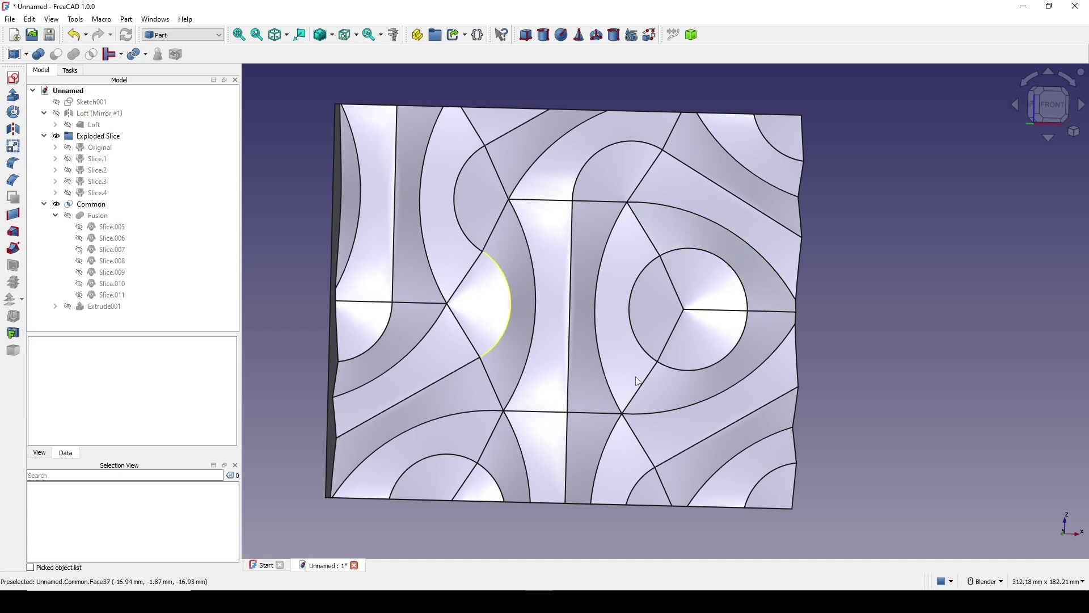
Hide the Common object and show the seven tile clones Slice.005 to Slice.011
{"action": "scroll", "coordinate": [636, 274], "scroll_direction": "down", "scroll_amount": 2}
{"action": "scroll", "coordinate": [636, 274], "scroll_direction": "up", "scroll_amount": 2}
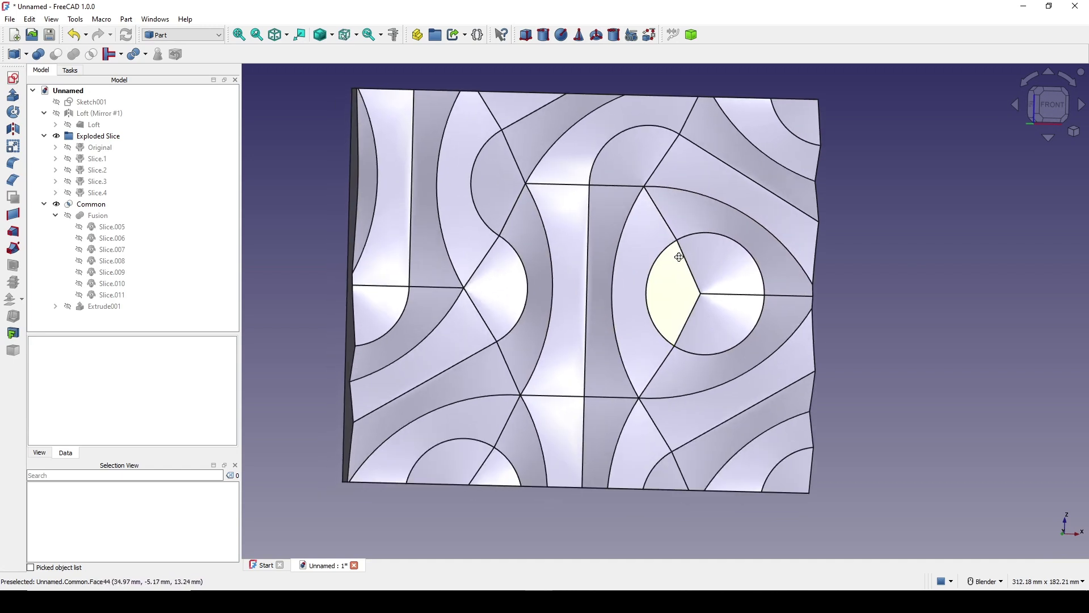
{"action": "scroll", "coordinate": [629, 275], "scroll_direction": "down", "scroll_amount": 3}
{"action": "scroll", "coordinate": [627, 279], "scroll_direction": "up", "scroll_amount": 1}
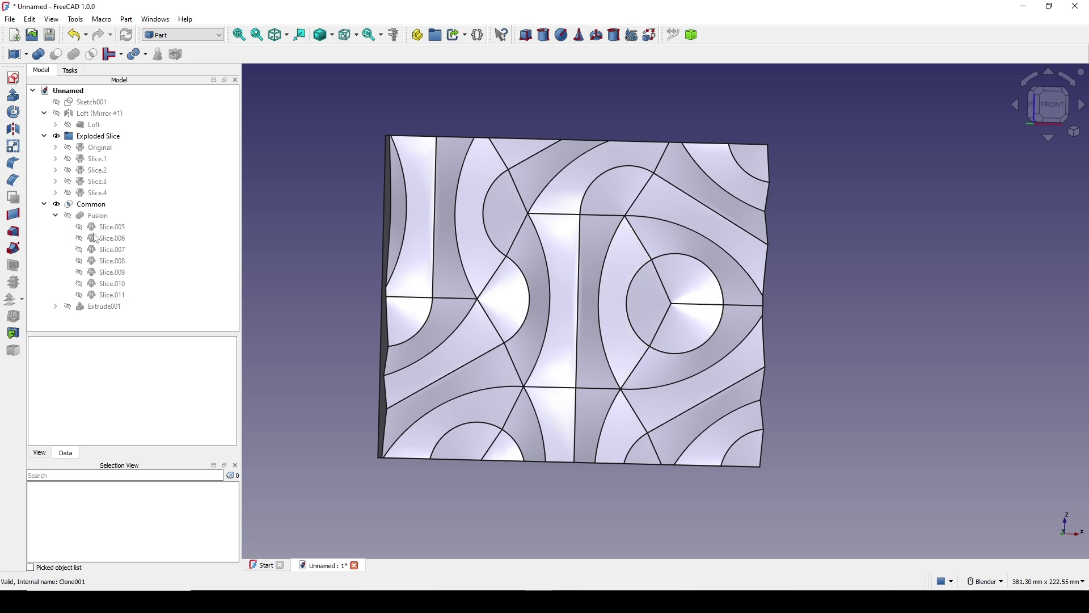
{"action": "left_click", "coordinate": [88, 204]}
{"action": "key", "text": "space"}
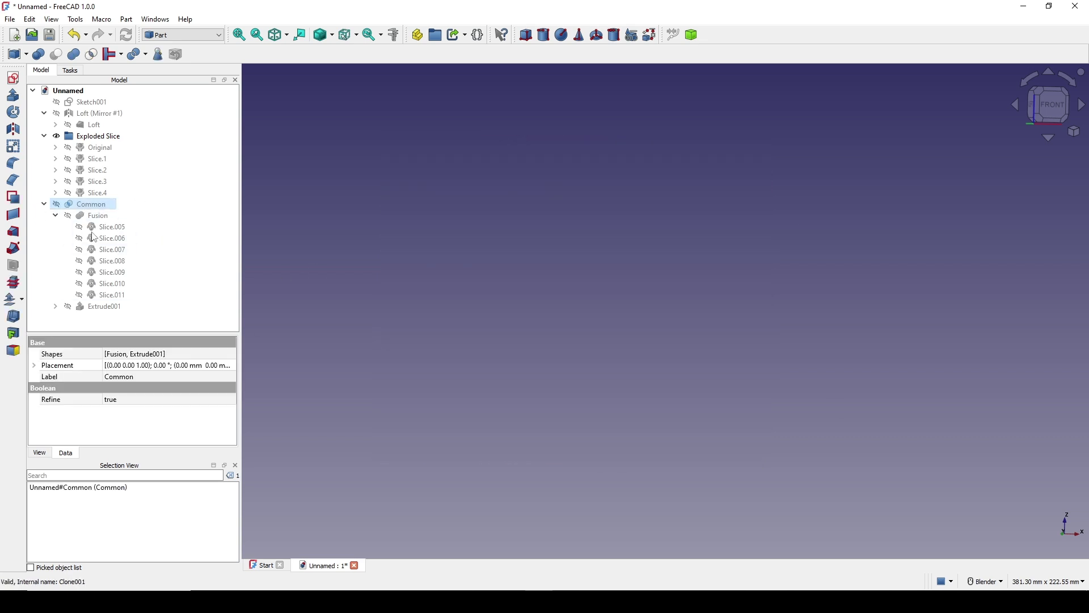
{"action": "left_click", "coordinate": [108, 227]}
{"action": "left_click", "coordinate": [112, 295], "text": "shift"}
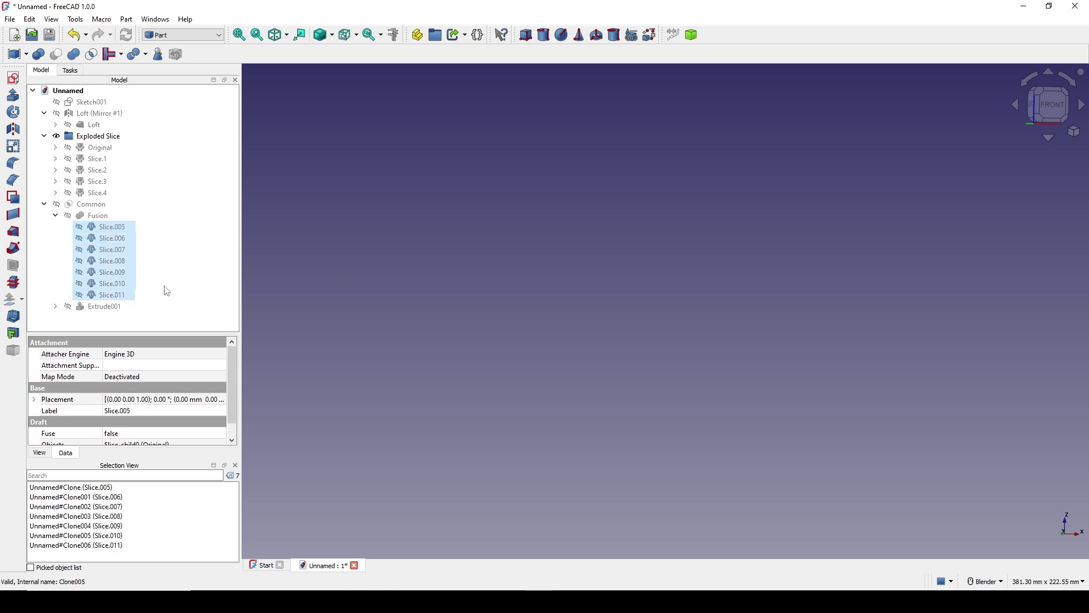
{"action": "key", "text": "space"}
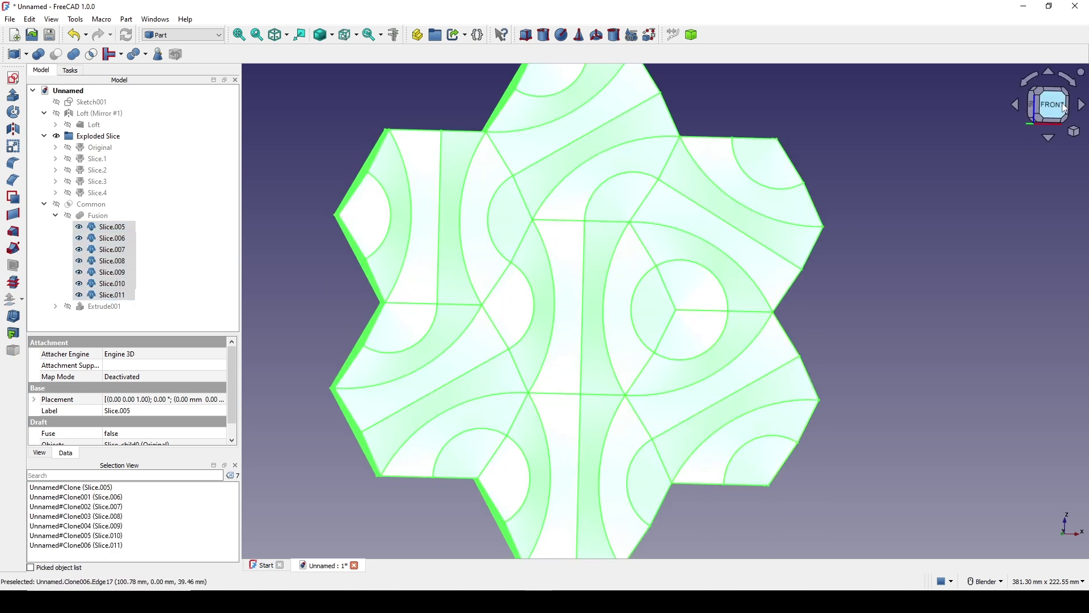
Switch to the Draft workbench and view the tile clones straight from the front
{"action": "left_click", "coordinate": [183, 35]}
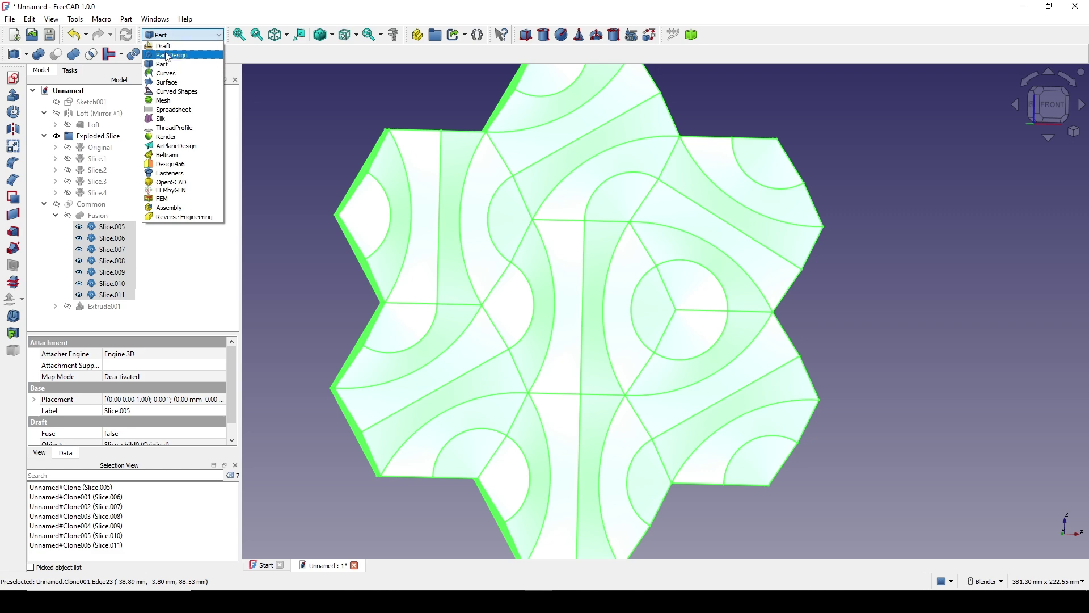
{"action": "left_click", "coordinate": [165, 46]}
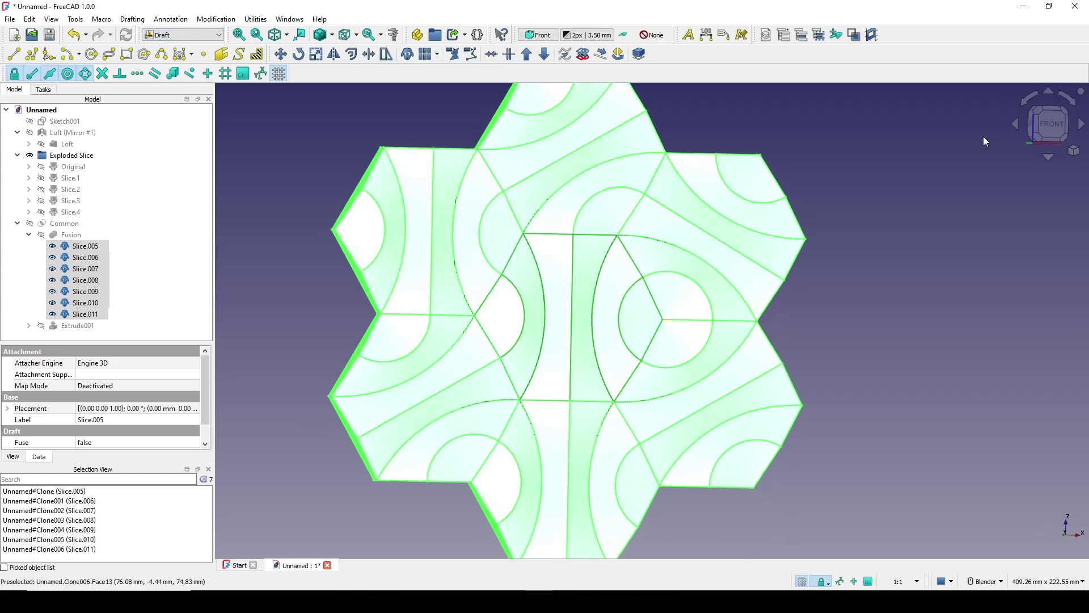
{"action": "left_click", "coordinate": [864, 176]}
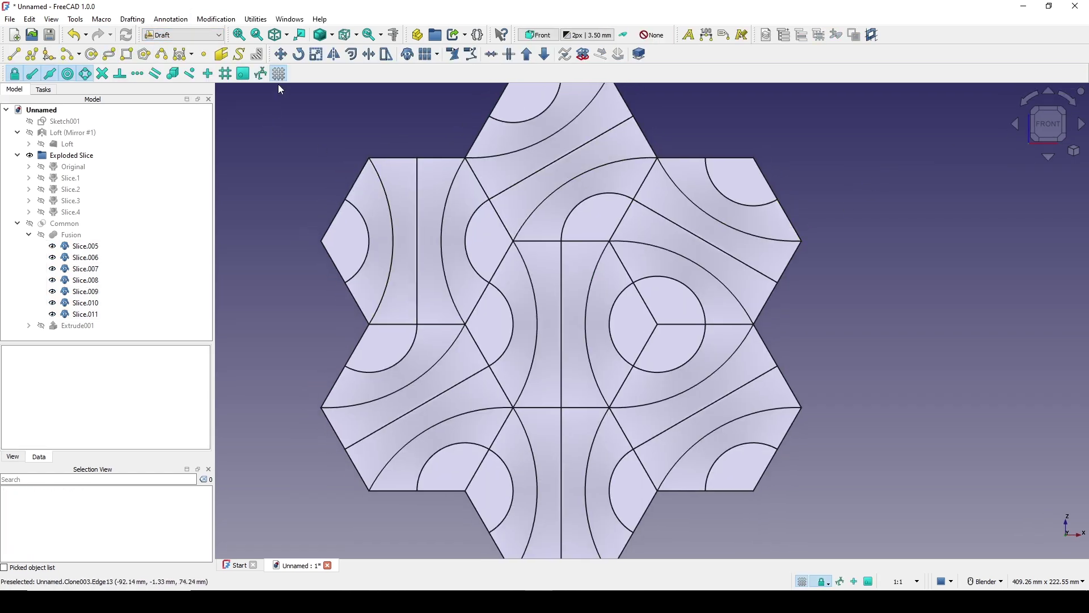
Rotate the lower-left hexagonal tile Slice.009 clockwise about its centre, from its left corner to the neighbouring upper-left corner
{"action": "left_click", "coordinate": [427, 403]}
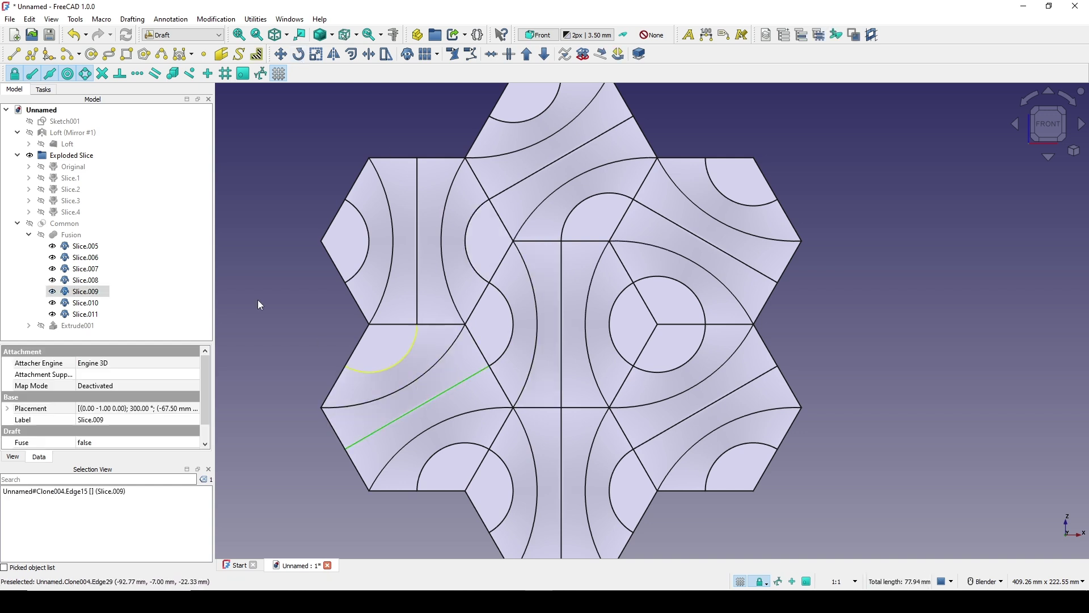
{"action": "left_click", "coordinate": [299, 54]}
{"action": "left_click", "coordinate": [418, 407]}
{"action": "left_click", "coordinate": [321, 407]}
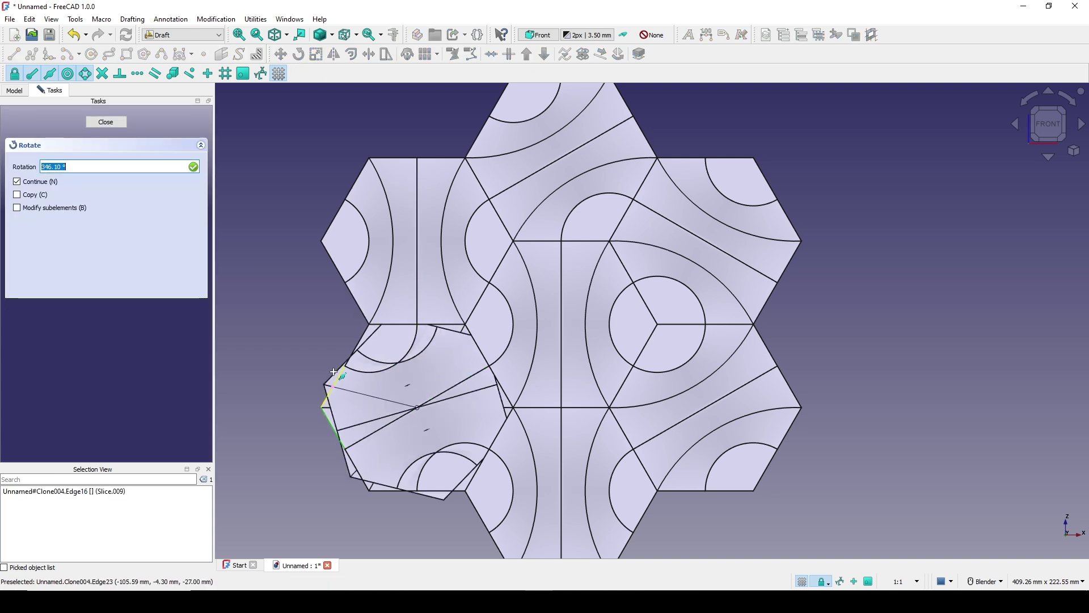
{"action": "left_click", "coordinate": [370, 324]}
{"action": "key", "text": "Escape"}
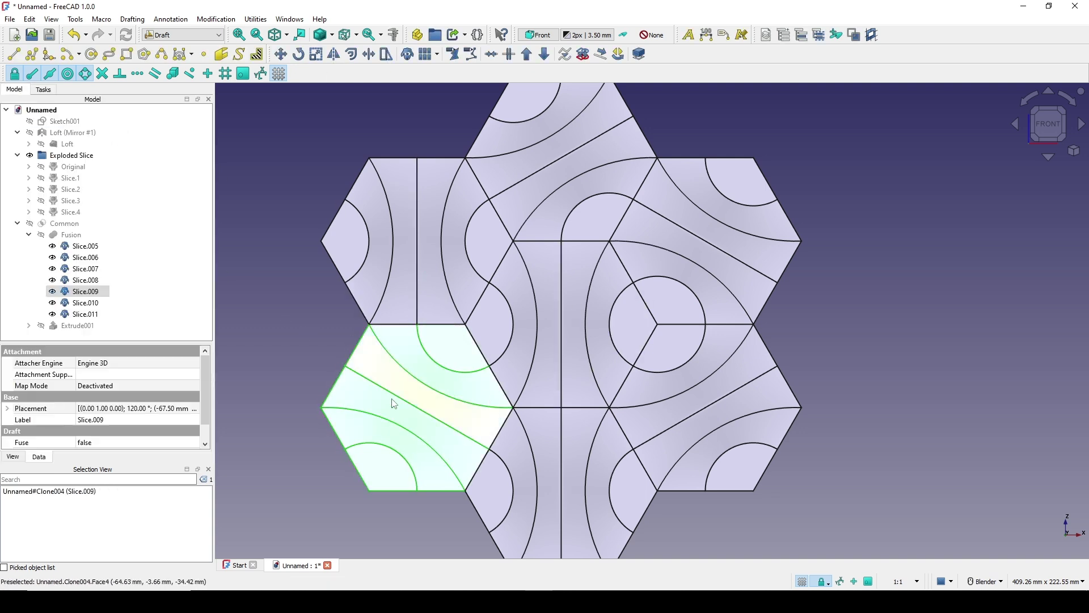
Rotate the upper-right hexagonal tile Slice.011 counter-clockwise about its centre, from its upper-right corner to its upper-left corner
{"action": "scroll", "coordinate": [349, 390], "scroll_direction": "down", "scroll_amount": 1}
{"action": "left_click", "coordinate": [636, 266]}
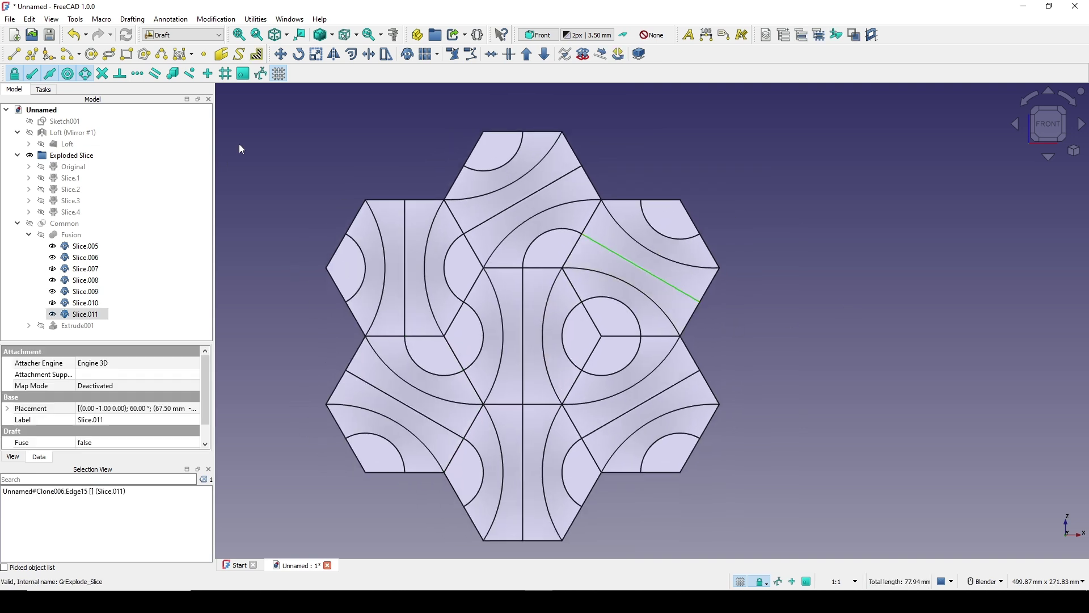
{"action": "left_click", "coordinate": [299, 54]}
{"action": "left_click", "coordinate": [644, 267]}
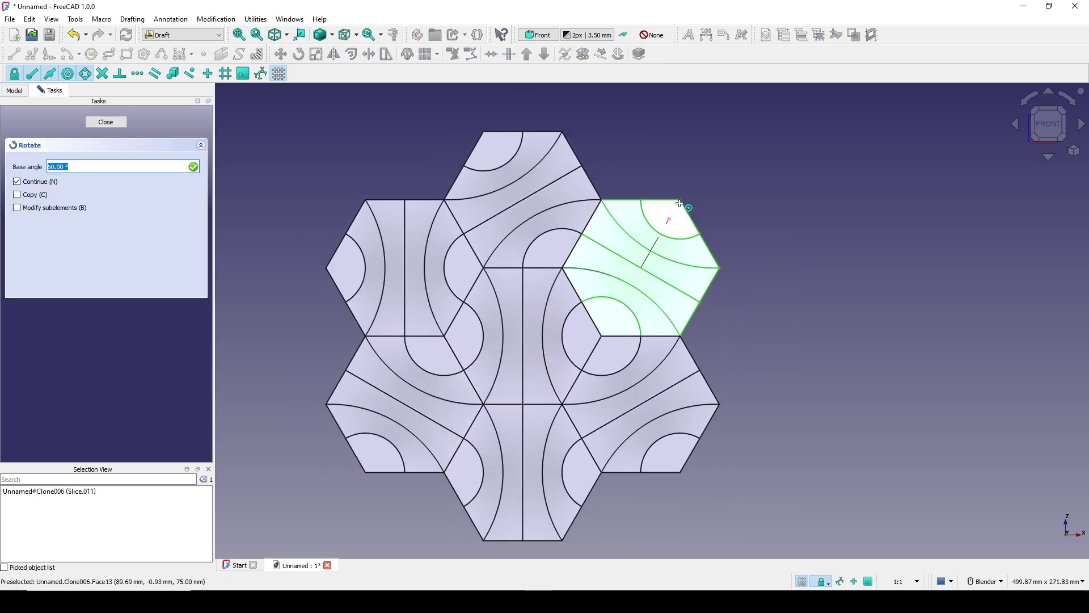
{"action": "left_click", "coordinate": [680, 203]}
{"action": "left_click", "coordinate": [604, 201]}
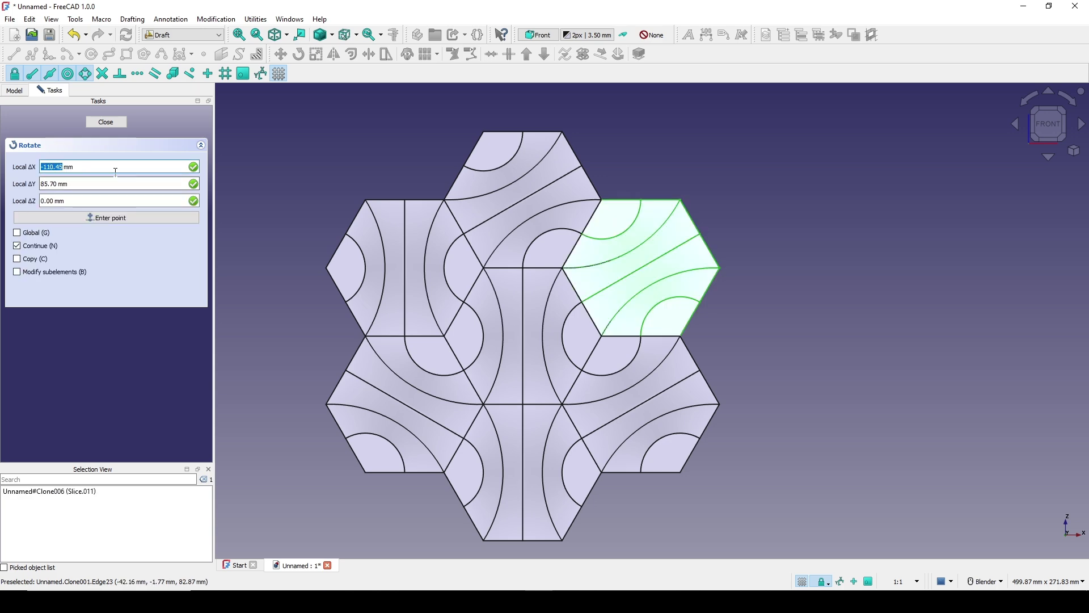
{"action": "left_click", "coordinate": [106, 122]}
{"action": "left_click", "coordinate": [808, 226]}
Hide the tile clones Slice.005 to Slice.011 and show the Common object again
{"action": "middle_click_drag", "start_coordinate": [674, 399], "coordinate": [576, 389]}
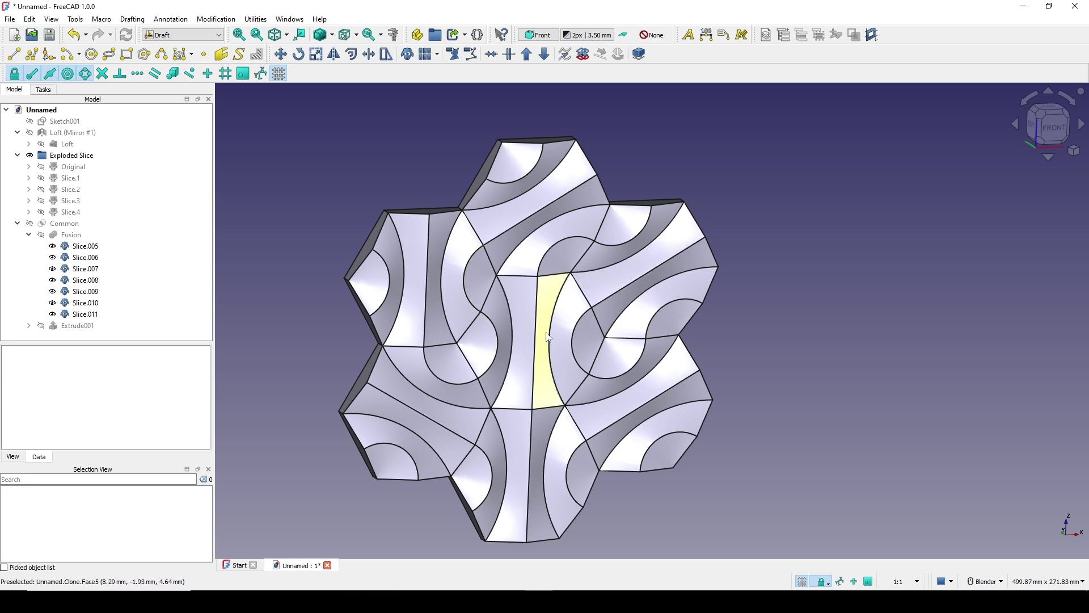
{"action": "key", "text": "1"}
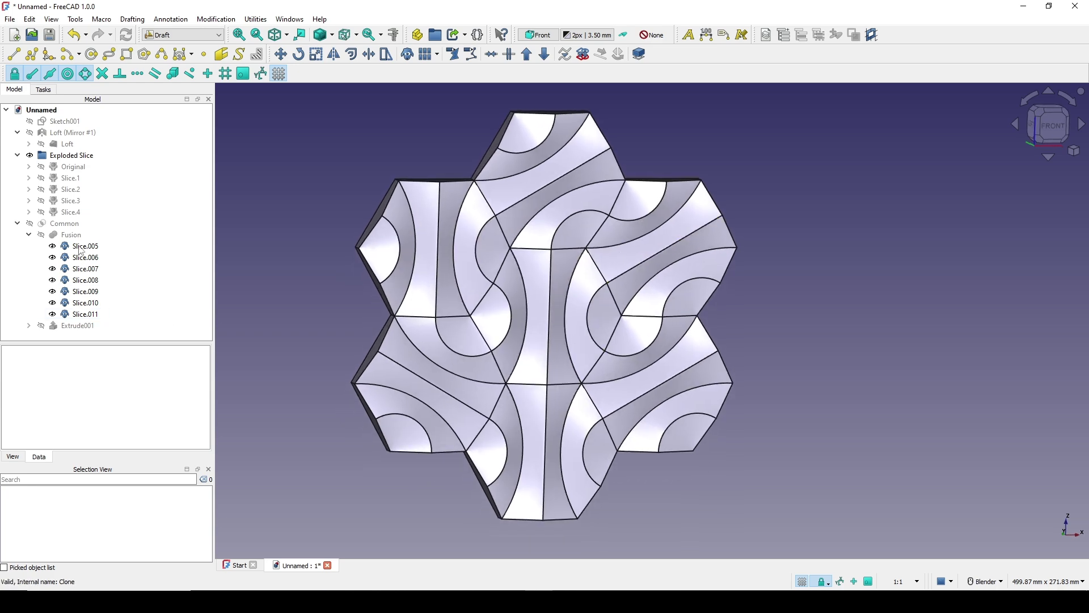
{"action": "left_click", "coordinate": [81, 250]}
{"action": "left_click", "coordinate": [83, 314], "text": "shift"}
{"action": "key", "text": "space"}
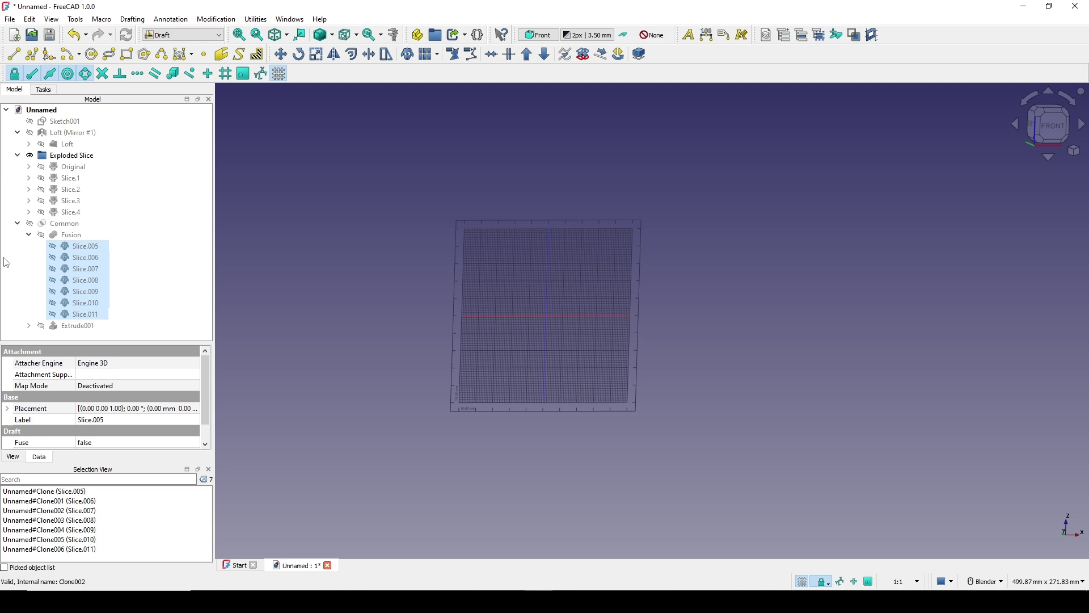
{"action": "left_click", "coordinate": [67, 223]}
{"action": "key", "text": "space"}
{"action": "middle_click_drag", "start_coordinate": [549, 399], "coordinate": [652, 401]}
{"action": "scroll", "coordinate": [676, 352], "scroll_direction": "up", "scroll_amount": 2}
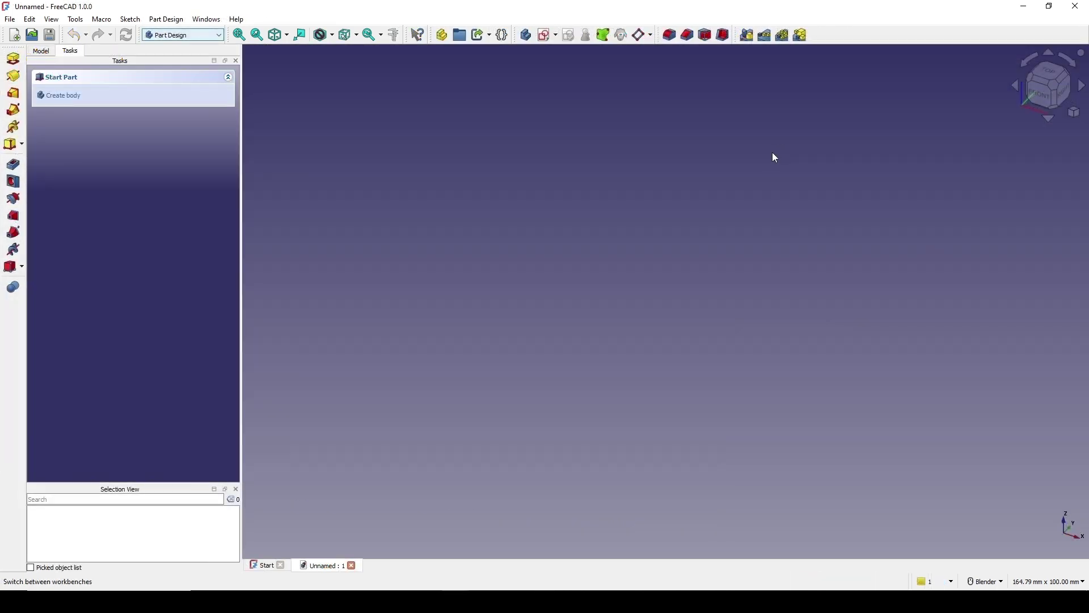
Switch to the Part workbench and create a new sketch on the XZ-plane with zero offset
{"action": "left_click", "coordinate": [185, 34]}
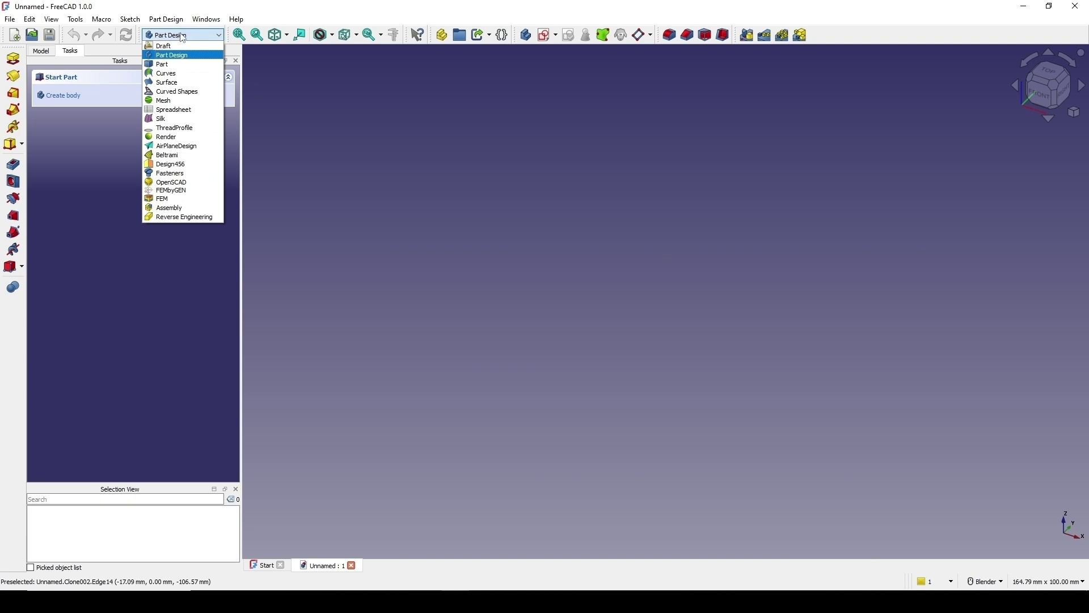
{"action": "left_click", "coordinate": [184, 64]}
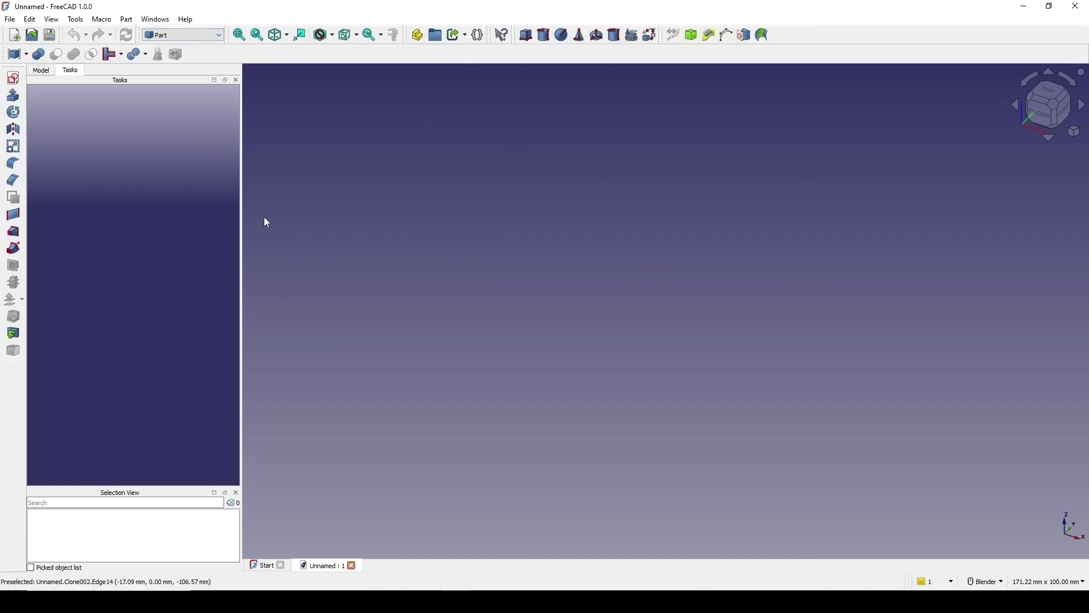
{"action": "left_click", "coordinate": [14, 79]}
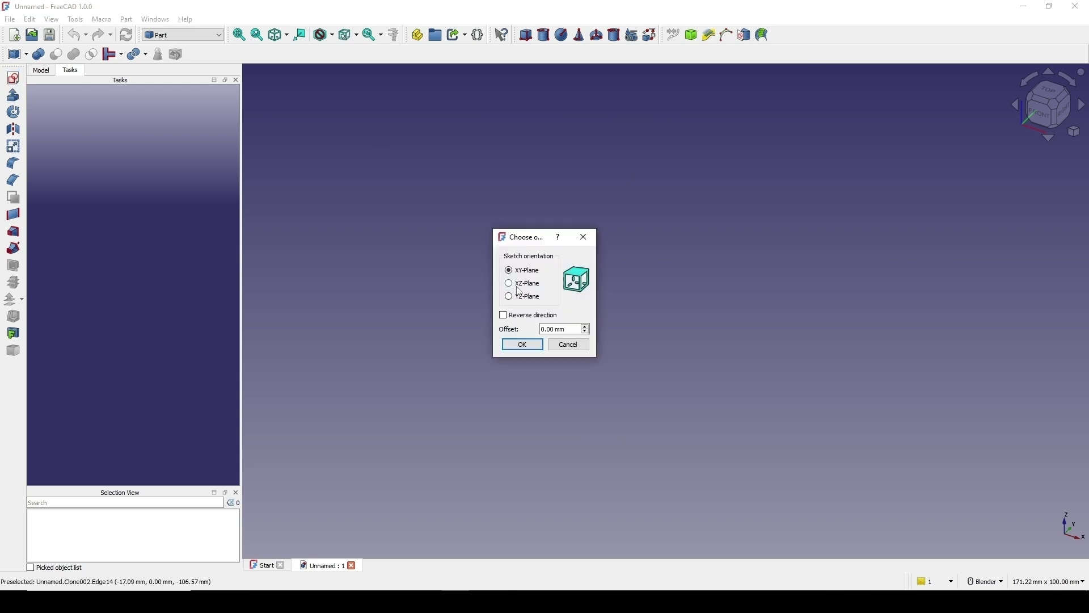
{"action": "left_click", "coordinate": [523, 346]}
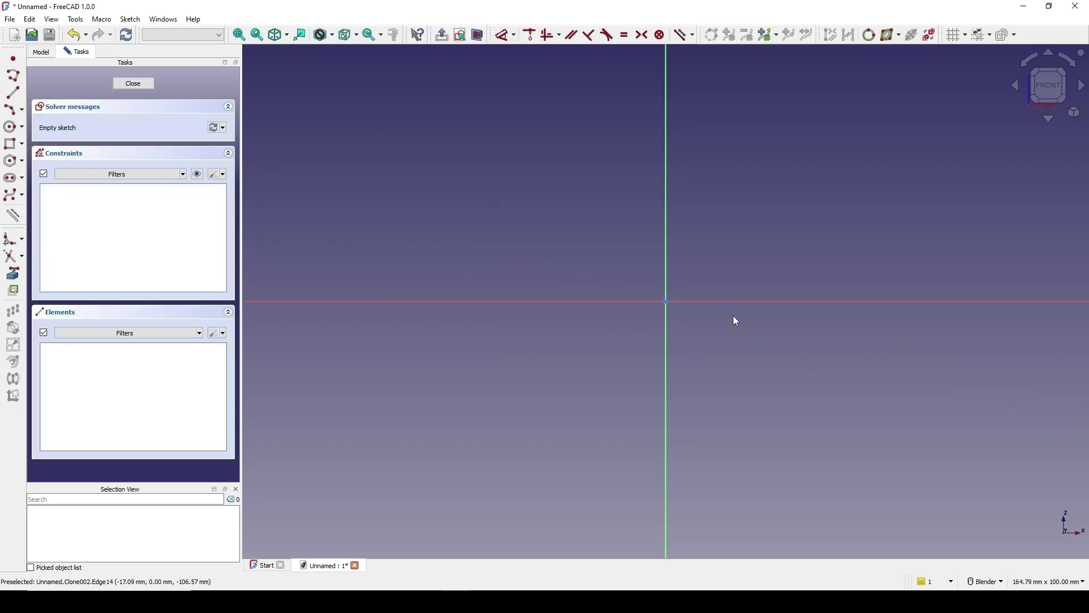
Sketch a hexagon centred on the origin, about 58 mm across its corners, and constrain its upper edge horizontal
{"action": "left_click", "coordinate": [25, 164]}
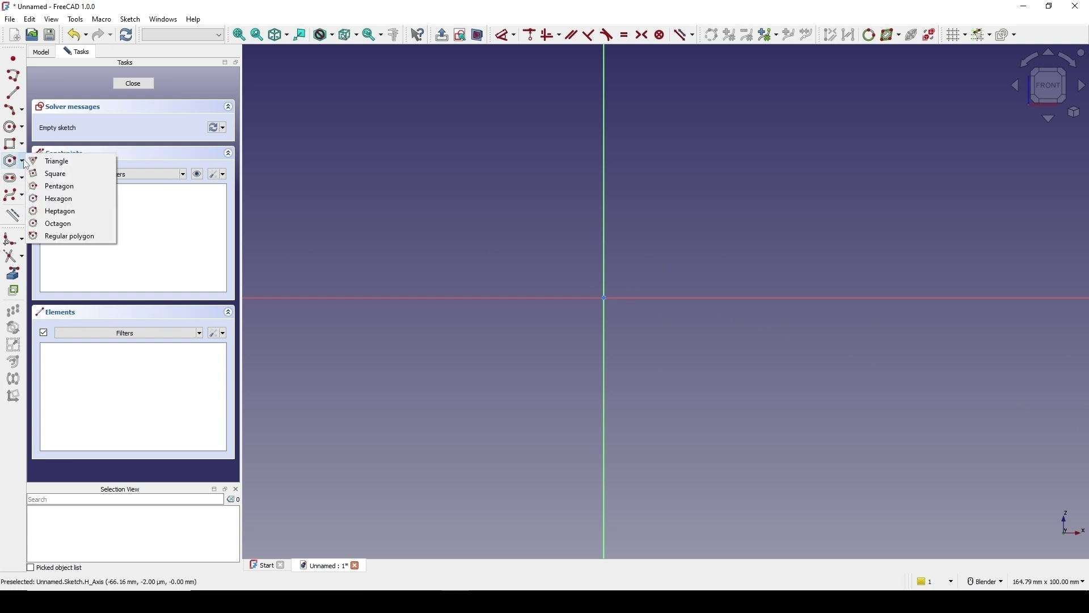
{"action": "left_click", "coordinate": [53, 198]}
{"action": "left_click", "coordinate": [605, 297]}
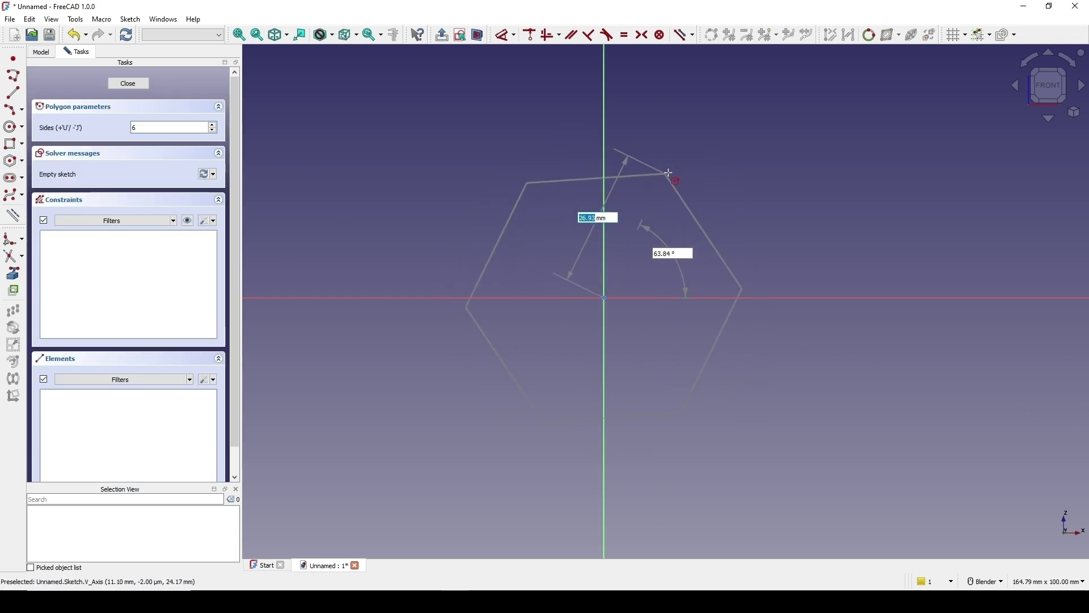
{"action": "left_click", "coordinate": [682, 169]}
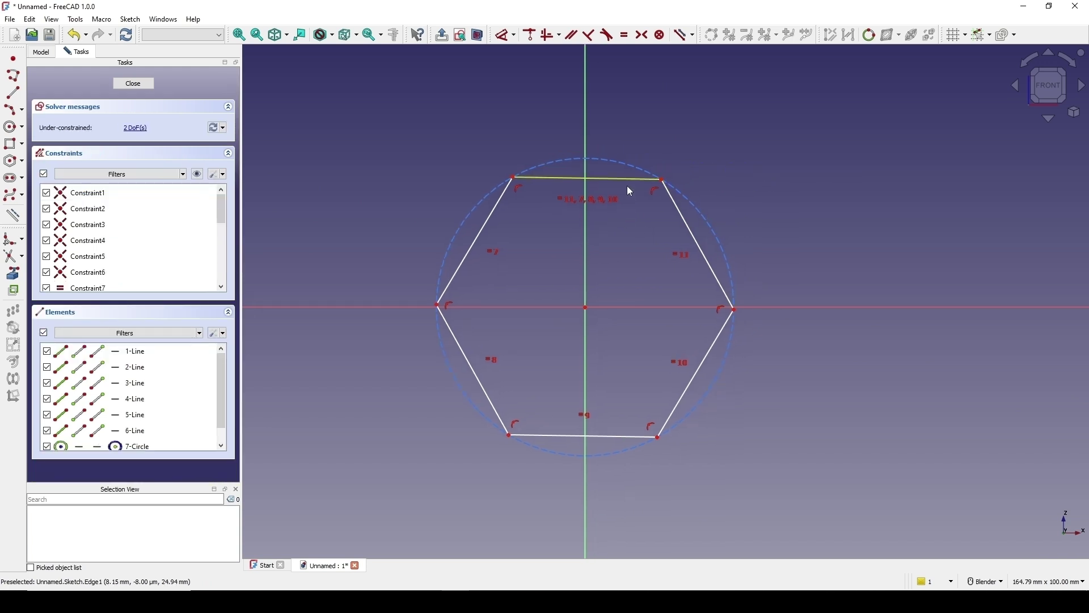
{"action": "left_click", "coordinate": [630, 188]}
{"action": "key", "text": "h"}
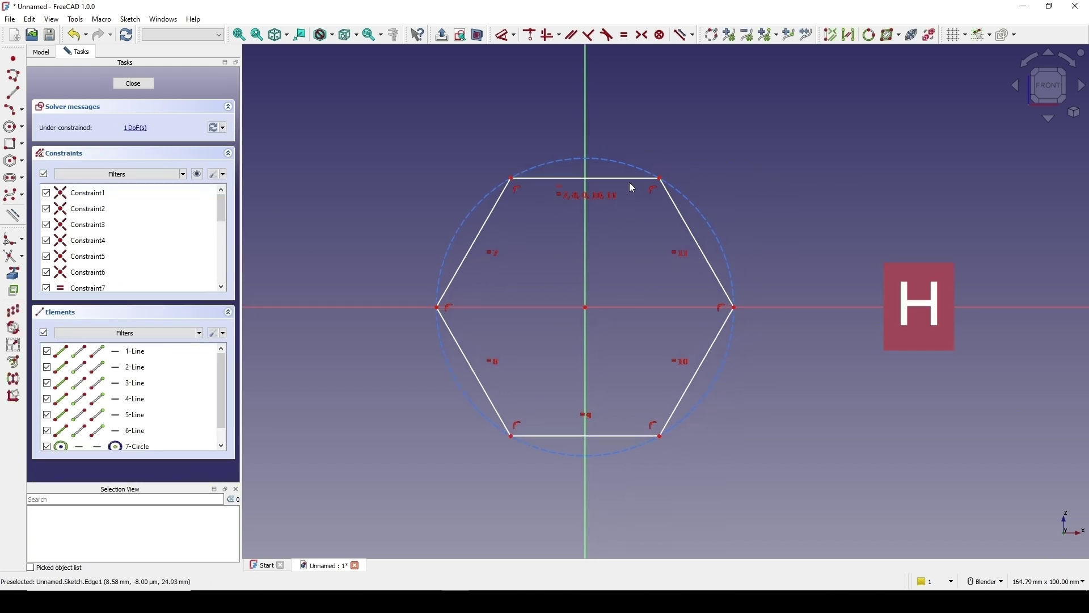
{"action": "middle_click_drag", "start_coordinate": [635, 194], "coordinate": [623, 210], "text": "shift"}
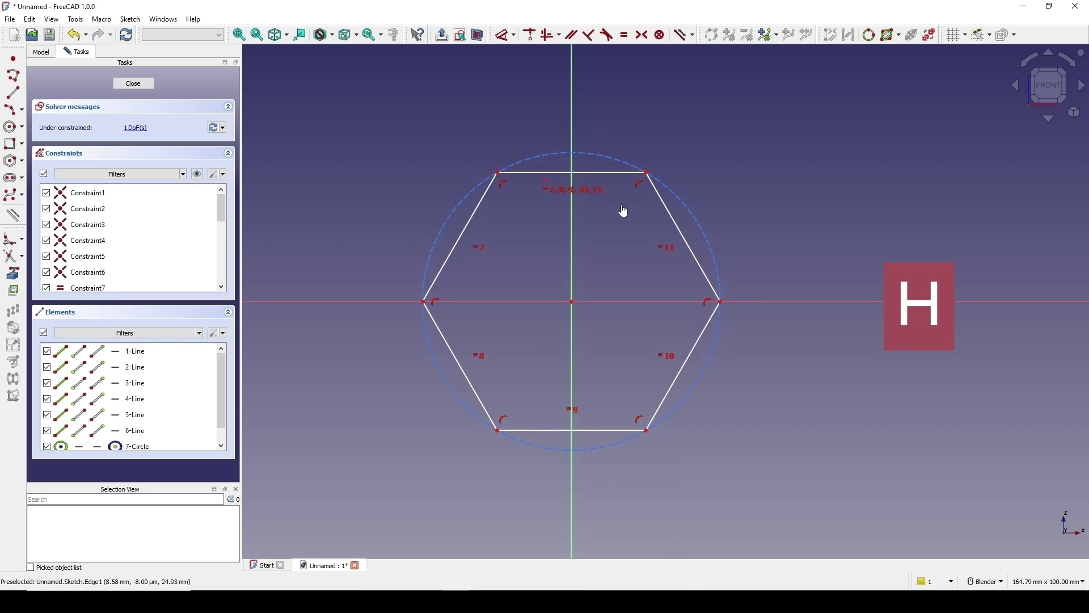
Set the diameter of the hexagon's construction circle to 90 mm and close the sketch
{"action": "left_click", "coordinate": [692, 215]}
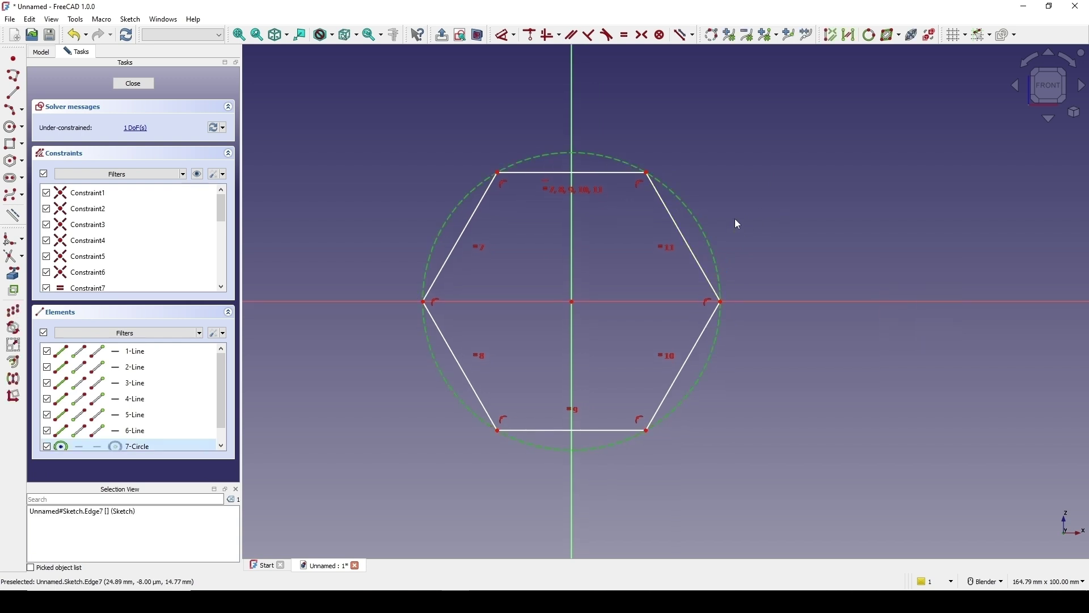
{"action": "key", "text": "d"}
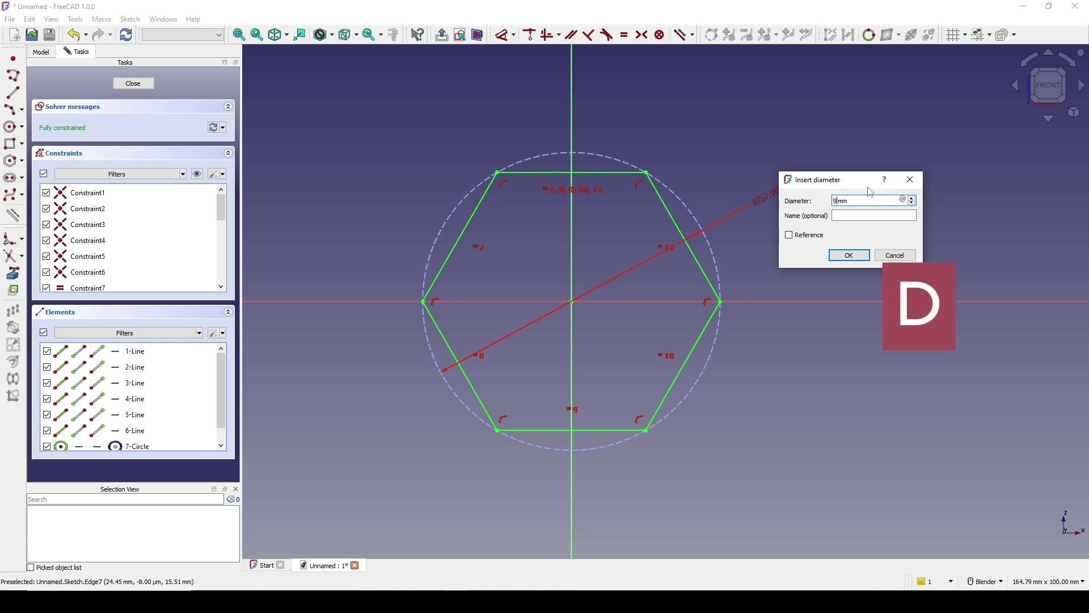
{"action": "key", "text": "Return"}
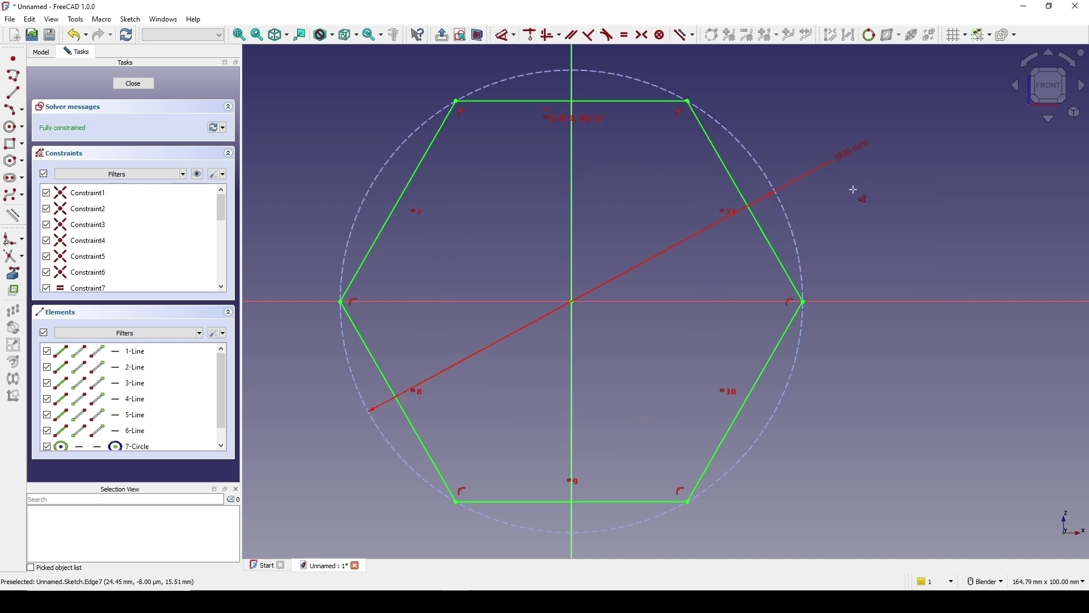
{"action": "scroll", "coordinate": [855, 199], "scroll_direction": "down", "scroll_amount": 4}
{"action": "left_click", "coordinate": [134, 84]}
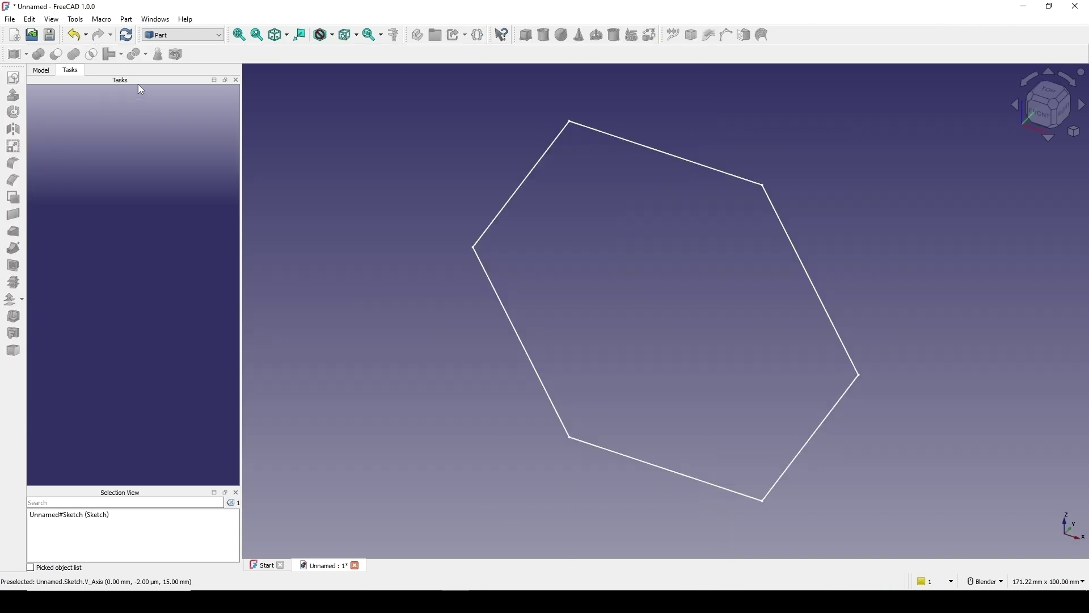
Turn on the axis cross at the origin and view the hexagon sketch at an angle
{"action": "scroll", "coordinate": [738, 301], "scroll_direction": "down", "scroll_amount": 2}
{"action": "mouse_move", "coordinate": [745, 309]}
{"action": "middle_mouse_down"}
{"action": "mouse_move", "coordinate": [691, 353]}
{"action": "mouse_move", "coordinate": [588, 357]}
{"action": "mouse_move", "coordinate": [651, 324]}
{"action": "middle_mouse_up"}
{"action": "left_click", "coordinate": [51, 19]}
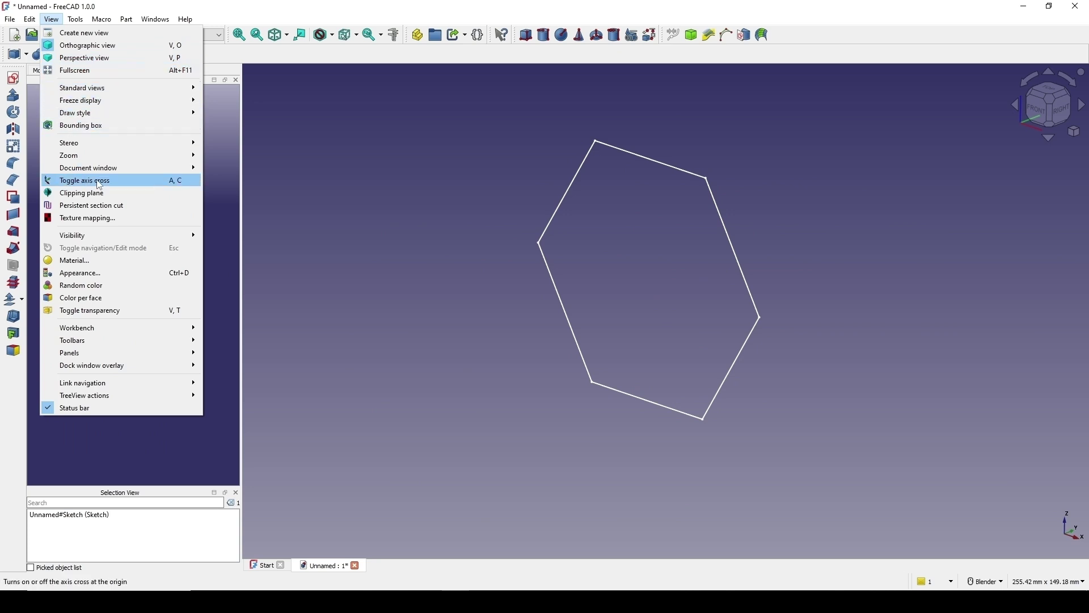
{"action": "left_click", "coordinate": [123, 179]}
{"action": "middle_click_drag", "start_coordinate": [511, 238], "coordinate": [648, 306]}
{"action": "scroll", "coordinate": [538, 321], "scroll_direction": "up", "scroll_amount": 1}
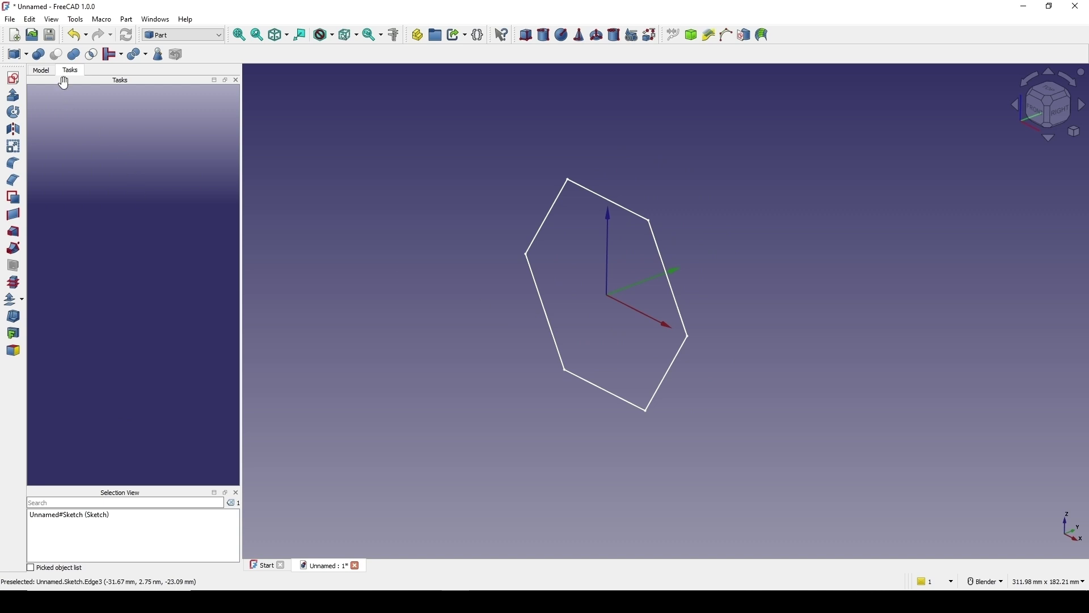
Extrude the hexagon sketch symmetrically along its normal by 14 mm as a solid
{"action": "left_click", "coordinate": [42, 70]}
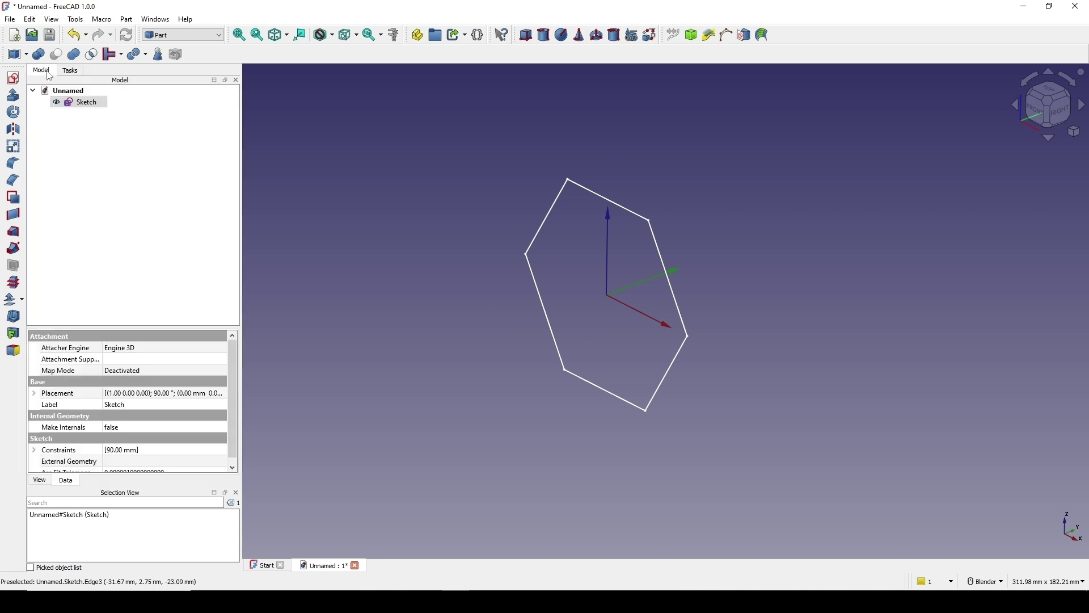
{"action": "left_click", "coordinate": [8, 98]}
{"action": "type", "text": "14"}
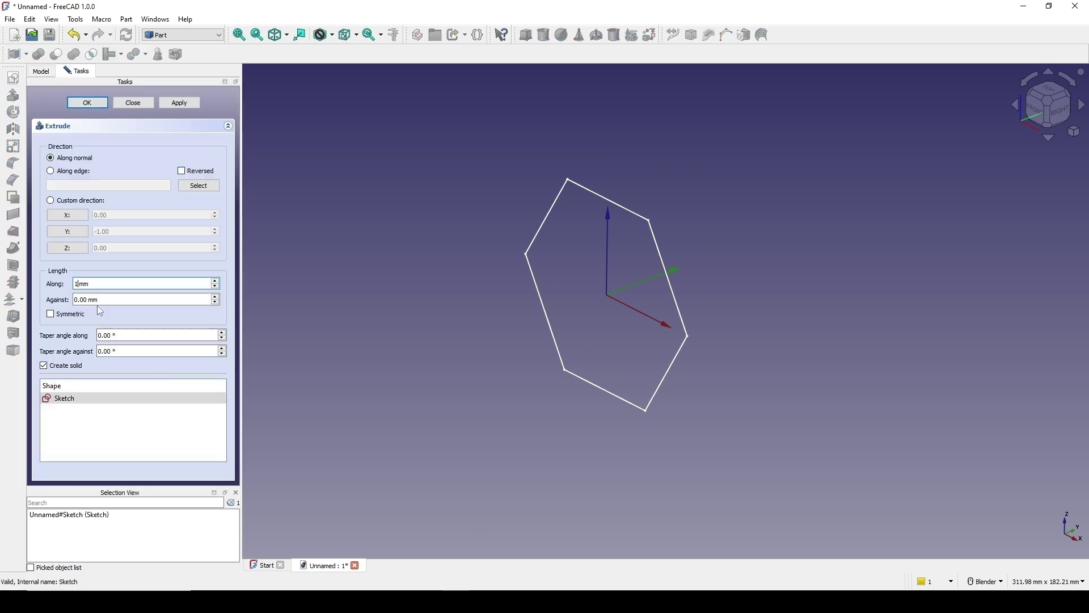
{"action": "left_click", "coordinate": [51, 315]}
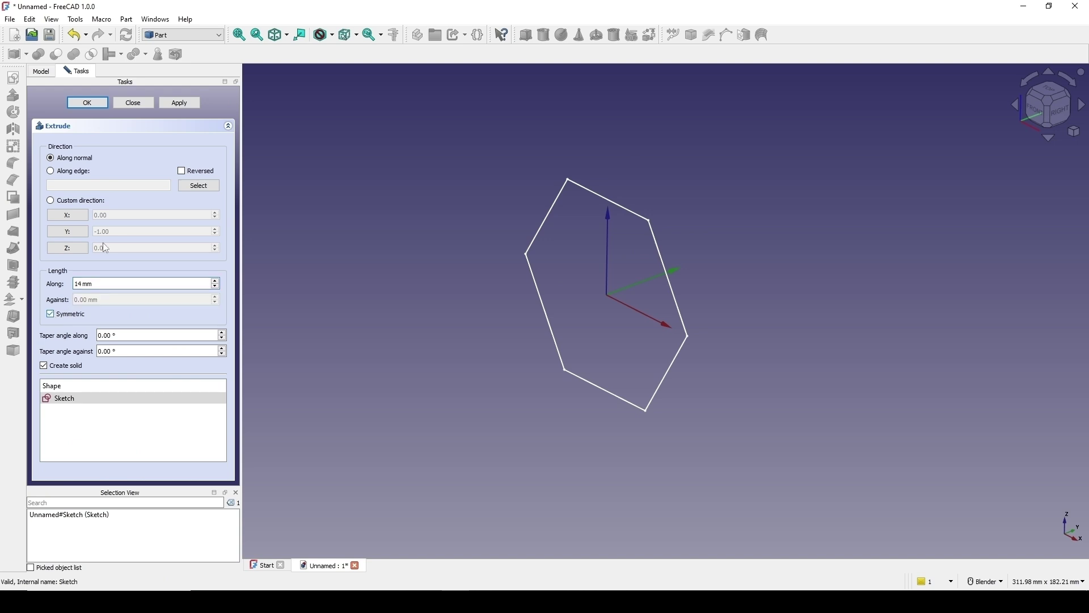
{"action": "left_click", "coordinate": [84, 103]}
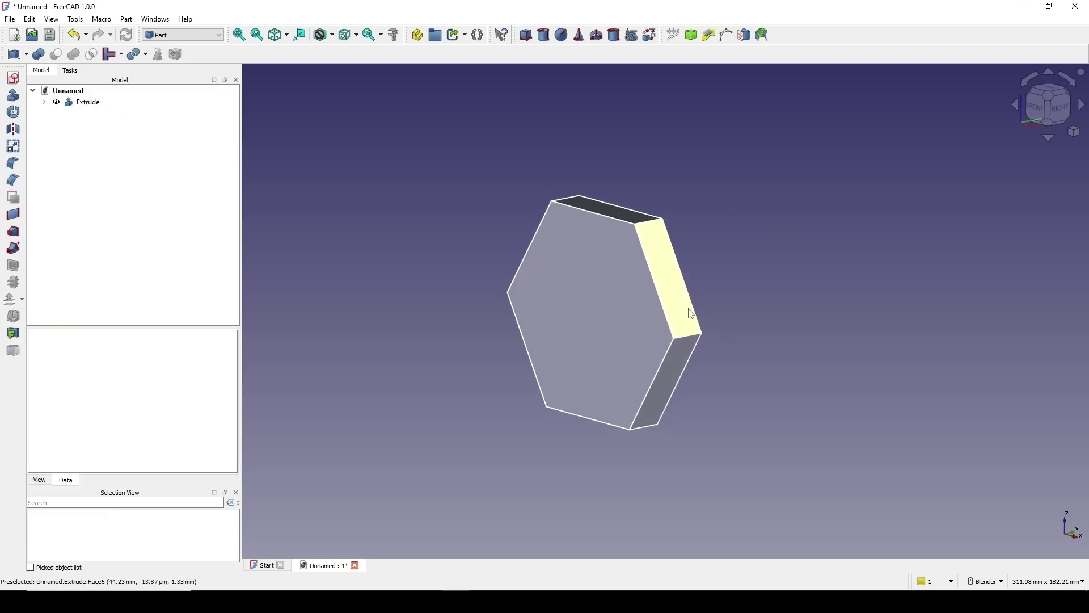
Rename the hexagonal extrusion as Base
{"action": "scroll", "coordinate": [693, 314], "scroll_direction": "up", "scroll_amount": 1}
{"action": "scroll", "coordinate": [718, 280], "scroll_direction": "down", "scroll_amount": 1}
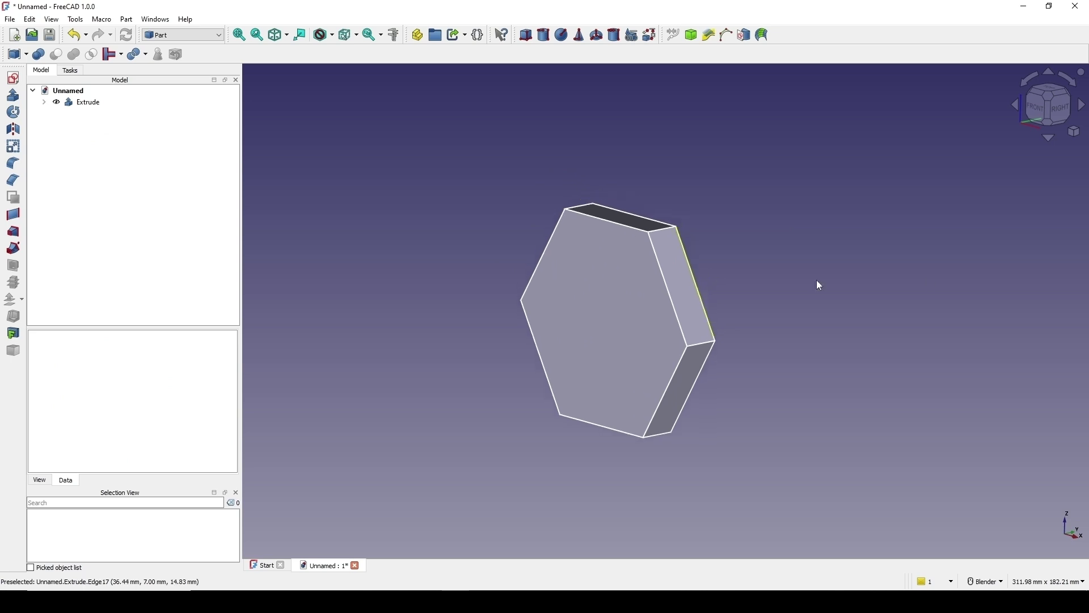
{"action": "left_click", "coordinate": [86, 102]}
{"action": "right_click", "coordinate": [86, 102]}
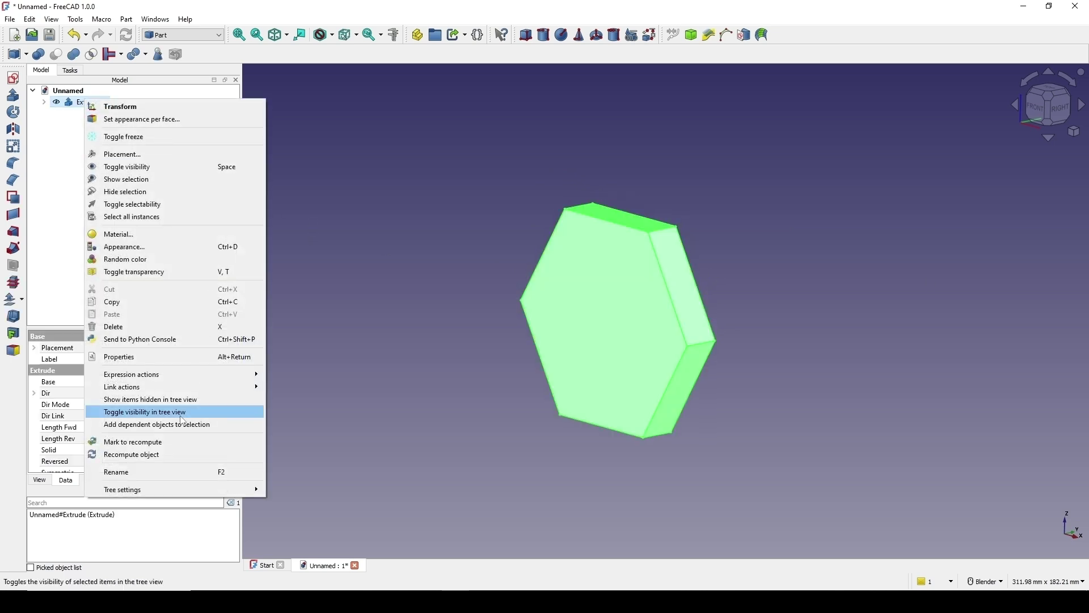
{"action": "left_click", "coordinate": [161, 473]}
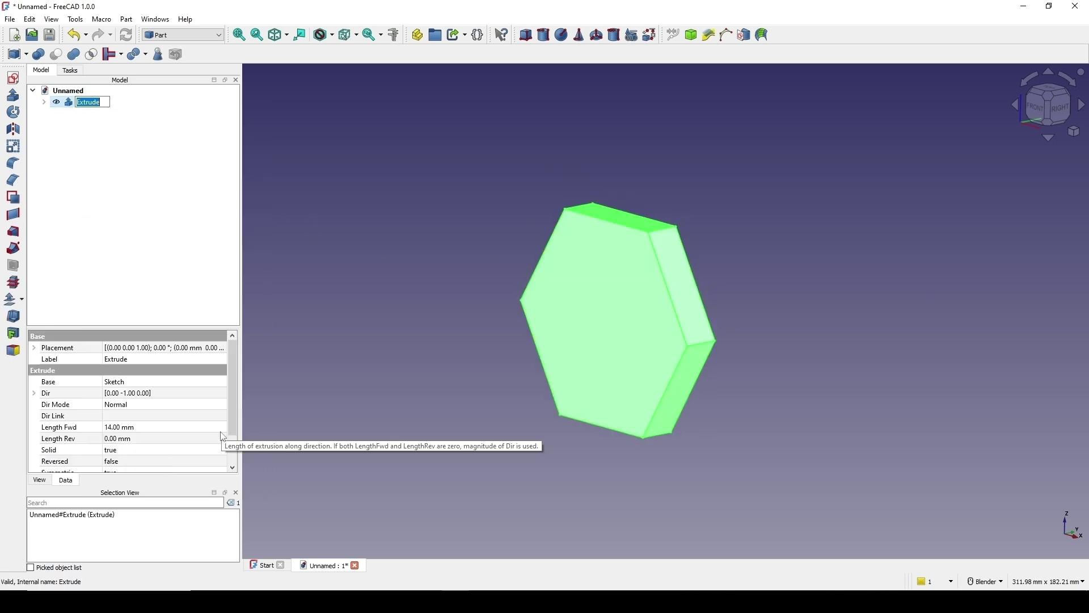
{"action": "key", "text": "Return"}
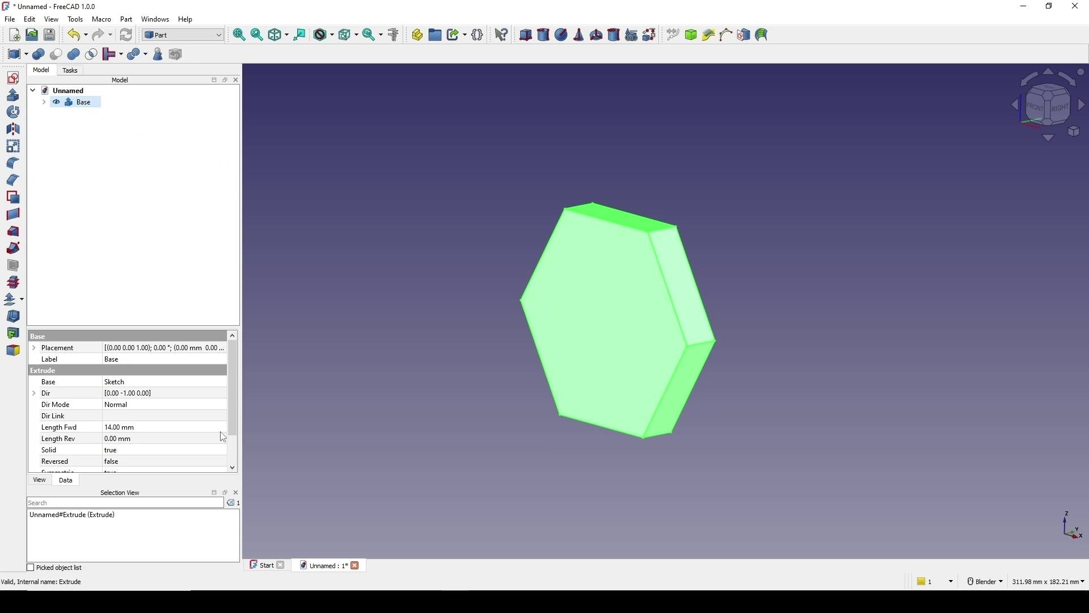
Create a new sketch on the front hexagonal face of Base, attached with the Plane face method
{"action": "key", "text": "1"}
{"action": "scroll", "coordinate": [683, 316], "scroll_direction": "up", "scroll_amount": 3}
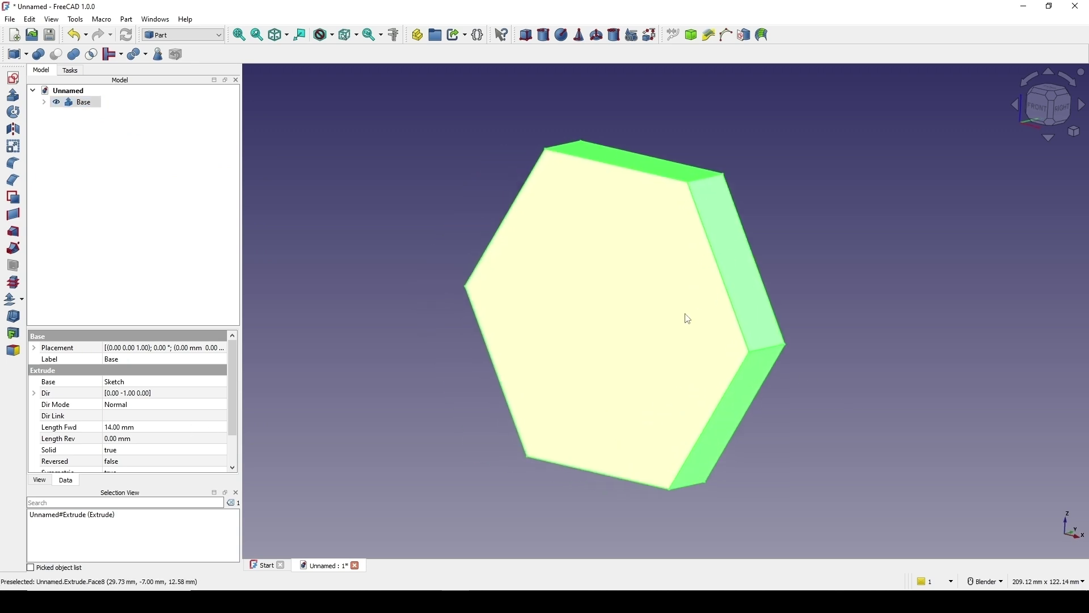
{"action": "left_click", "coordinate": [785, 238]}
{"action": "middle_click_drag", "start_coordinate": [783, 237], "coordinate": [758, 262], "text": "shift"}
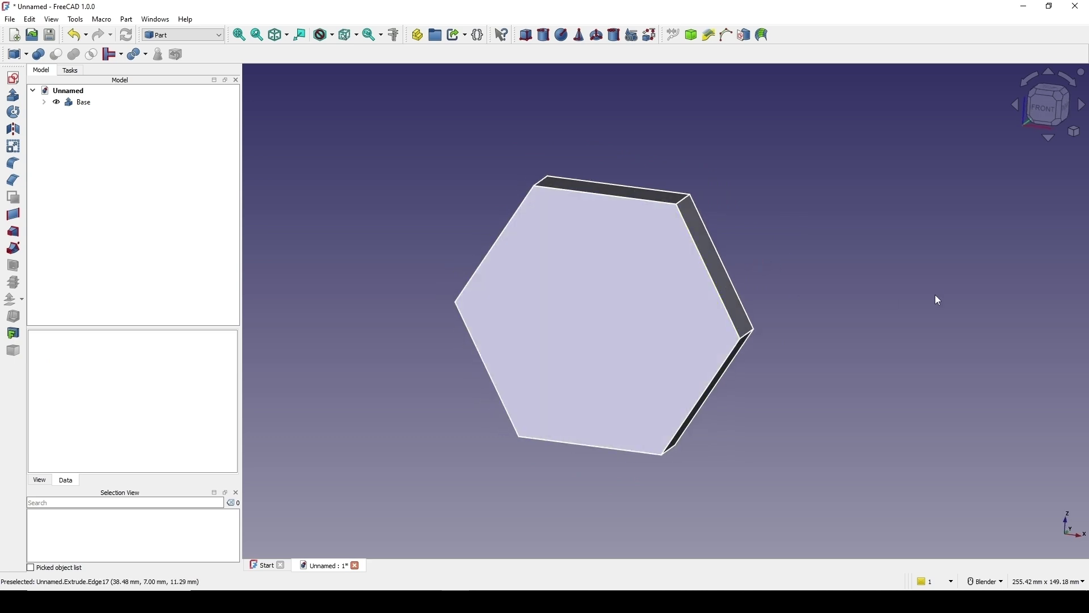
{"action": "left_click", "coordinate": [617, 303]}
{"action": "middle_click_drag", "start_coordinate": [554, 335], "coordinate": [585, 344]}
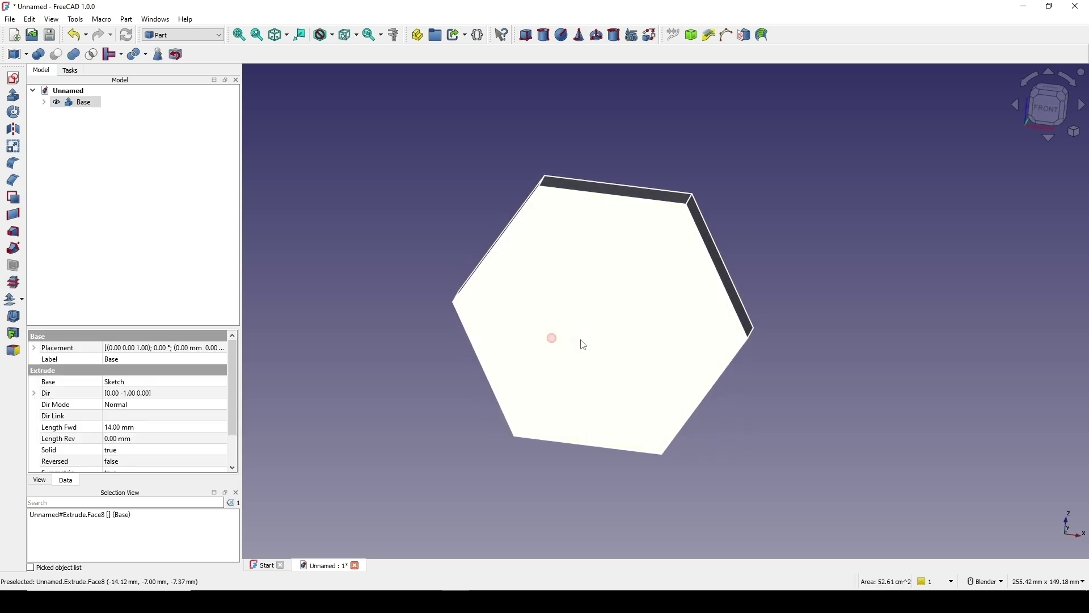
{"action": "left_click", "coordinate": [14, 78]}
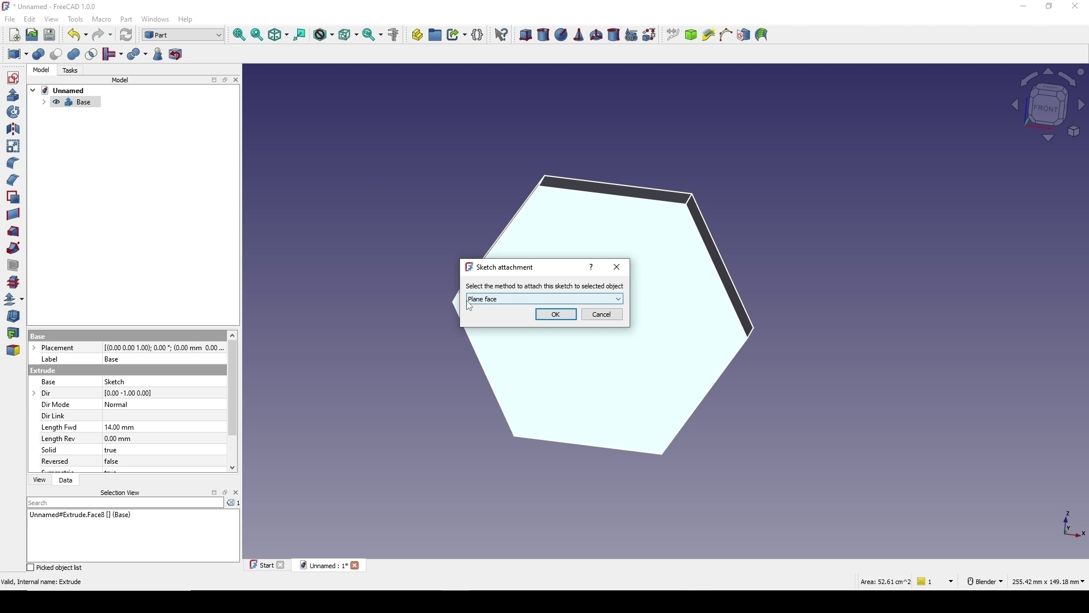
{"action": "left_click", "coordinate": [557, 316]}
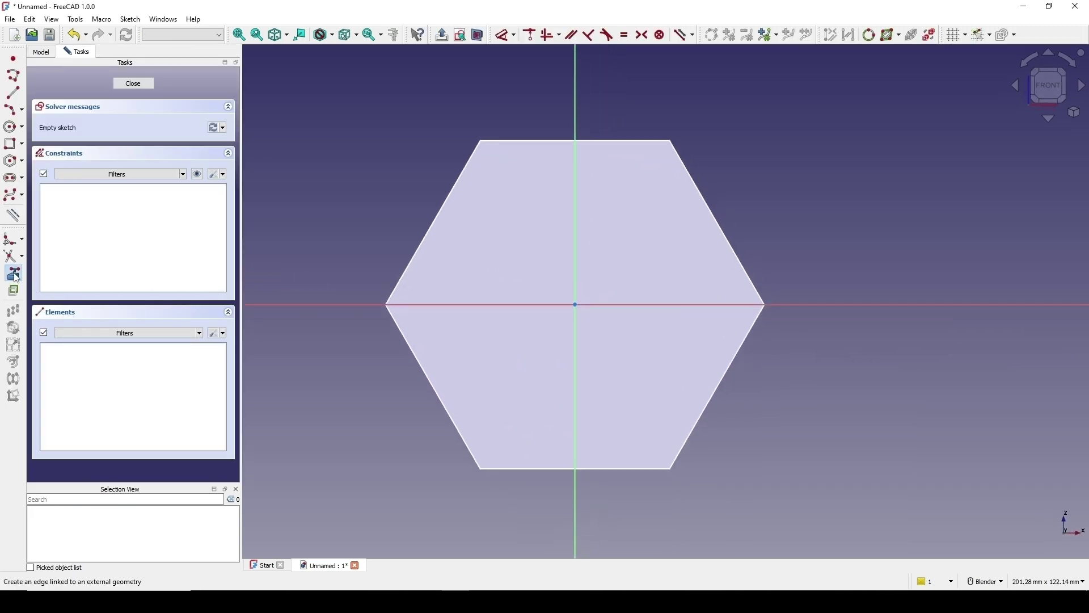
Link the upper-left and lower-left edges of the hexagon into the sketch as external geometry
{"action": "left_click", "coordinate": [422, 243]}
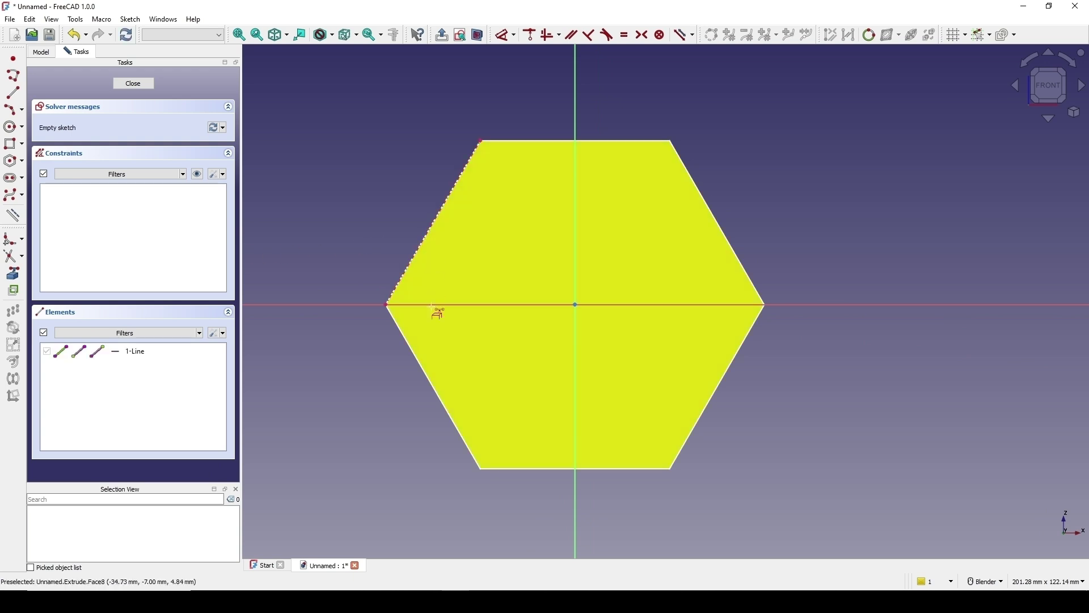
{"action": "left_click", "coordinate": [427, 375]}
{"action": "middle_click_drag", "start_coordinate": [527, 322], "coordinate": [510, 303], "text": "shift"}
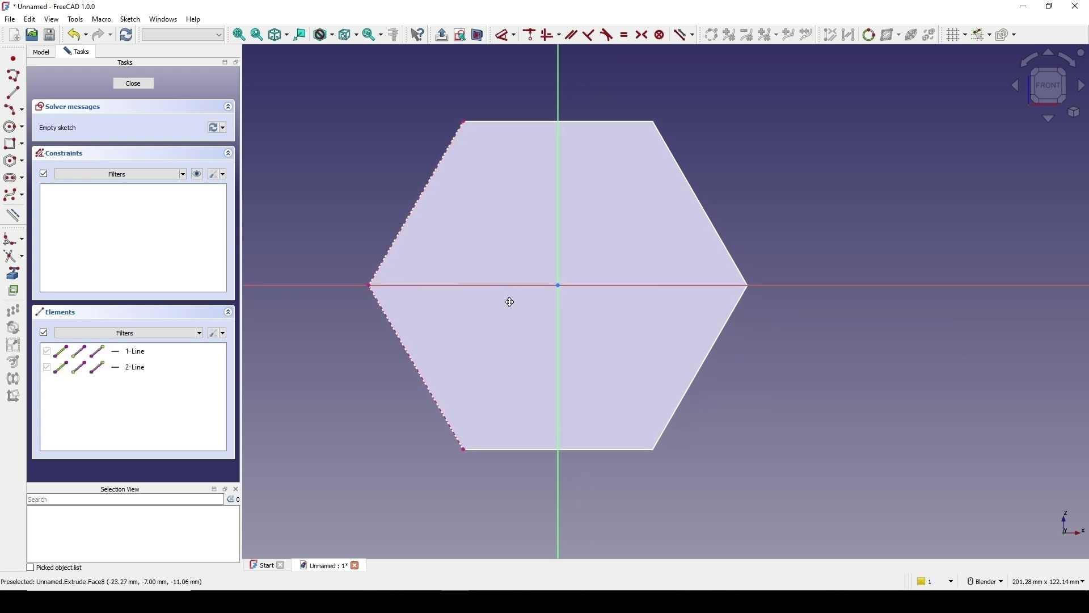
Sketch a centre-point arc around the hexagon's left corner, spanning between the two linked edges
{"action": "left_click", "coordinate": [22, 114]}
{"action": "left_click", "coordinate": [68, 110]}
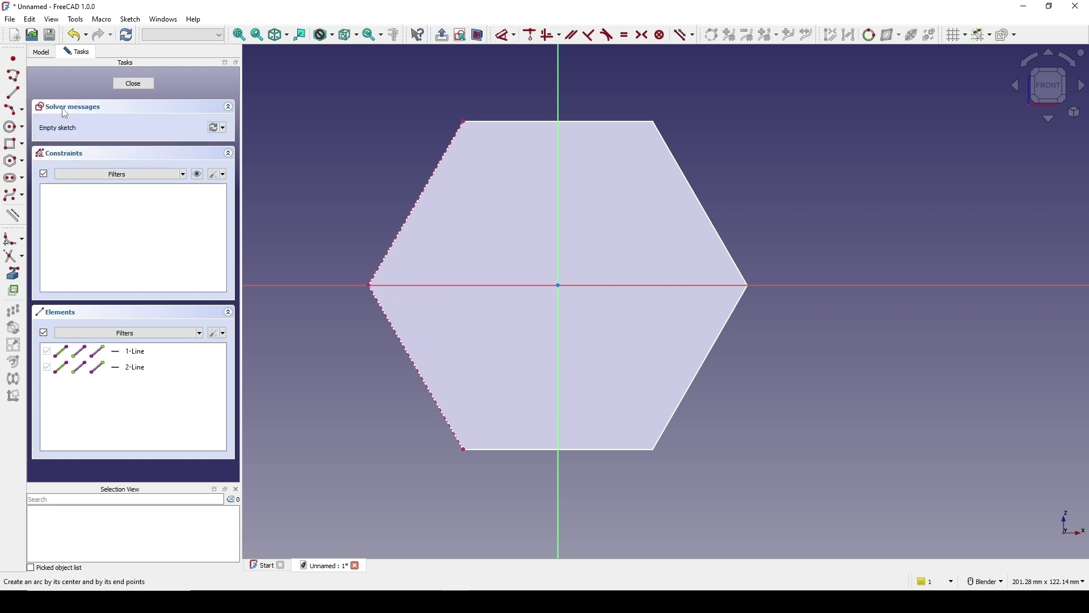
{"action": "left_click", "coordinate": [369, 286]}
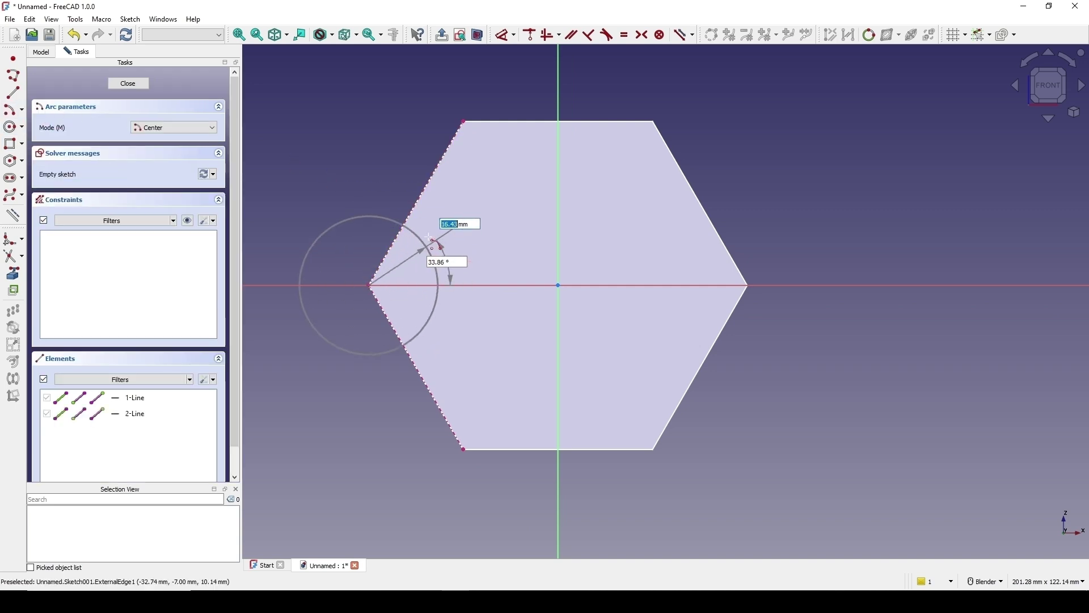
{"action": "left_click", "coordinate": [464, 202]}
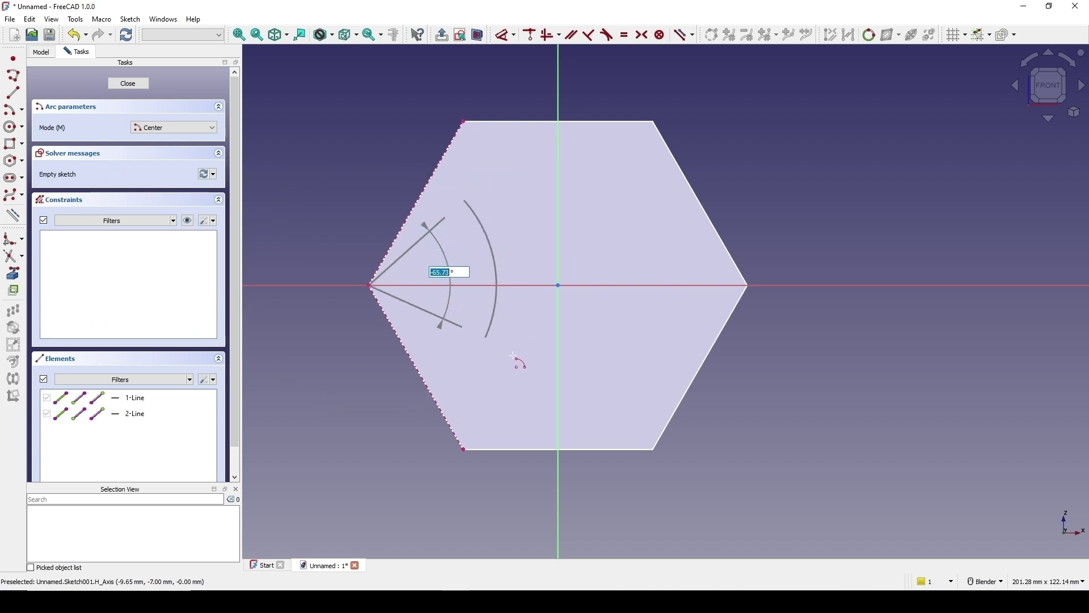
{"action": "left_click", "coordinate": [504, 376]}
{"action": "scroll", "coordinate": [499, 370], "scroll_direction": "up", "scroll_amount": 2}
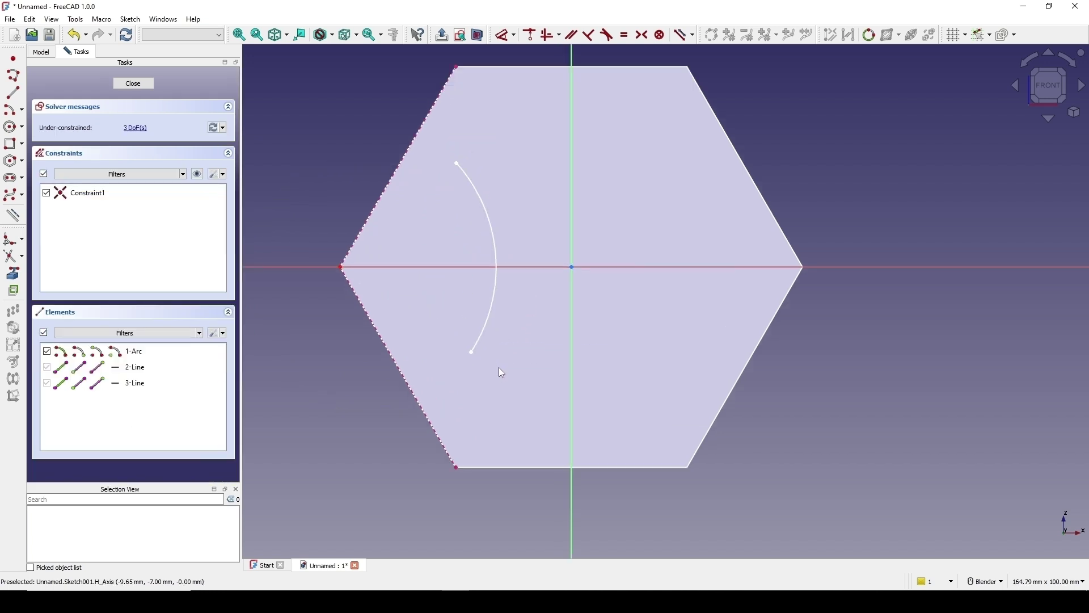
Constrain both arc endpoints onto the linked upper-left and lower-left edges
{"action": "left_click", "coordinate": [441, 183]}
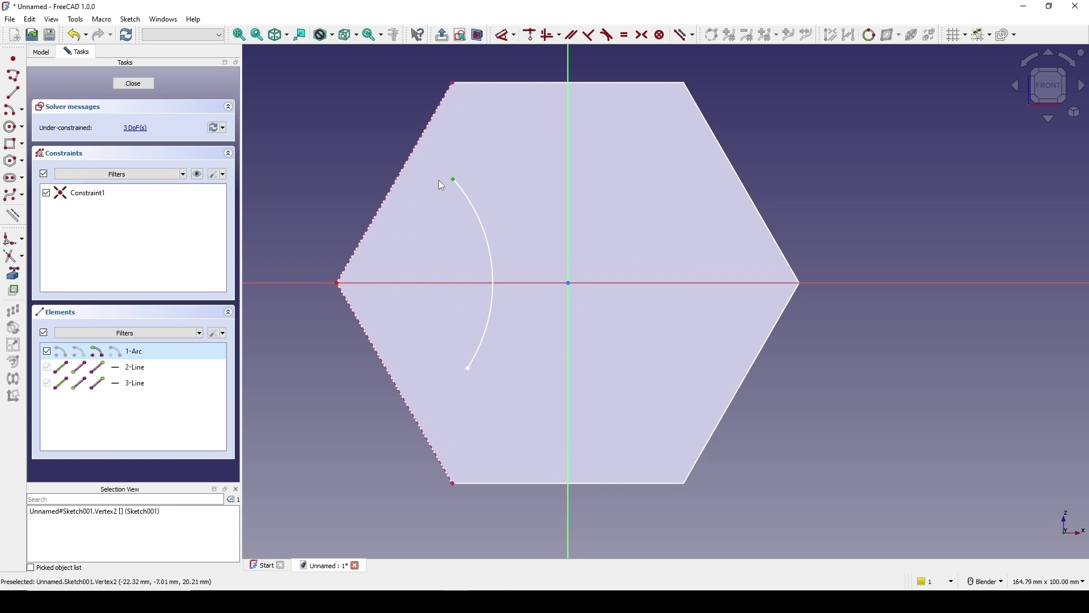
{"action": "left_click", "coordinate": [403, 175]}
{"action": "key", "text": "c"}
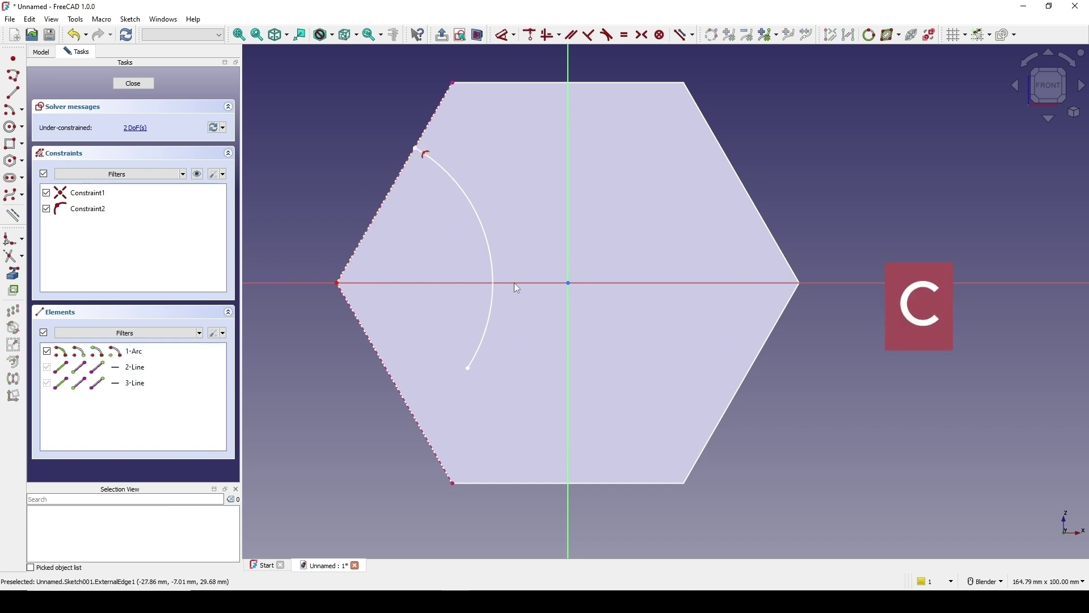
{"action": "left_click", "coordinate": [468, 370]}
{"action": "left_click", "coordinate": [420, 428]}
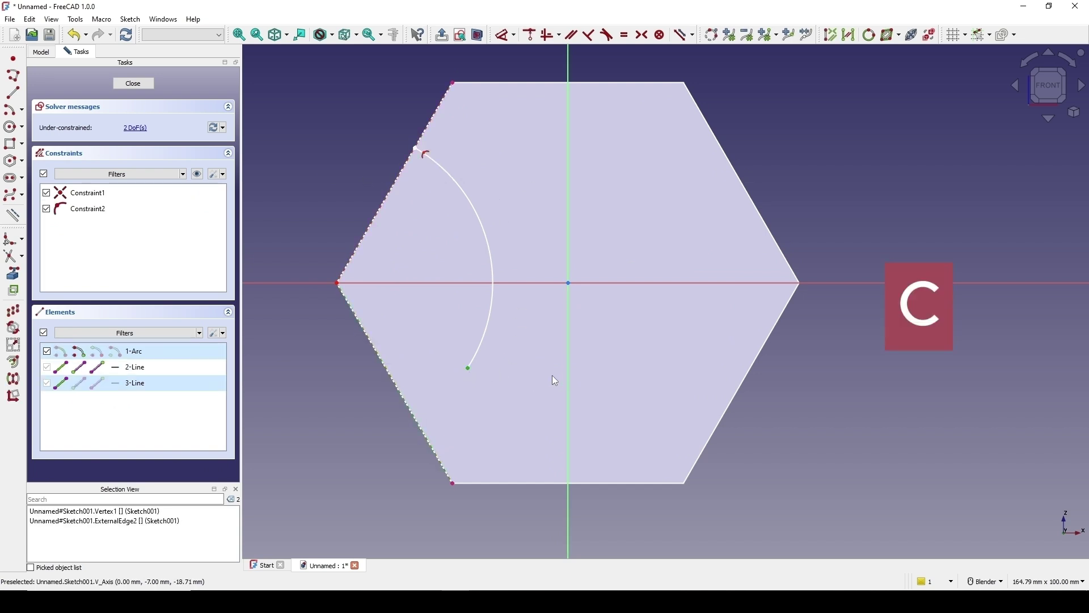
{"action": "key", "text": "c"}
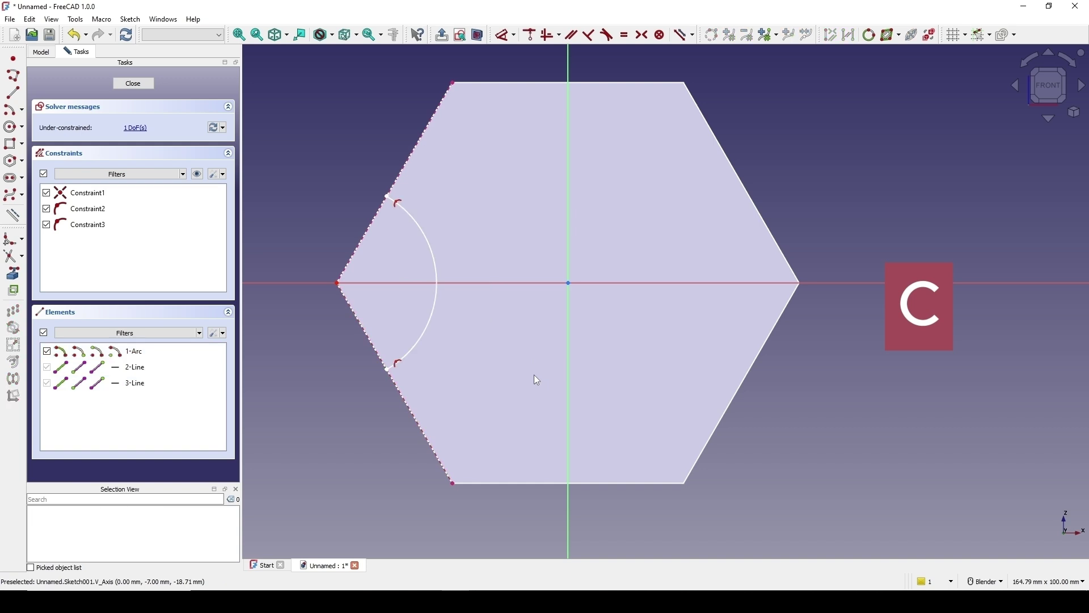
{"action": "scroll", "coordinate": [530, 373], "scroll_direction": "up", "scroll_amount": 1}
{"action": "scroll", "coordinate": [529, 369], "scroll_direction": "down", "scroll_amount": 1}
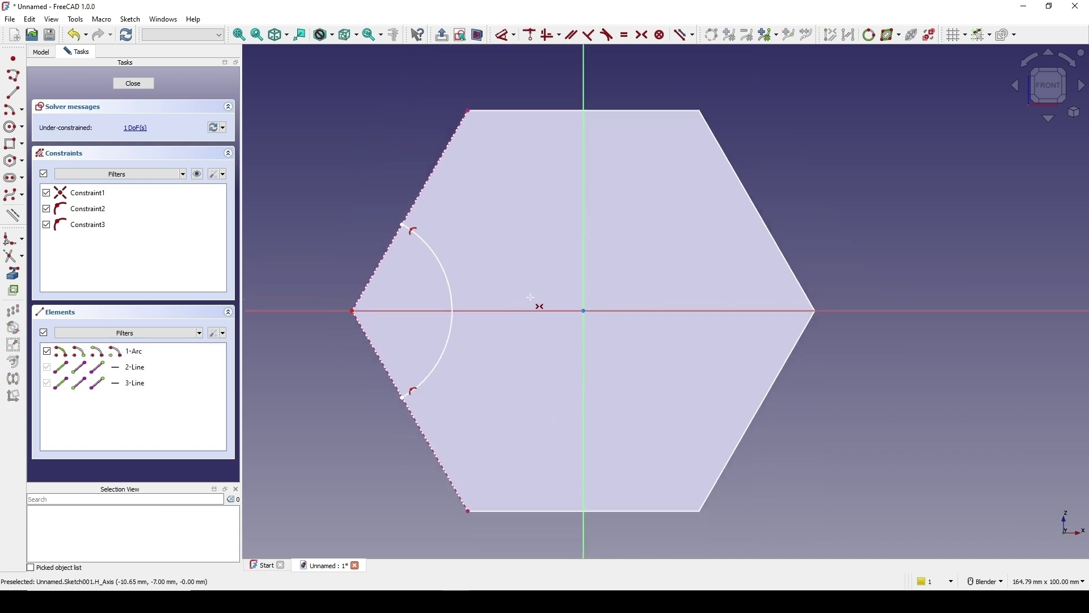
Constrain the arc's upper endpoint symmetrically between the hexagon's left and upper-left corners
{"action": "key", "text": "s"}
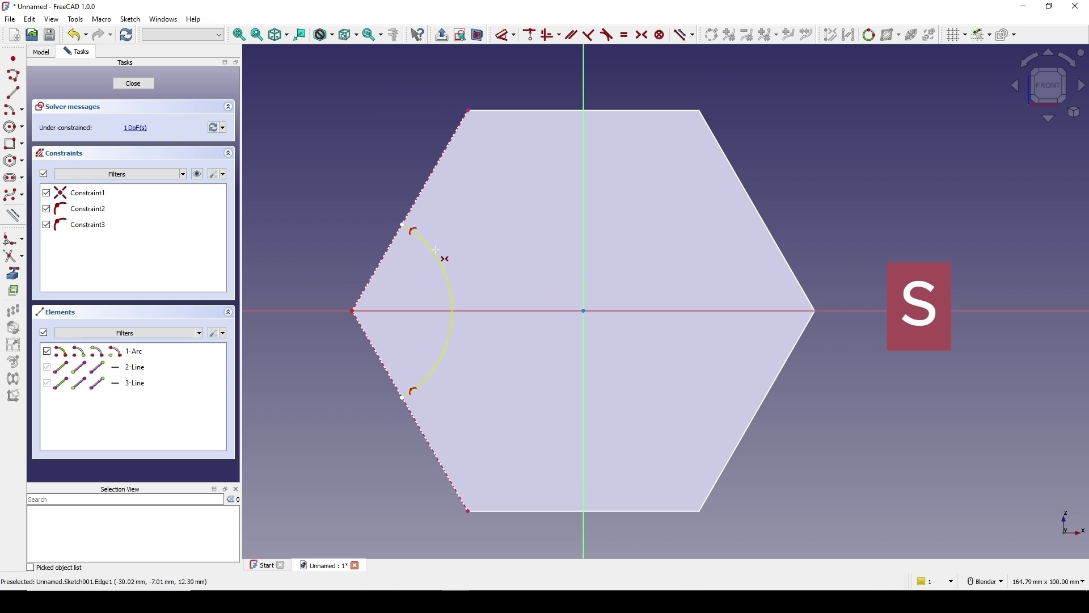
{"action": "left_click", "coordinate": [353, 311]}
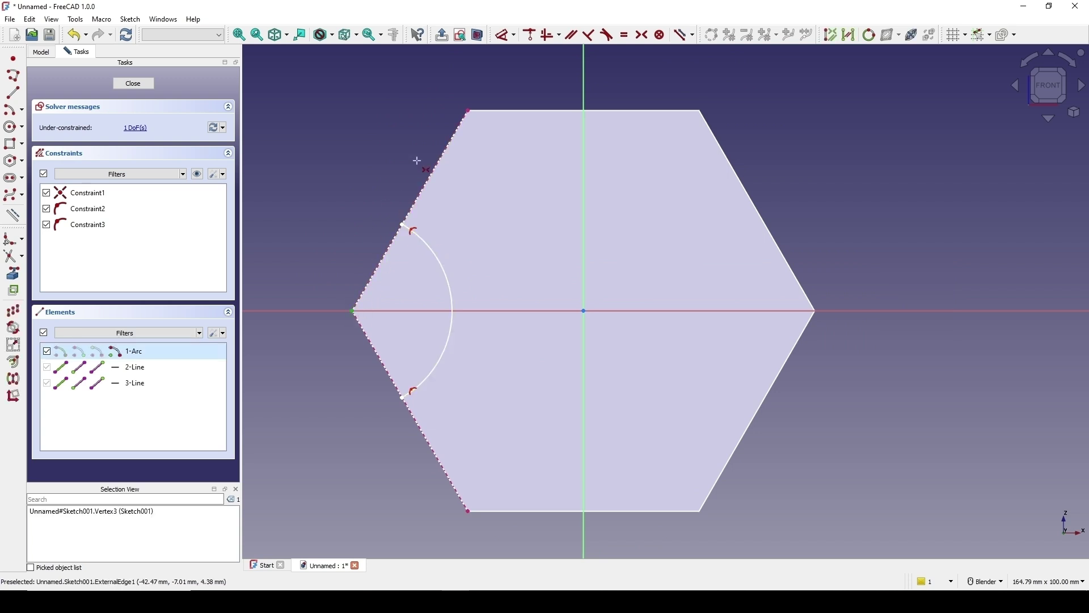
{"action": "left_click", "coordinate": [467, 112]}
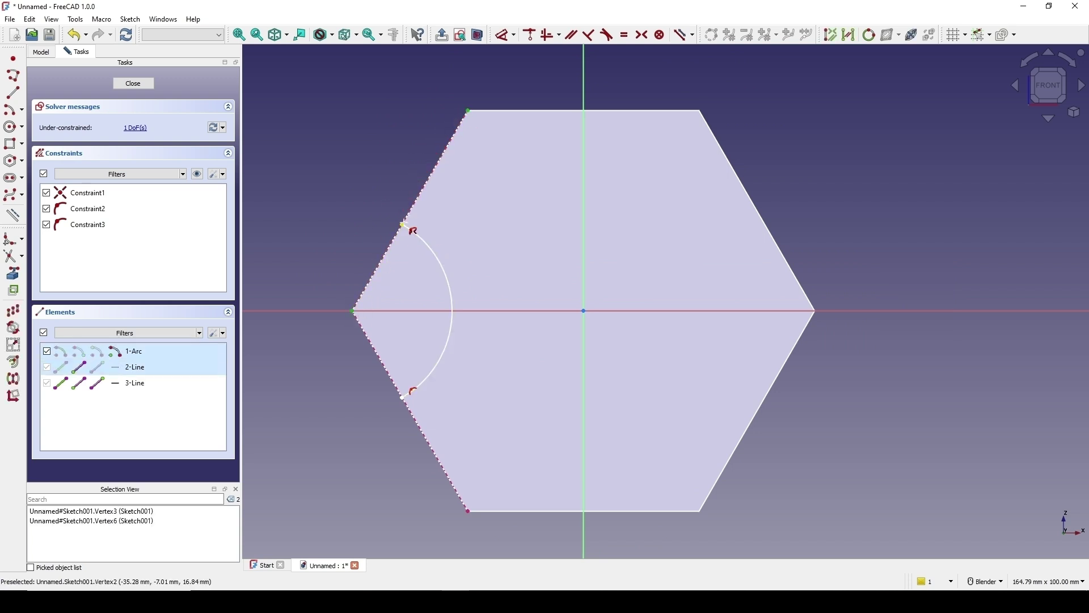
{"action": "left_click", "coordinate": [406, 217]}
{"action": "scroll", "coordinate": [513, 212], "scroll_direction": "down", "scroll_amount": 2}
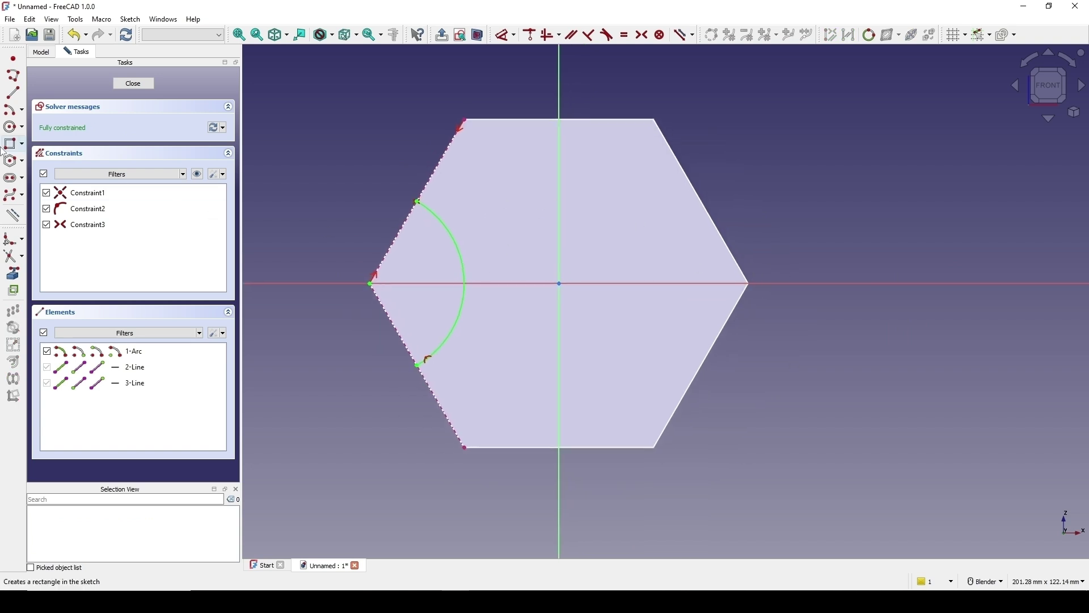
Draw a vertical line about 67 mm long on the sketch's vertical axis, inside the hexagon
{"action": "left_click", "coordinate": [14, 94]}
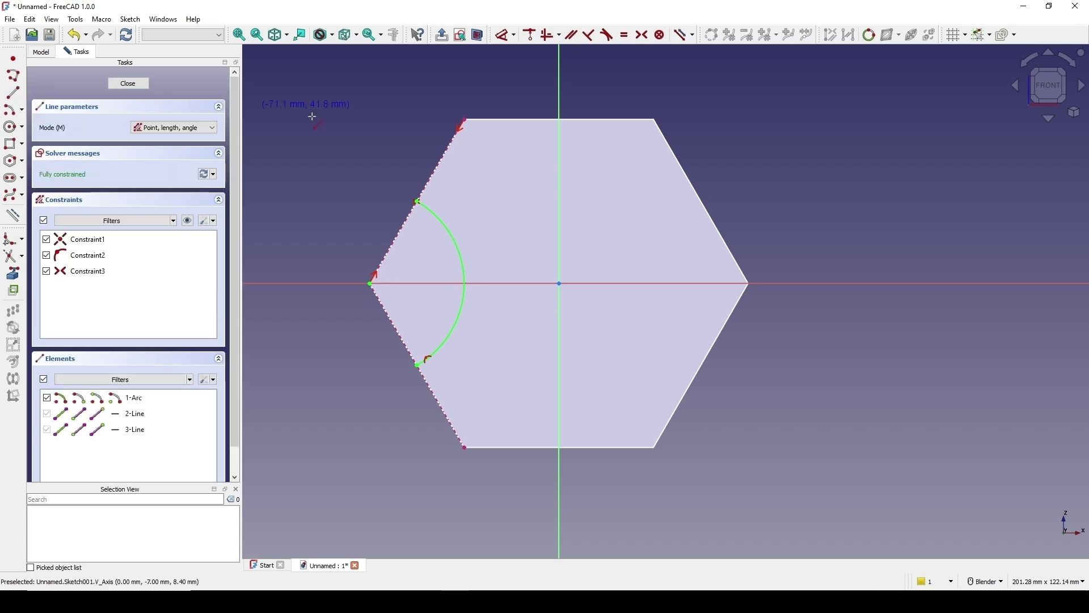
{"action": "left_click", "coordinate": [559, 133]}
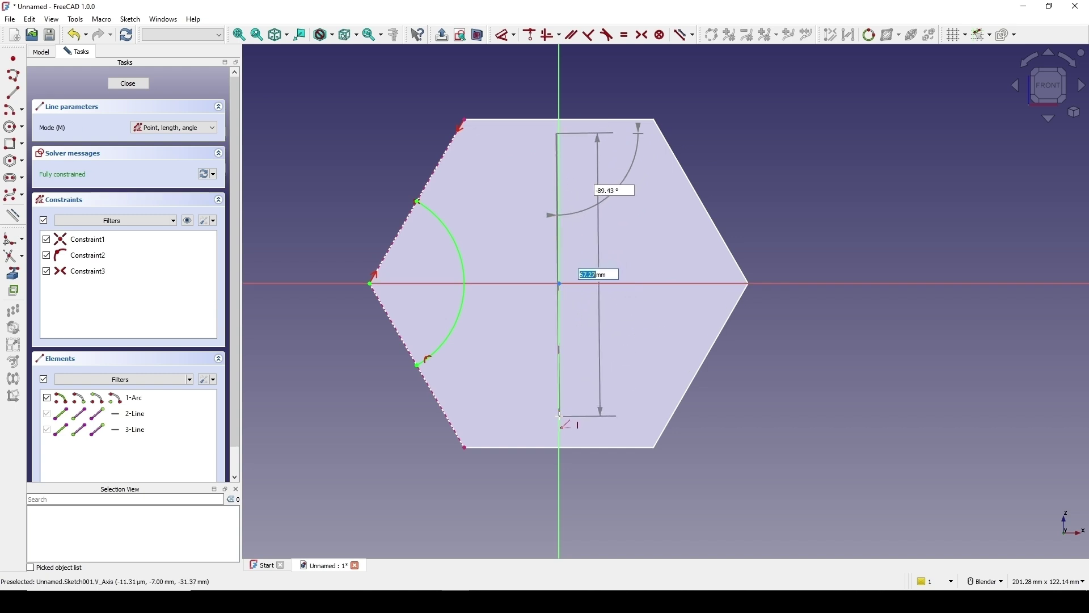
{"action": "left_click", "coordinate": [559, 417]}
{"action": "key", "text": "Escape"}
{"action": "scroll", "coordinate": [613, 373], "scroll_direction": "down", "scroll_amount": 2}
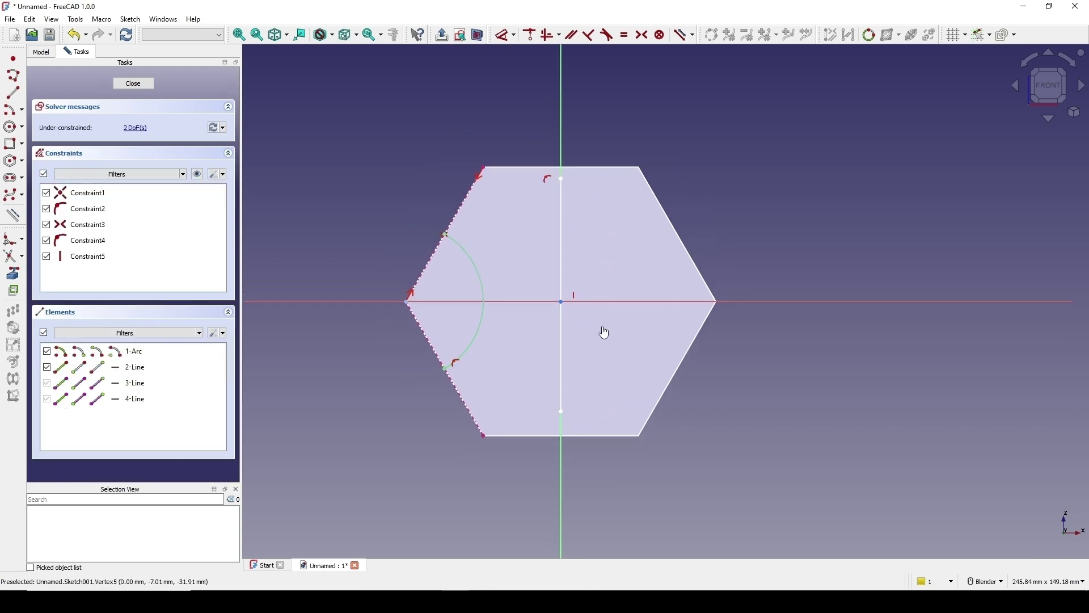
Link the hexagon's top and bottom edges into the sketch as external geometry
{"action": "left_click", "coordinate": [12, 278]}
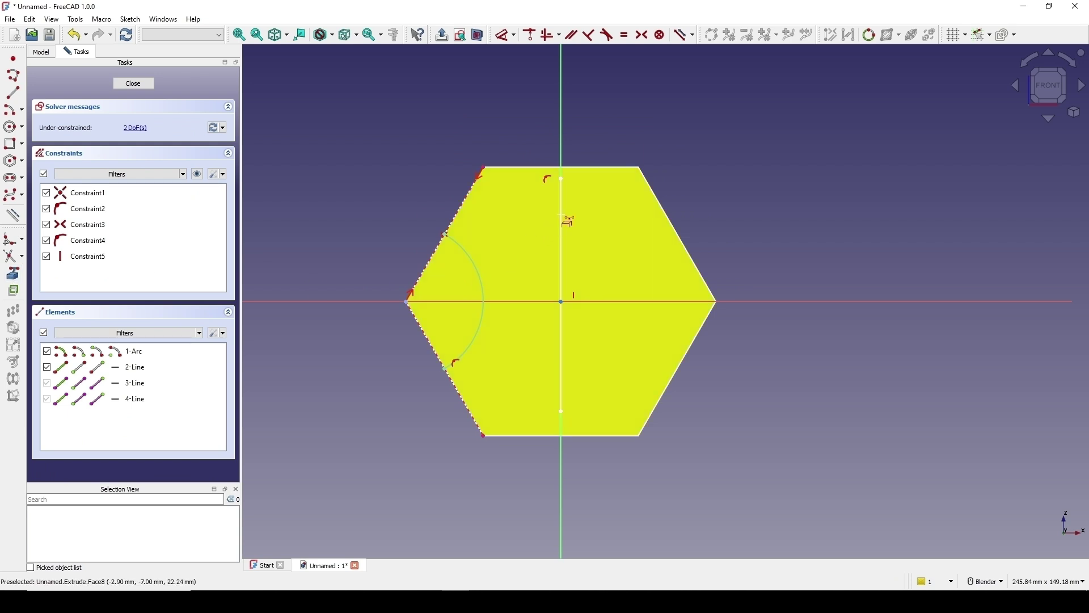
{"action": "left_click", "coordinate": [592, 167]}
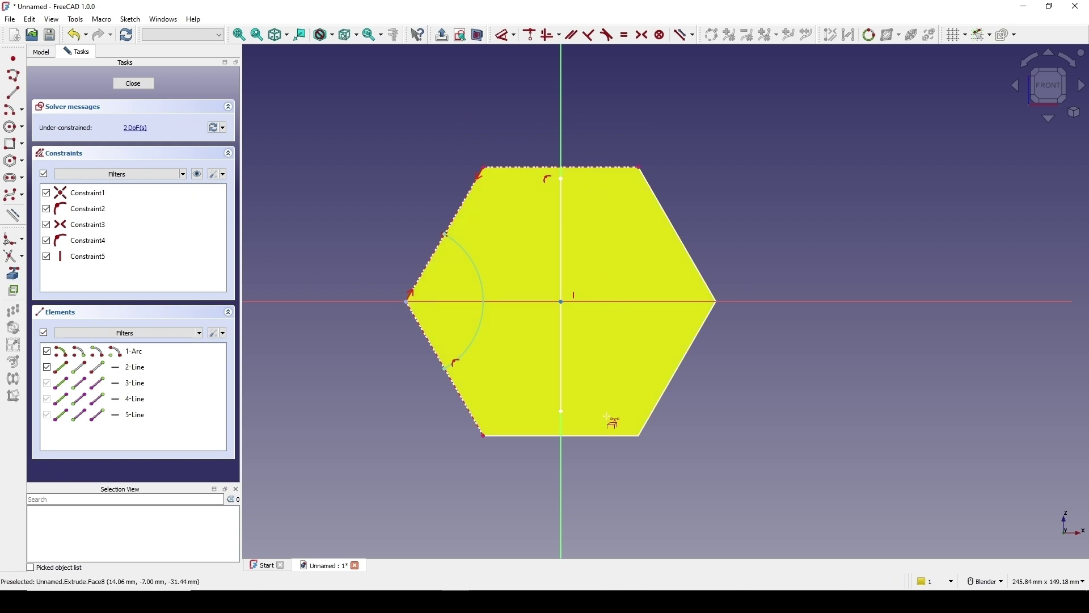
{"action": "left_click", "coordinate": [603, 434]}
Constrain the vertical line's lower and upper endpoints onto the linked bottom and top hexagon edges, and close the sketch
{"action": "scroll", "coordinate": [615, 373], "scroll_direction": "up", "scroll_amount": 2}
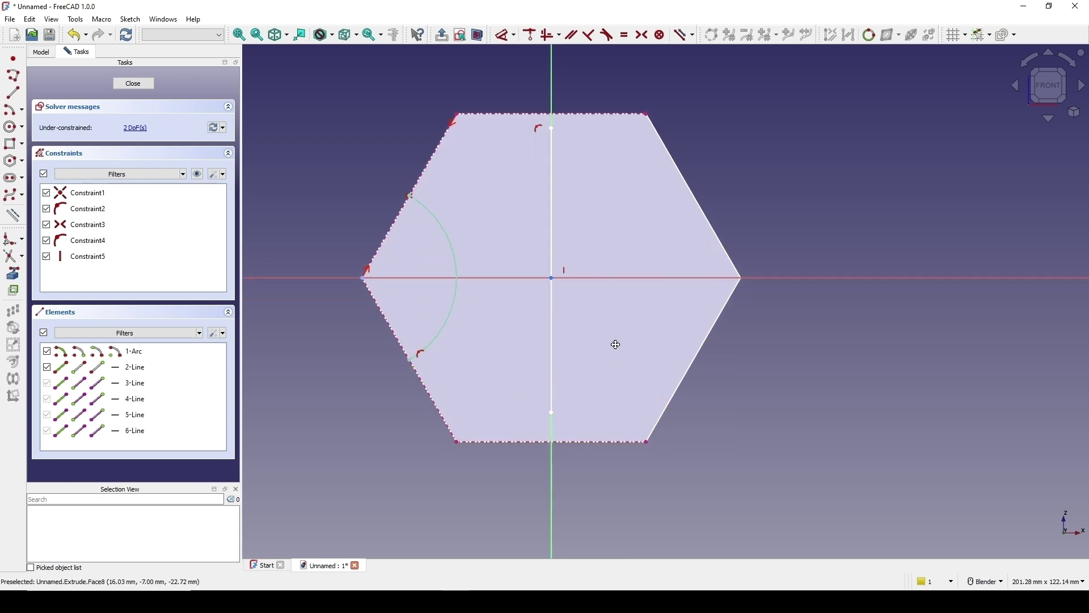
{"action": "left_click", "coordinate": [558, 398]}
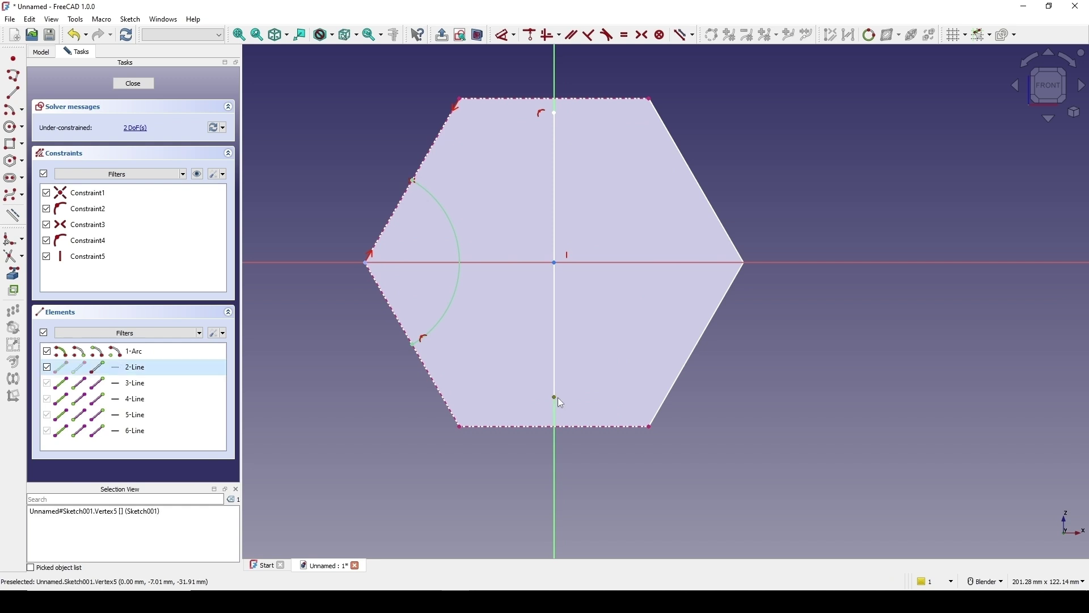
{"action": "left_click", "coordinate": [578, 430]}
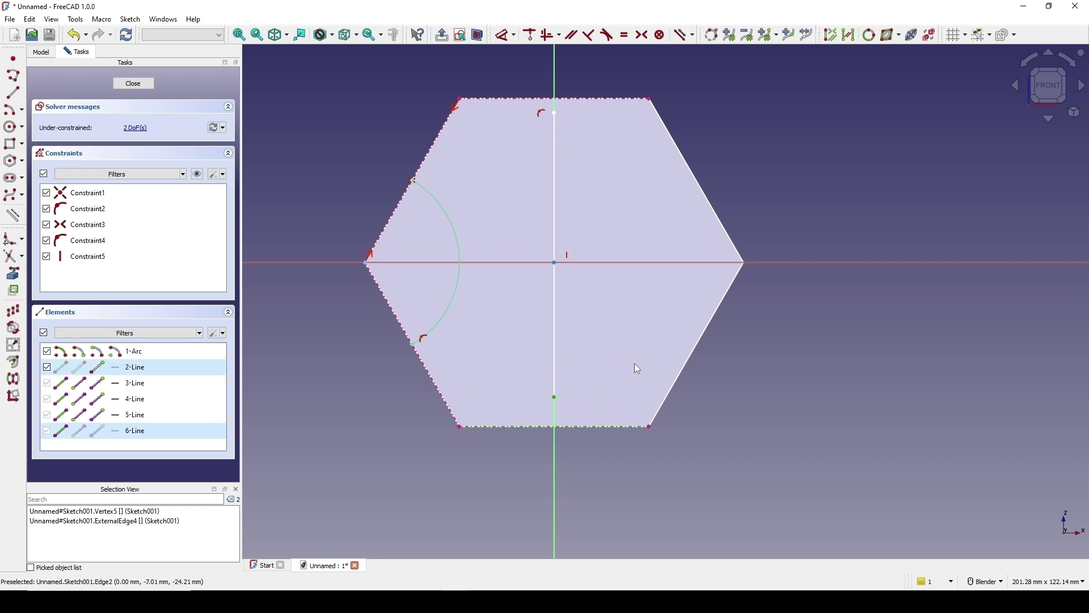
{"action": "key", "text": "c"}
{"action": "left_click", "coordinate": [555, 113]}
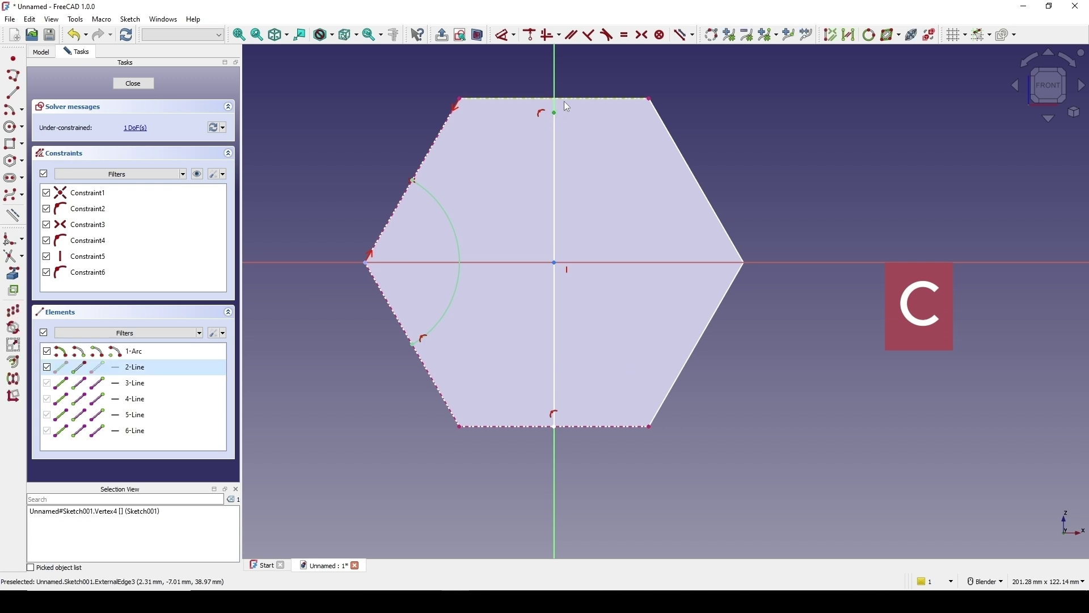
{"action": "left_click", "coordinate": [565, 103]}
{"action": "key", "text": "c"}
{"action": "scroll", "coordinate": [632, 110], "scroll_direction": "down", "scroll_amount": 3}
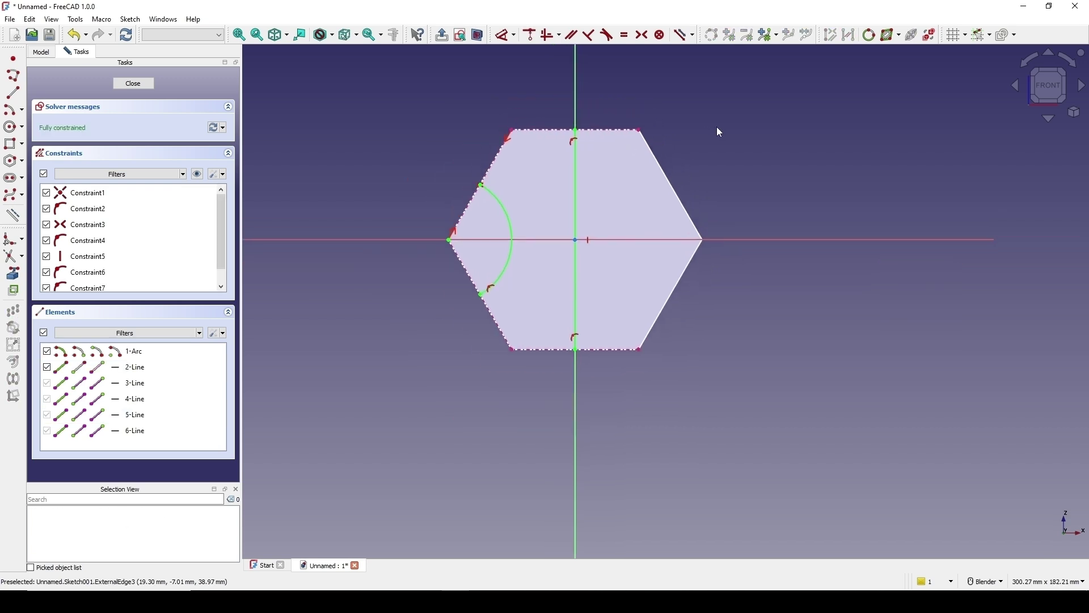
{"action": "left_click", "coordinate": [133, 84]}
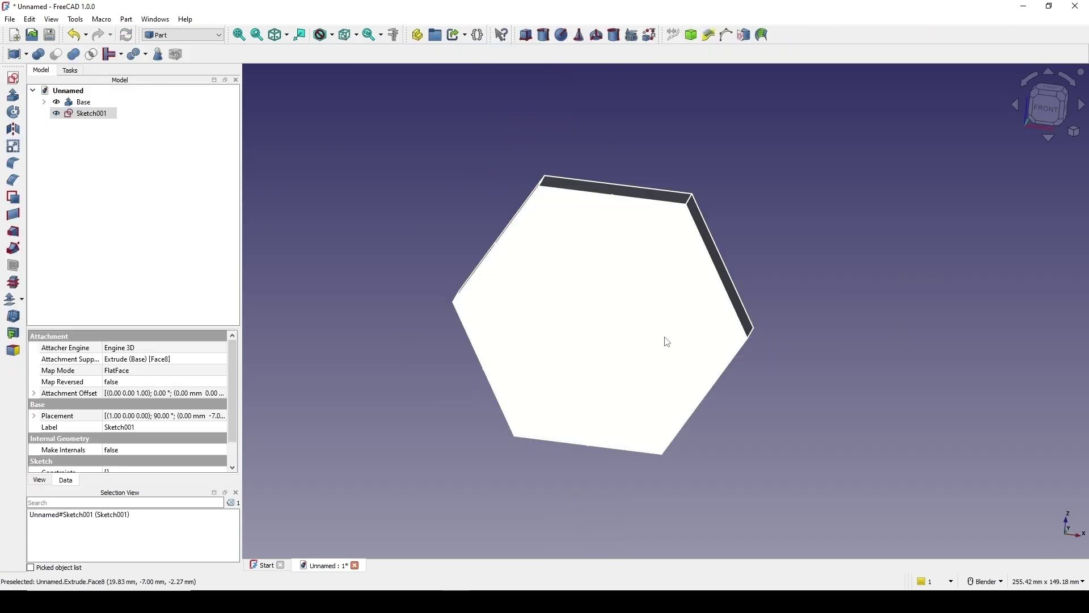
Create a new sketch on the XZ-Plane with nothing selected
{"action": "mouse_move", "coordinate": [665, 336]}
{"action": "middle_mouse_down"}
{"action": "mouse_move", "coordinate": [496, 287]}
{"action": "mouse_move", "coordinate": [798, 308]}
{"action": "mouse_move", "coordinate": [596, 369]}
{"action": "mouse_move", "coordinate": [765, 281]}
{"action": "middle_mouse_up"}
{"action": "left_click", "coordinate": [798, 308]}
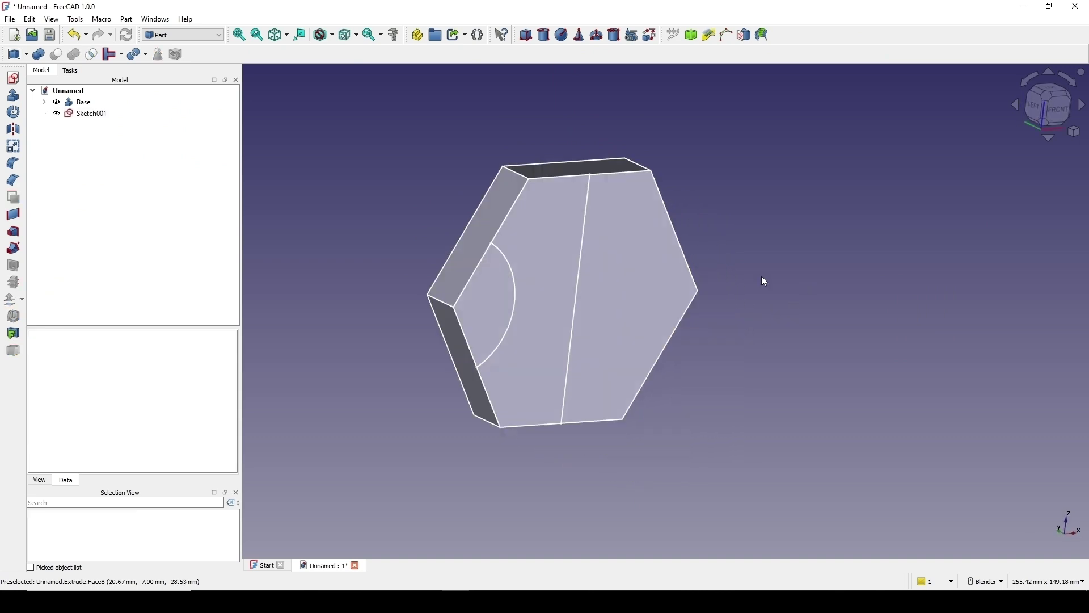
{"action": "left_click", "coordinate": [17, 83]}
{"action": "left_click", "coordinate": [528, 286]}
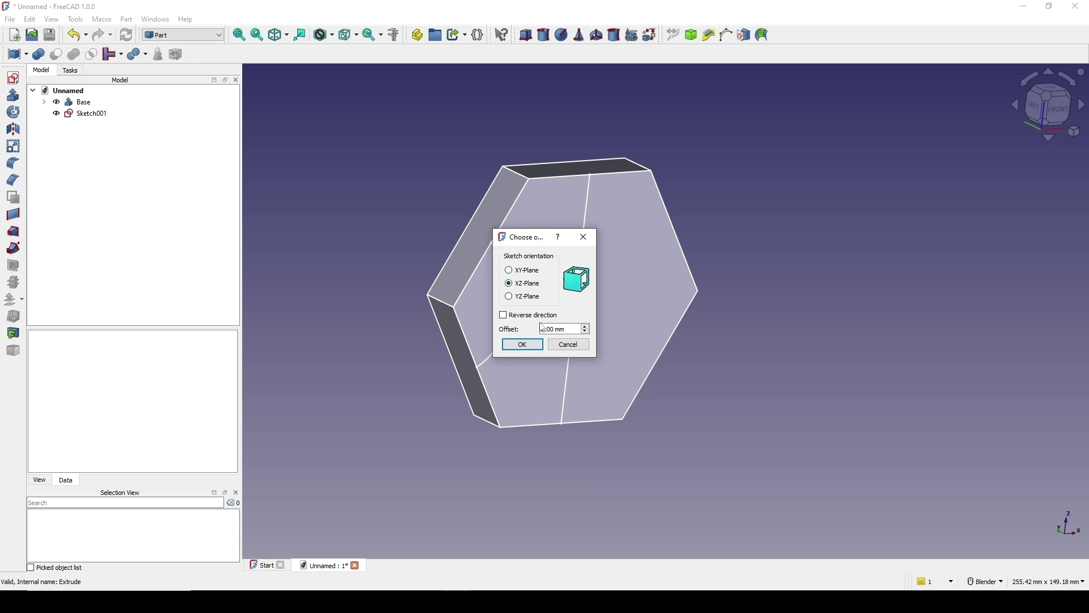
{"action": "left_click", "coordinate": [522, 344]}
Link the existing arc and the hexagon's upper-left and lower-left edges as external geometry, toggling the section view to expose the full arc
{"action": "scroll", "coordinate": [678, 305], "scroll_direction": "up", "scroll_amount": 1}
{"action": "middle_click_drag", "start_coordinate": [679, 305], "coordinate": [593, 224], "text": "shift"}
{"action": "scroll", "coordinate": [590, 223], "scroll_direction": "down", "scroll_amount": 1}
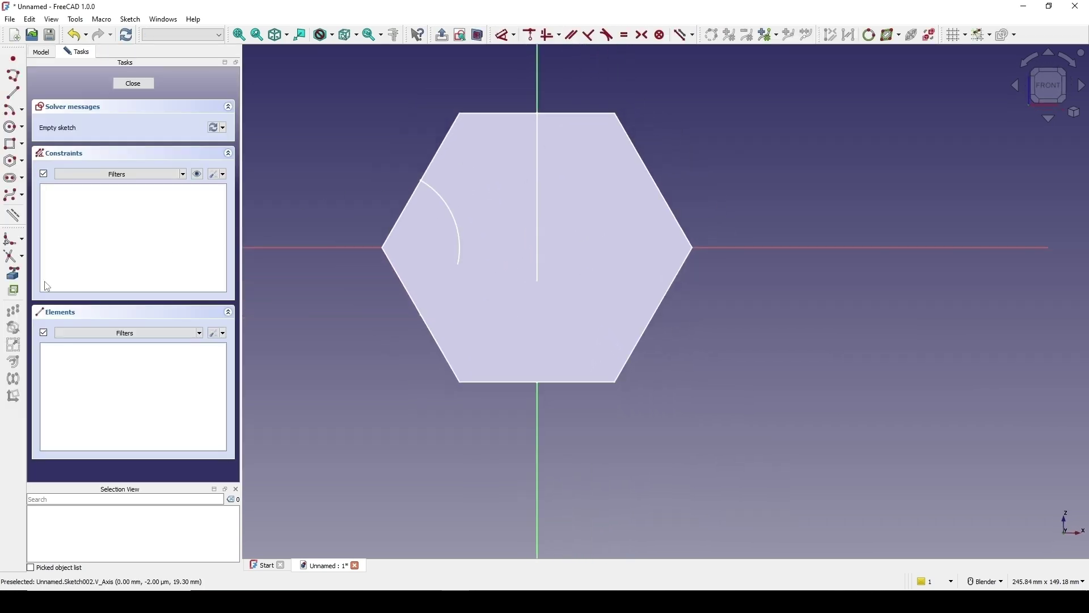
{"action": "left_click", "coordinate": [448, 203]}
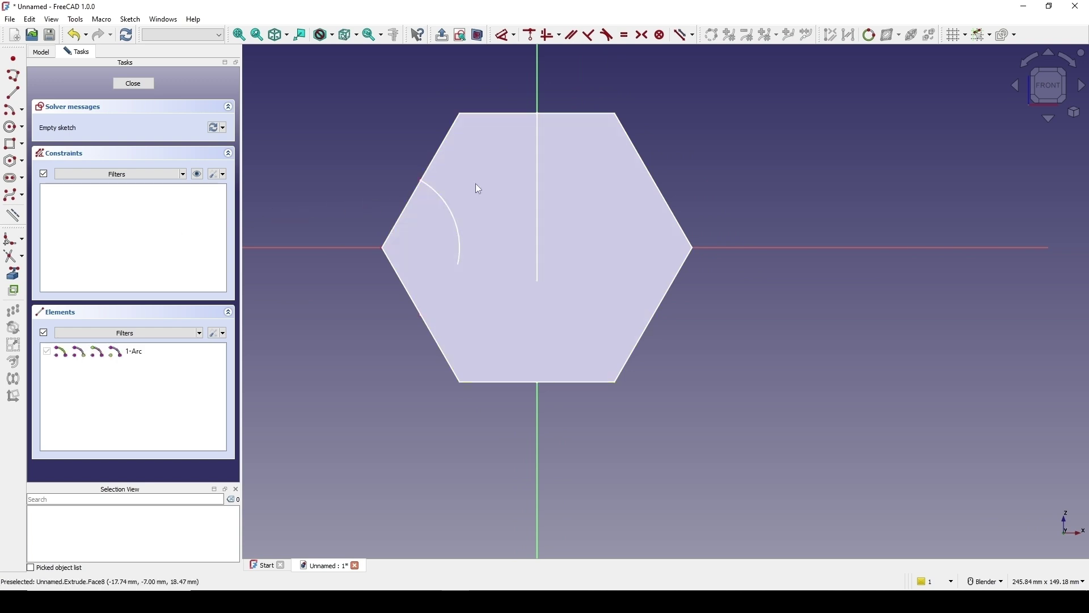
{"action": "left_click", "coordinate": [479, 41]}
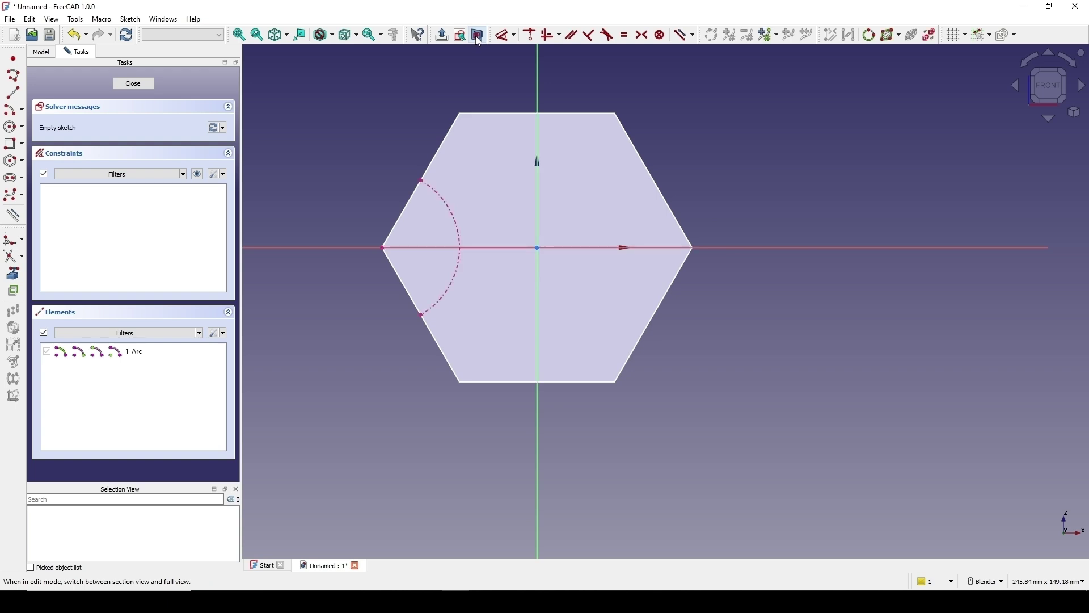
{"action": "left_click", "coordinate": [14, 274]}
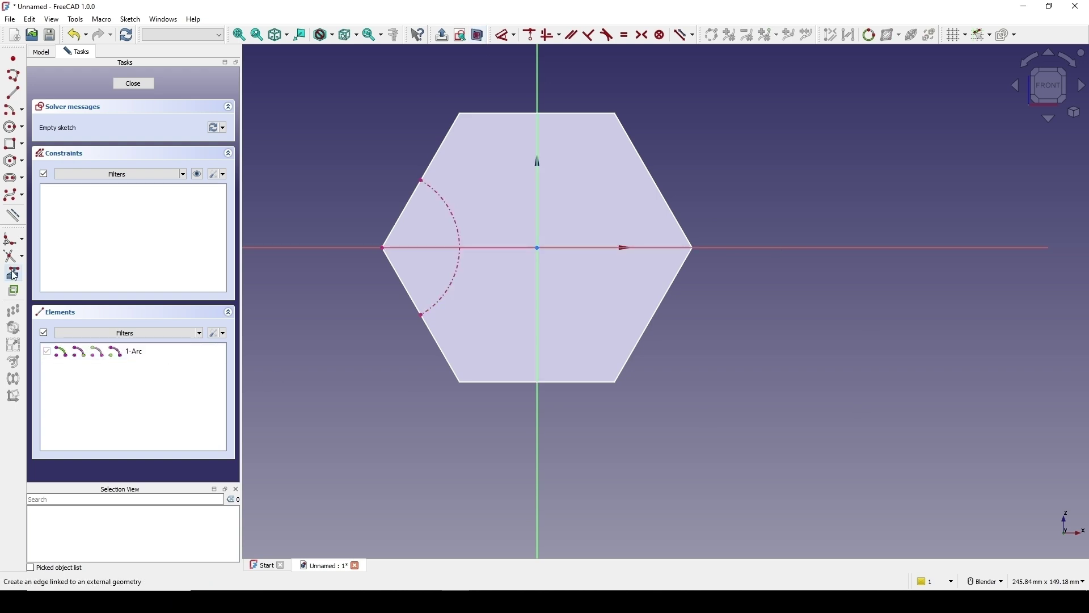
{"action": "left_click", "coordinate": [444, 142]}
{"action": "left_click", "coordinate": [413, 281]}
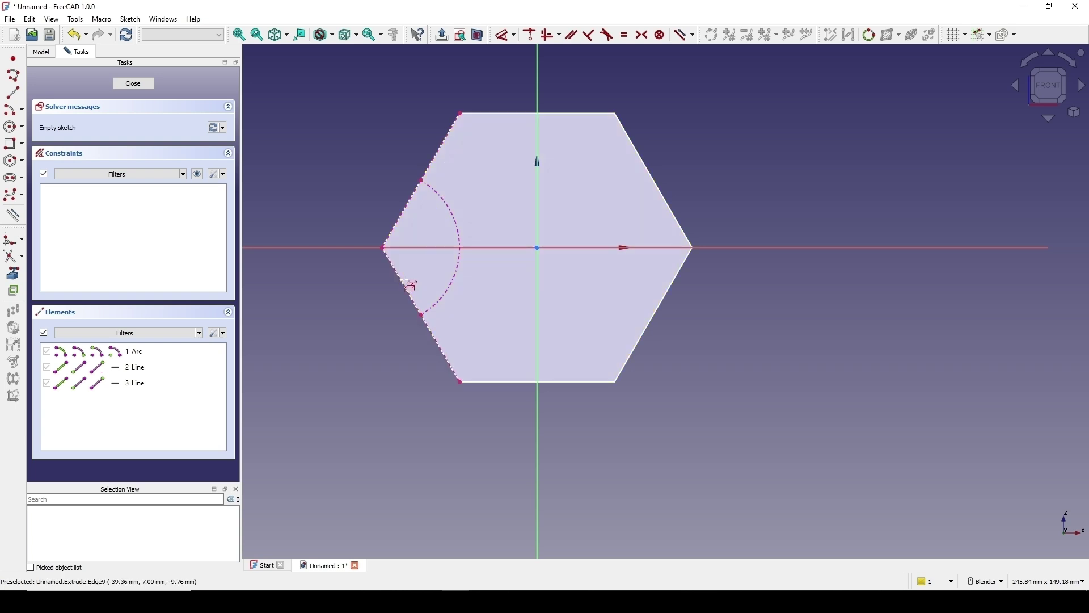
Draw a three-point arc from the hexagon's upper-left corner to its lower-left corner, bulging inward through about (-12.6, -14.0) mm
{"action": "scroll", "coordinate": [509, 185], "scroll_direction": "up", "scroll_amount": 3}
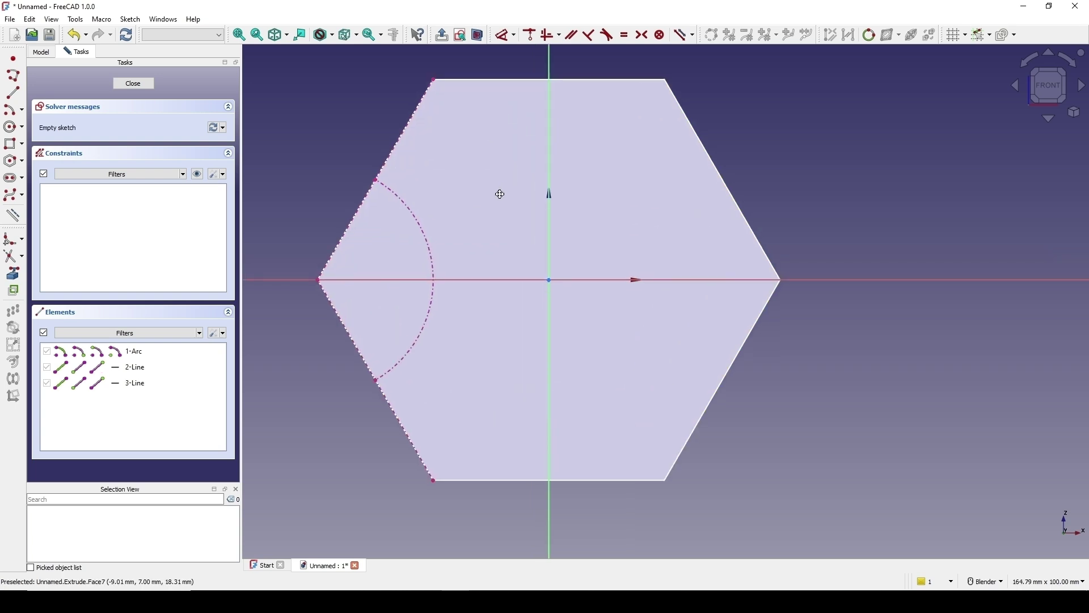
{"action": "scroll", "coordinate": [499, 193], "scroll_direction": "down", "scroll_amount": 1}
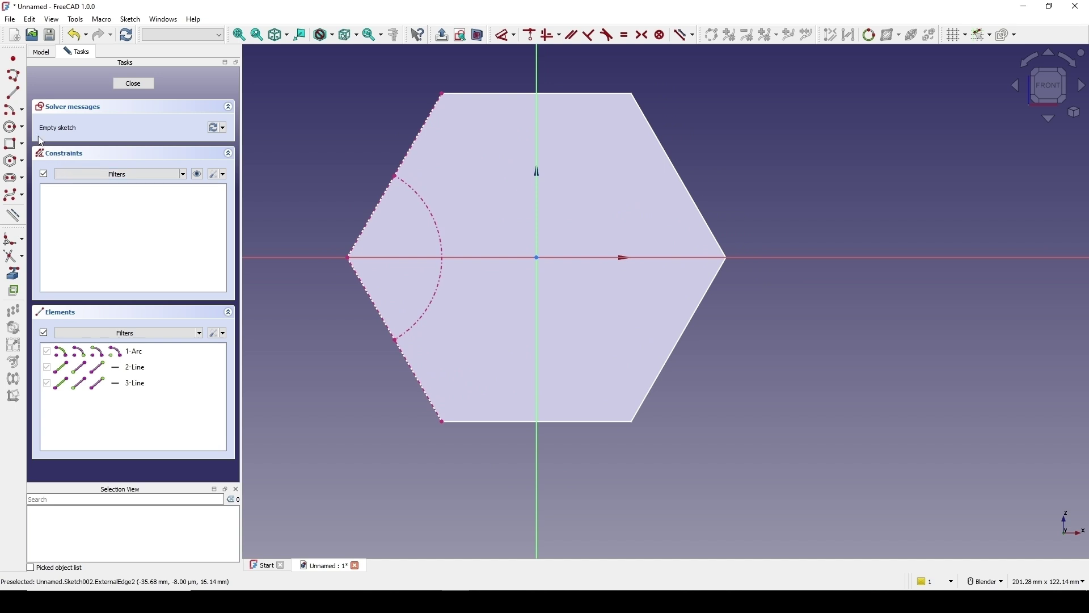
{"action": "left_click", "coordinate": [22, 112]}
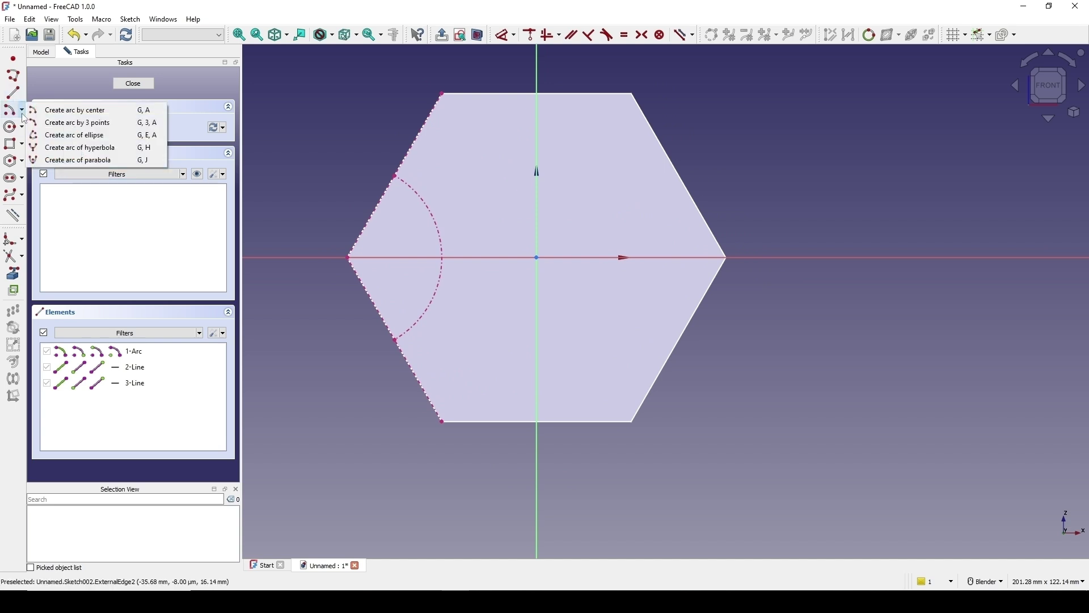
{"action": "left_click", "coordinate": [80, 124]}
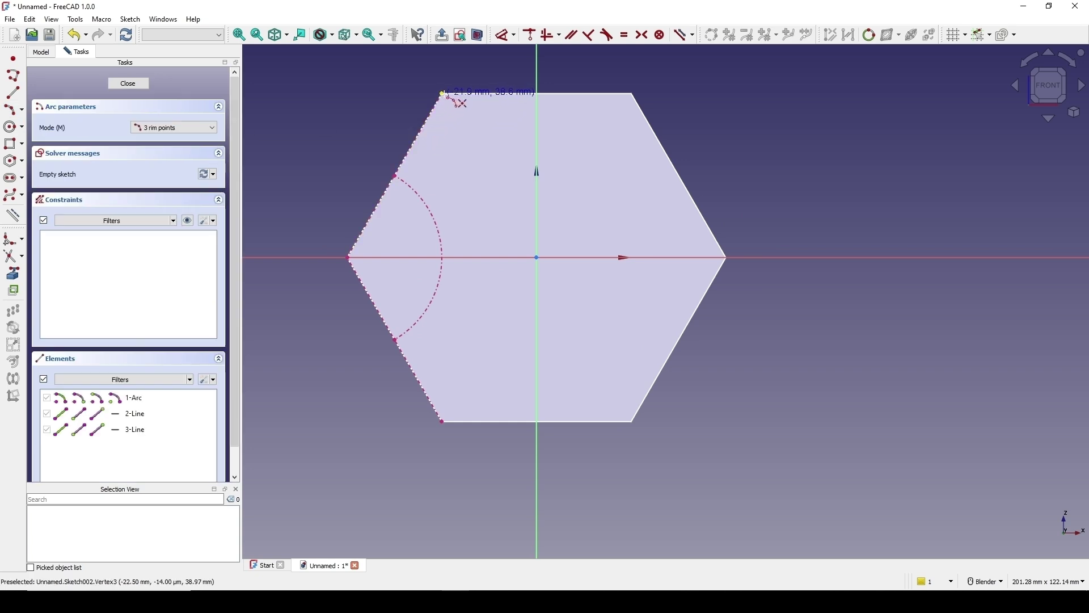
{"action": "left_click", "coordinate": [443, 93]}
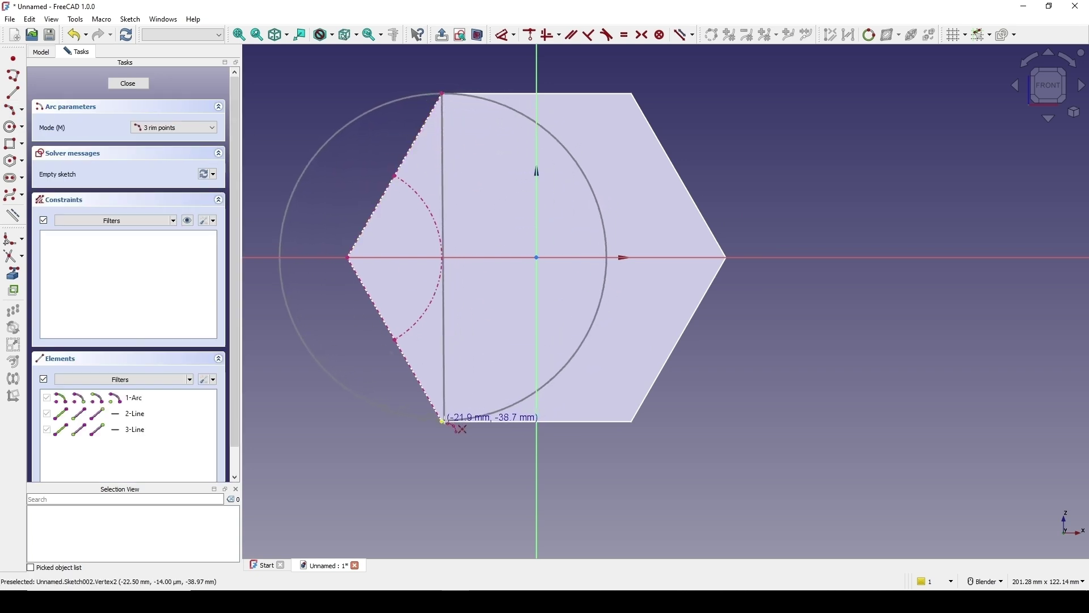
{"action": "left_click", "coordinate": [443, 421]}
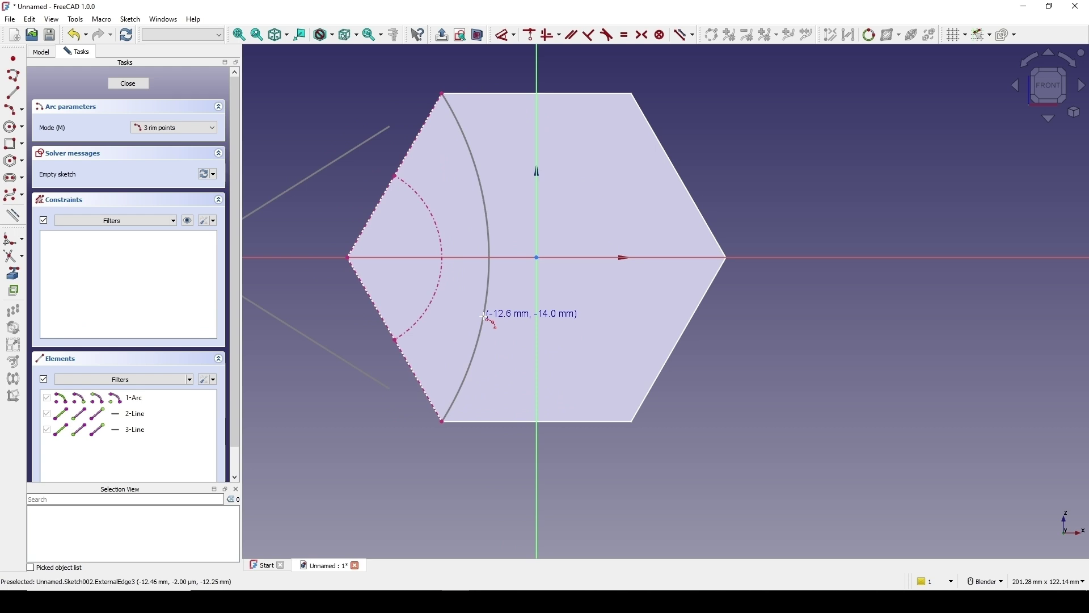
{"action": "left_click", "coordinate": [487, 318]}
{"action": "right_click", "coordinate": [597, 308]}
{"action": "scroll", "coordinate": [594, 306], "scroll_direction": "down", "scroll_amount": 1}
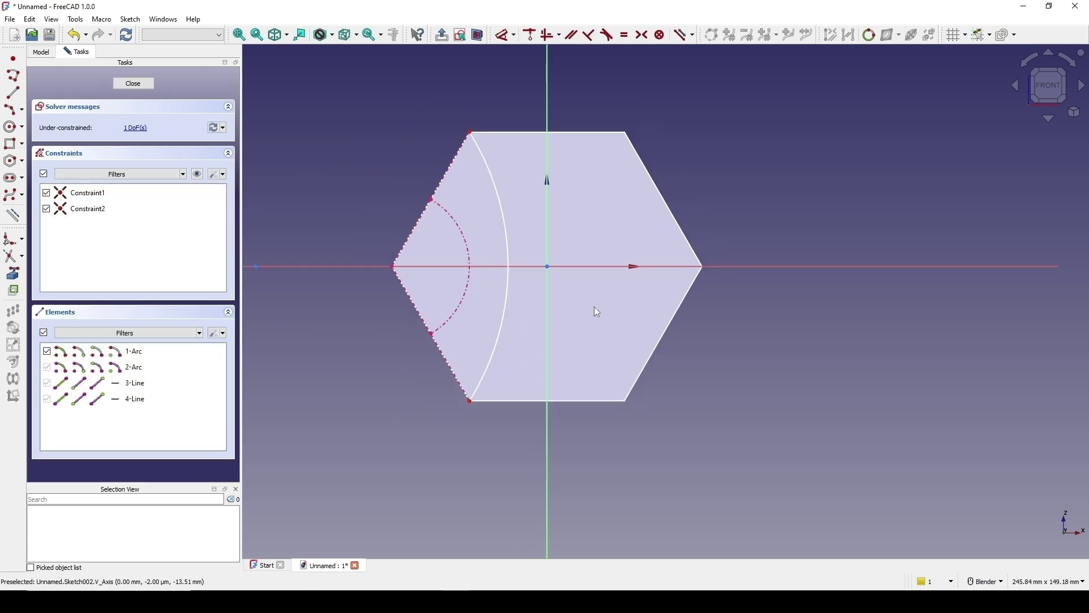
Place two points between the linked arc and the new arc, at about (-21.3, 12.2) mm and (-16.8, 12.5) mm
{"action": "scroll", "coordinate": [597, 311], "scroll_direction": "up", "scroll_amount": 1}
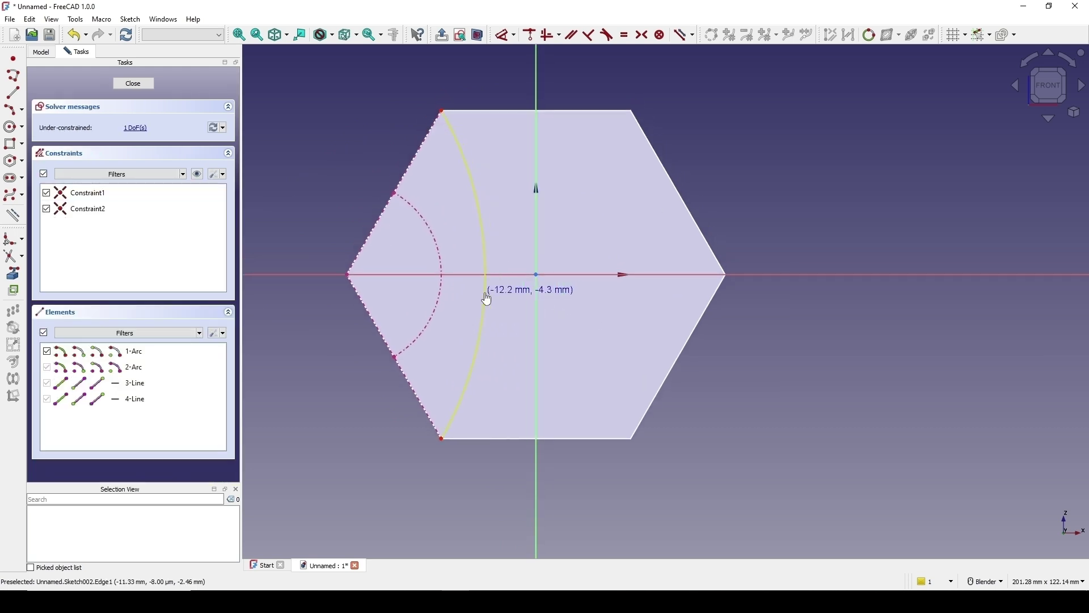
{"action": "scroll", "coordinate": [485, 297], "scroll_direction": "up", "scroll_amount": 1}
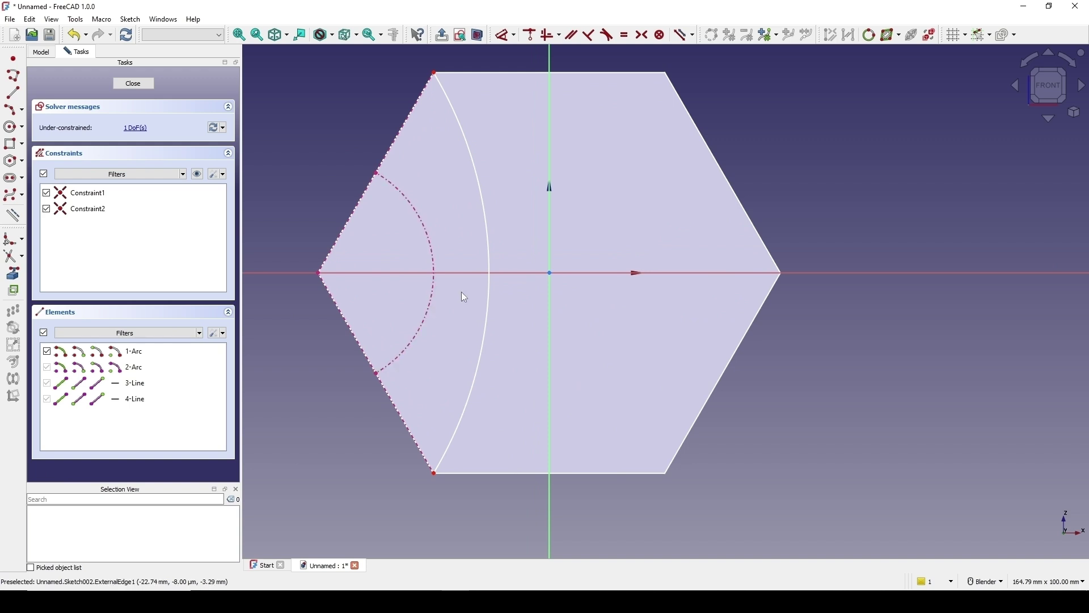
{"action": "scroll", "coordinate": [548, 275], "scroll_direction": "down", "scroll_amount": 1}
{"action": "scroll", "coordinate": [548, 275], "scroll_direction": "up", "scroll_amount": 1}
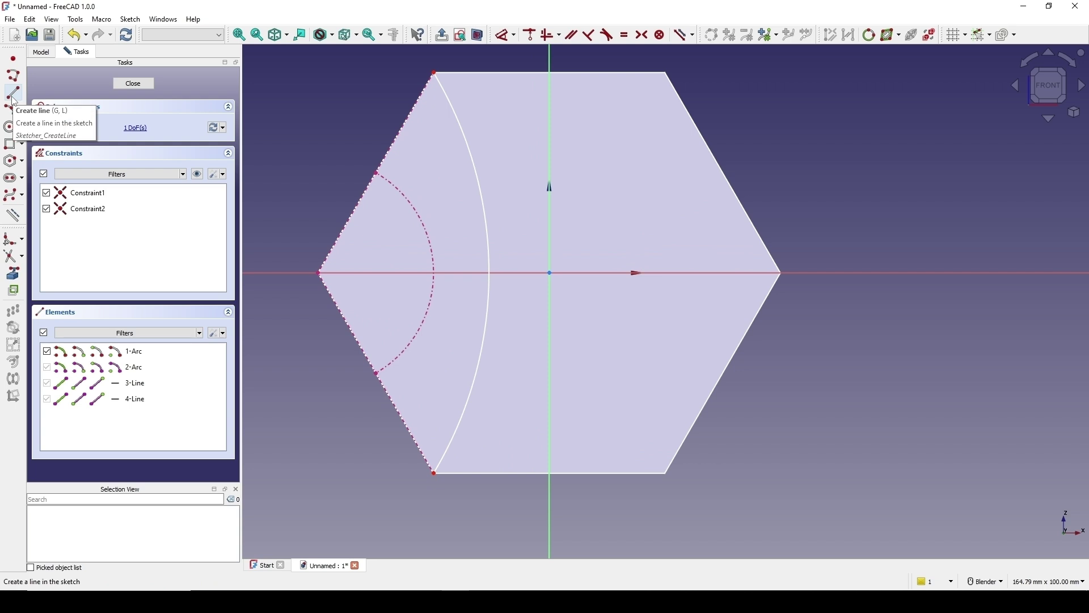
{"action": "left_click", "coordinate": [14, 61]}
{"action": "scroll", "coordinate": [462, 146], "scroll_direction": "up", "scroll_amount": 1}
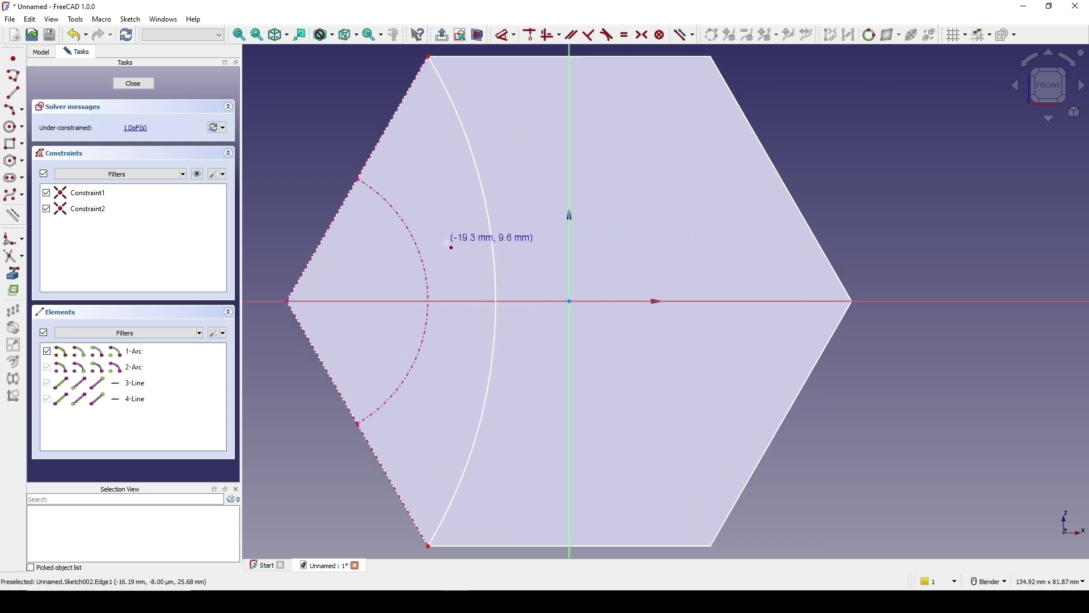
{"action": "left_click", "coordinate": [437, 225]}
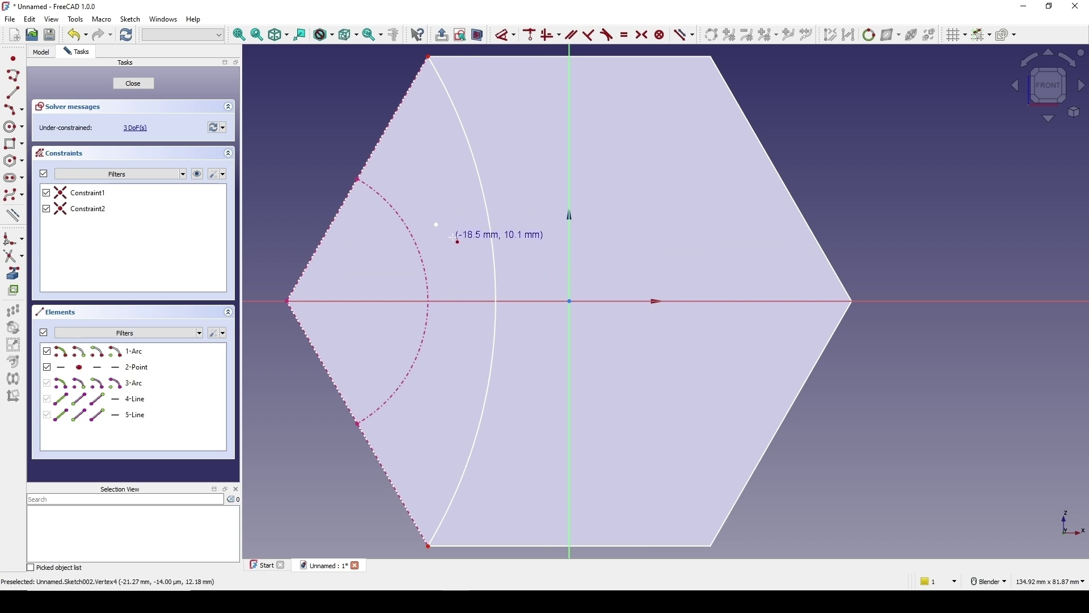
{"action": "left_click", "coordinate": [464, 222]}
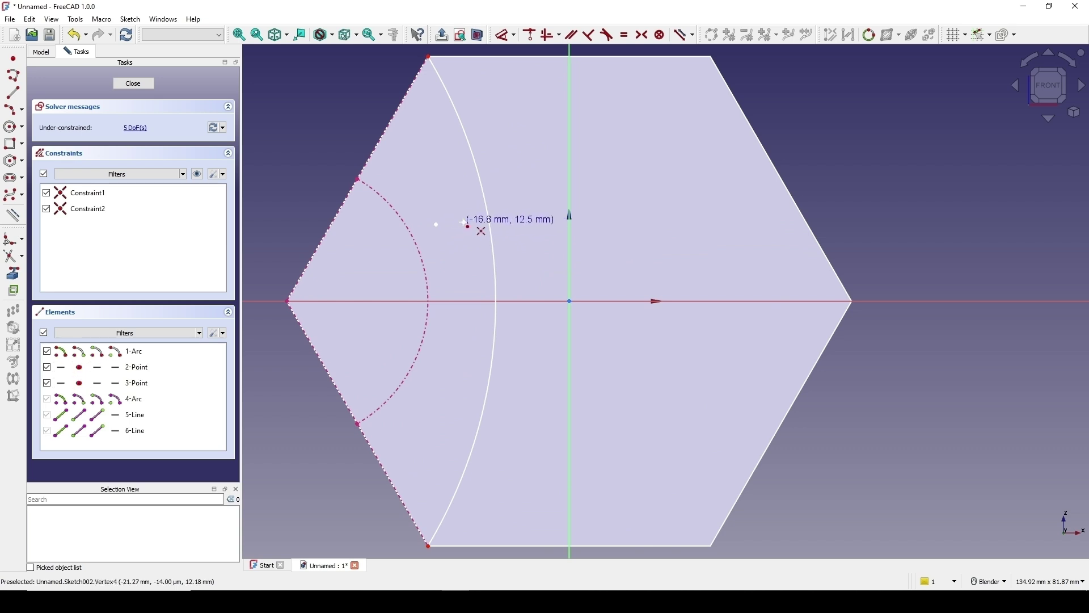
Convert both points between the arcs to construction geometry
{"action": "scroll", "coordinate": [519, 246], "scroll_direction": "up", "scroll_amount": 2}
{"action": "scroll", "coordinate": [499, 251], "scroll_direction": "down", "scroll_amount": 3}
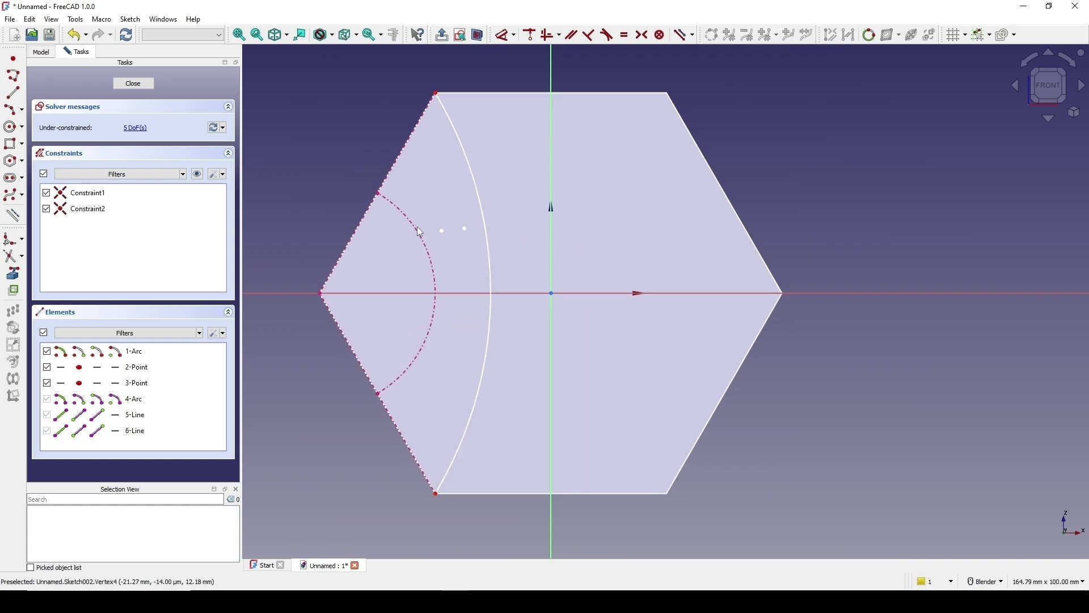
{"action": "left_click_drag", "start_coordinate": [434, 199], "coordinate": [474, 245]}
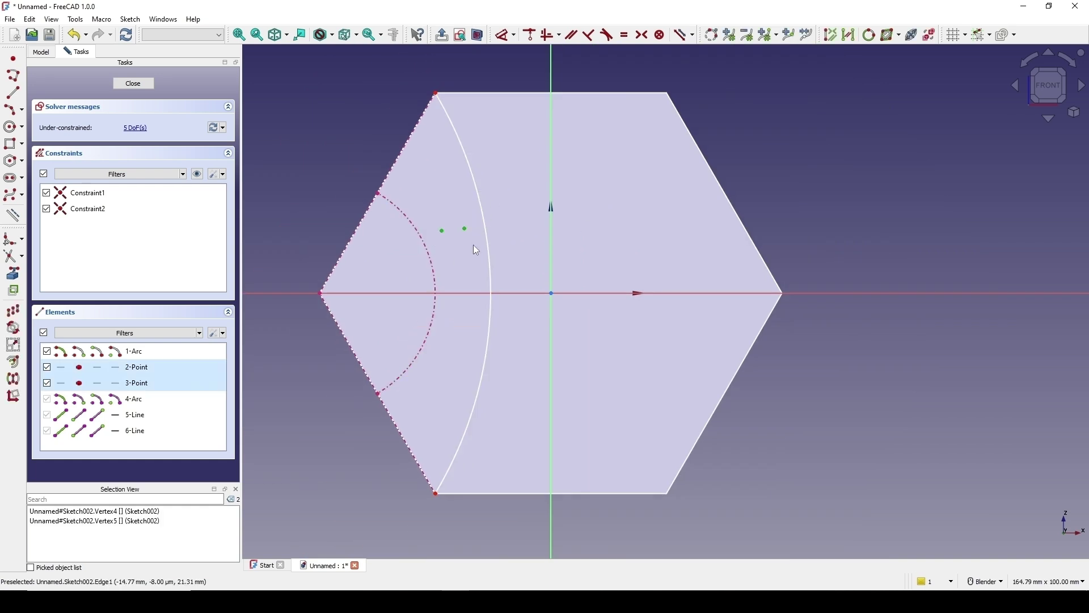
{"action": "key", "text": "g"}
{"action": "key", "text": "n"}
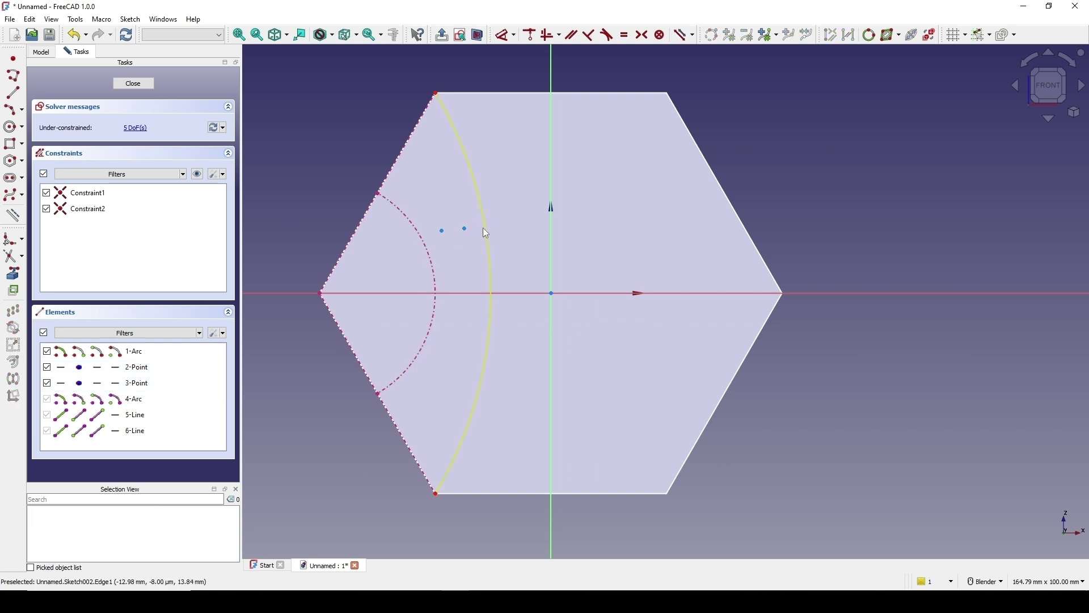
Constrain the construction point nearest the linked arc onto that arc and onto the horizontal axis
{"action": "scroll", "coordinate": [492, 248], "scroll_direction": "up", "scroll_amount": 2}
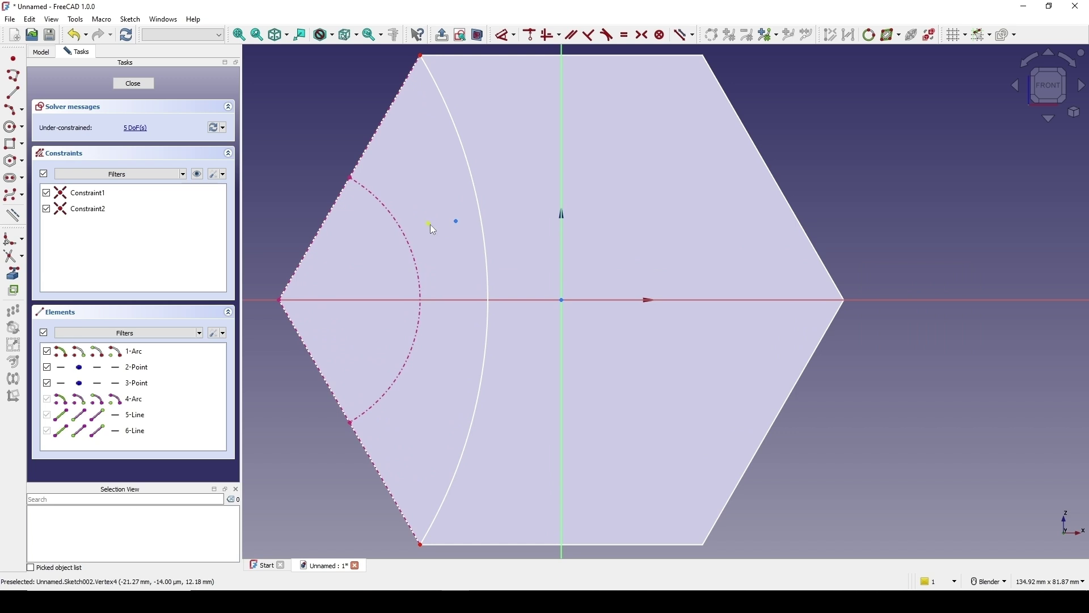
{"action": "left_click", "coordinate": [429, 223]}
{"action": "left_click", "coordinate": [412, 241]}
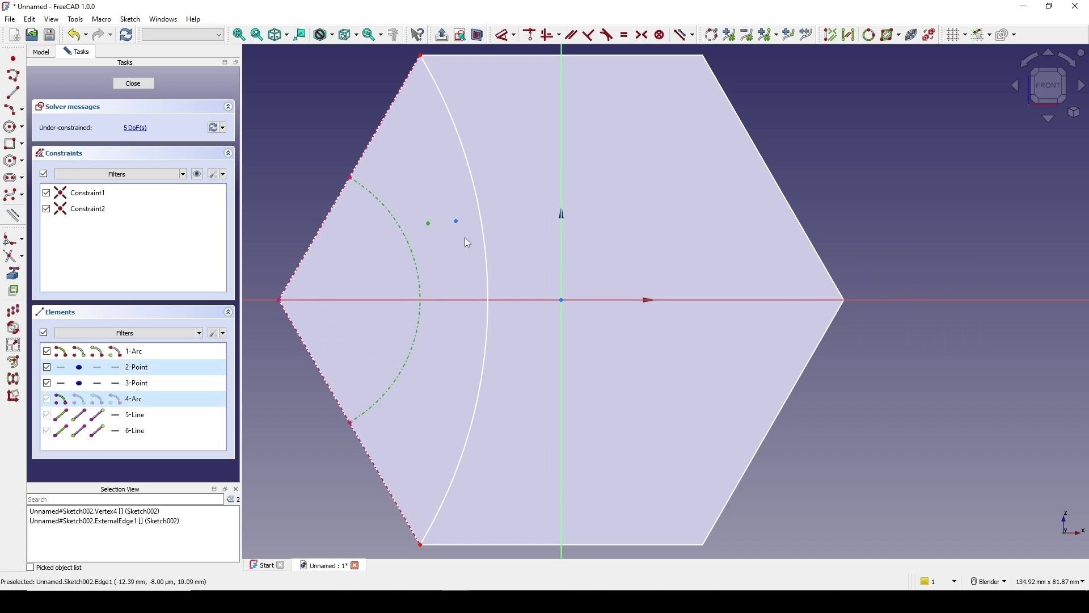
{"action": "key", "text": "c"}
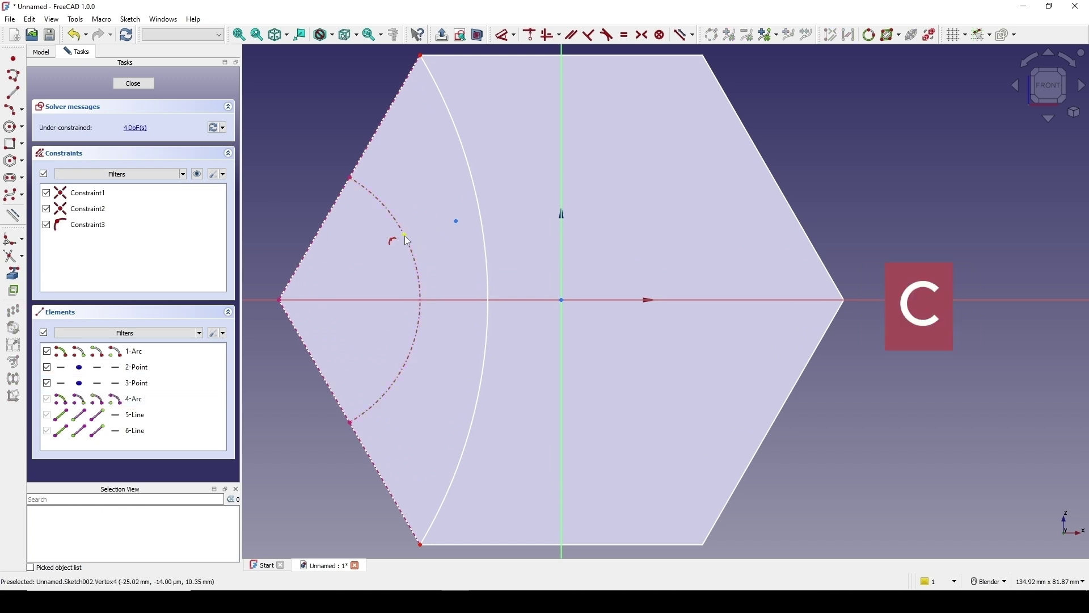
{"action": "left_click", "coordinate": [405, 236]}
{"action": "left_click", "coordinate": [396, 299]}
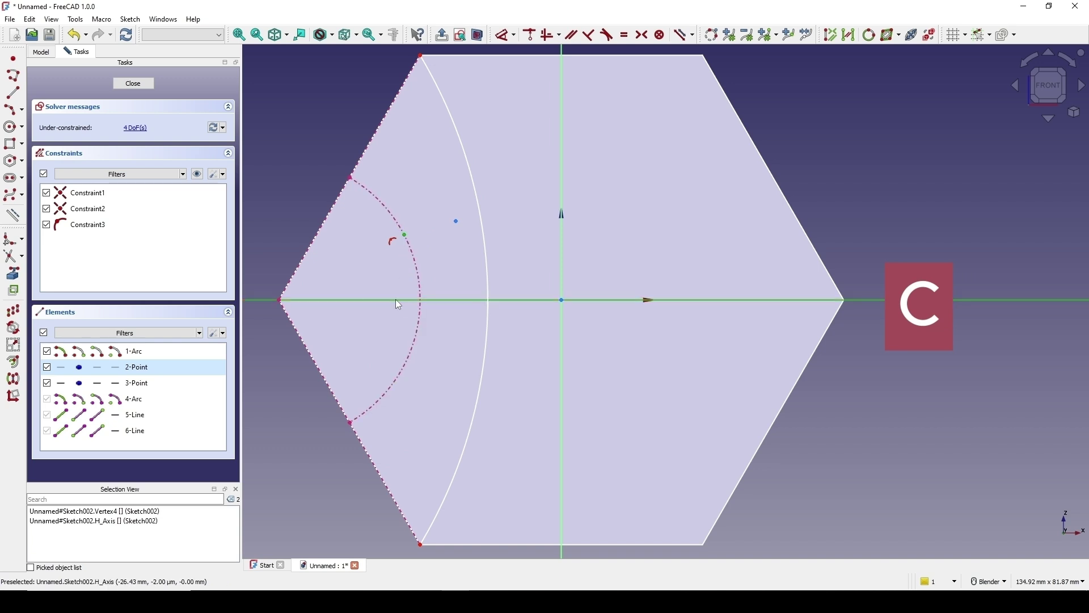
{"action": "key", "text": "c"}
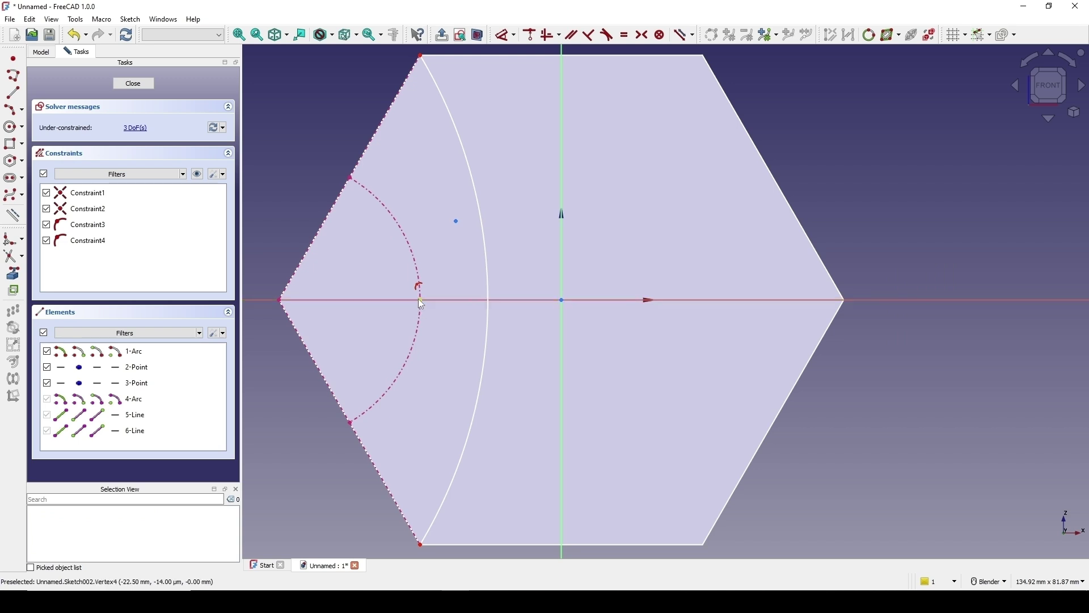
Constrain the second construction point onto the new large arc and onto the horizontal axis
{"action": "left_click", "coordinate": [457, 222]}
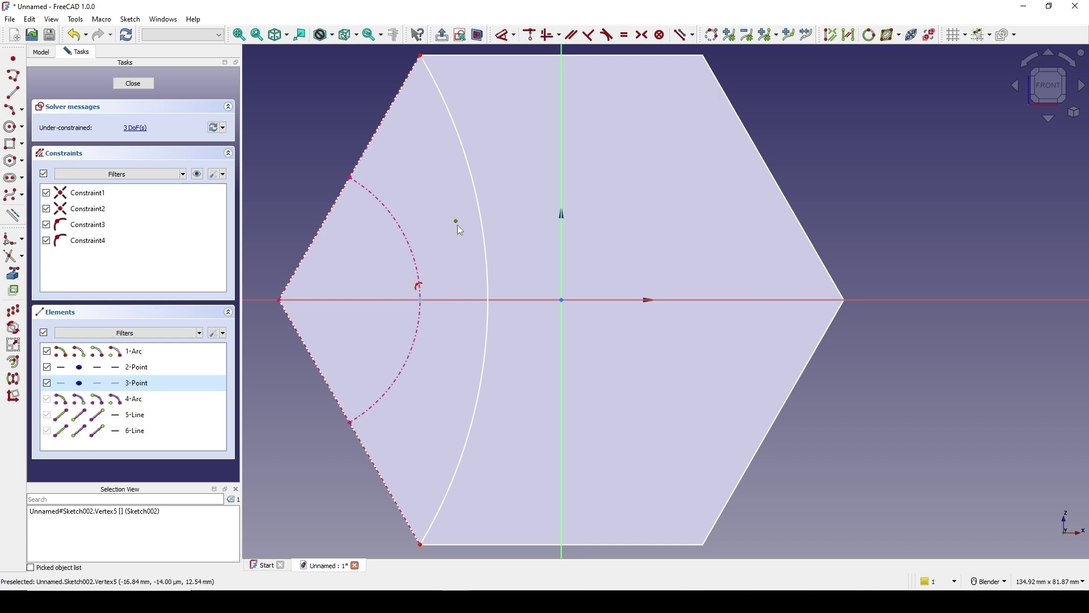
{"action": "left_click", "coordinate": [488, 267]}
{"action": "key", "text": "c"}
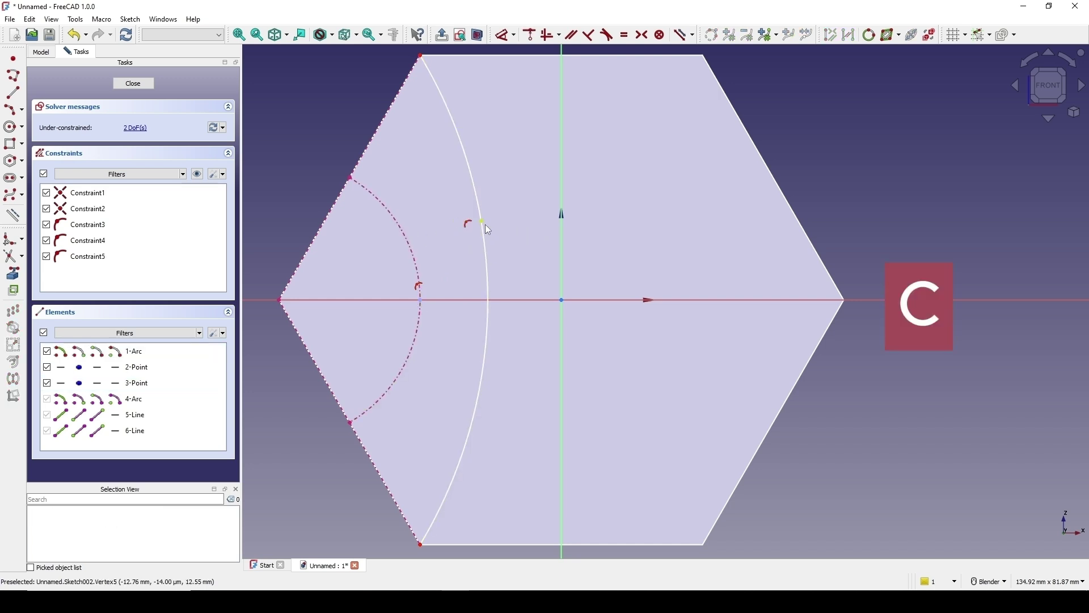
{"action": "left_click", "coordinate": [483, 222]}
{"action": "left_click", "coordinate": [511, 300]}
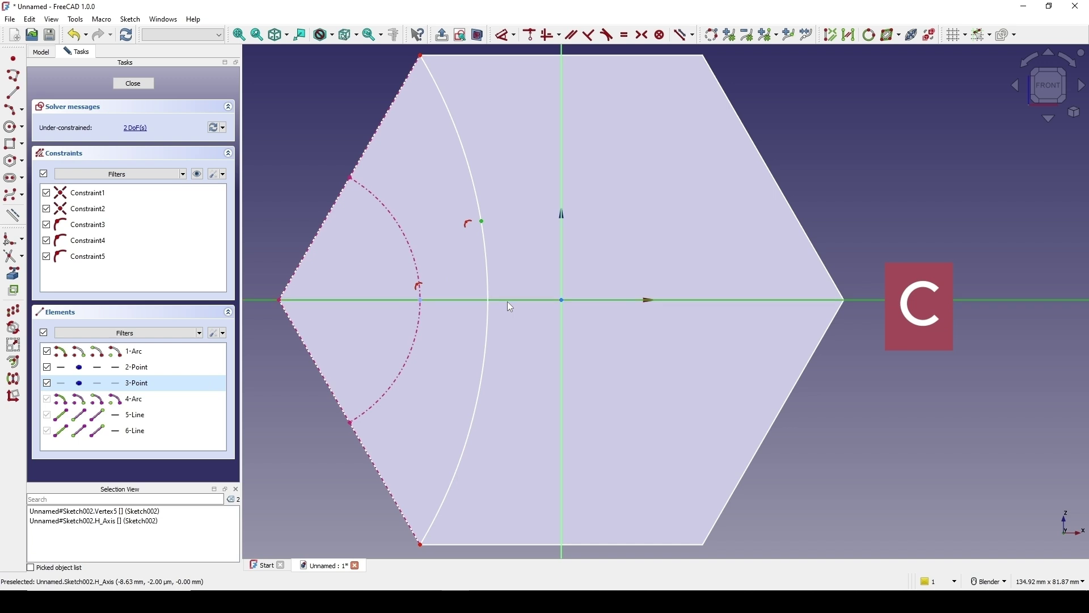
{"action": "middle_click_drag", "start_coordinate": [520, 294], "coordinate": [514, 281], "text": "shift"}
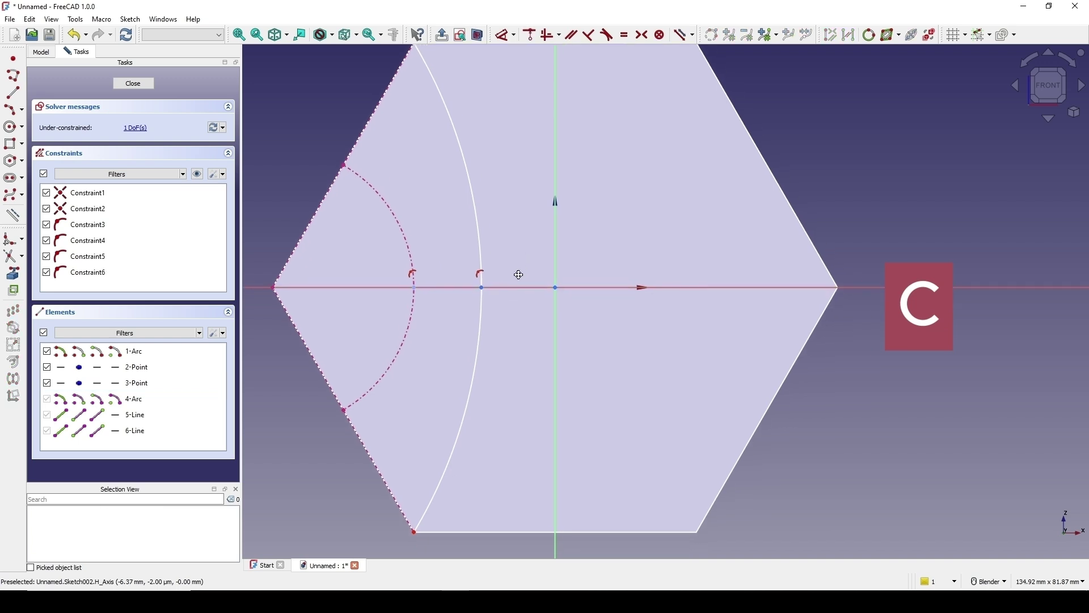
Make the small arc's midpoint and the origin symmetric about the large arc's construction point, and finish the sketch
{"action": "key", "text": "s"}
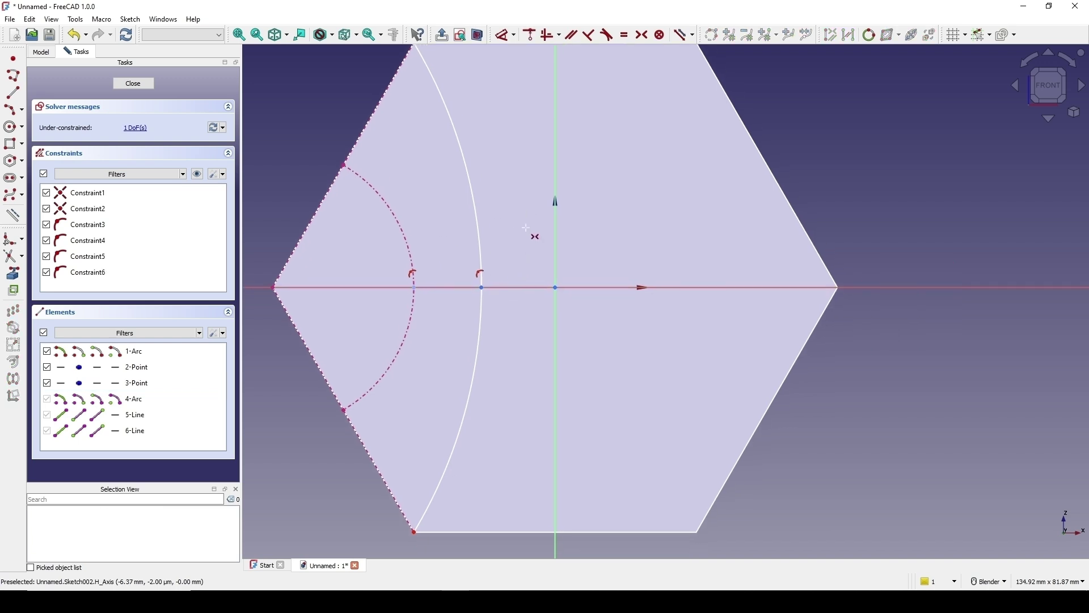
{"action": "key", "text": "s"}
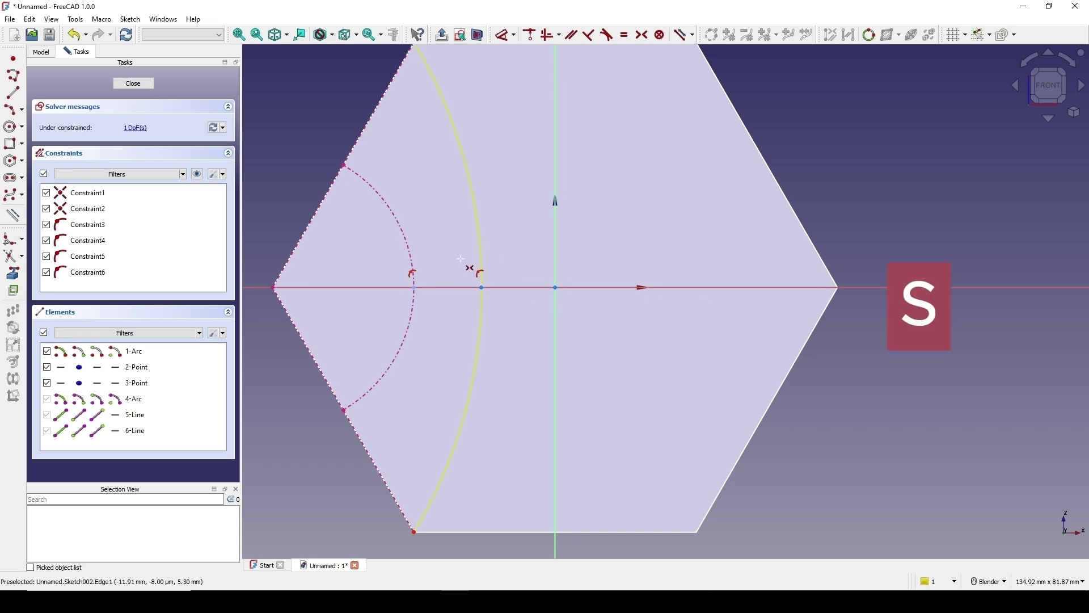
{"action": "left_click", "coordinate": [414, 288]}
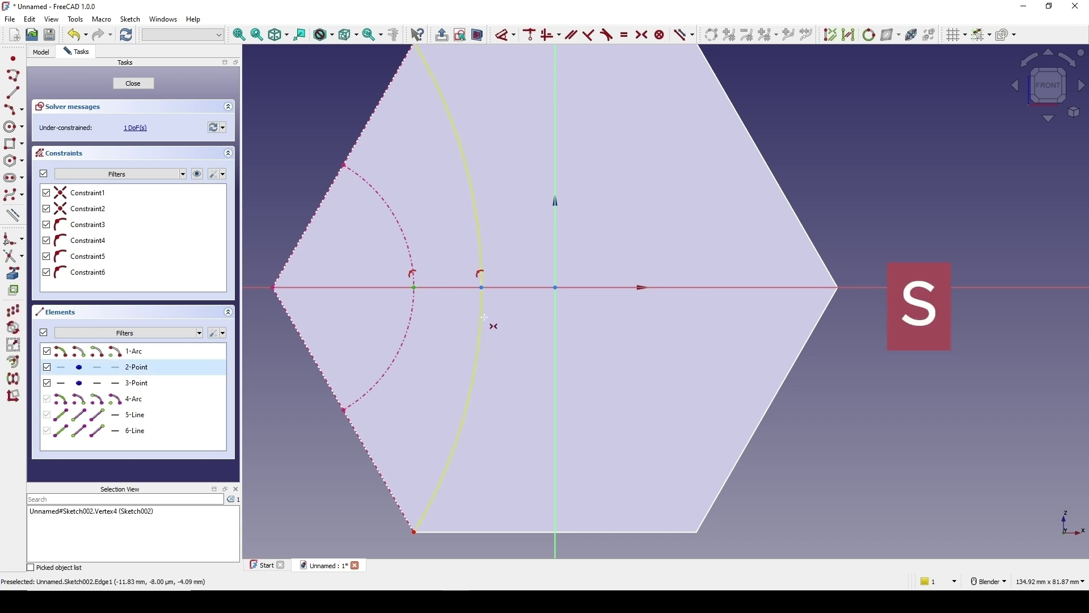
{"action": "left_click", "coordinate": [556, 288]}
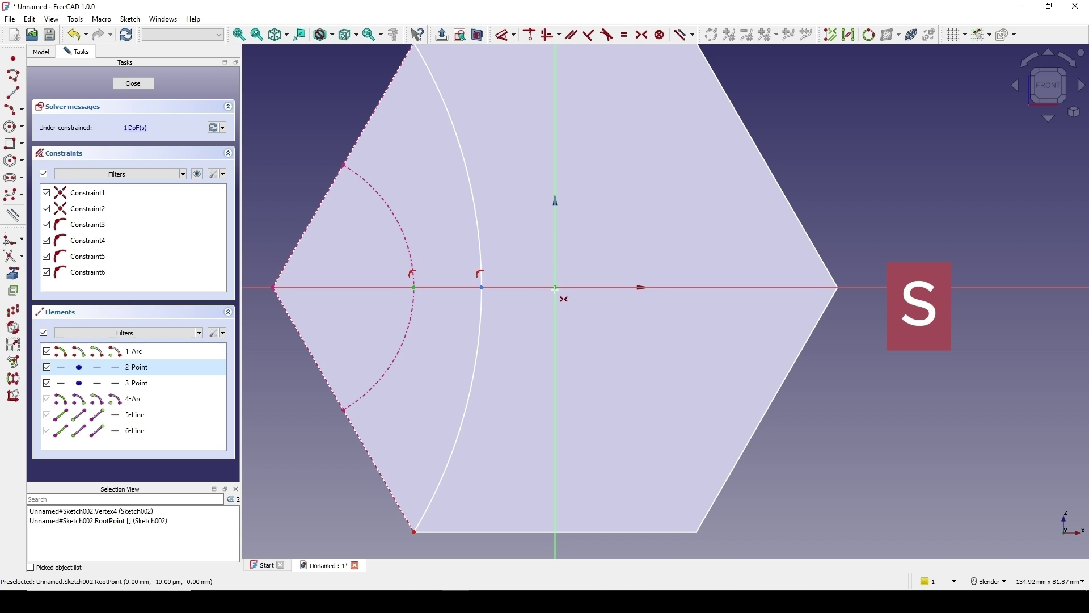
{"action": "left_click", "coordinate": [482, 287]}
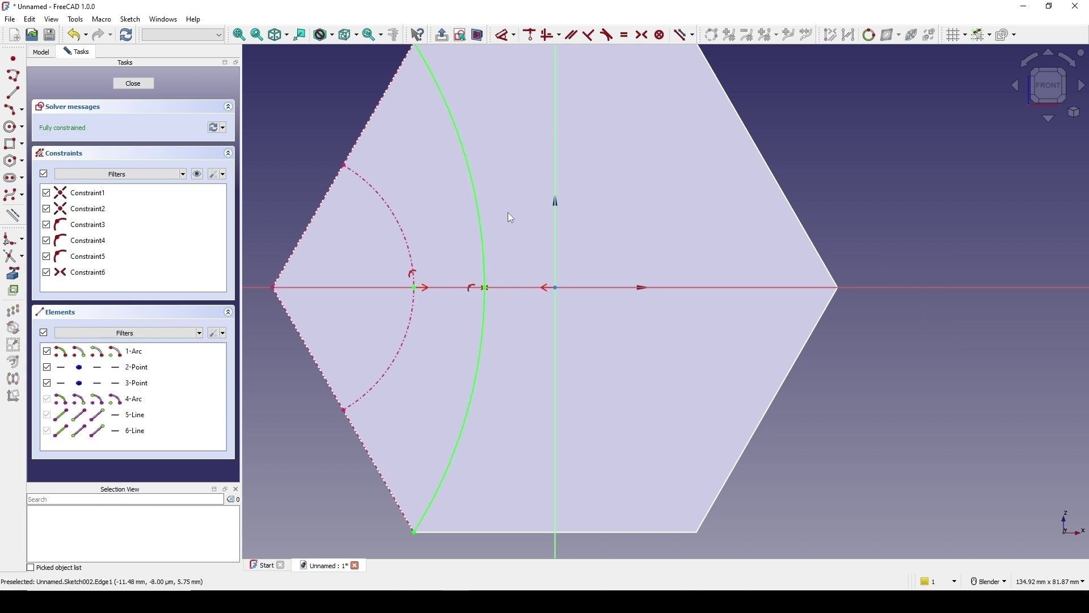
{"action": "scroll", "coordinate": [508, 212], "scroll_direction": "down", "scroll_amount": 3}
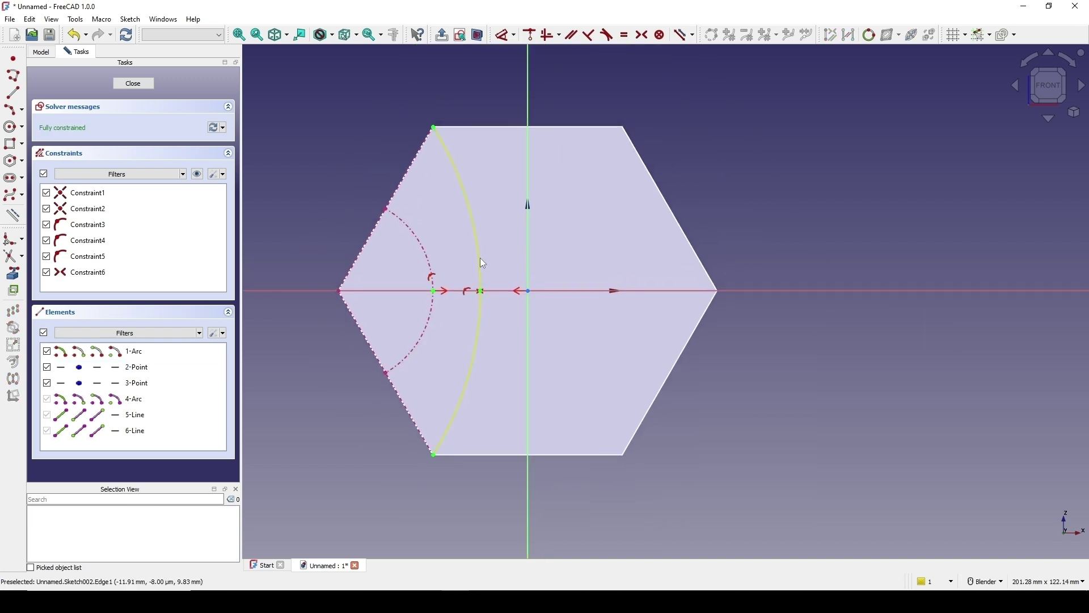
{"action": "scroll", "coordinate": [608, 260], "scroll_direction": "up", "scroll_amount": 2}
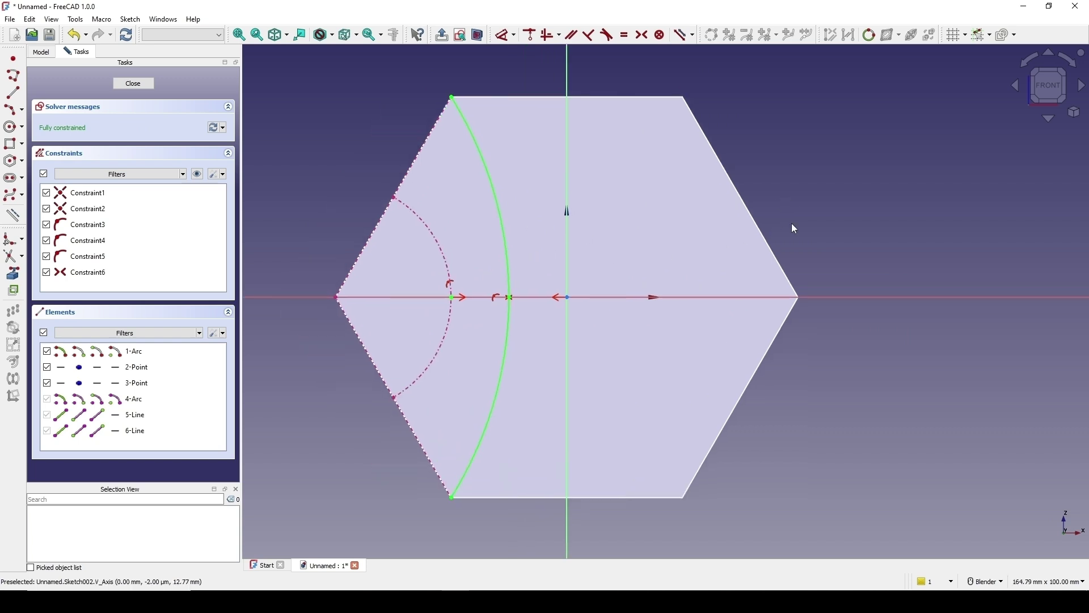
{"action": "left_click", "coordinate": [132, 83]}
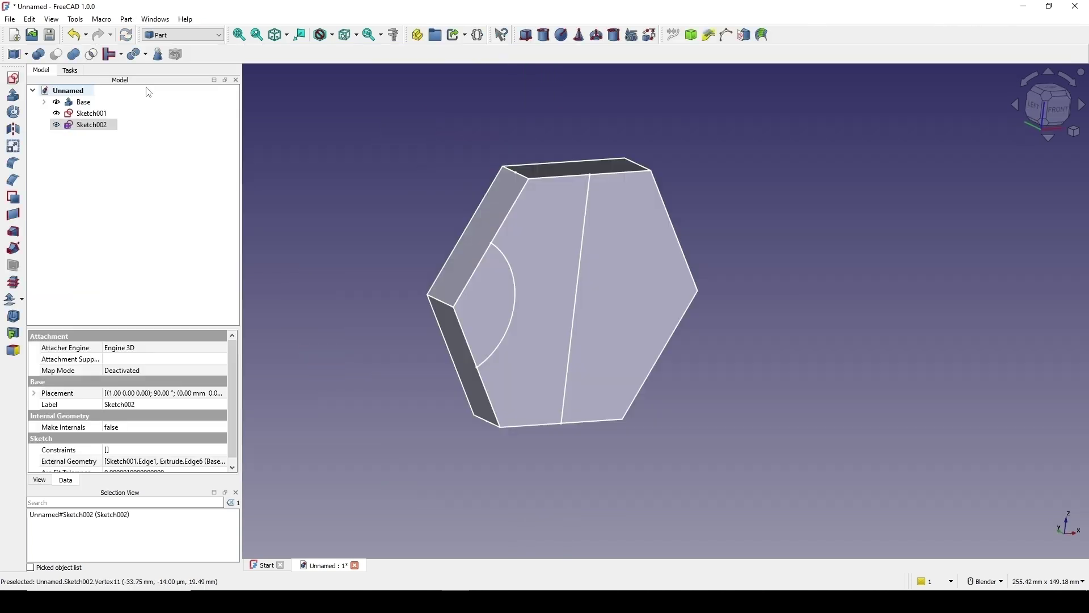
Hide the hexagon base and examine the two arcs and the straight line that form the relief profiles
{"action": "left_click", "coordinate": [83, 102]}
{"action": "key", "text": "space"}
{"action": "mouse_move", "coordinate": [564, 298]}
{"action": "middle_mouse_down"}
{"action": "mouse_move", "coordinate": [586, 368]}
{"action": "mouse_move", "coordinate": [647, 358]}
{"action": "mouse_move", "coordinate": [639, 334]}
{"action": "mouse_move", "coordinate": [684, 324]}
{"action": "mouse_move", "coordinate": [627, 341]}
{"action": "middle_mouse_up"}
{"action": "left_click", "coordinate": [579, 273]}
{"action": "left_click", "coordinate": [689, 291]}
{"action": "middle_click_drag", "start_coordinate": [689, 292], "coordinate": [615, 313]}
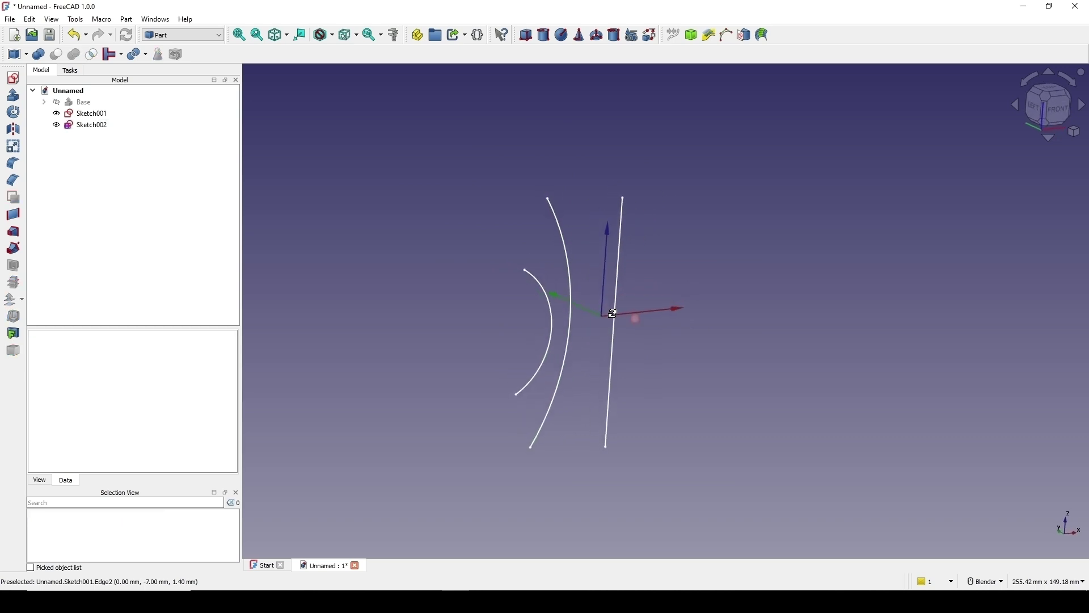
{"action": "left_click", "coordinate": [545, 327]}
{"action": "left_click", "coordinate": [573, 338]}
{"action": "left_click", "coordinate": [609, 344]}
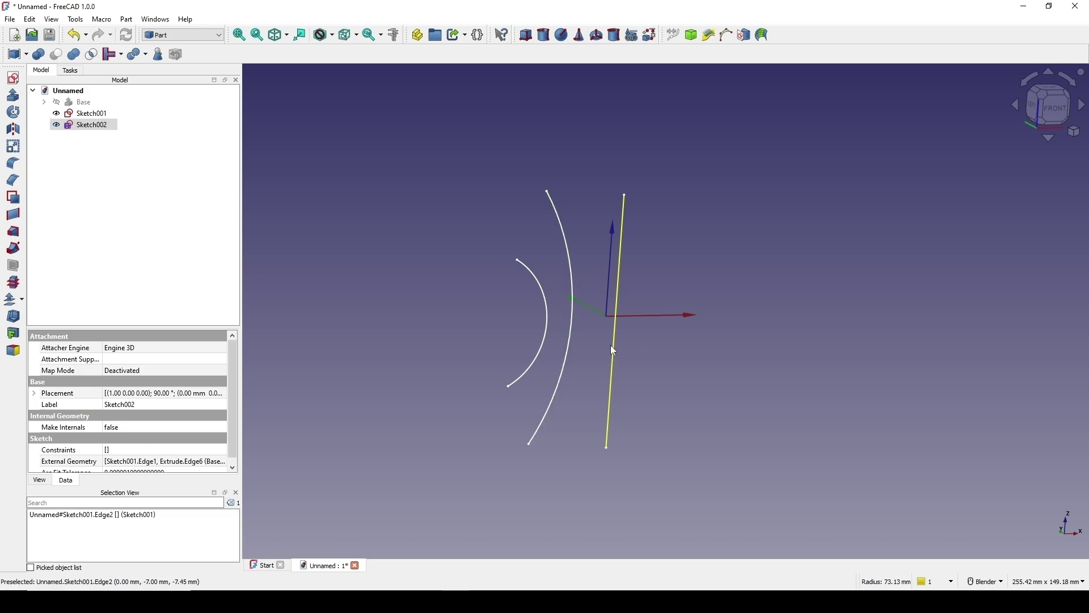
{"action": "middle_click_drag", "start_coordinate": [611, 345], "coordinate": [717, 275]}
{"action": "left_click", "coordinate": [718, 275]}
{"action": "key", "text": "Print"}
{"action": "left_click_drag", "start_coordinate": [187, 93], "coordinate": [816, 513]}
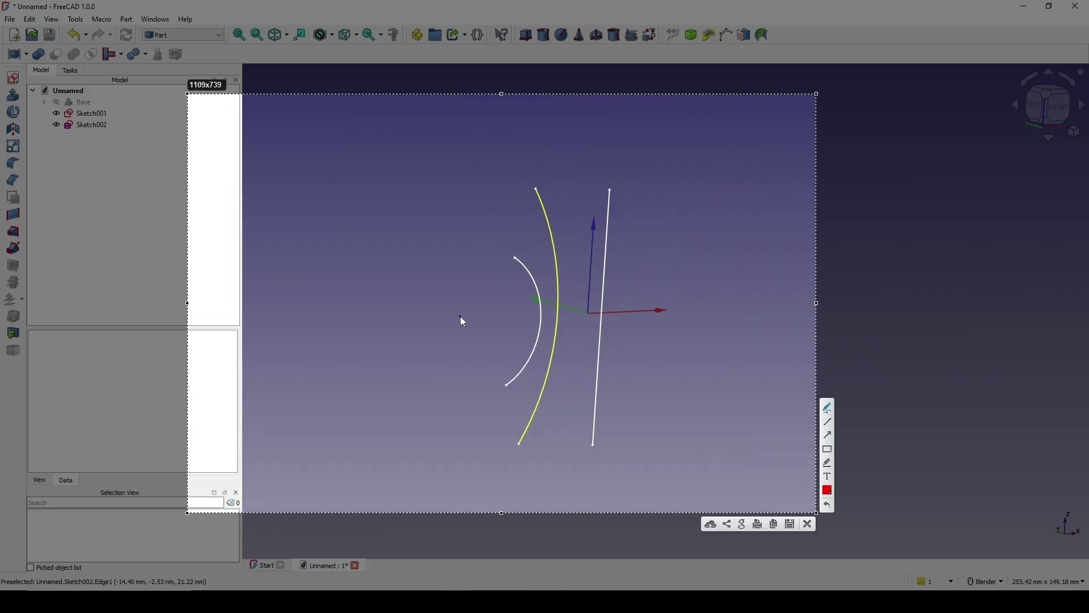
{"action": "left_click_drag", "start_coordinate": [461, 317], "coordinate": [469, 324]}
{"action": "left_click", "coordinate": [811, 523]}
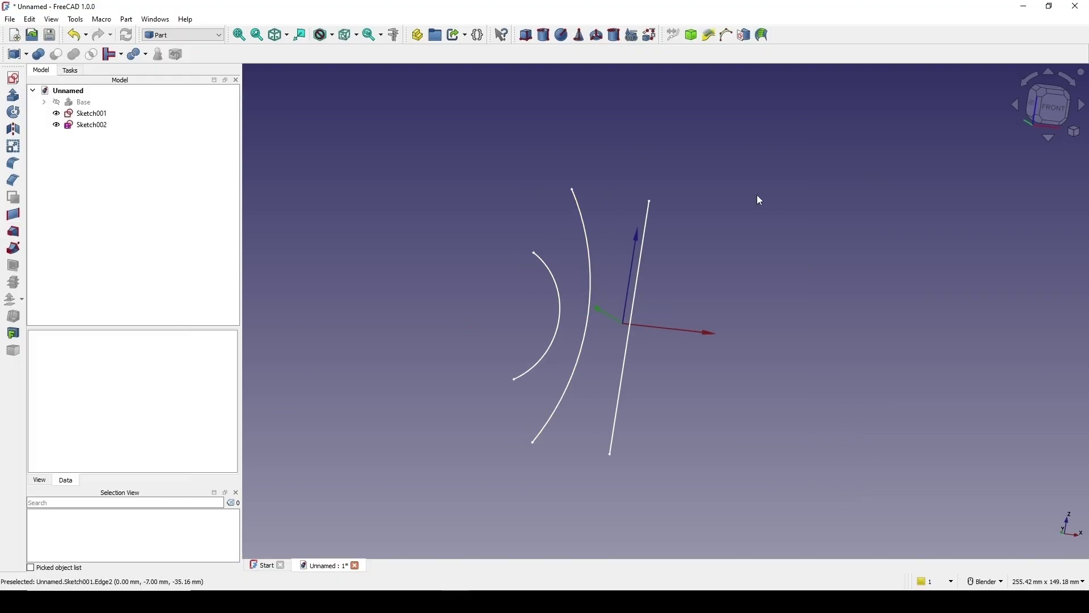
Show the hexagon base again and view it from the front
{"action": "left_click", "coordinate": [85, 108]}
{"action": "key", "text": "space"}
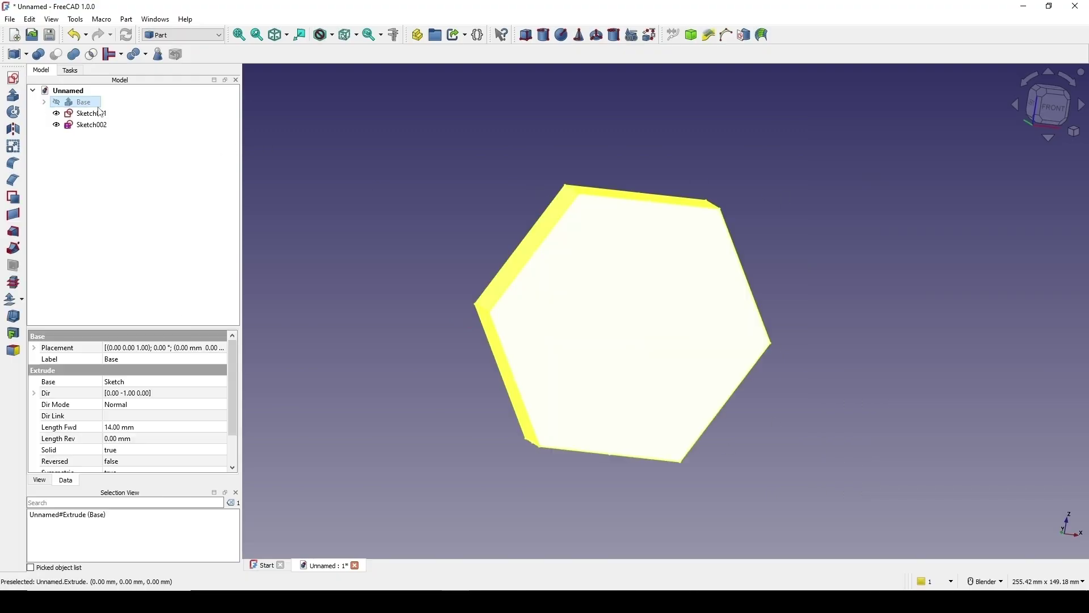
{"action": "left_click", "coordinate": [760, 254]}
{"action": "middle_click_drag", "start_coordinate": [734, 244], "coordinate": [791, 195]}
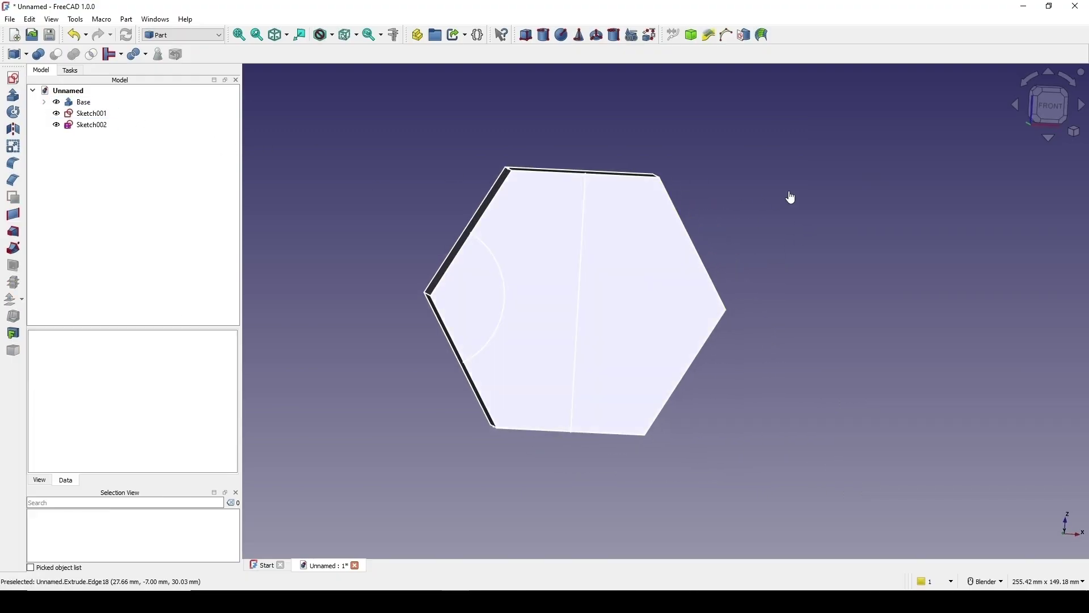
Create a sketch on the XZ plane, section the view at it, and link the hexagon's lower-left edge as external geometry
{"action": "left_click", "coordinate": [14, 79]}
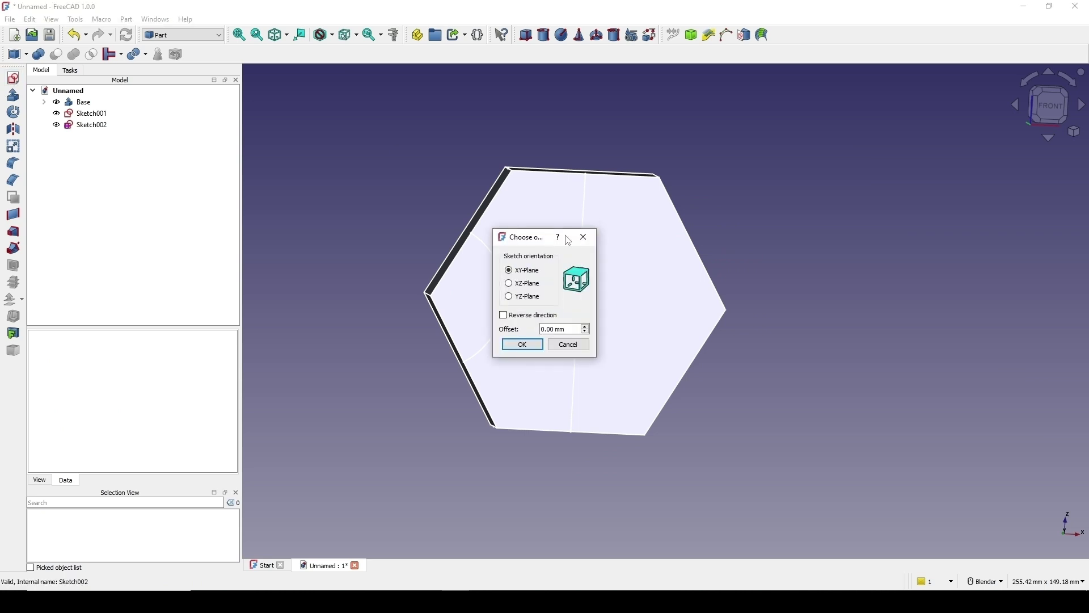
{"action": "left_click", "coordinate": [528, 284]}
{"action": "left_click", "coordinate": [534, 345]}
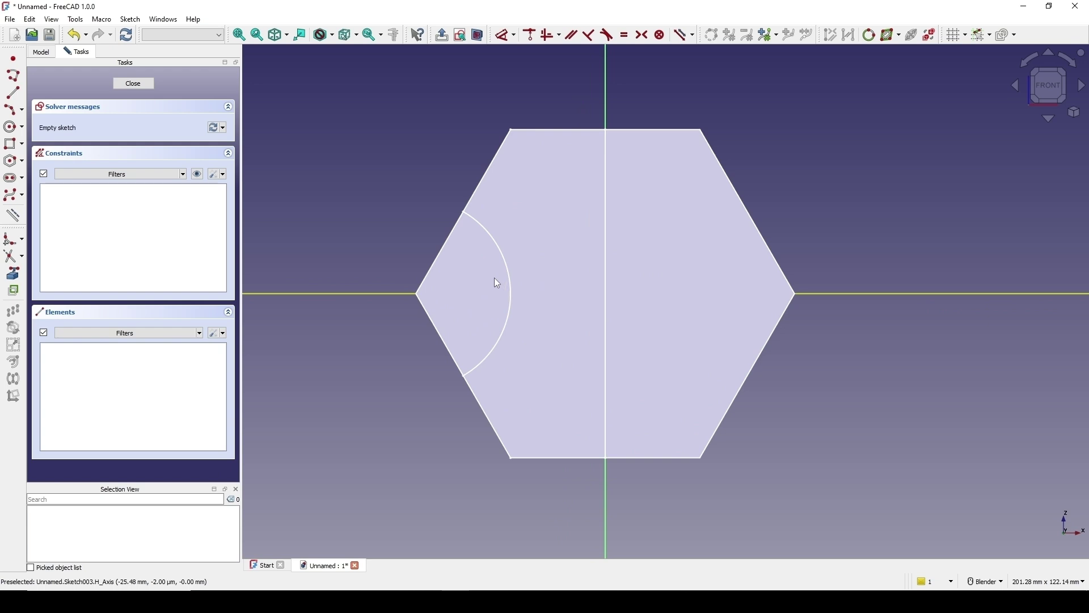
{"action": "left_click", "coordinate": [478, 36]}
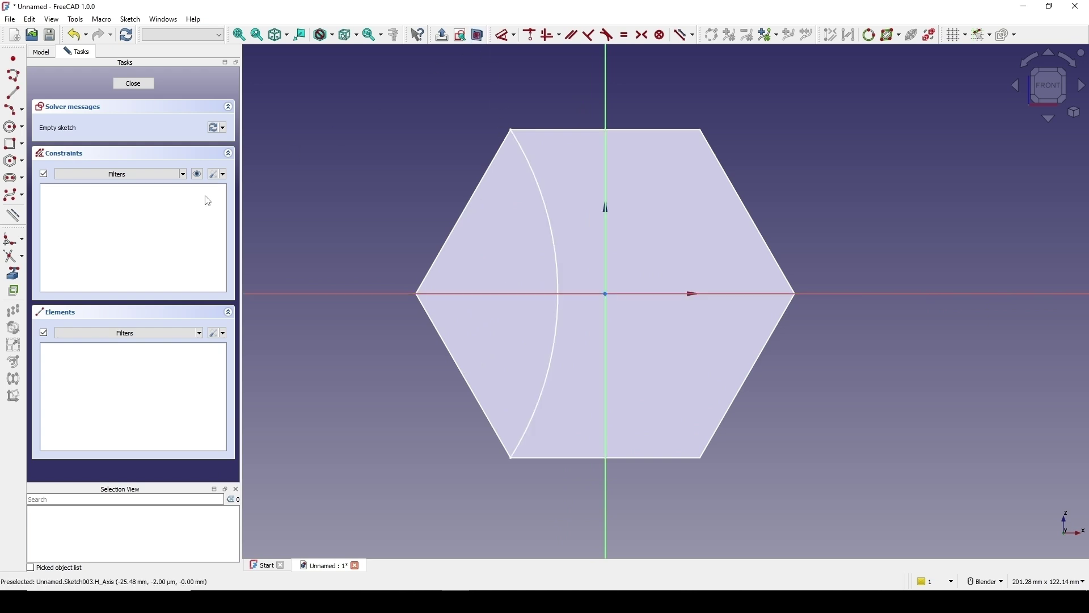
{"action": "left_click", "coordinate": [425, 310]}
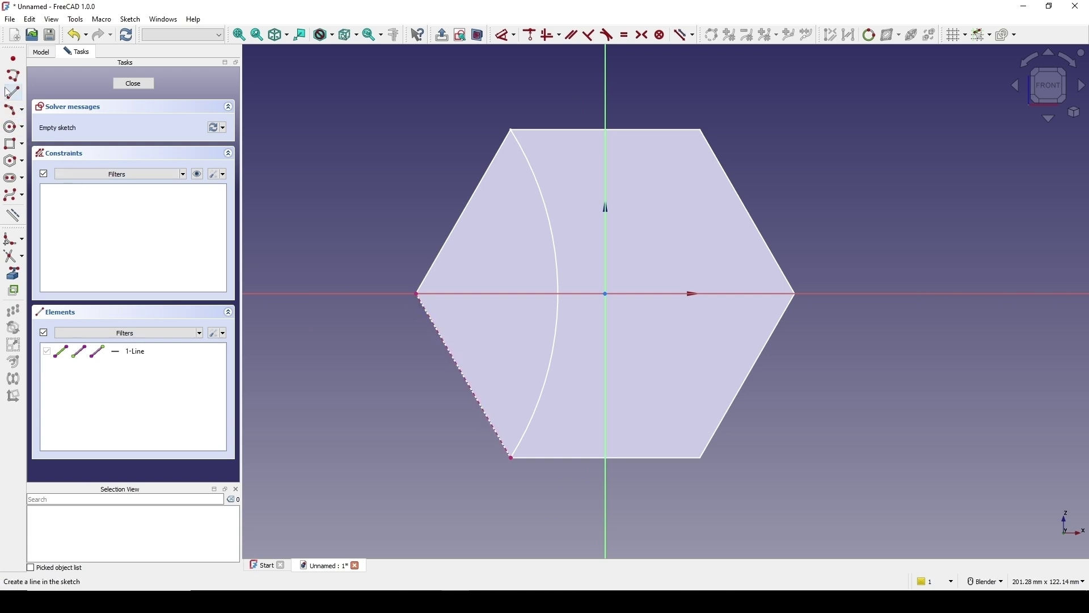
Place a point at about (-48.4, 15.3) mm, make it coincident with the hexagon's leftmost corner, and finish the sketch
{"action": "left_click", "coordinate": [13, 60]}
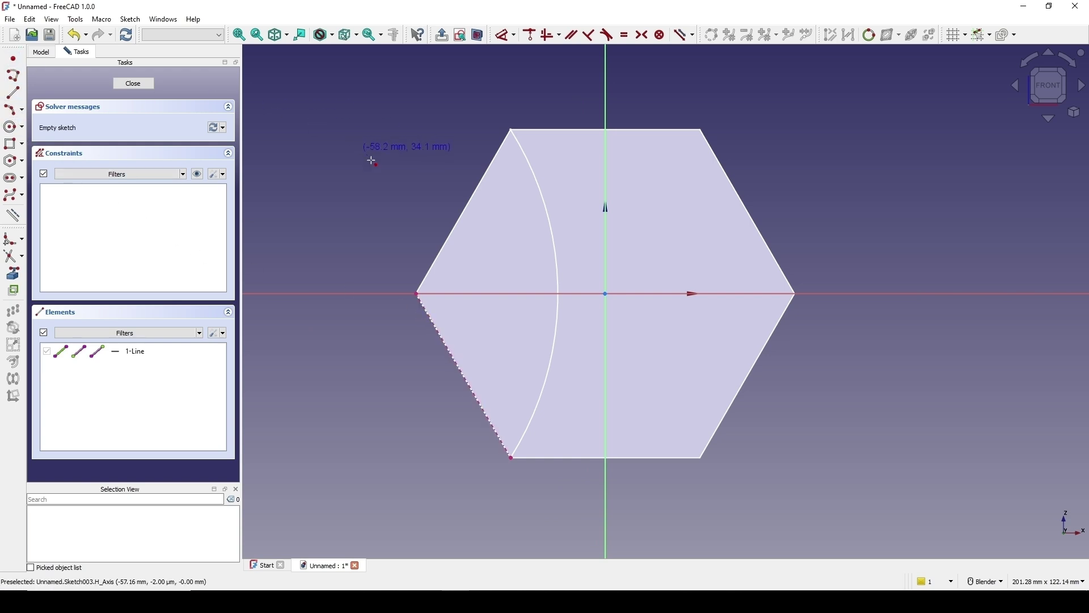
{"action": "left_click", "coordinate": [402, 230]}
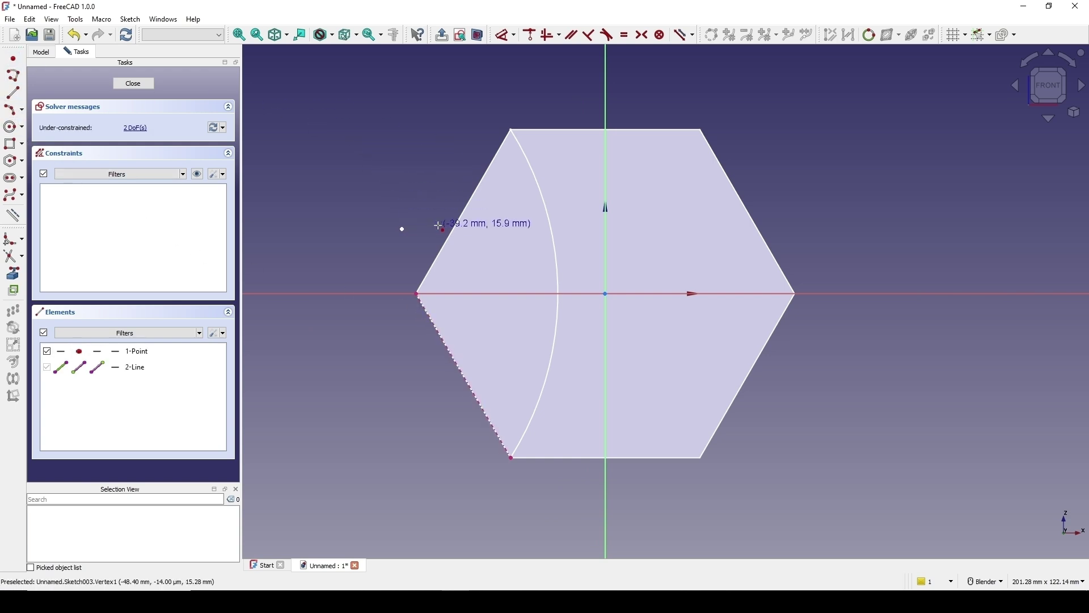
{"action": "left_click", "coordinate": [403, 229]}
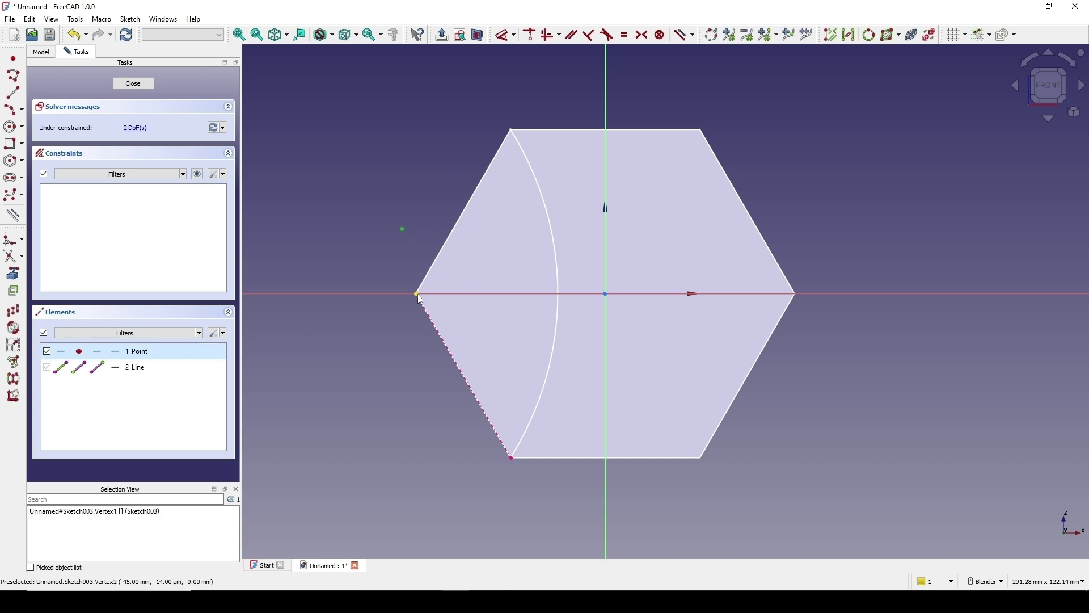
{"action": "left_click", "coordinate": [418, 294]}
{"action": "key", "text": "c"}
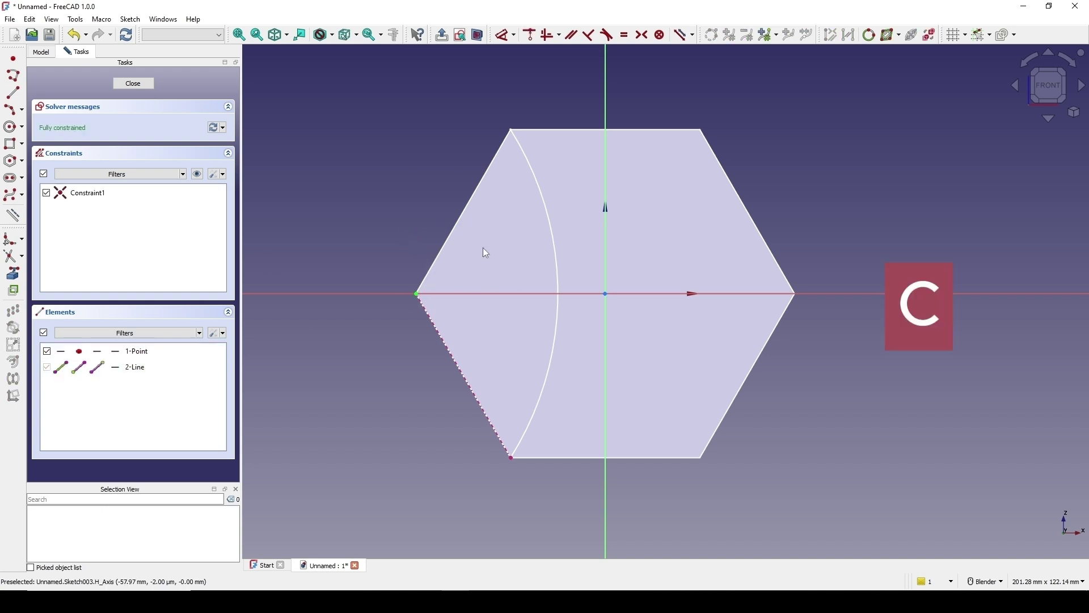
{"action": "left_click", "coordinate": [133, 84]}
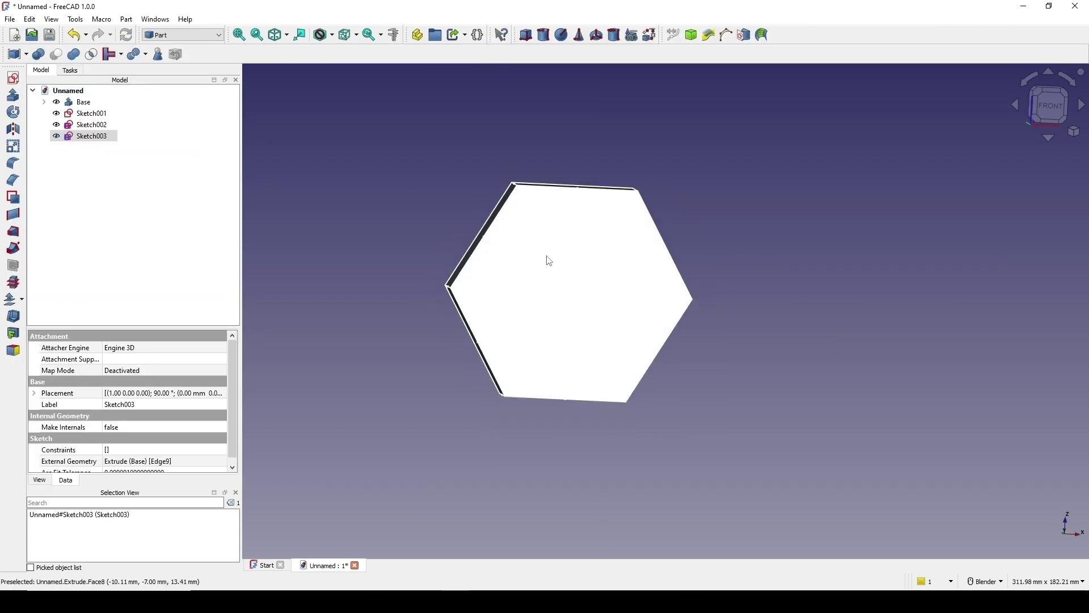
Hide the hexagon base so only the point, the arcs and the line are shown
{"action": "left_click", "coordinate": [82, 104]}
{"action": "key", "text": "space"}
{"action": "mouse_move", "coordinate": [370, 244]}
{"action": "middle_mouse_down"}
{"action": "mouse_move", "coordinate": [530, 348]}
{"action": "mouse_move", "coordinate": [628, 336]}
{"action": "mouse_move", "coordinate": [488, 334]}
{"action": "middle_mouse_up"}
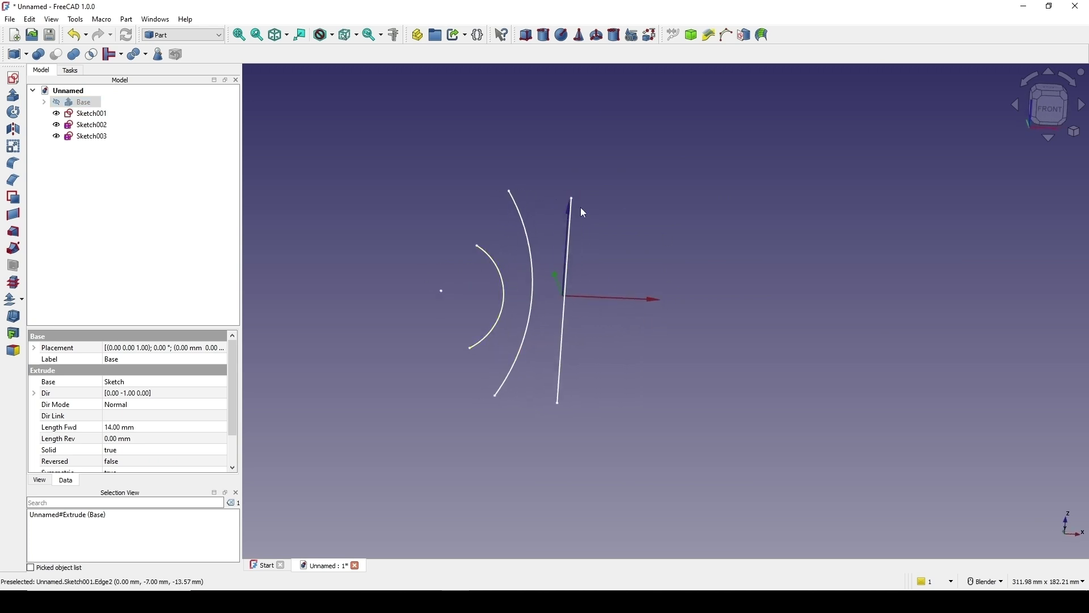
{"action": "scroll", "coordinate": [523, 291], "scroll_direction": "up", "scroll_amount": 2}
{"action": "middle_click_drag", "start_coordinate": [530, 293], "coordinate": [747, 270]}
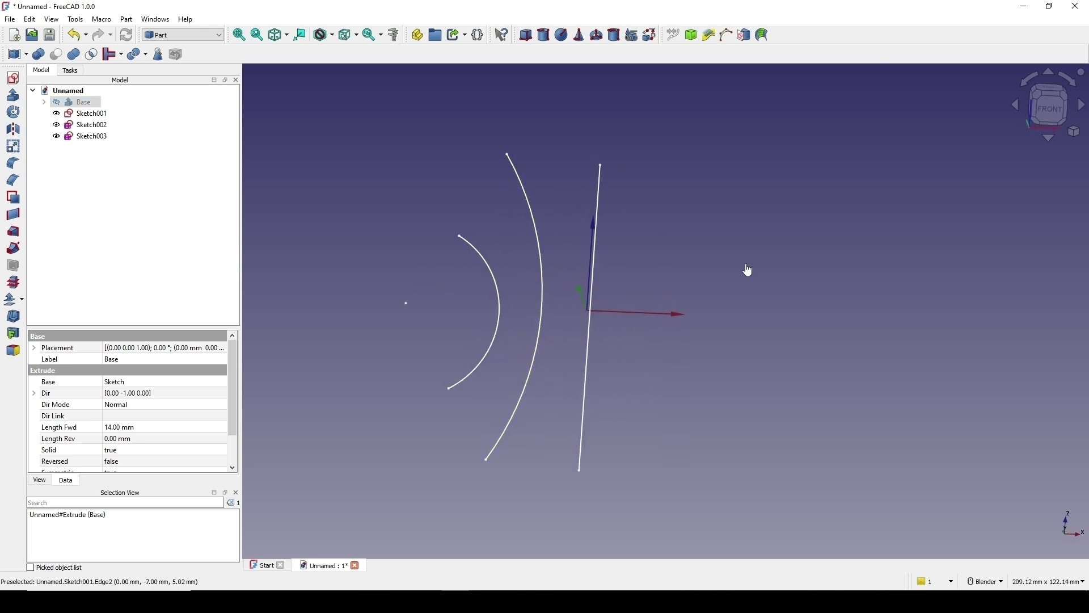
{"action": "left_click", "coordinate": [747, 270]}
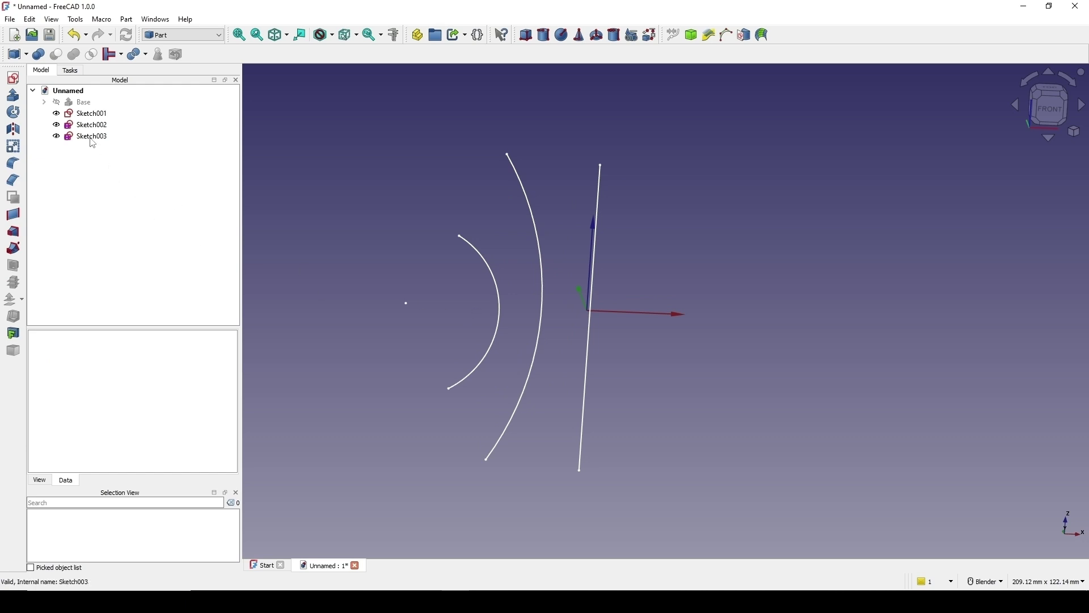
Rename the point sketch Sketch003 as 1
{"action": "left_click", "coordinate": [93, 141]}
{"action": "right_click", "coordinate": [93, 143]}
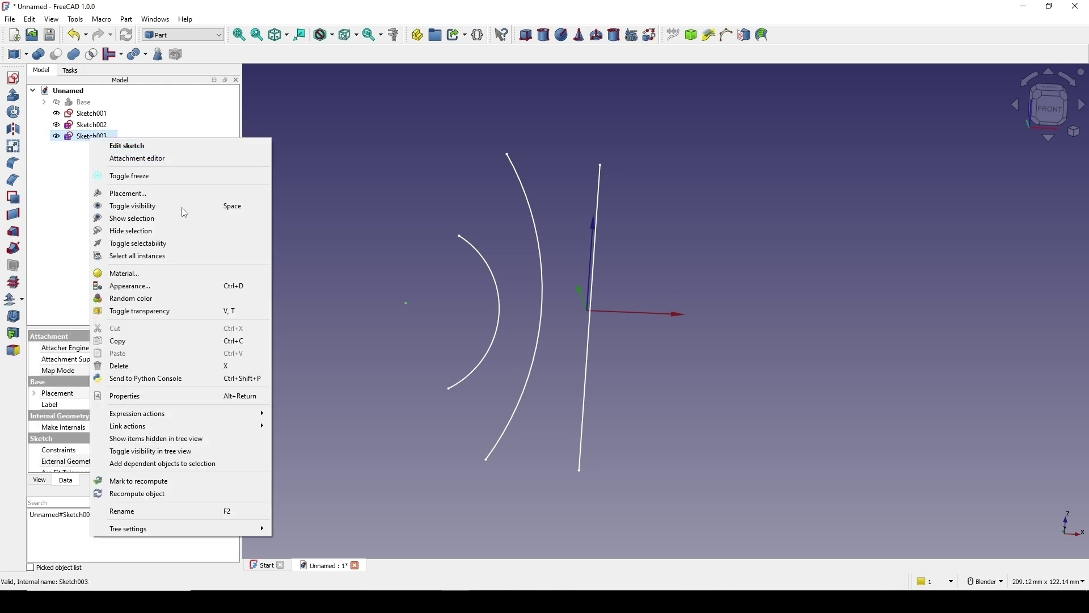
{"action": "left_click", "coordinate": [155, 512]}
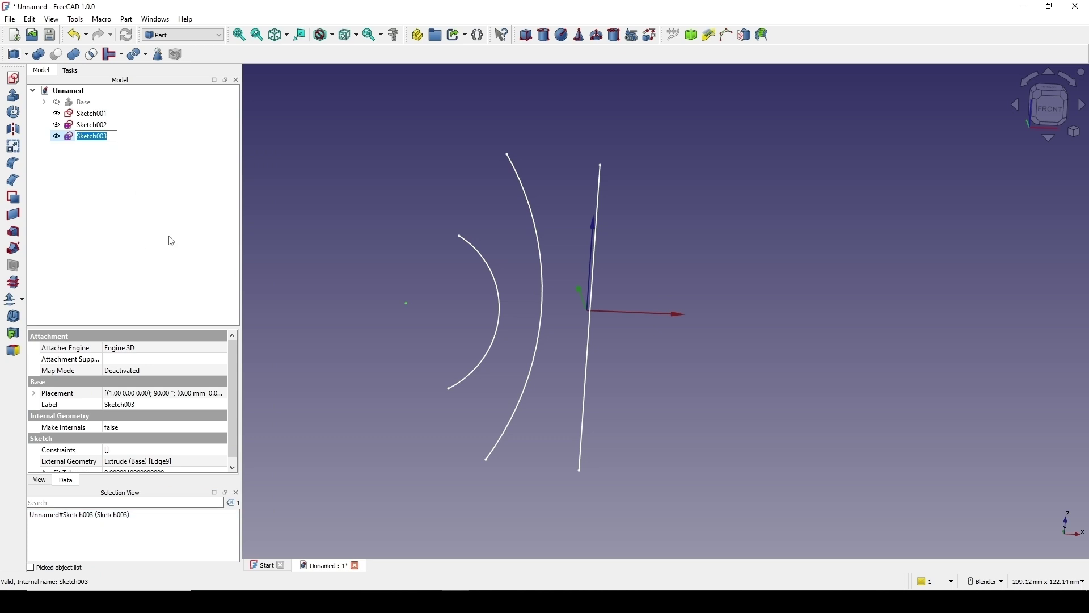
{"action": "type", "text": "1"}
{"action": "left_click", "coordinate": [100, 180]}
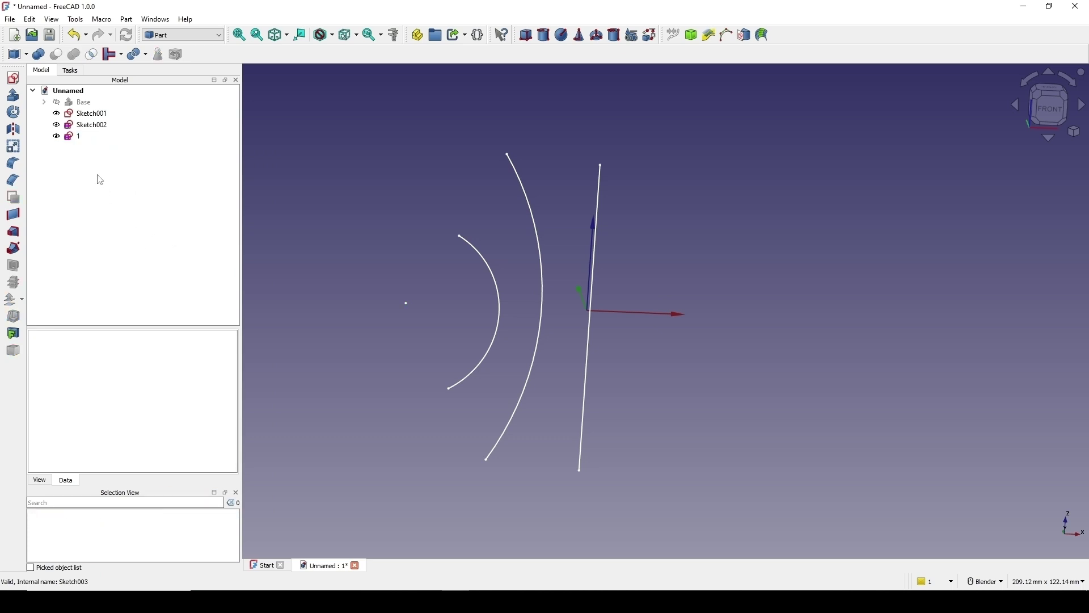
Inspect which sketch owns the point, the small arc and the straight line by selecting each and toggling Sketch001's visibility
{"action": "left_click", "coordinate": [72, 138]}
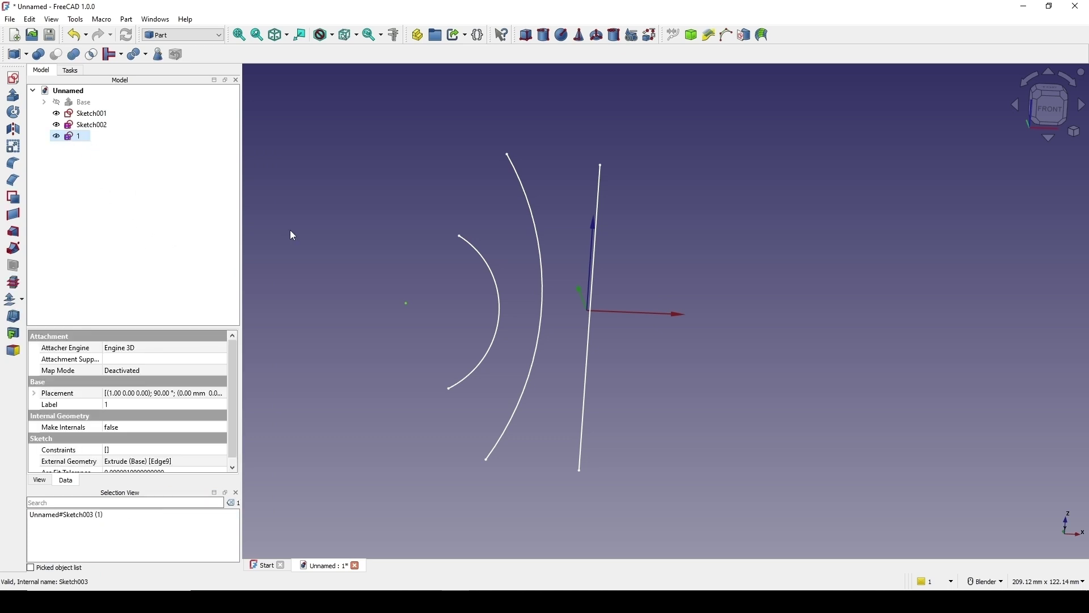
{"action": "left_click", "coordinate": [497, 299]}
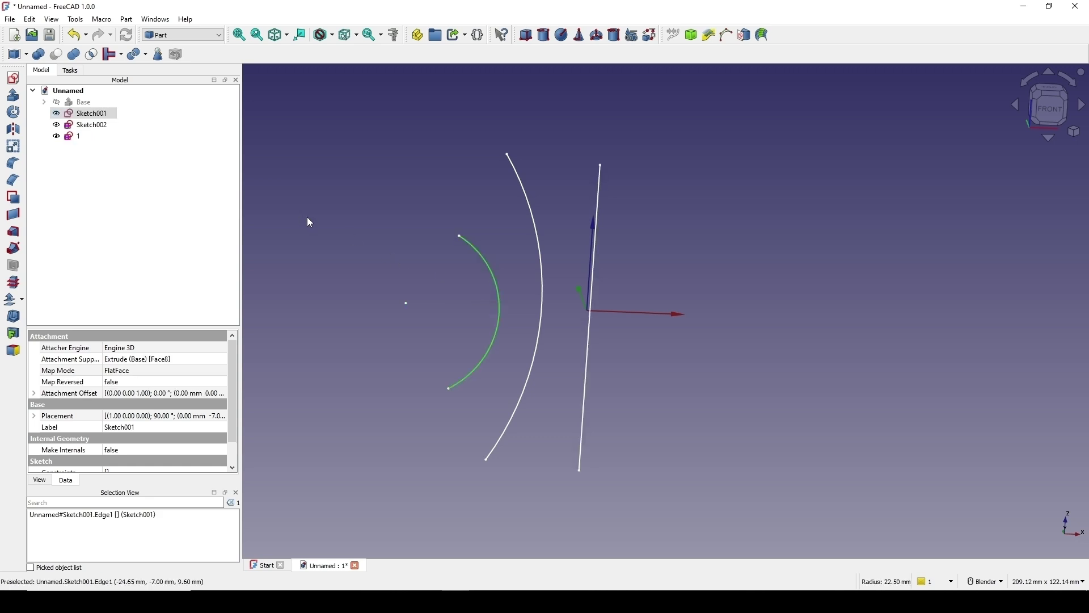
{"action": "key", "text": "space"}
{"action": "key", "text": "space"}
{"action": "mouse_move", "coordinate": [553, 309]}
{"action": "middle_mouse_down"}
{"action": "mouse_move", "coordinate": [632, 263]}
{"action": "mouse_move", "coordinate": [578, 308]}
{"action": "middle_mouse_up"}
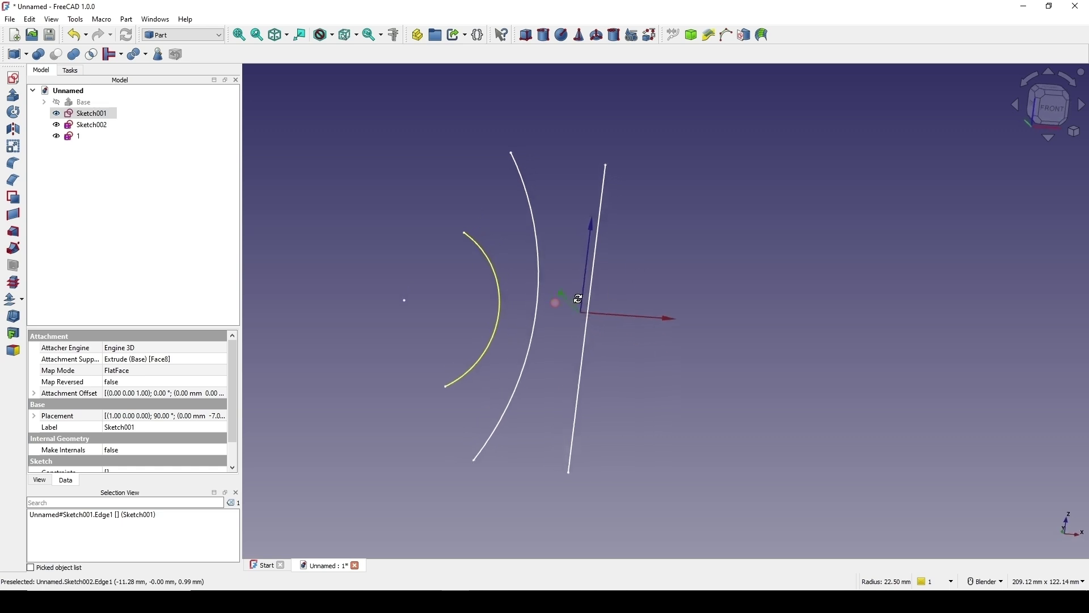
{"action": "scroll", "coordinate": [507, 299], "scroll_direction": "up", "scroll_amount": 2}
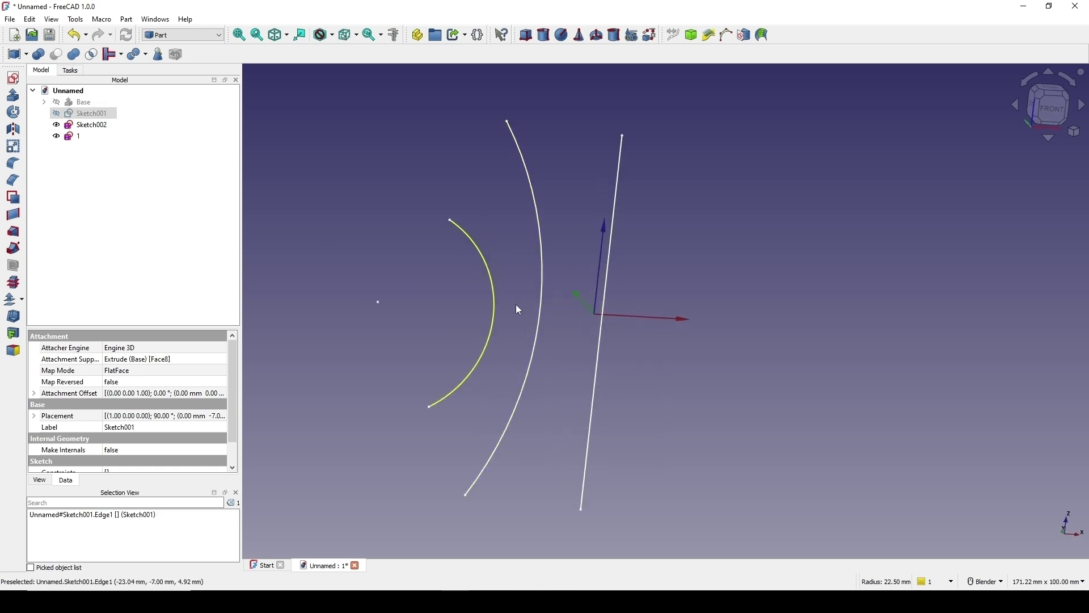
{"action": "left_click", "coordinate": [604, 328]}
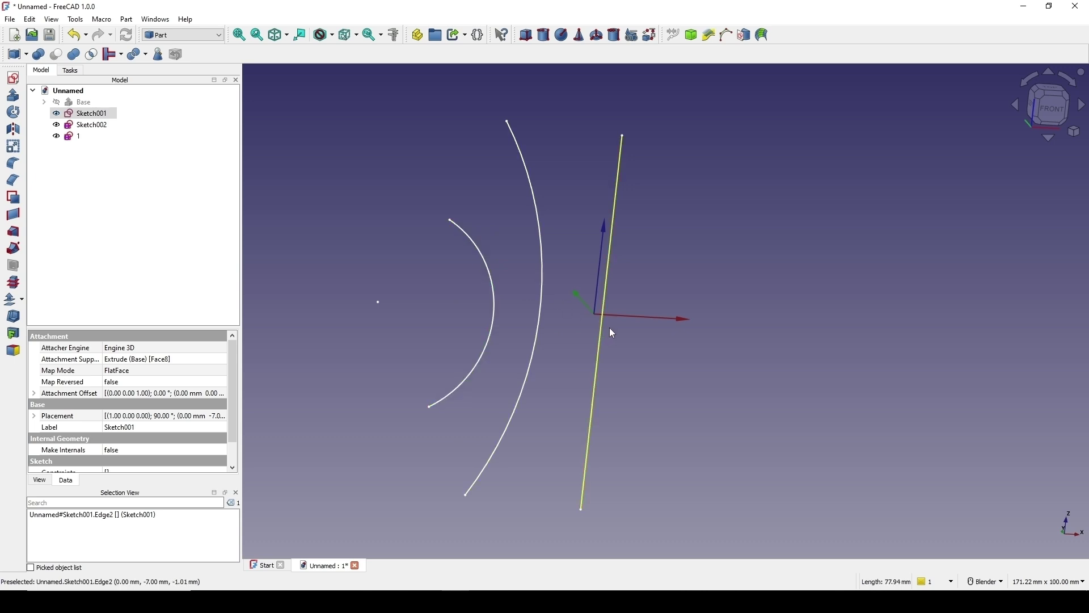
{"action": "middle_click_drag", "start_coordinate": [623, 334], "coordinate": [389, 297]}
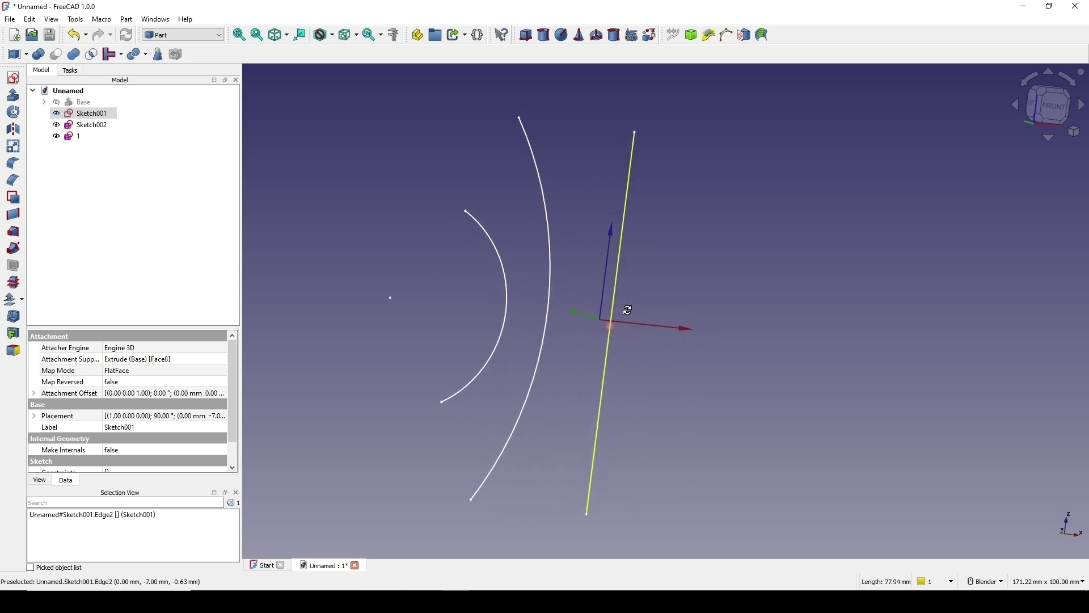
{"action": "left_click", "coordinate": [506, 299]}
{"action": "middle_click_drag", "start_coordinate": [515, 301], "coordinate": [499, 230]}
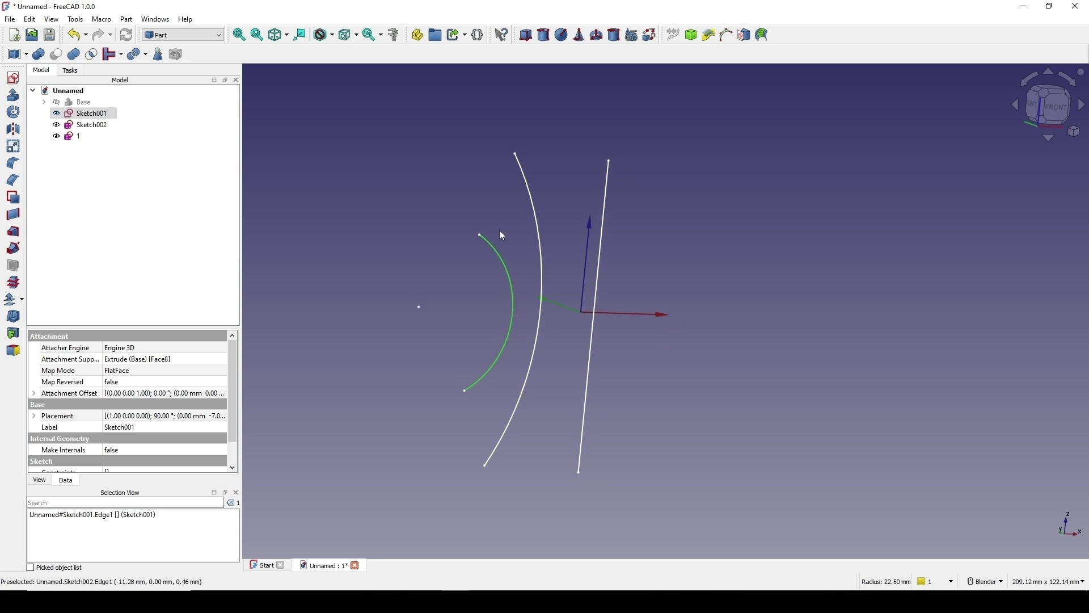
{"action": "middle_click_drag", "start_coordinate": [514, 298], "coordinate": [703, 304]}
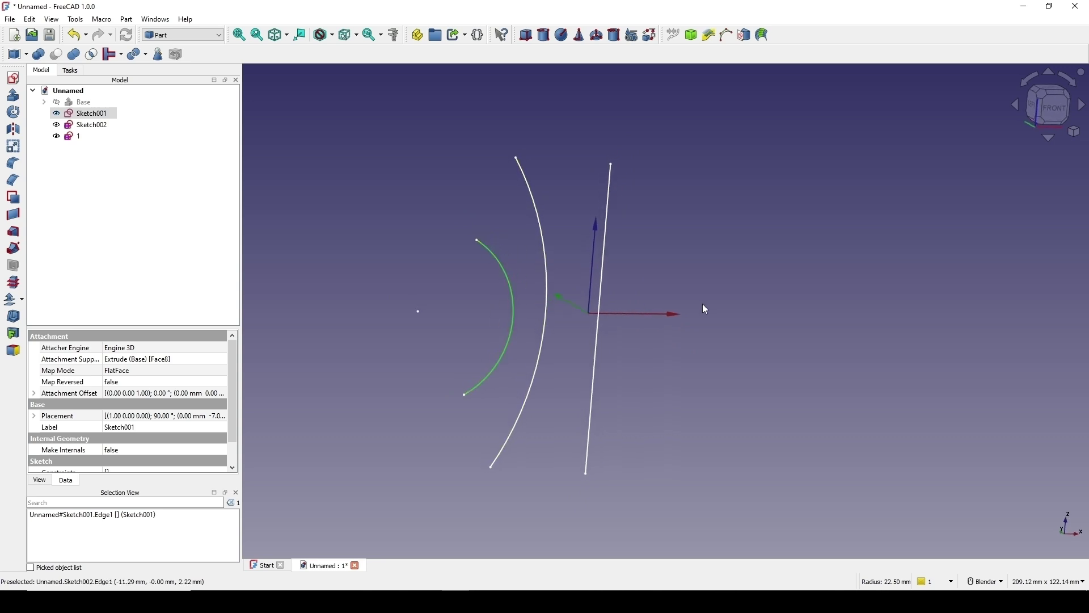
{"action": "left_click", "coordinate": [702, 305]}
{"action": "mouse_move", "coordinate": [625, 289]}
{"action": "middle_mouse_down"}
{"action": "mouse_move", "coordinate": [665, 331]}
{"action": "mouse_move", "coordinate": [625, 295]}
{"action": "middle_mouse_up"}
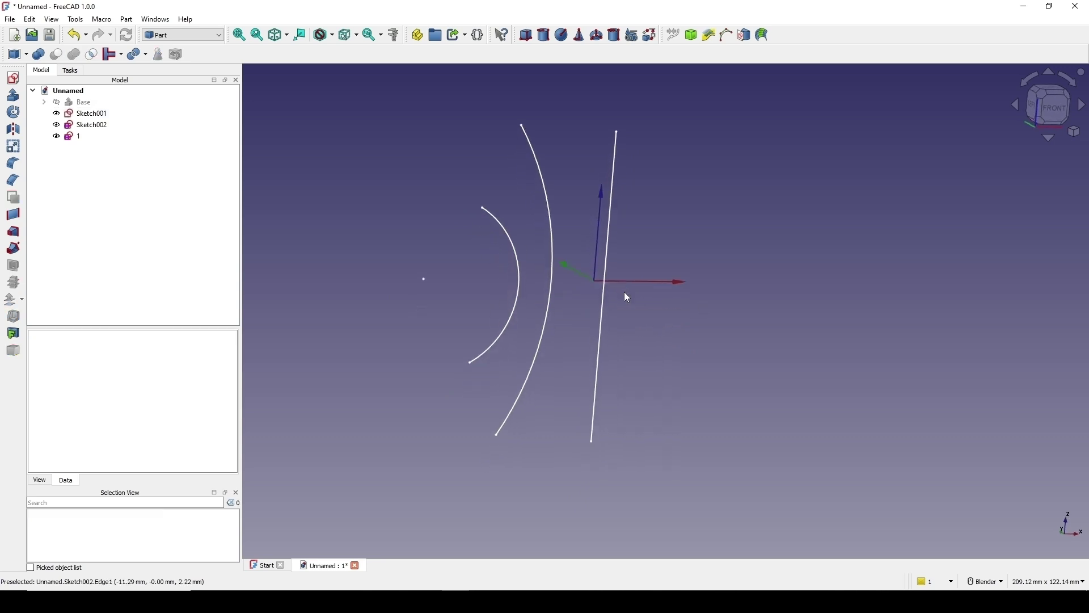
Switch to the Curves workbench and convert the small arc of Sketch001 into a separate B-spline with Join Curves
{"action": "left_click", "coordinate": [190, 37]}
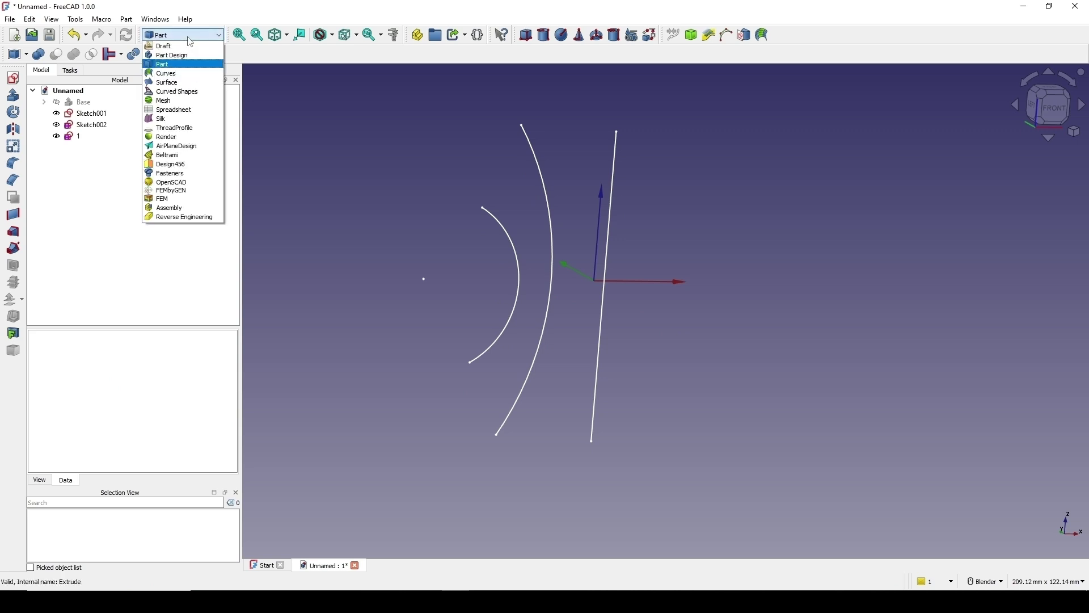
{"action": "left_click", "coordinate": [182, 73]}
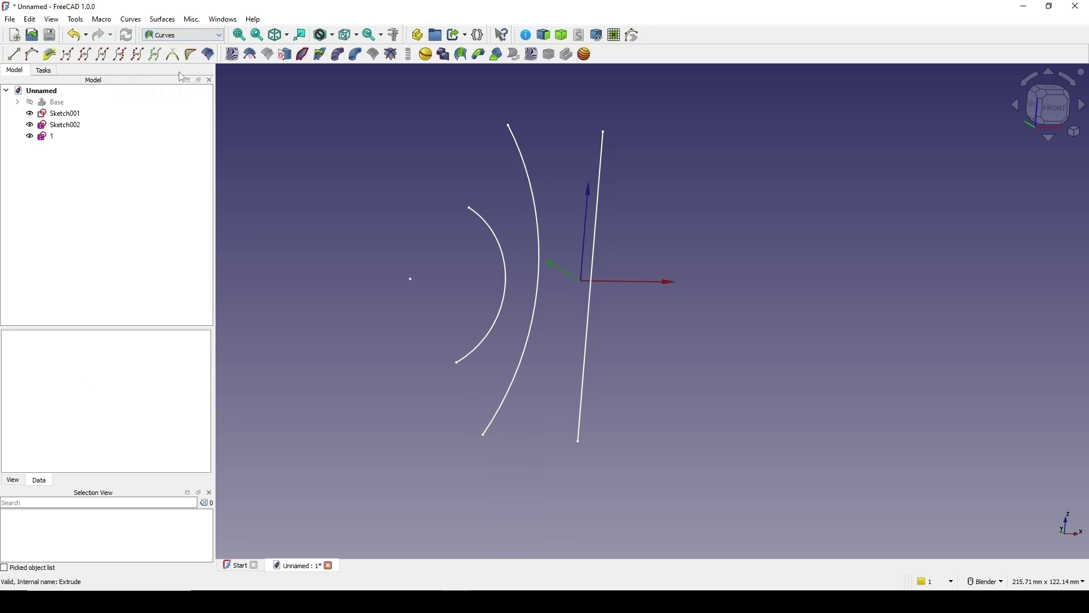
{"action": "scroll", "coordinate": [541, 220], "scroll_direction": "up", "scroll_amount": 1}
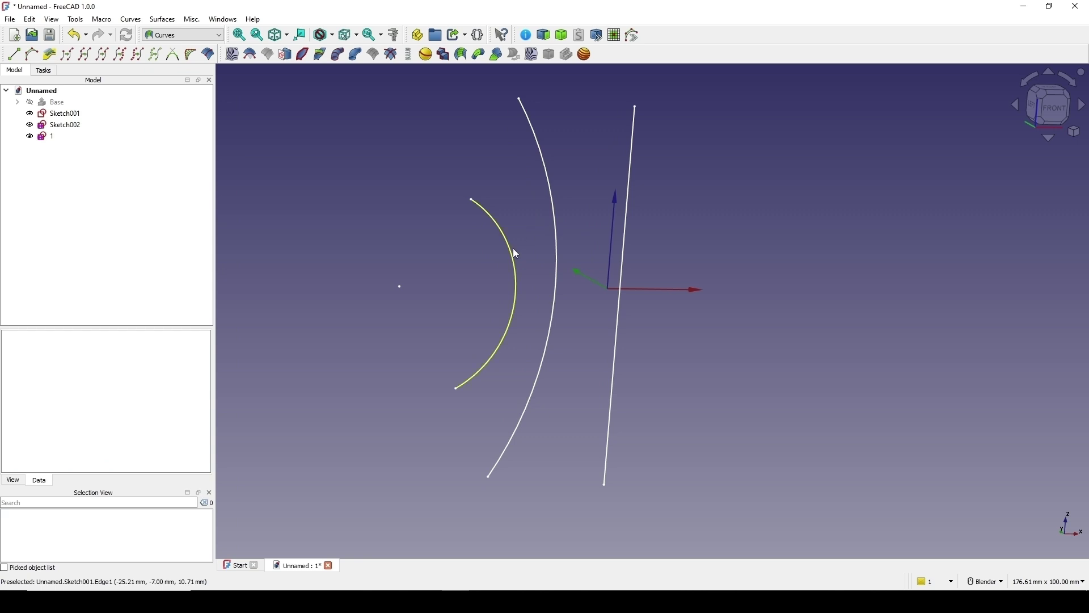
{"action": "left_click", "coordinate": [514, 249]}
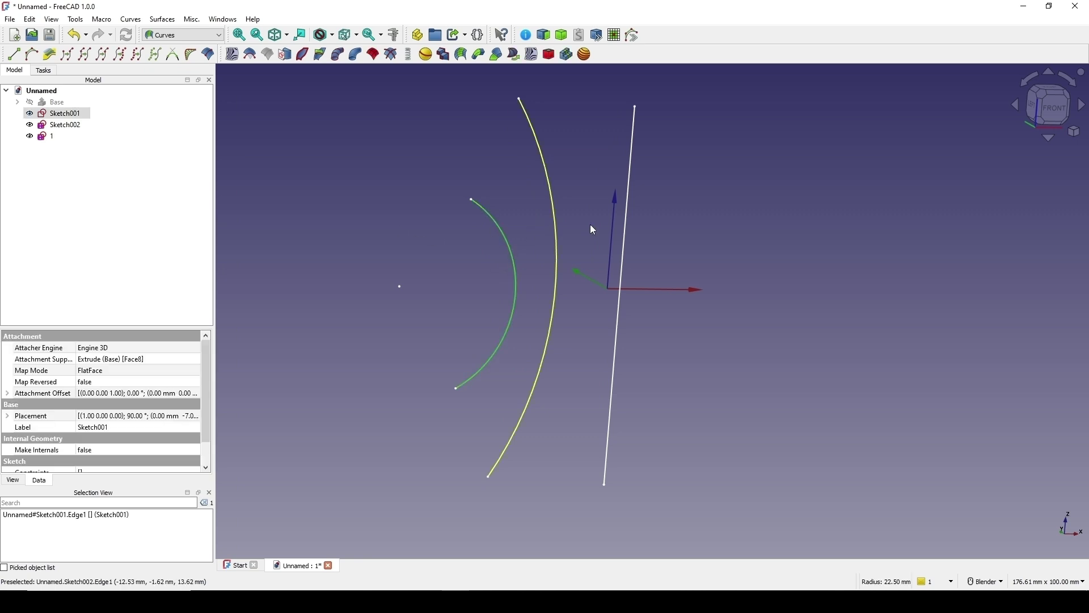
{"action": "left_click", "coordinate": [86, 57]}
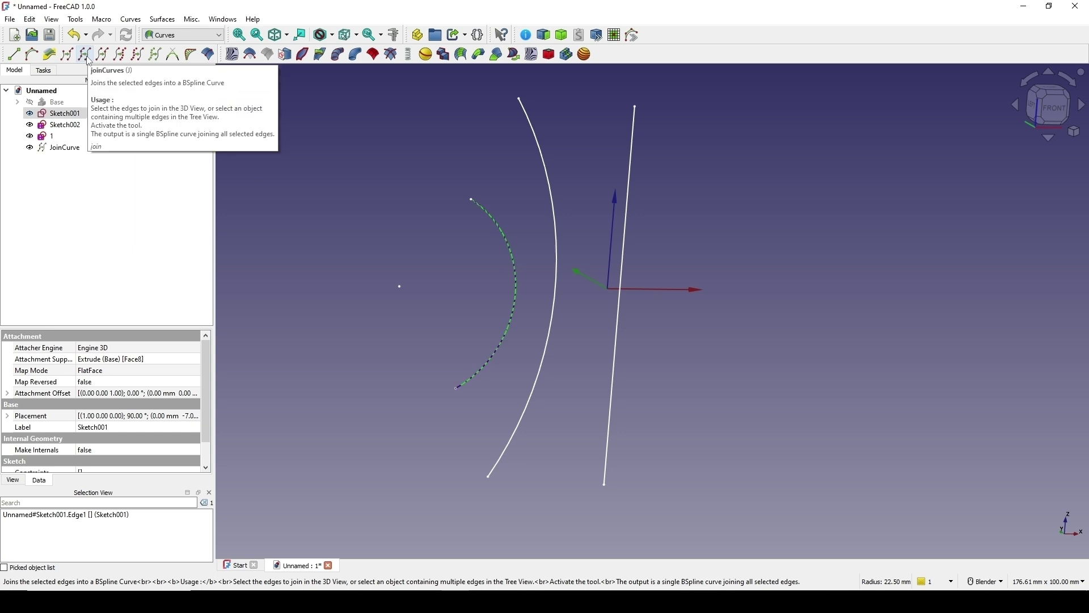
Rename the joined curve made from the small arc as 2
{"action": "left_click", "coordinate": [56, 149]}
{"action": "right_click", "coordinate": [59, 148]}
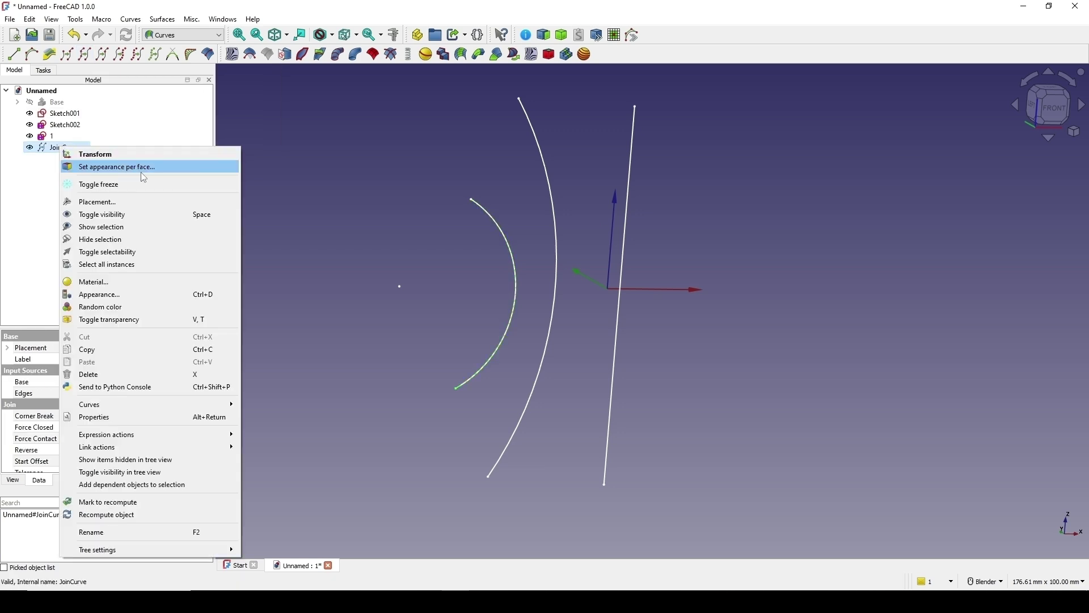
{"action": "type", "text": "2"}
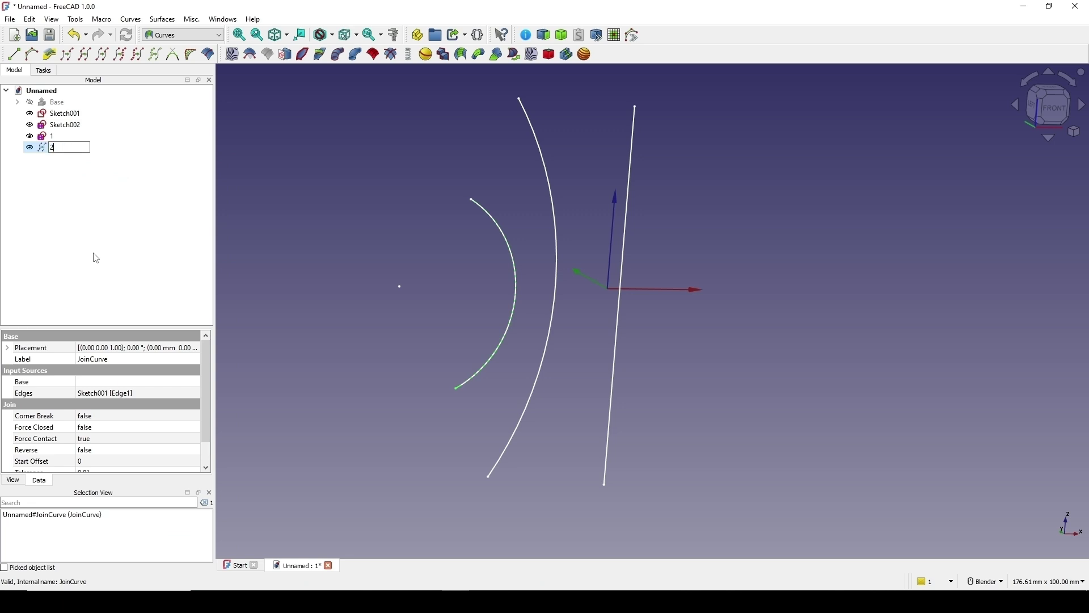
{"action": "left_click", "coordinate": [89, 194]}
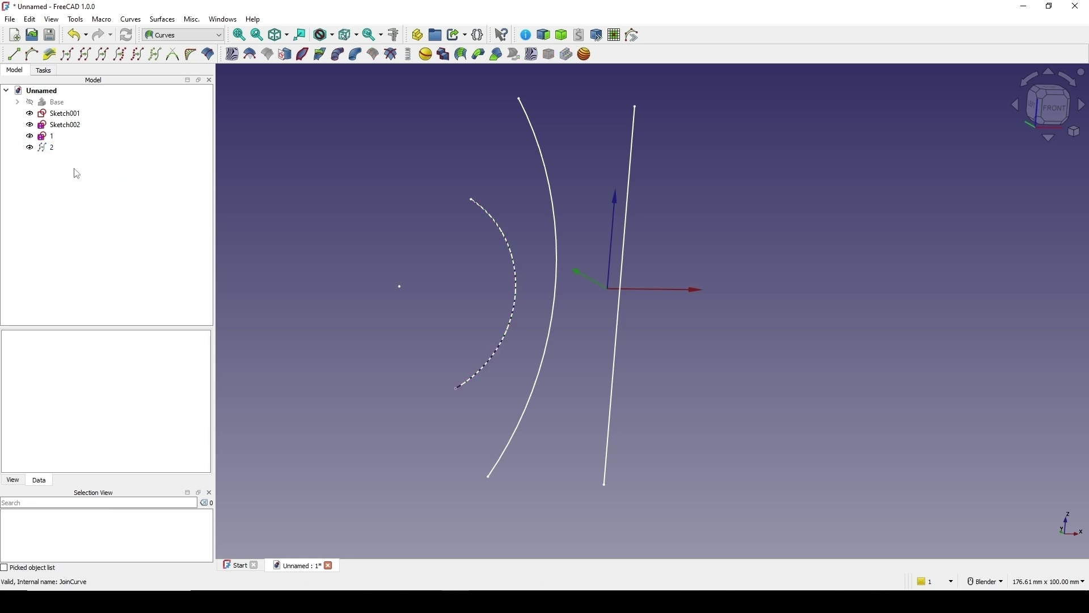
Check that the larger arc is a sketch of its own by selecting it and toggling Sketch002's visibility
{"action": "scroll", "coordinate": [448, 258], "scroll_direction": "down", "scroll_amount": 4}
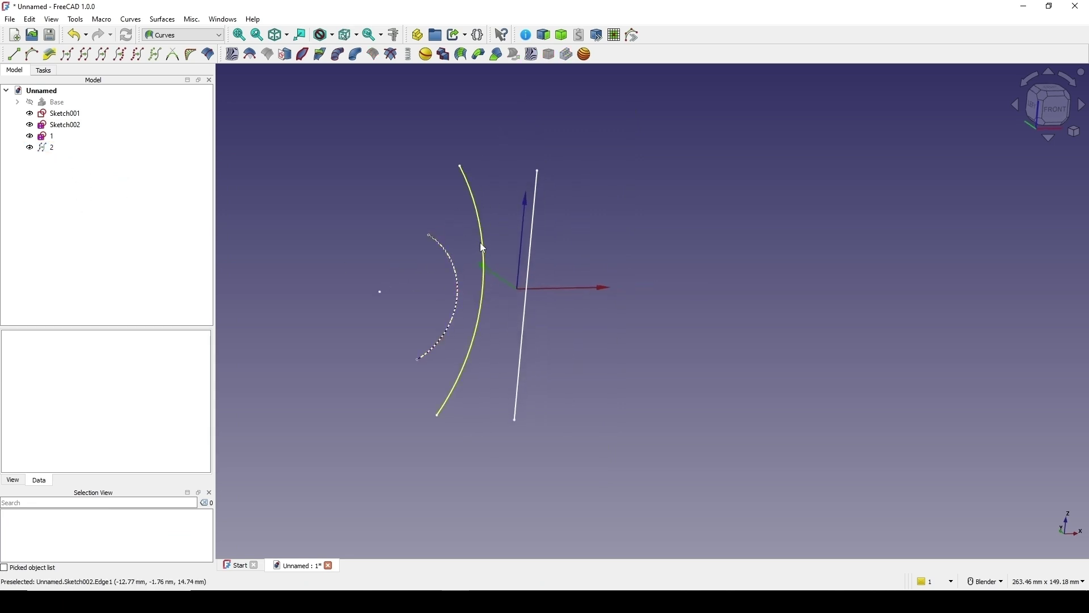
{"action": "left_click", "coordinate": [480, 243]}
{"action": "scroll", "coordinate": [492, 264], "scroll_direction": "up", "scroll_amount": 1}
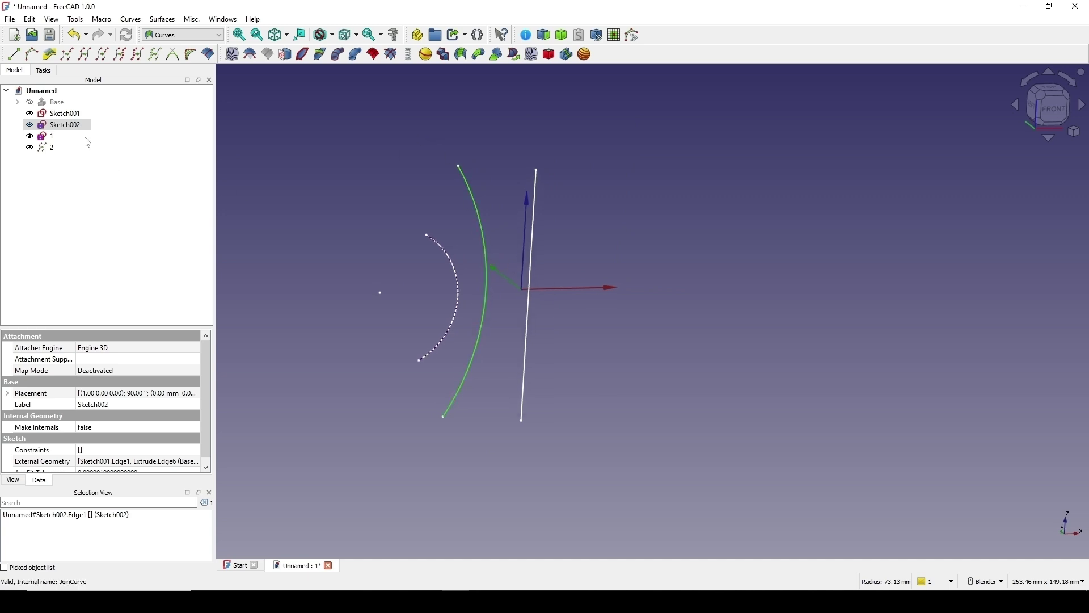
{"action": "scroll", "coordinate": [565, 268], "scroll_direction": "up", "scroll_amount": 2}
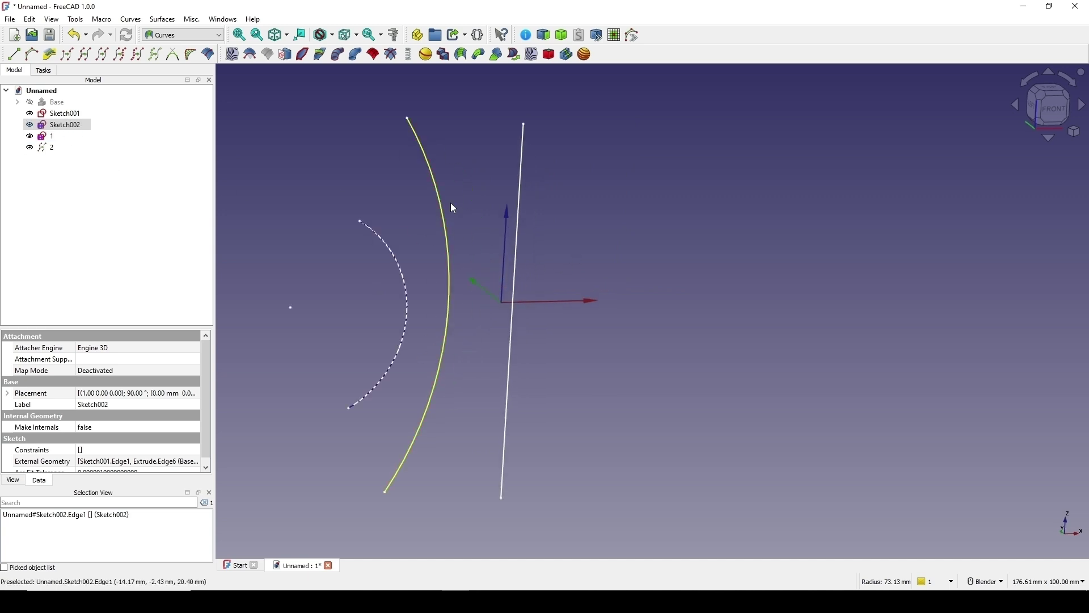
{"action": "scroll", "coordinate": [466, 228], "scroll_direction": "down", "scroll_amount": 2}
{"action": "key", "text": "space"}
{"action": "key", "text": "space"}
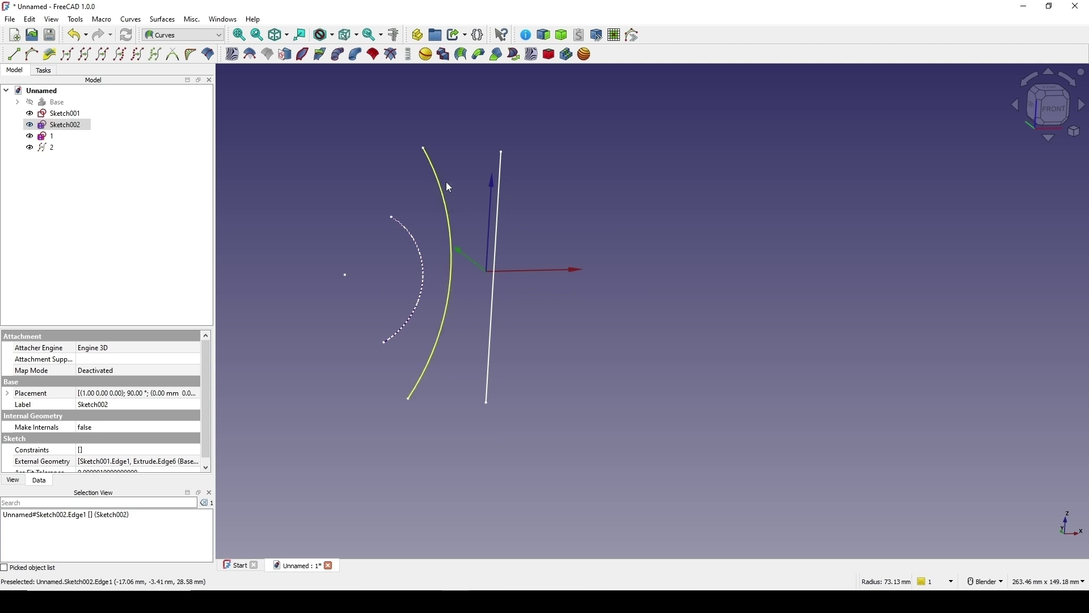
{"action": "key", "text": "space"}
{"action": "key", "text": "space"}
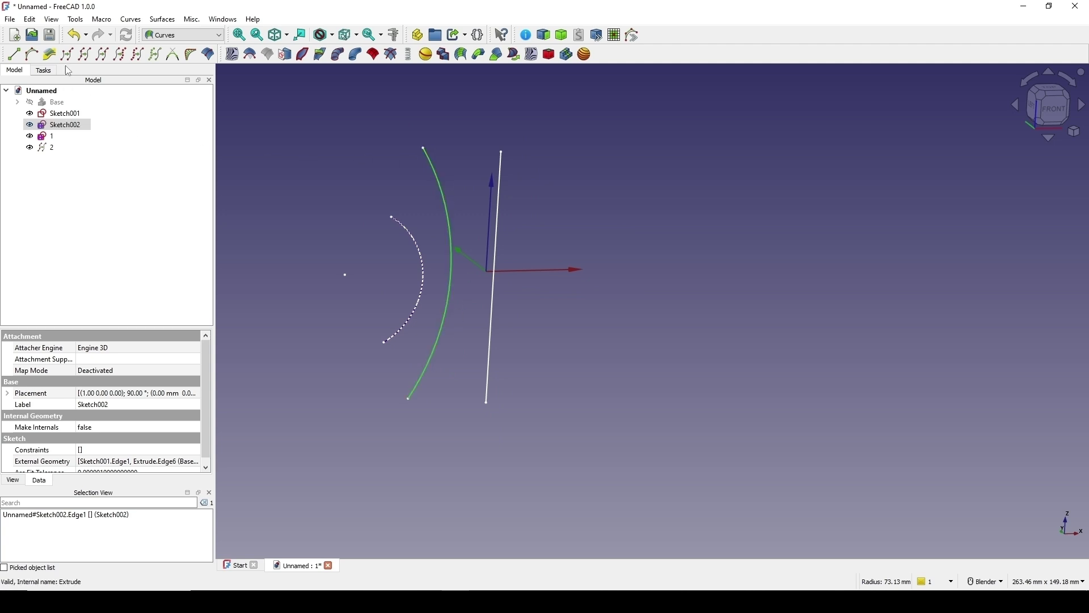
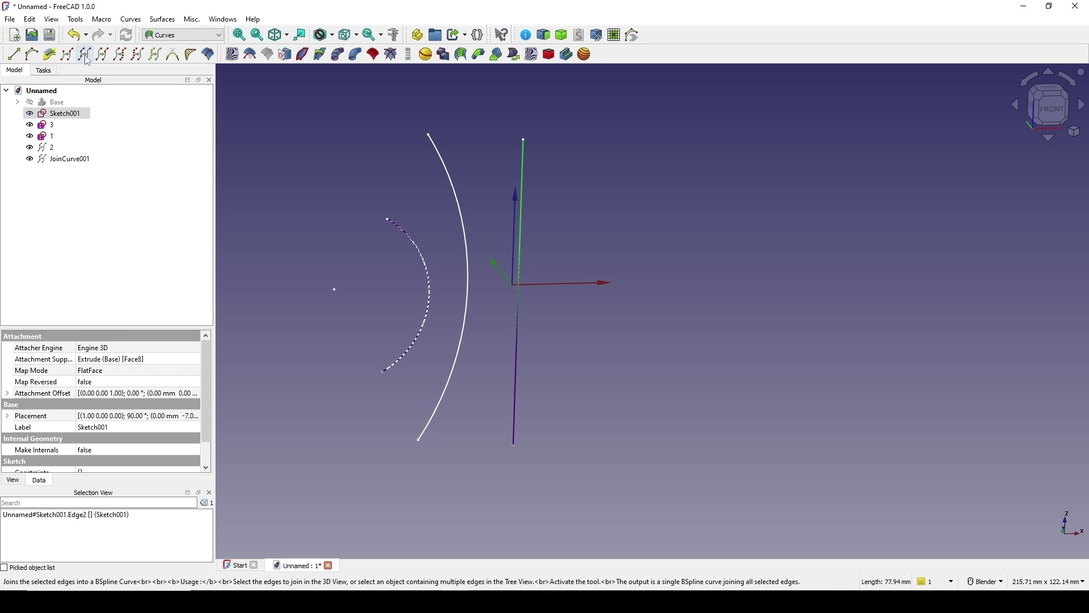
Rename JoinCurve001, the joined curve made from the straight line, as 4
{"action": "left_click", "coordinate": [69, 161]}
{"action": "right_click", "coordinate": [69, 161]}
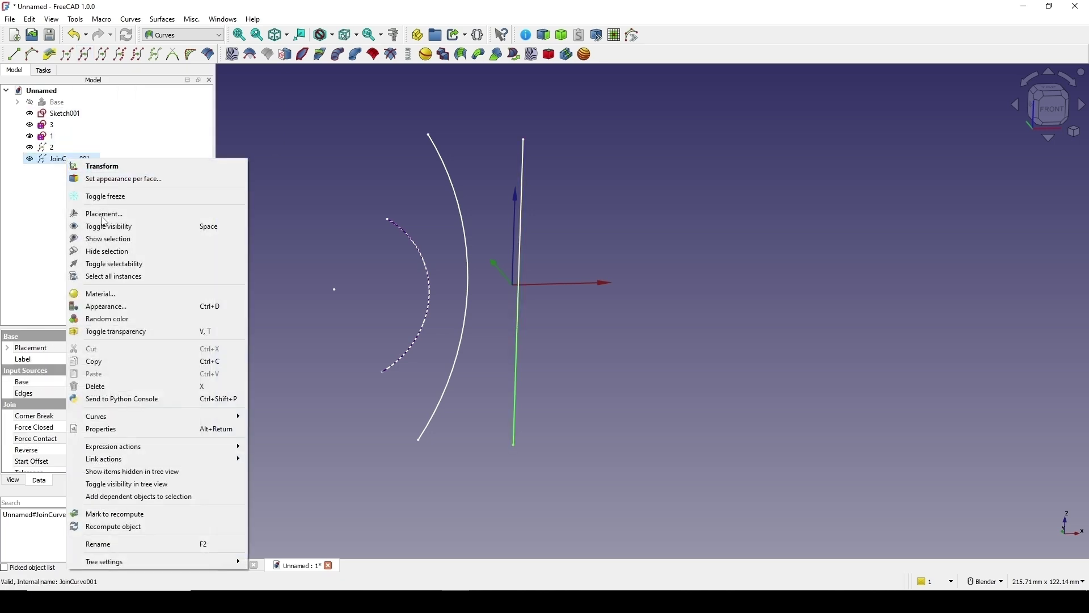
{"action": "left_click", "coordinate": [113, 544]}
{"action": "type", "text": "4"}
{"action": "left_click", "coordinate": [101, 207]}
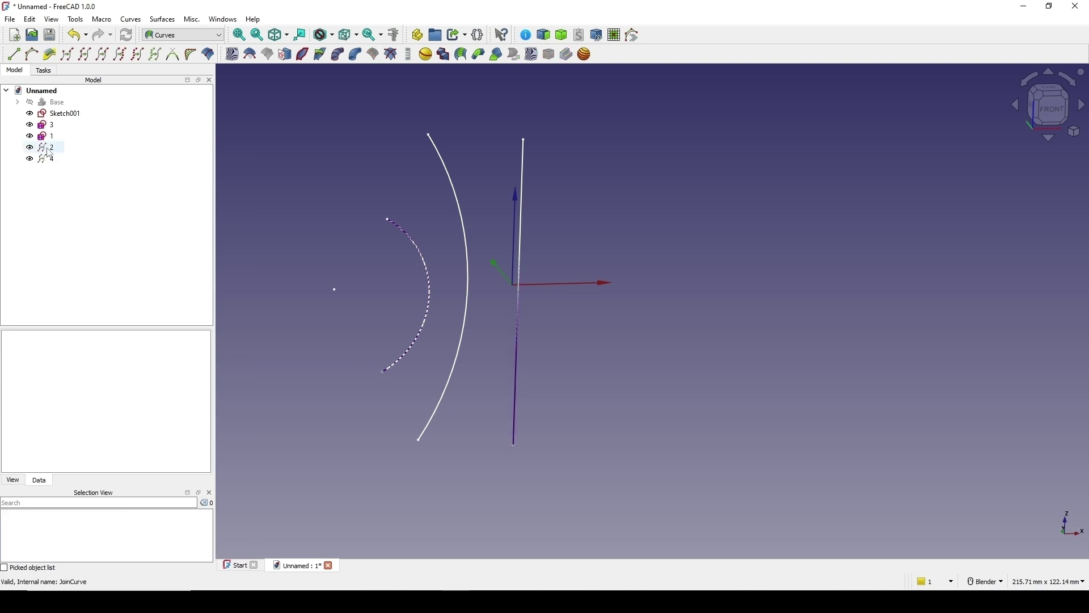
Switch to the Part workbench and loft a surface through profiles 1, 2, 3 and 4 in that order
{"action": "scroll", "coordinate": [434, 230], "scroll_direction": "down", "scroll_amount": 2}
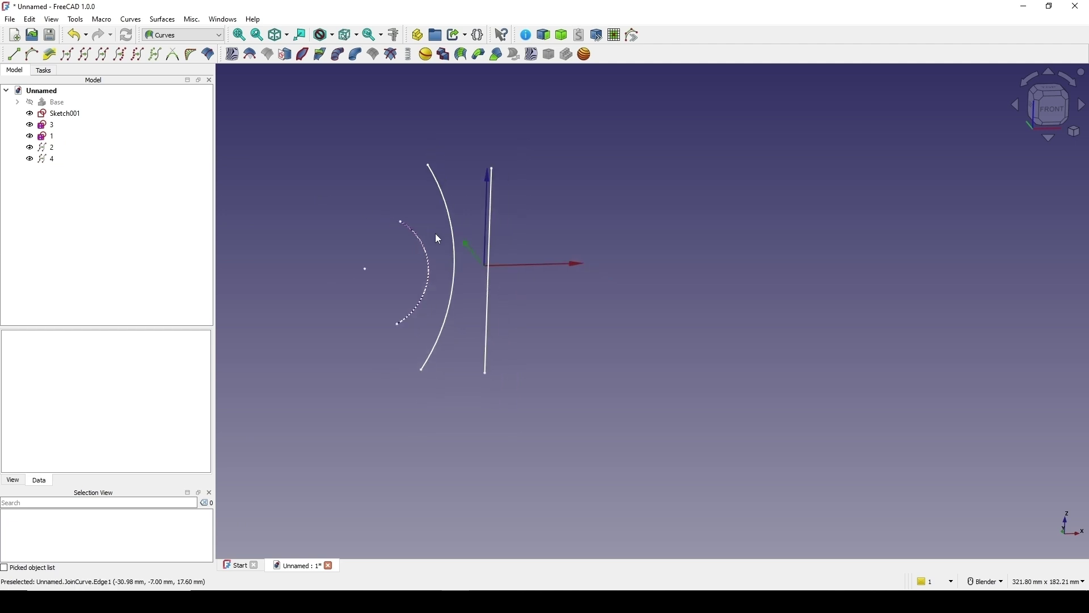
{"action": "middle_click_drag", "start_coordinate": [438, 236], "coordinate": [488, 253], "text": "shift"}
{"action": "left_click", "coordinate": [174, 38]}
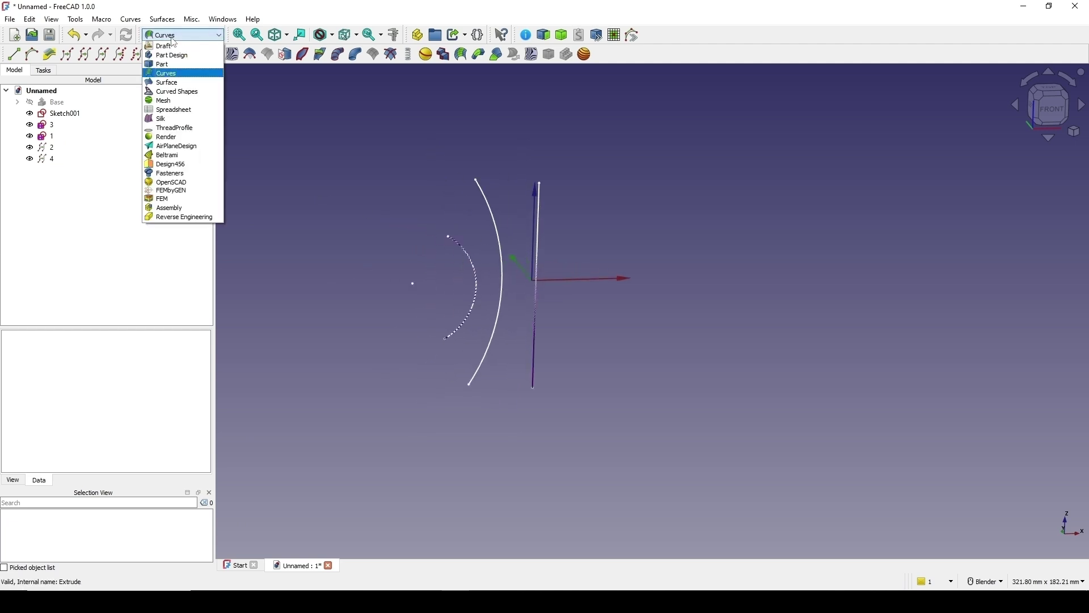
{"action": "left_click", "coordinate": [195, 65]}
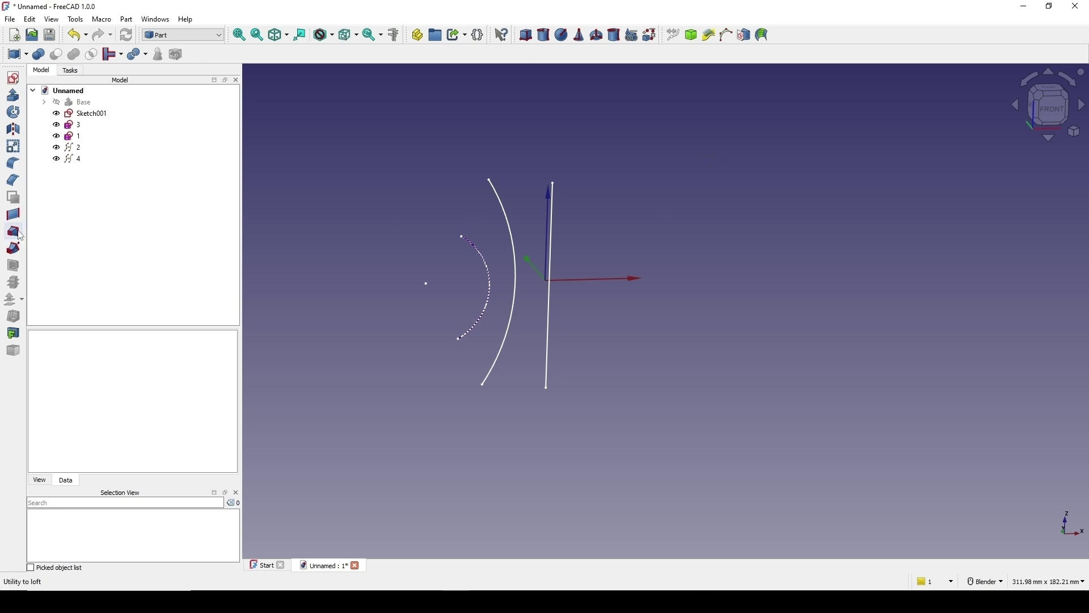
{"action": "left_click", "coordinate": [20, 235]}
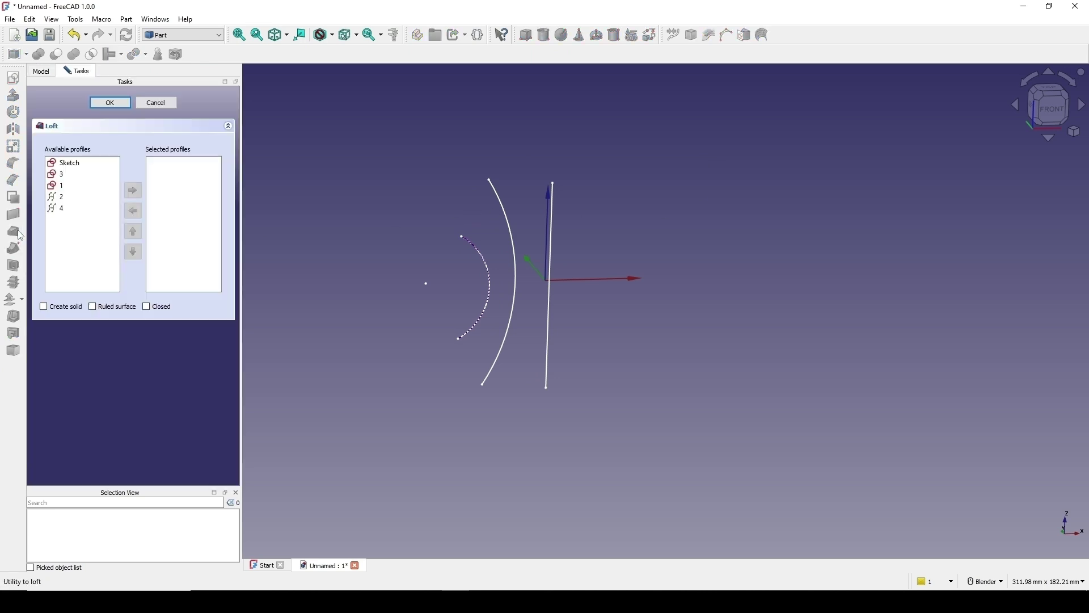
{"action": "scroll", "coordinate": [527, 226], "scroll_direction": "up", "scroll_amount": 1}
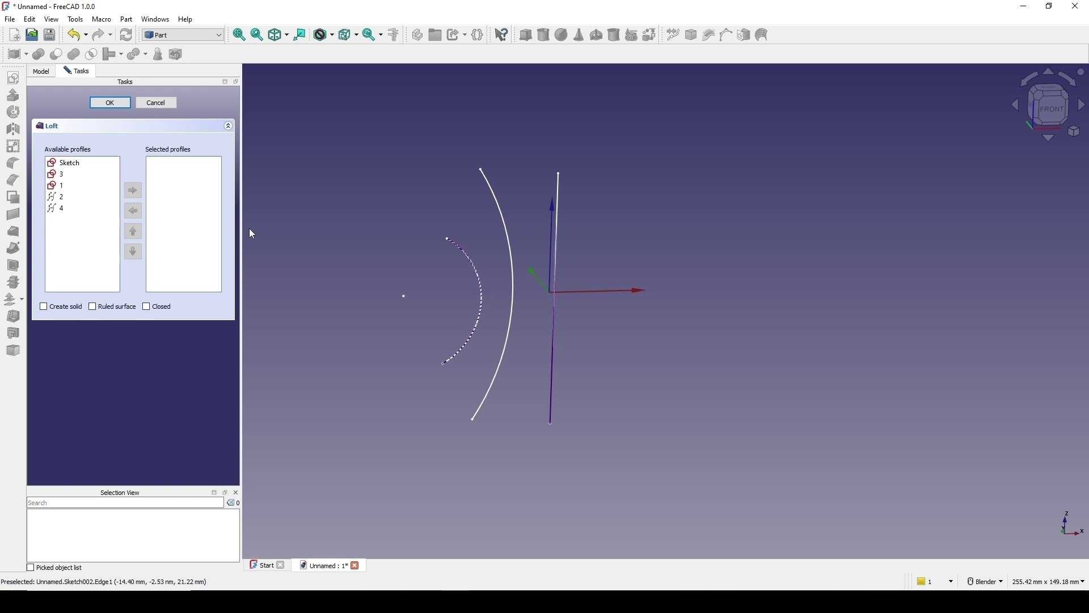
{"action": "left_click", "coordinate": [73, 189]}
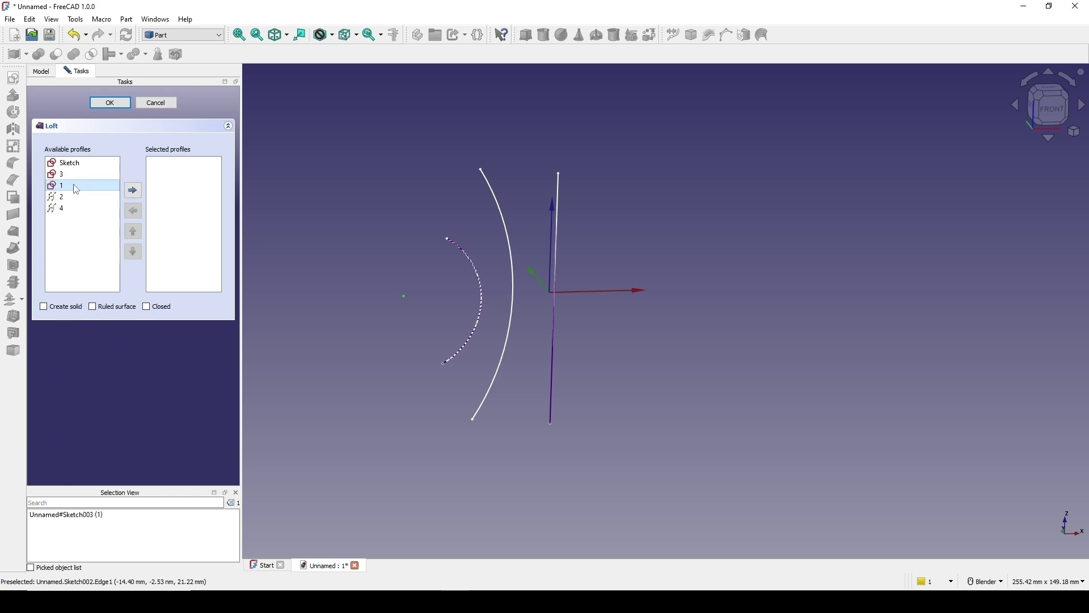
{"action": "double_click", "coordinate": [74, 187]}
{"action": "double_click", "coordinate": [70, 187]}
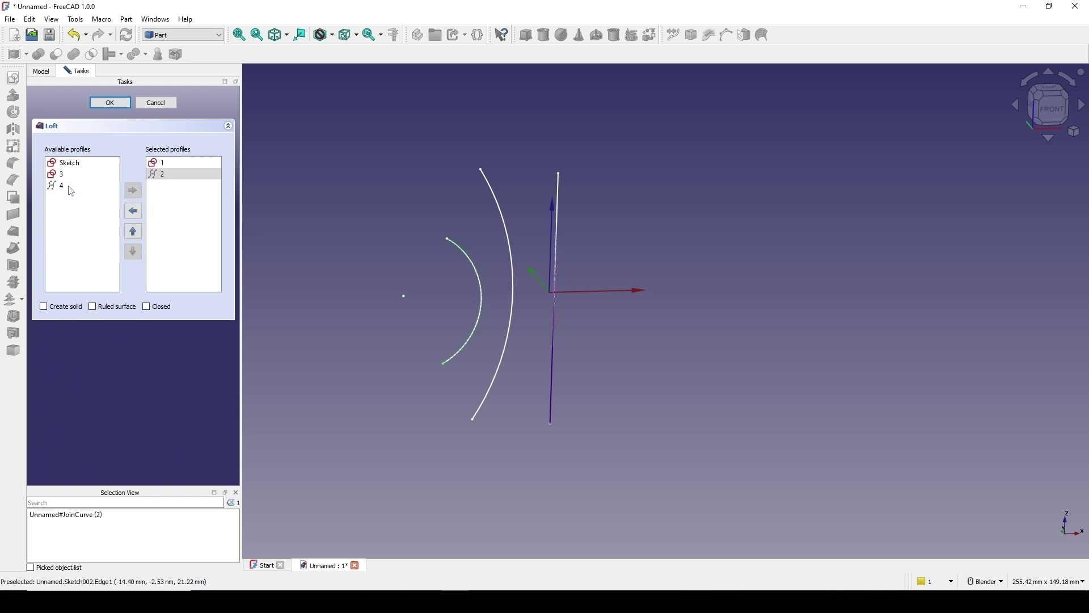
{"action": "double_click", "coordinate": [68, 175]}
{"action": "double_click", "coordinate": [67, 176]}
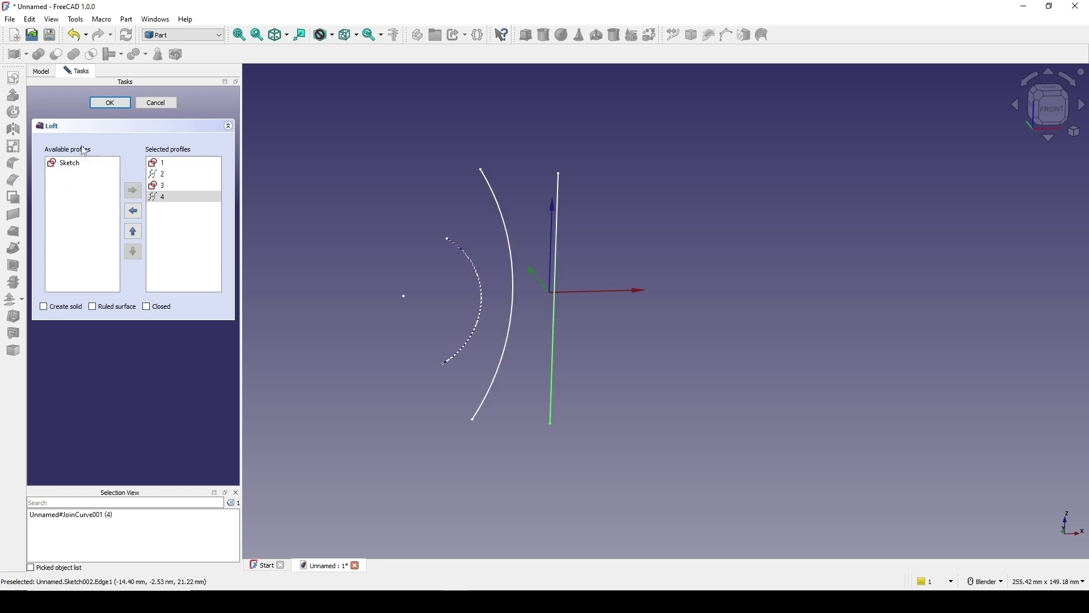
{"action": "left_click", "coordinate": [111, 105]}
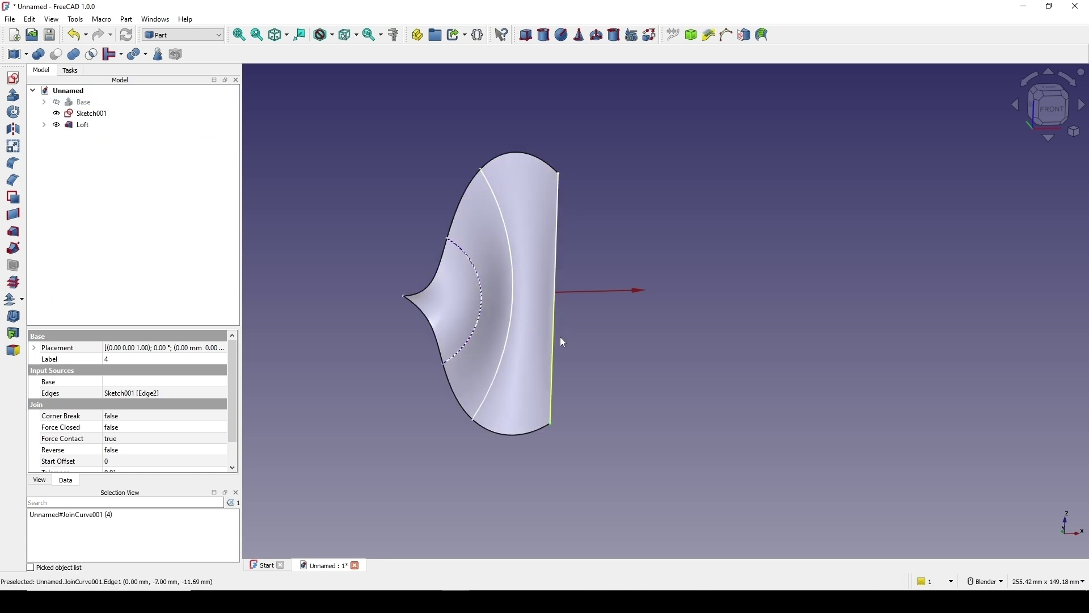
{"action": "middle_click_drag", "start_coordinate": [560, 335], "coordinate": [671, 238]}
{"action": "key", "text": "1"}
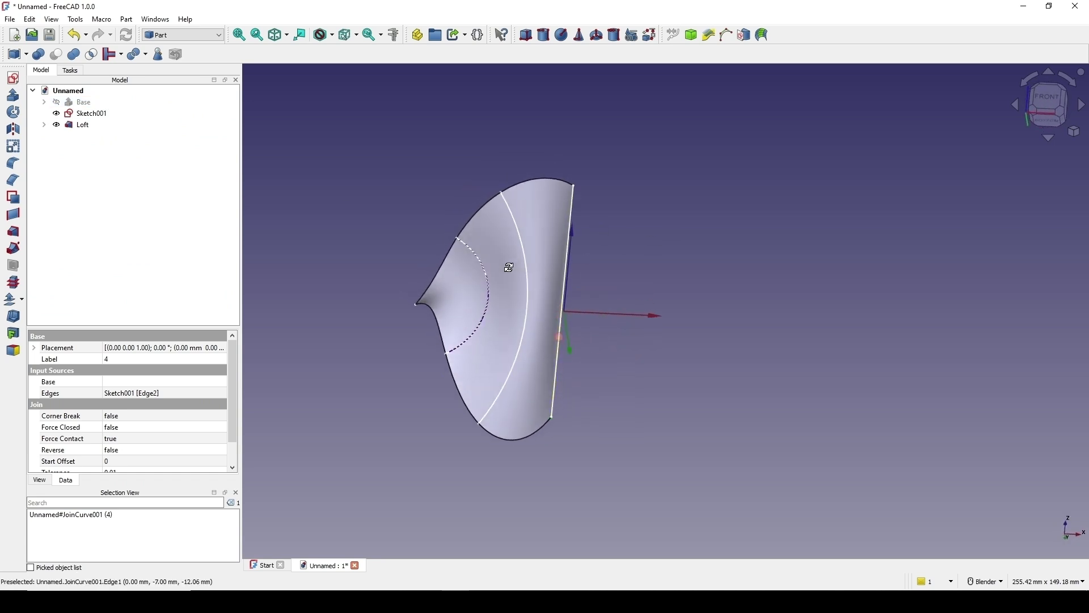
Make the loft ruled by setting its Ruled property to true
{"action": "middle_click_drag", "start_coordinate": [575, 286], "coordinate": [562, 272]}
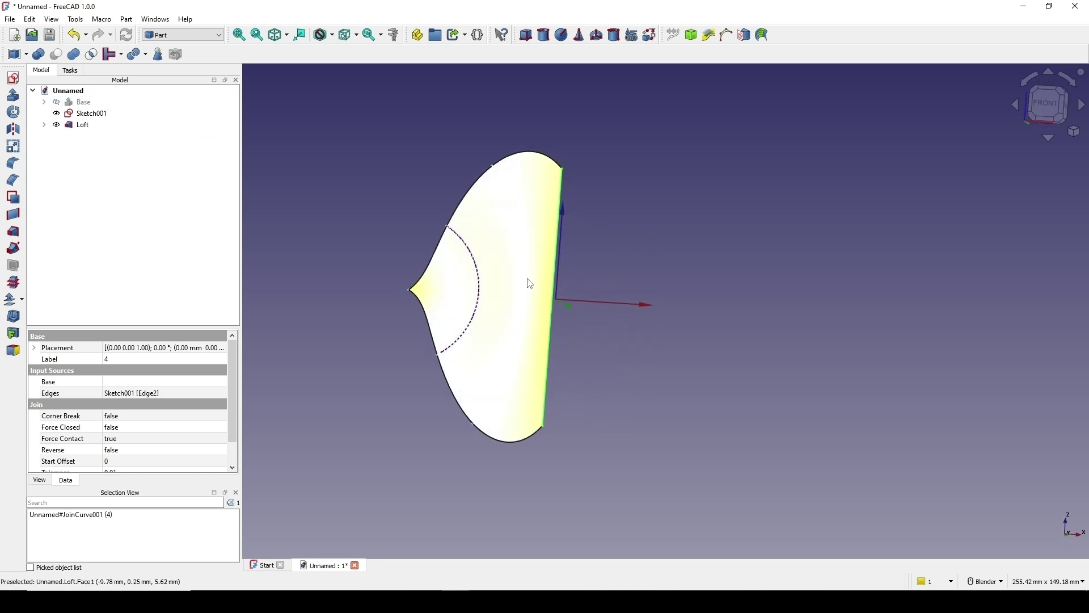
{"action": "left_click", "coordinate": [68, 127]}
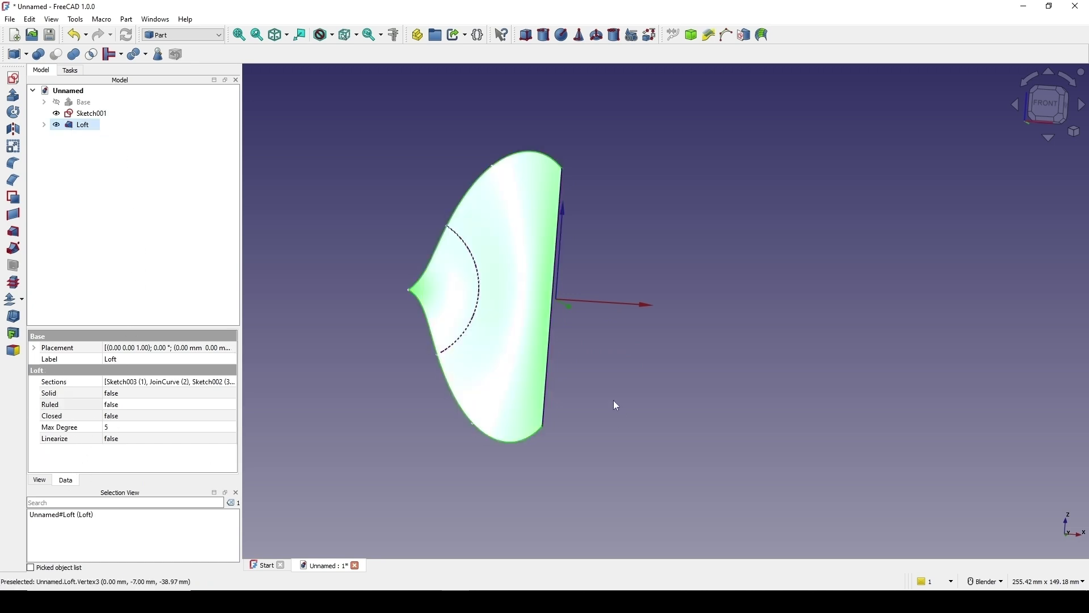
{"action": "middle_click_drag", "start_coordinate": [615, 403], "coordinate": [576, 284]}
{"action": "scroll", "coordinate": [576, 284], "scroll_direction": "up", "scroll_amount": 1}
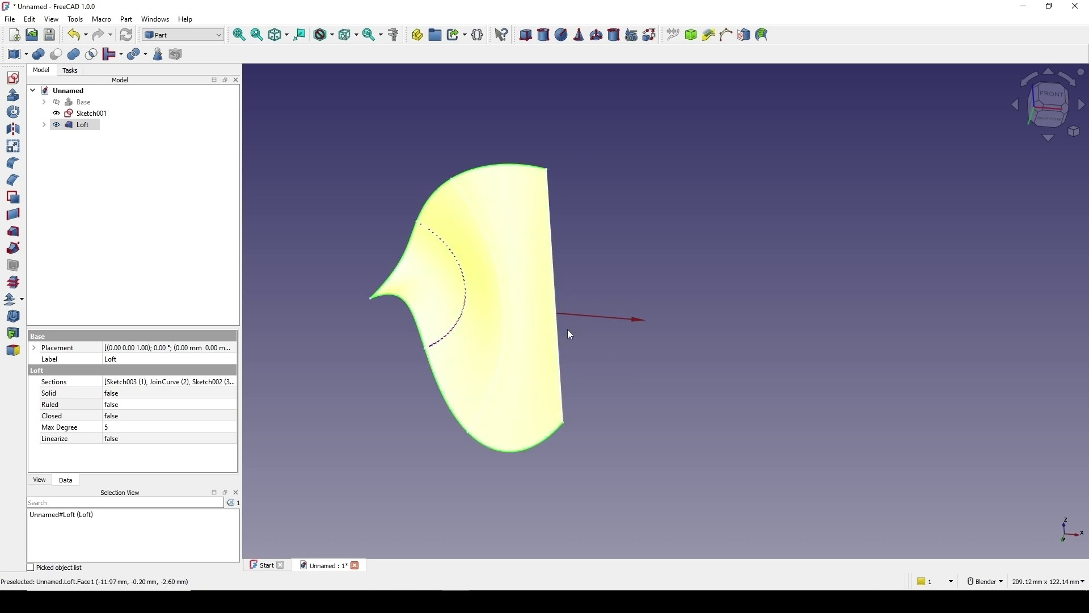
{"action": "left_click", "coordinate": [58, 406]}
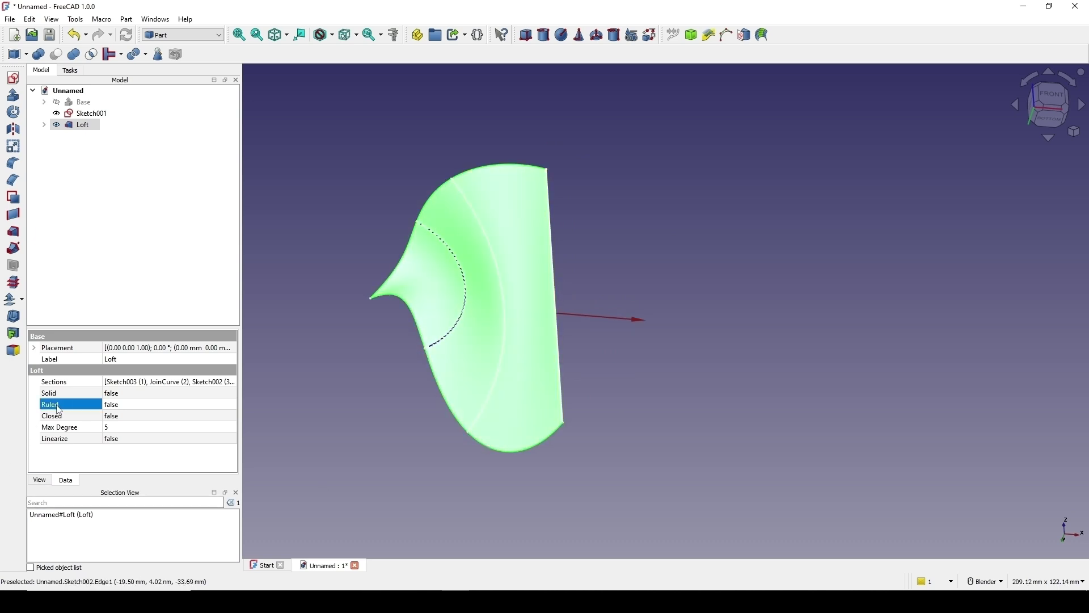
{"action": "left_click", "coordinate": [121, 407]}
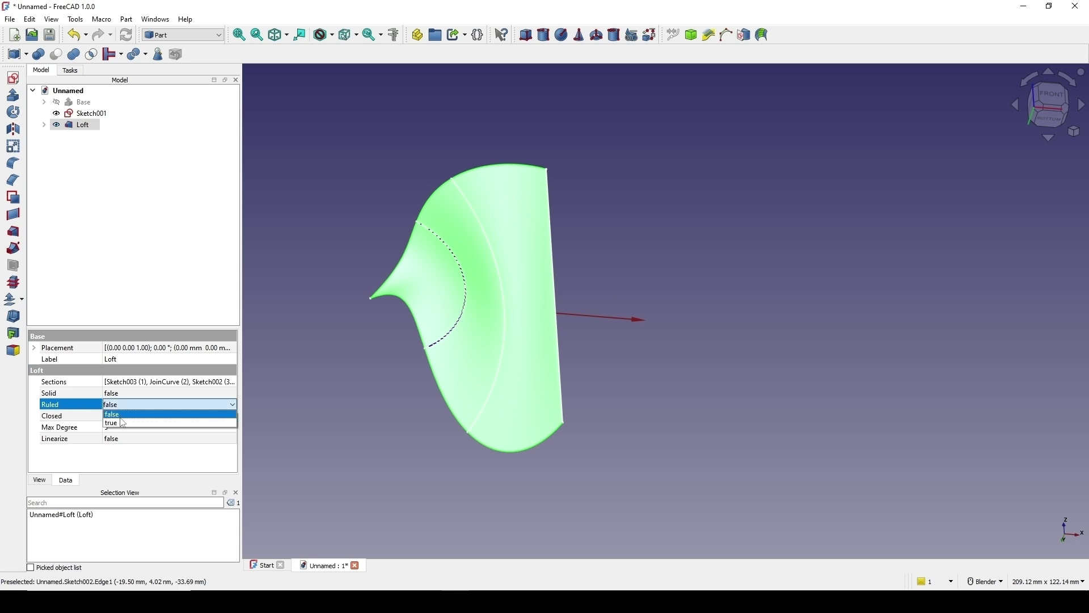
{"action": "left_click", "coordinate": [122, 406]}
{"action": "left_click", "coordinate": [134, 423]}
{"action": "left_click", "coordinate": [331, 407]}
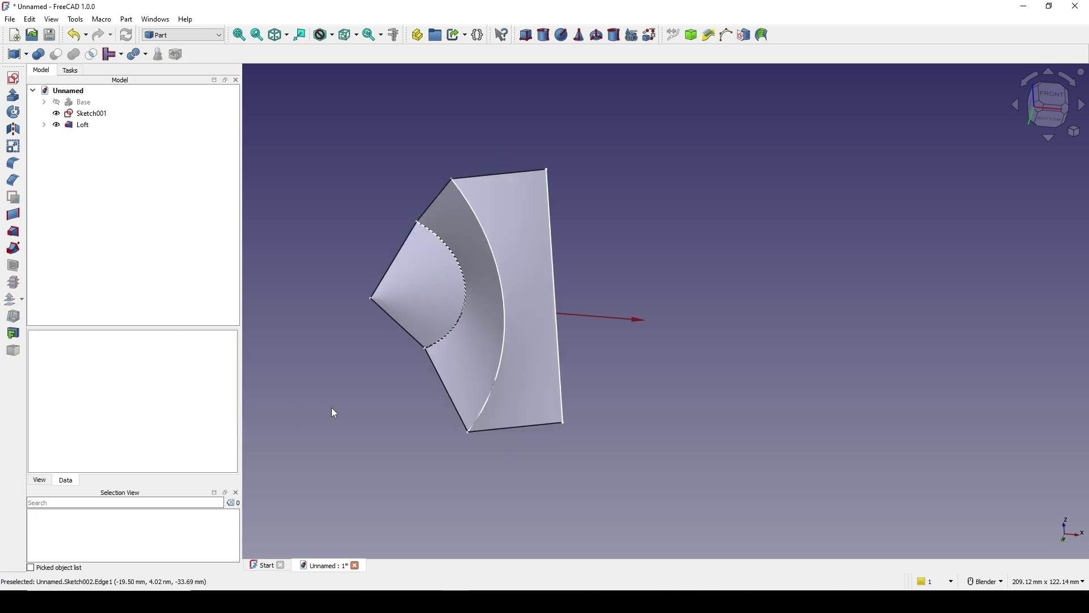
{"action": "middle_click_drag", "start_coordinate": [484, 386], "coordinate": [492, 347]}
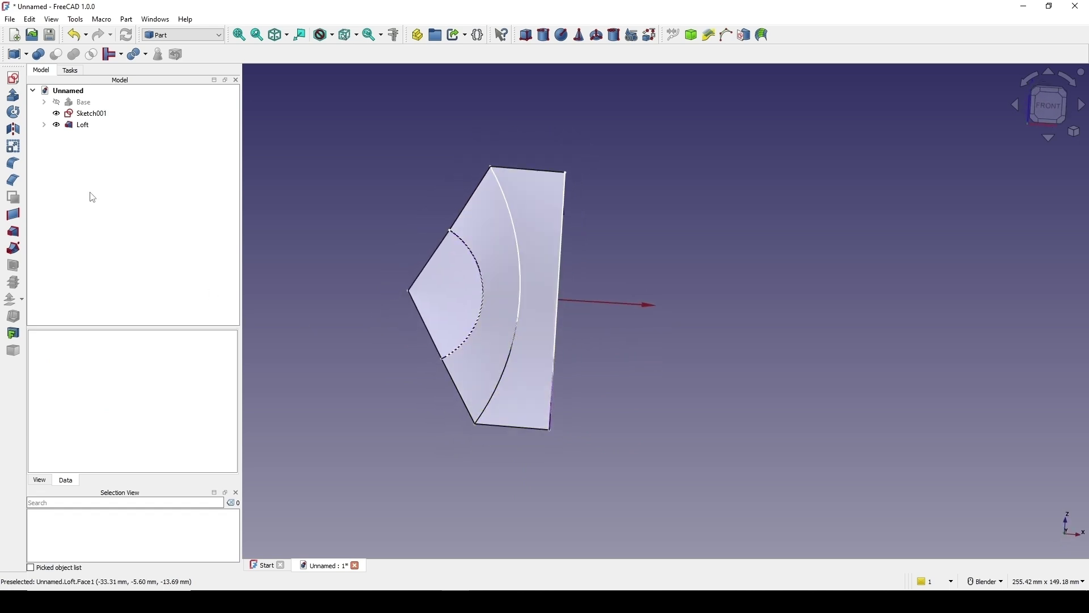
Hide the loft's profiles 1, 2, 3 and 4 as well as Sketch001
{"action": "left_click", "coordinate": [43, 125]}
{"action": "left_click", "coordinate": [84, 136]}
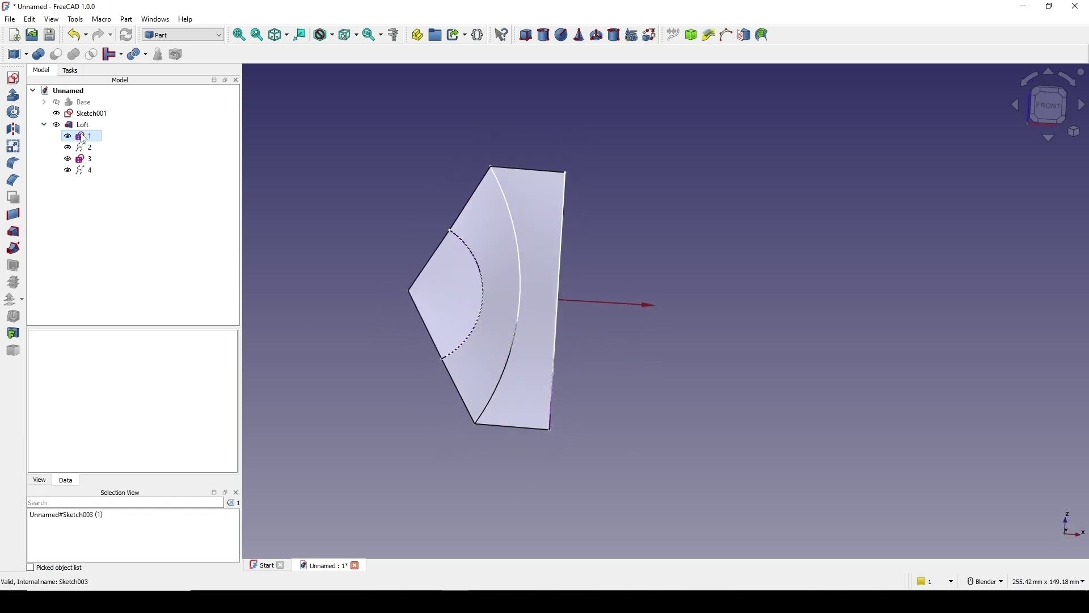
{"action": "left_click", "coordinate": [85, 171], "text": "shift"}
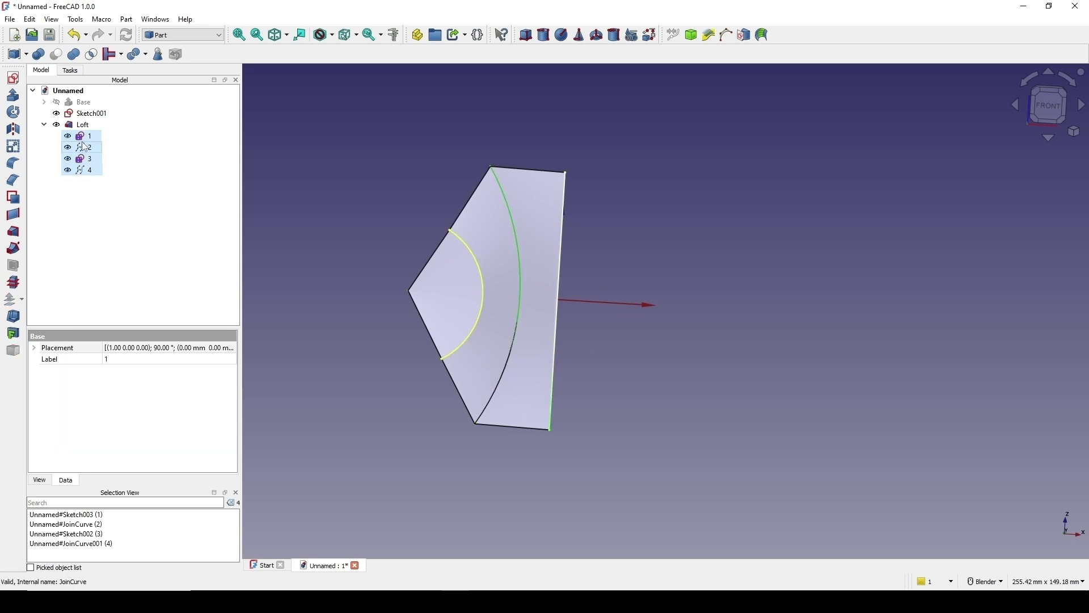
{"action": "key", "text": "space"}
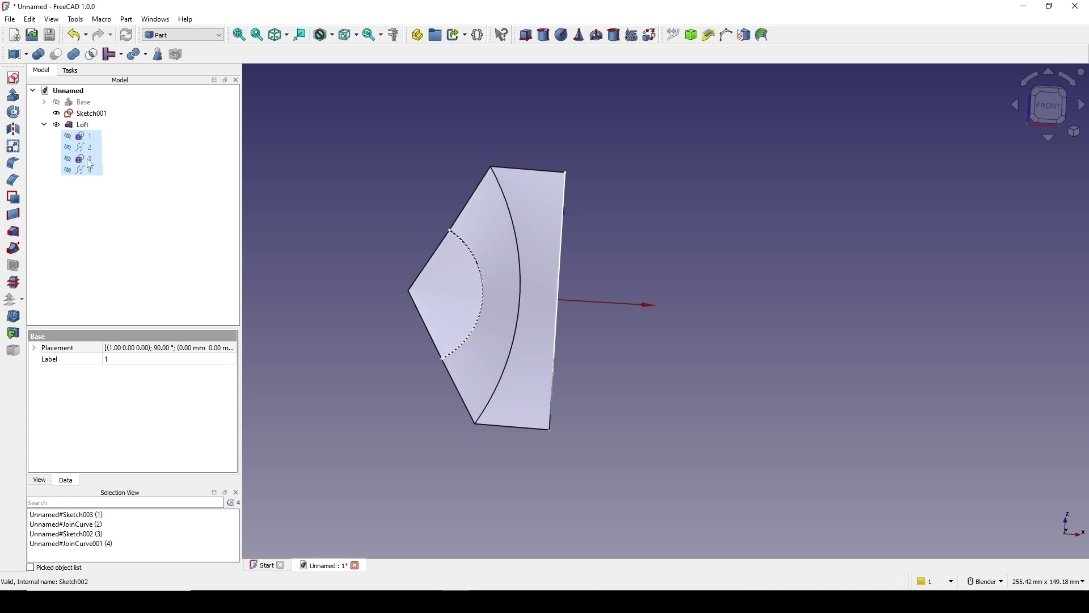
{"action": "left_click", "coordinate": [89, 114]}
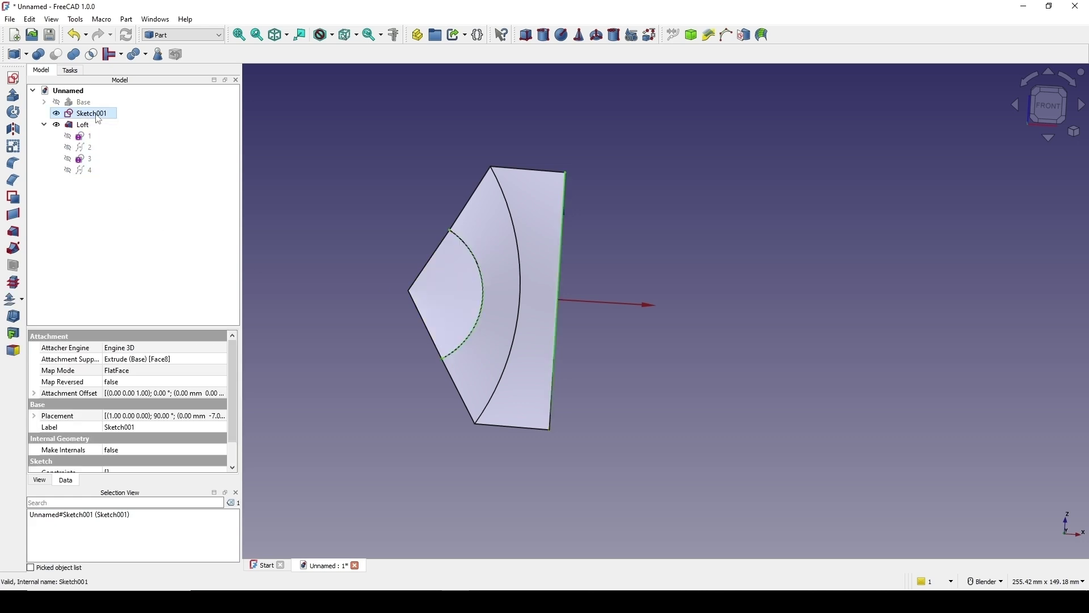
{"action": "key", "text": "space"}
{"action": "mouse_move", "coordinate": [567, 304]}
{"action": "middle_mouse_down"}
{"action": "mouse_move", "coordinate": [460, 306]}
{"action": "mouse_move", "coordinate": [653, 299]}
{"action": "middle_mouse_up"}
{"action": "left_click", "coordinate": [652, 299]}
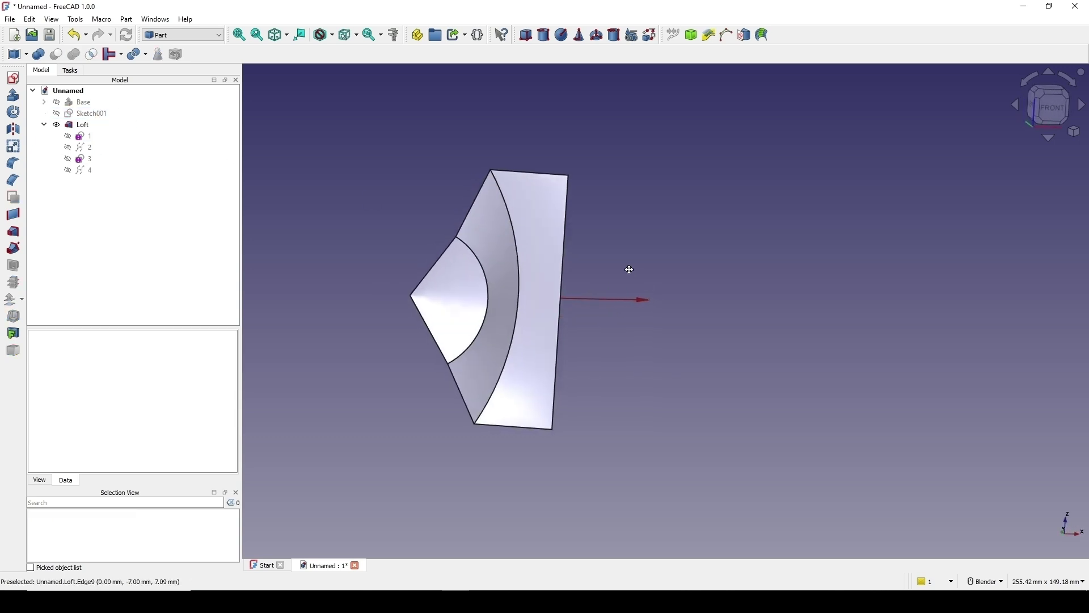
Mirror the loft across the YZ plane
{"action": "left_click", "coordinate": [81, 128]}
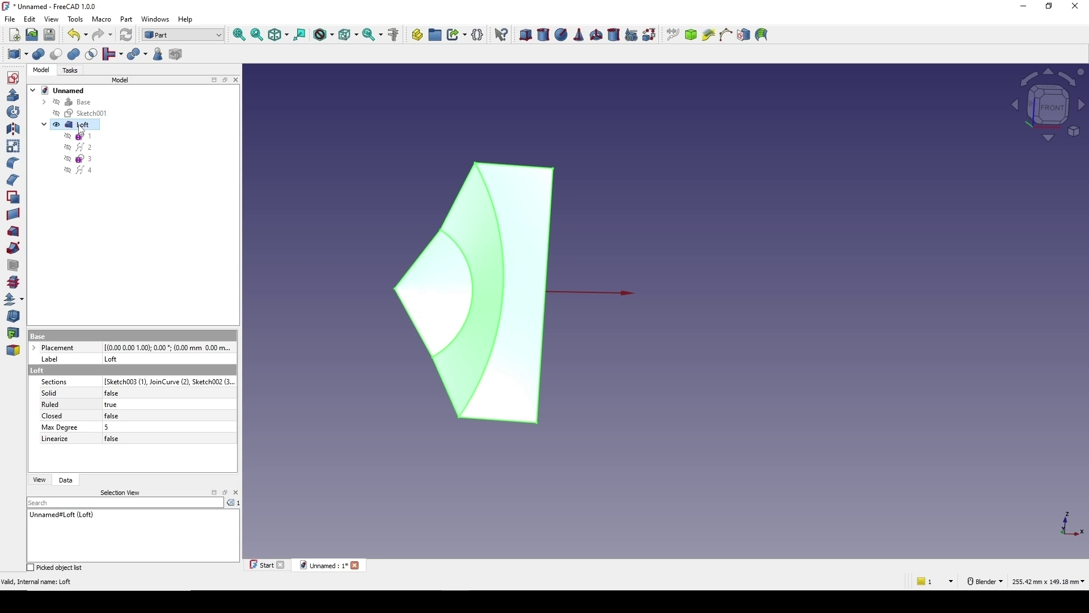
{"action": "left_click", "coordinate": [14, 130]}
{"action": "left_click", "coordinate": [129, 259]}
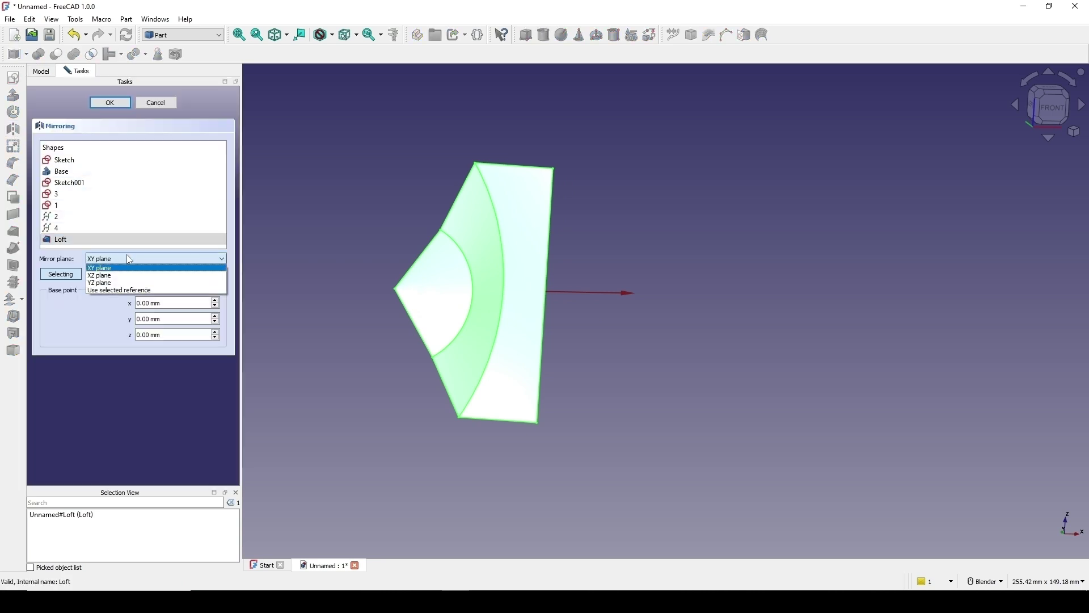
{"action": "left_click", "coordinate": [115, 283]}
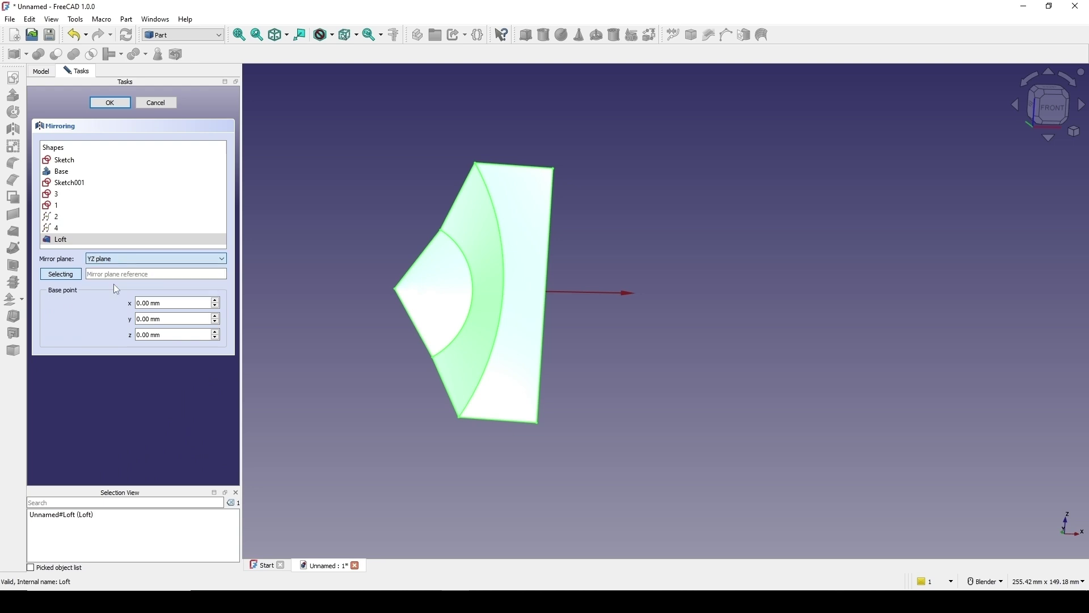
{"action": "left_click", "coordinate": [110, 103]}
{"action": "middle_click_drag", "start_coordinate": [754, 188], "coordinate": [658, 306]}
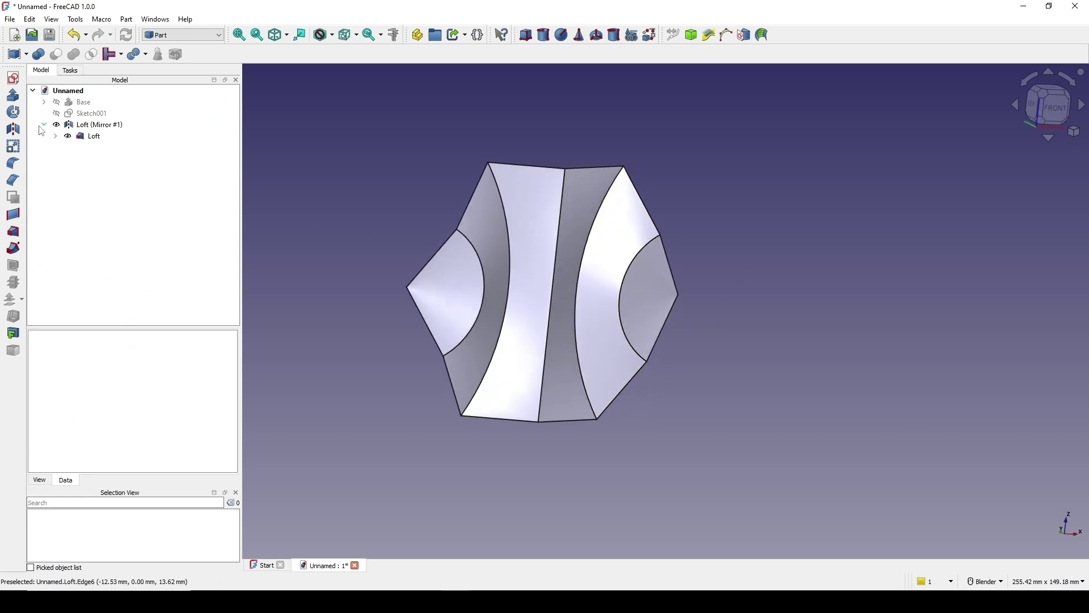
Switch to the Curves workbench and combine the loft and its mirrored copy into one parametric solid object
{"action": "left_click", "coordinate": [94, 124]}
{"action": "left_click", "coordinate": [89, 138], "text": "ctrl"}
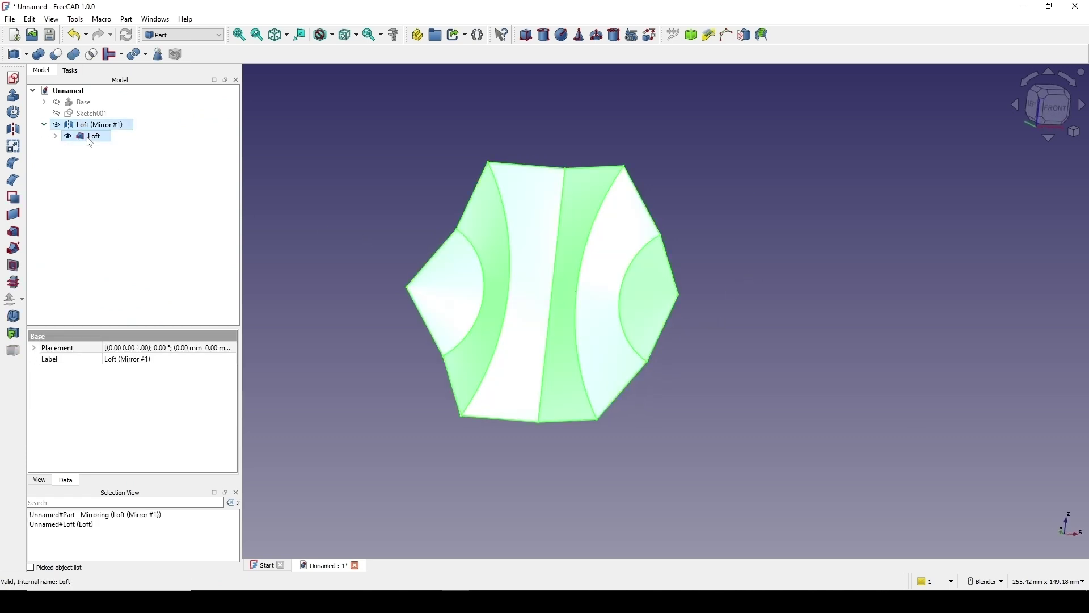
{"action": "left_click", "coordinate": [191, 36]}
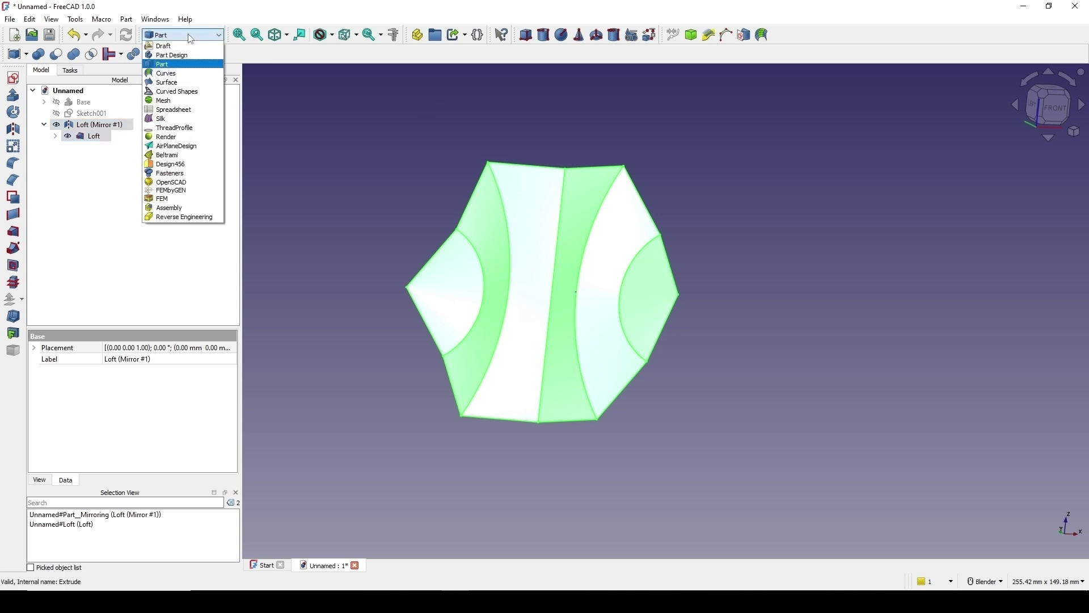
{"action": "left_click", "coordinate": [187, 75]}
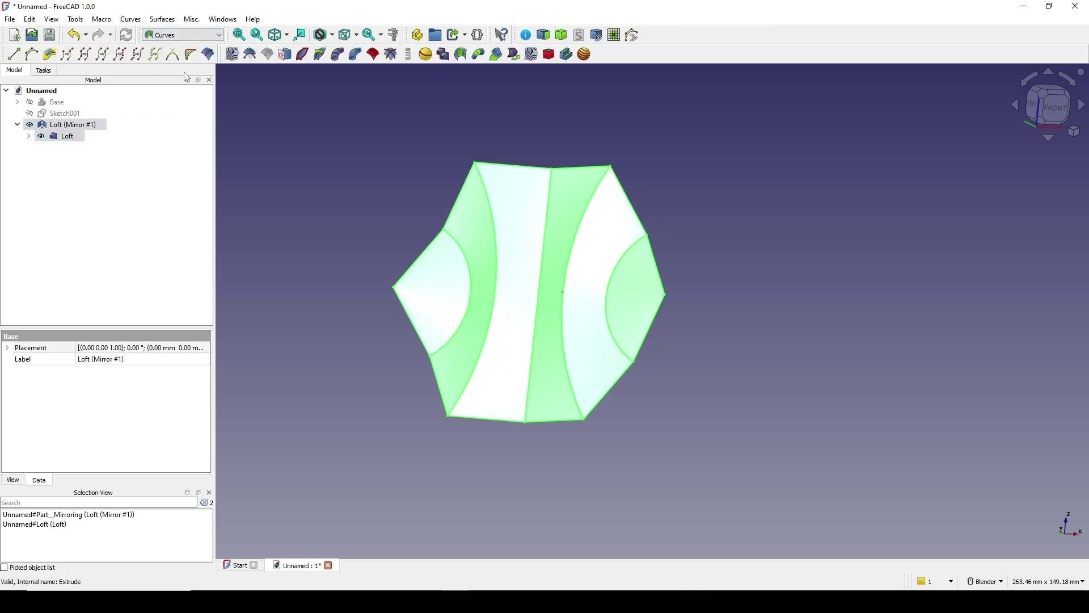
{"action": "left_click", "coordinate": [562, 36]}
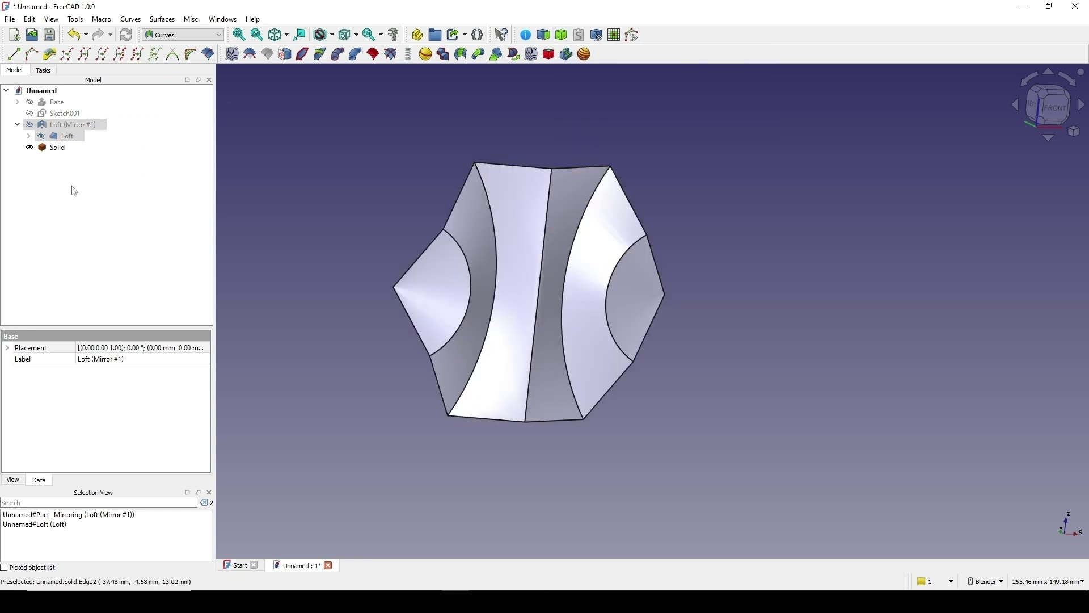
{"action": "left_click", "coordinate": [57, 150]}
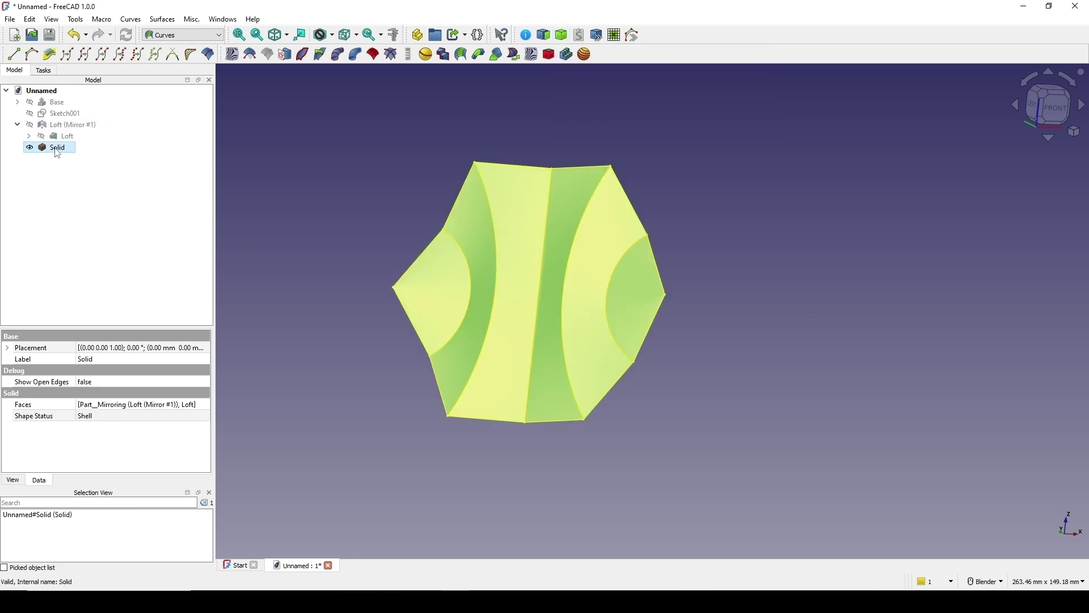
{"action": "left_click", "coordinate": [390, 199]}
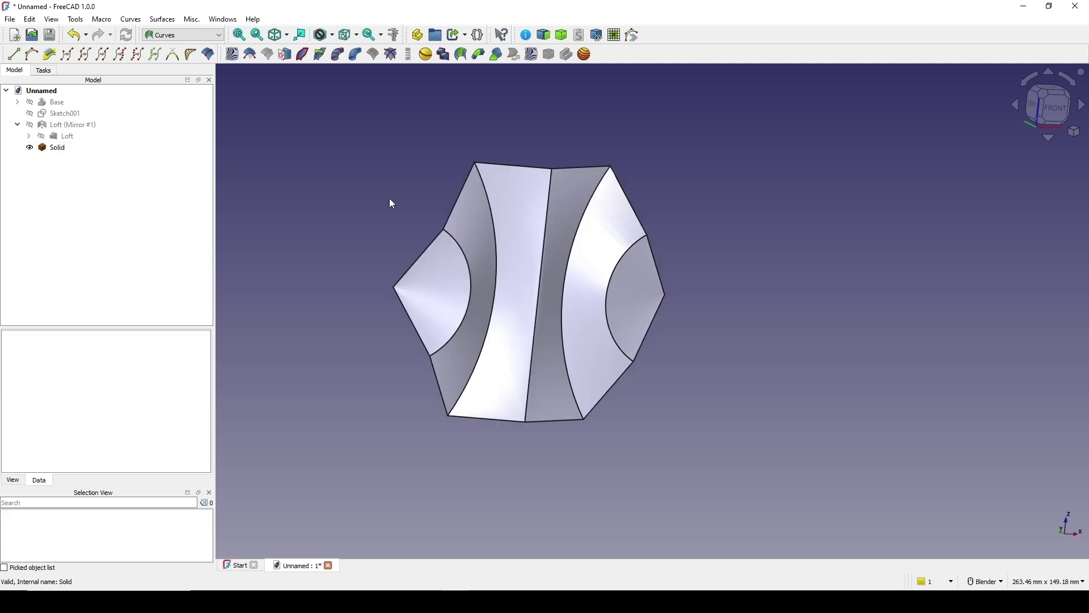
{"action": "middle_click_drag", "start_coordinate": [379, 203], "coordinate": [344, 216]}
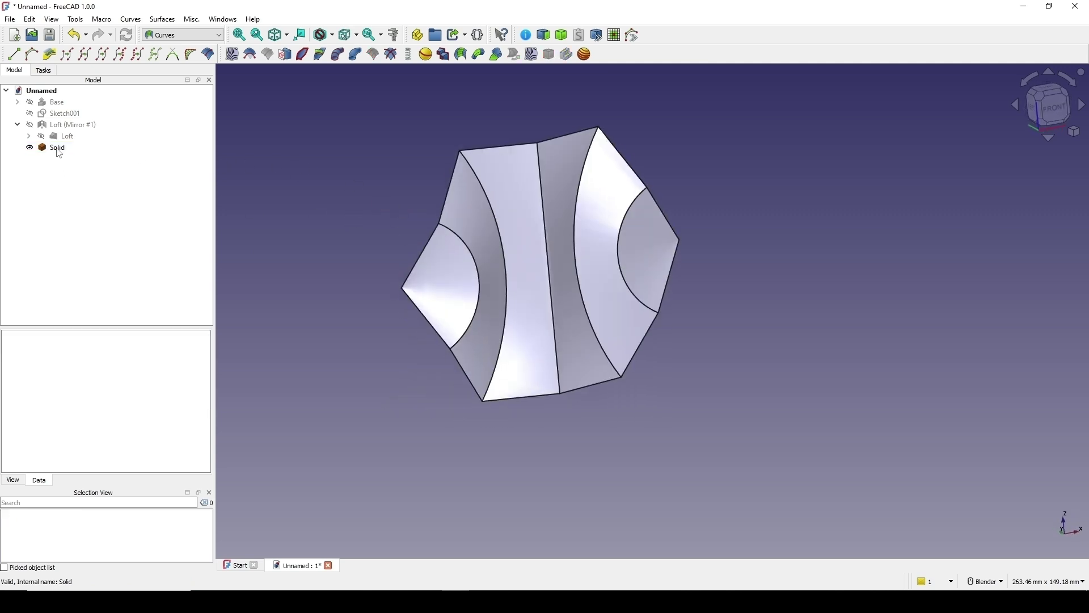
Rename the combined loft object as Cutter
{"action": "right_click", "coordinate": [59, 151]}
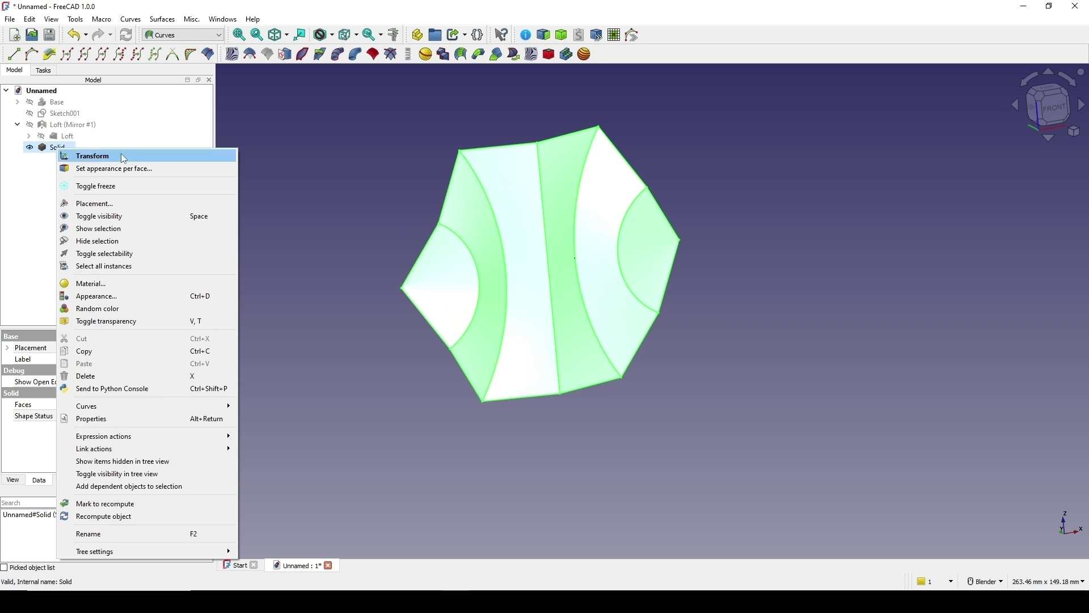
{"action": "left_click", "coordinate": [135, 535]}
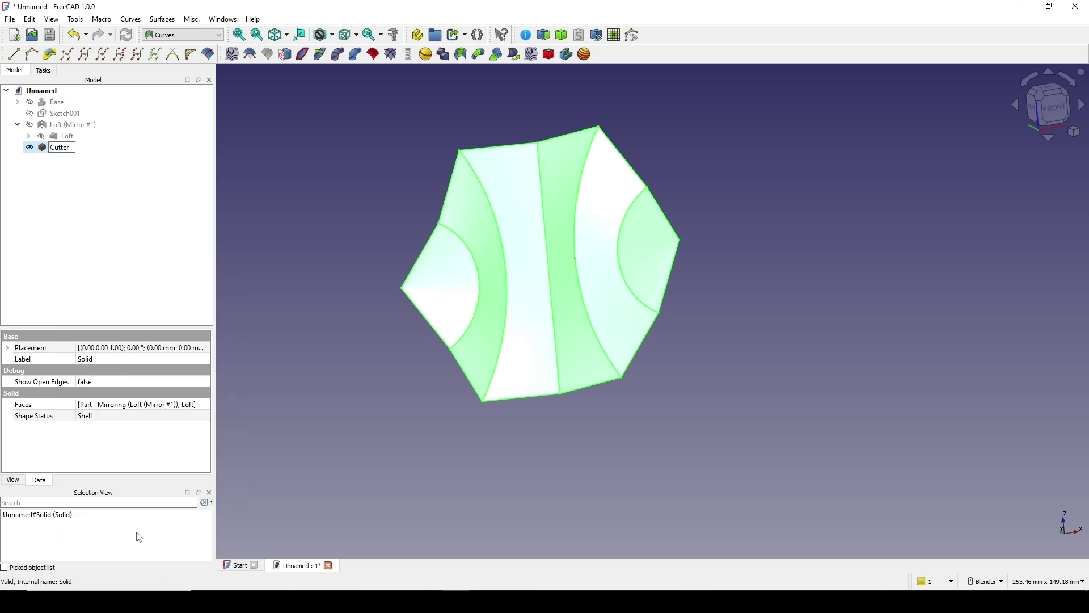
{"action": "type", "text": "Cutter"}
{"action": "key", "text": "Return"}
{"action": "left_click", "coordinate": [257, 518]}
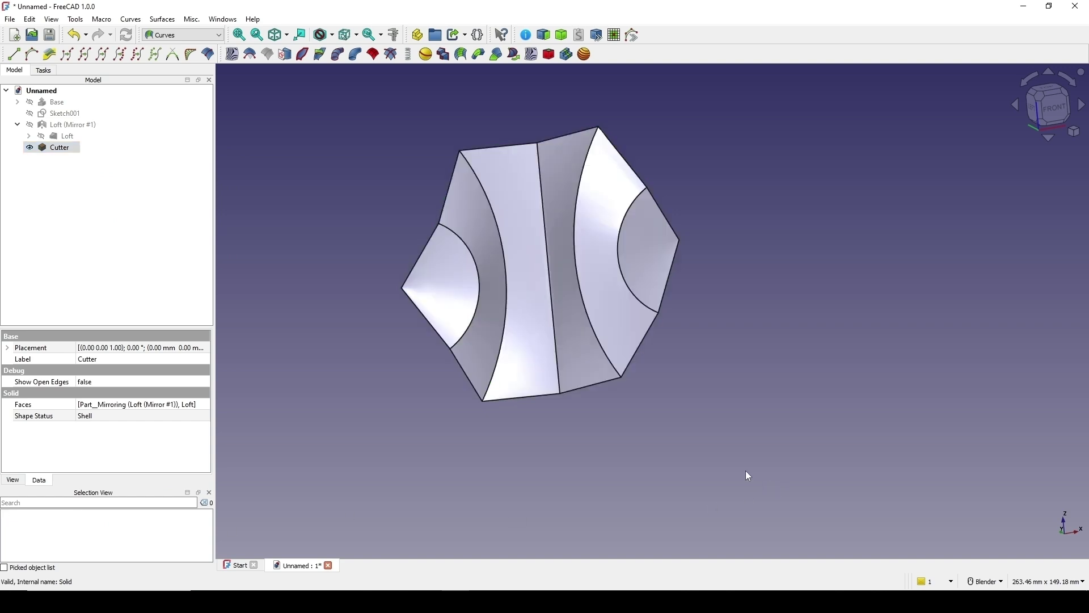
{"action": "middle_click_drag", "start_coordinate": [746, 471], "coordinate": [693, 462]}
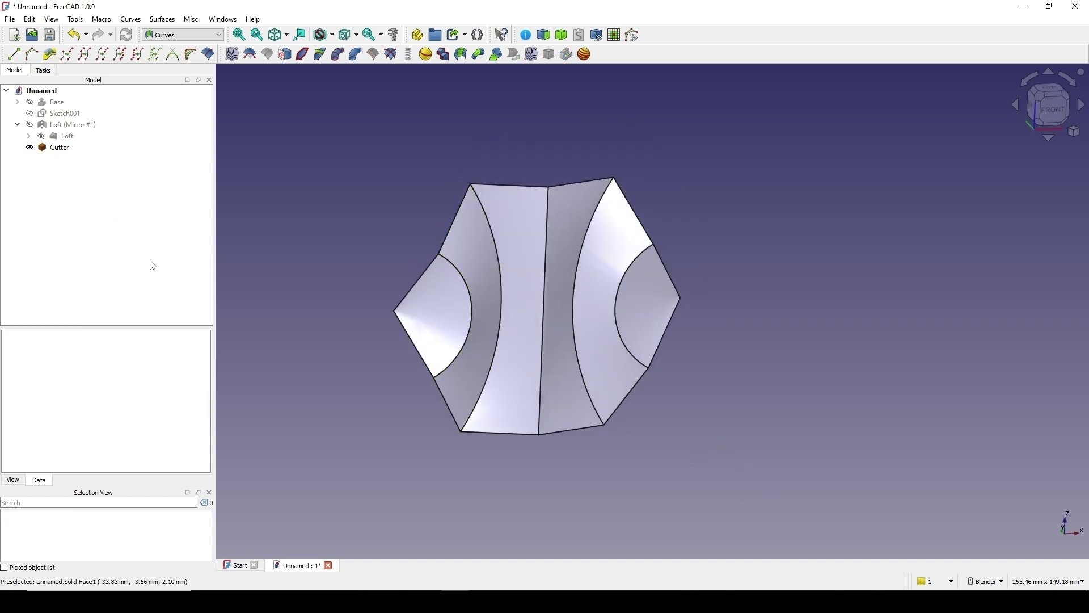
Show the hexagonal Base together with the Cutter surface and inspect how they intersect from the side
{"action": "left_click", "coordinate": [48, 106]}
{"action": "key", "text": "space"}
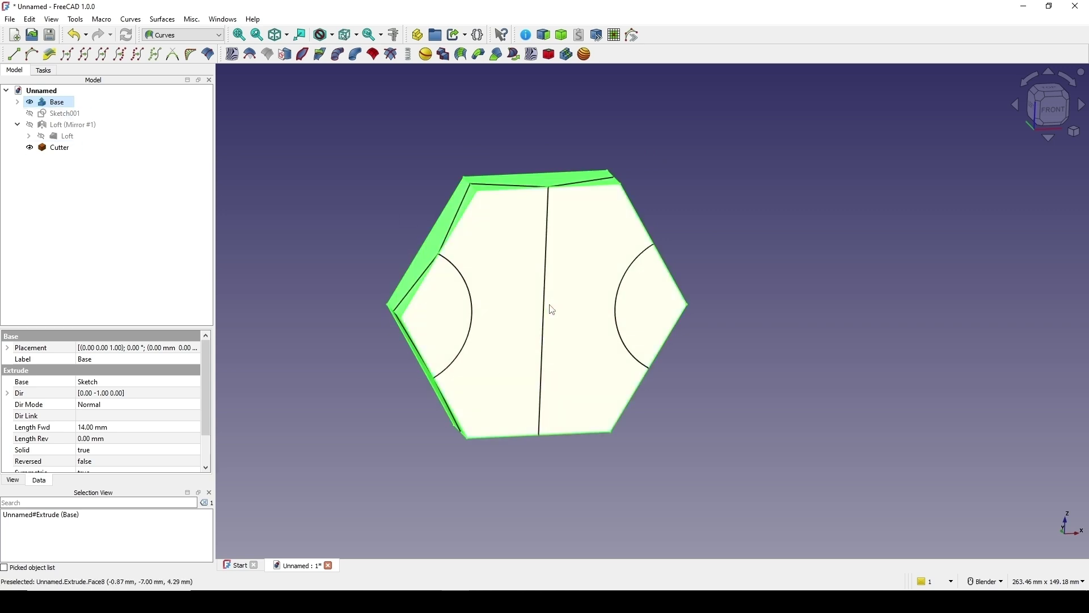
{"action": "middle_click_drag", "start_coordinate": [550, 309], "coordinate": [710, 241]}
{"action": "left_click", "coordinate": [709, 246]}
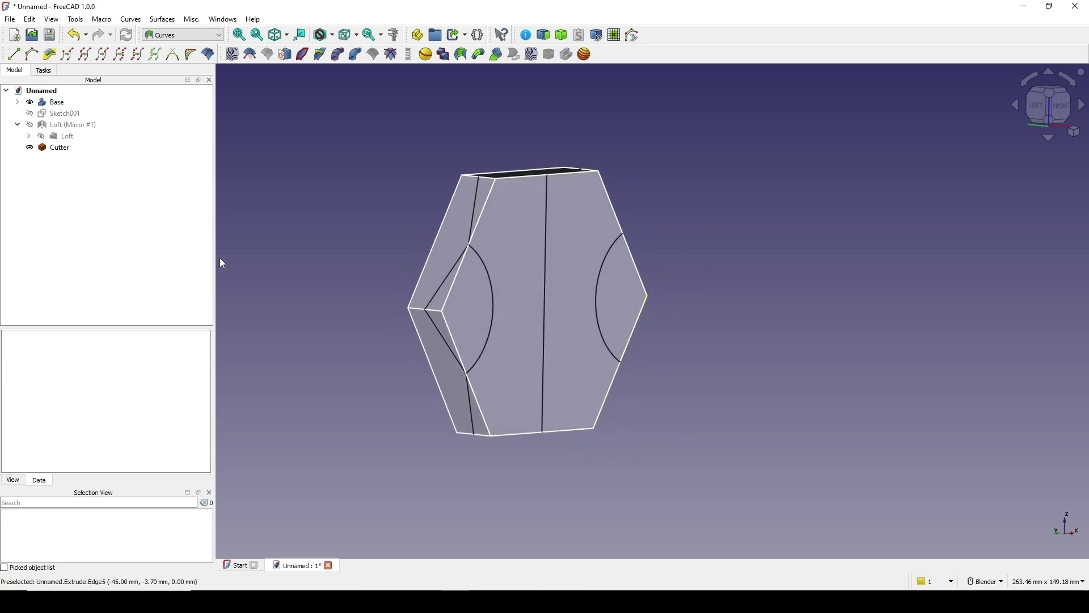
Switch to the Part workbench and slice the Base apart with the Cutter surface
{"action": "left_click", "coordinate": [74, 105]}
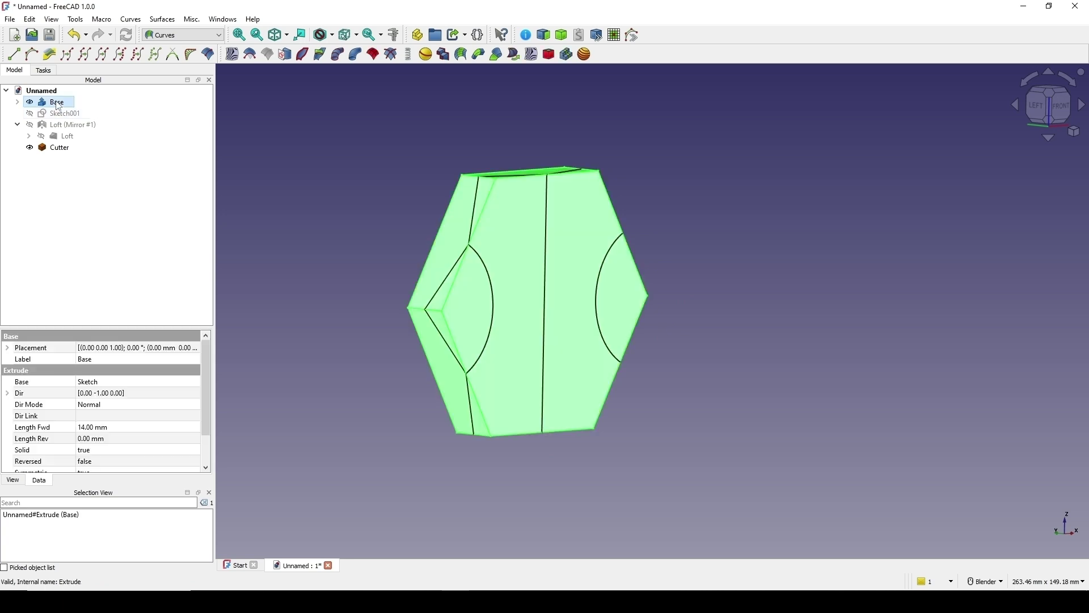
{"action": "left_click", "coordinate": [55, 147], "text": "ctrl"}
{"action": "left_click", "coordinate": [192, 36]}
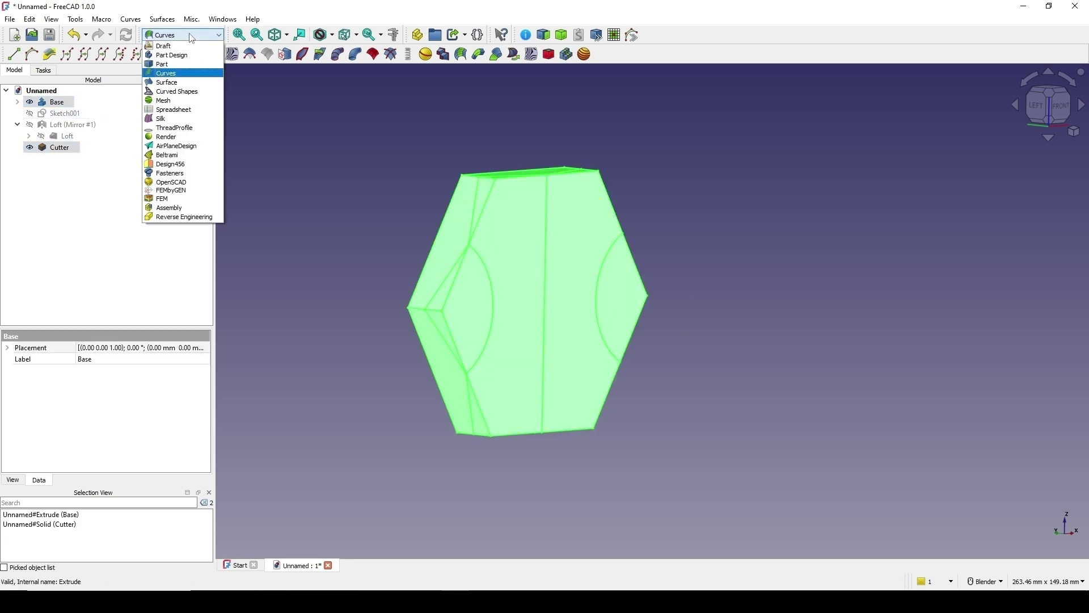
{"action": "left_click", "coordinate": [171, 65]}
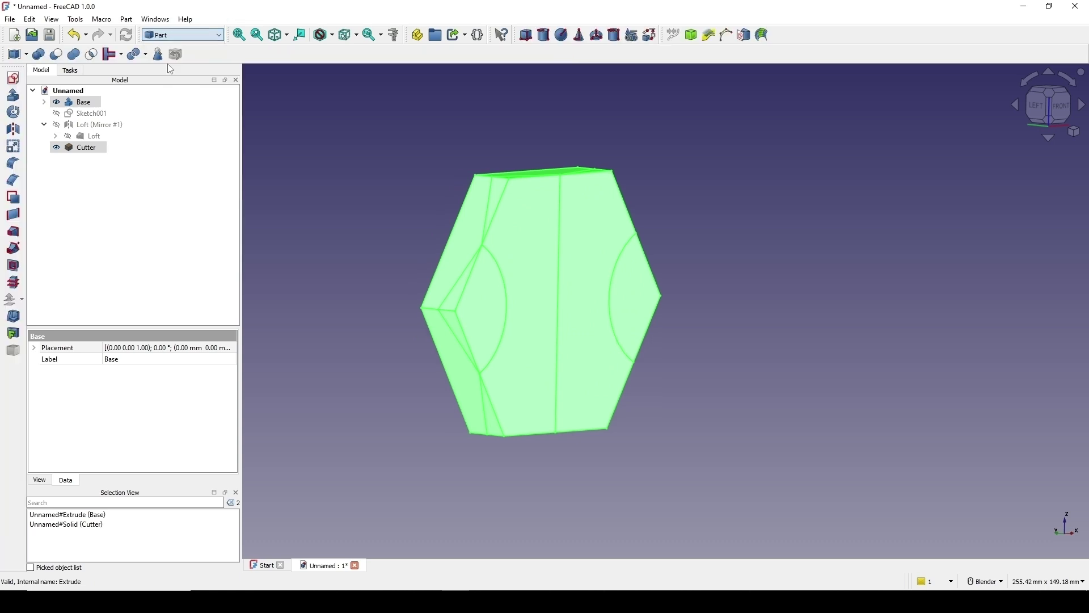
{"action": "left_click", "coordinate": [129, 20]}
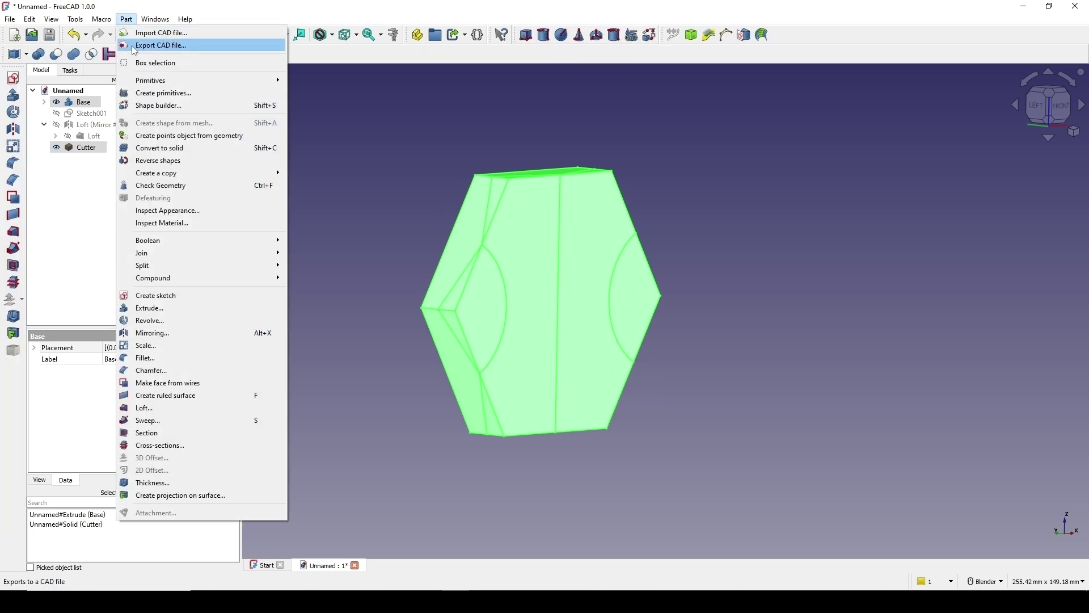
{"action": "mouse_move", "coordinate": [146, 267]}
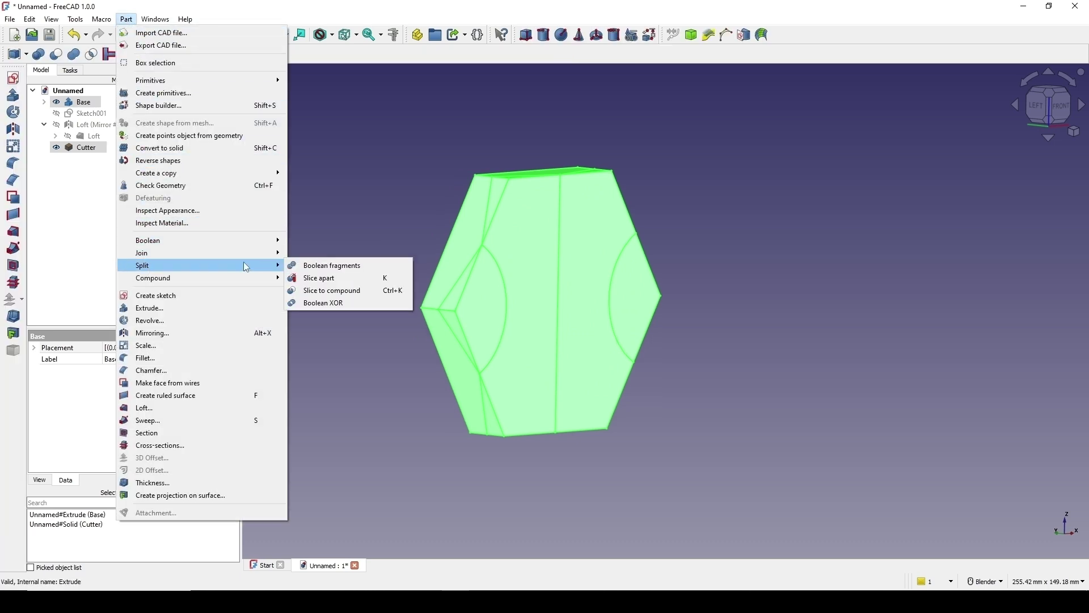
{"action": "left_click", "coordinate": [341, 281]}
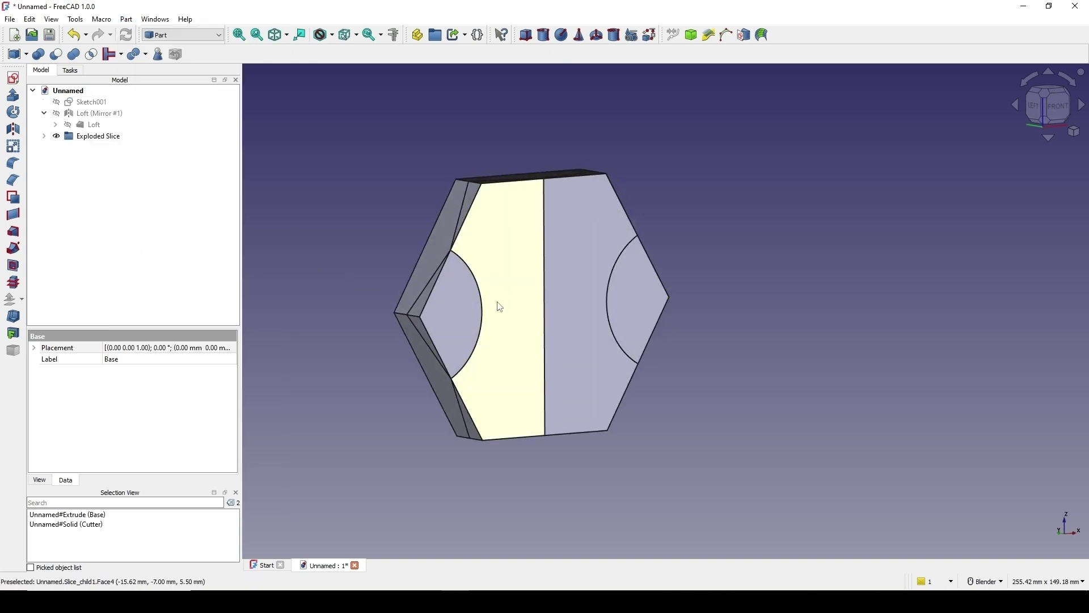
Hide the four cut-off slice pieces covering the curved relief, leaving only the sculpted hexagonal tile displayed
{"action": "left_click", "coordinate": [461, 318]}
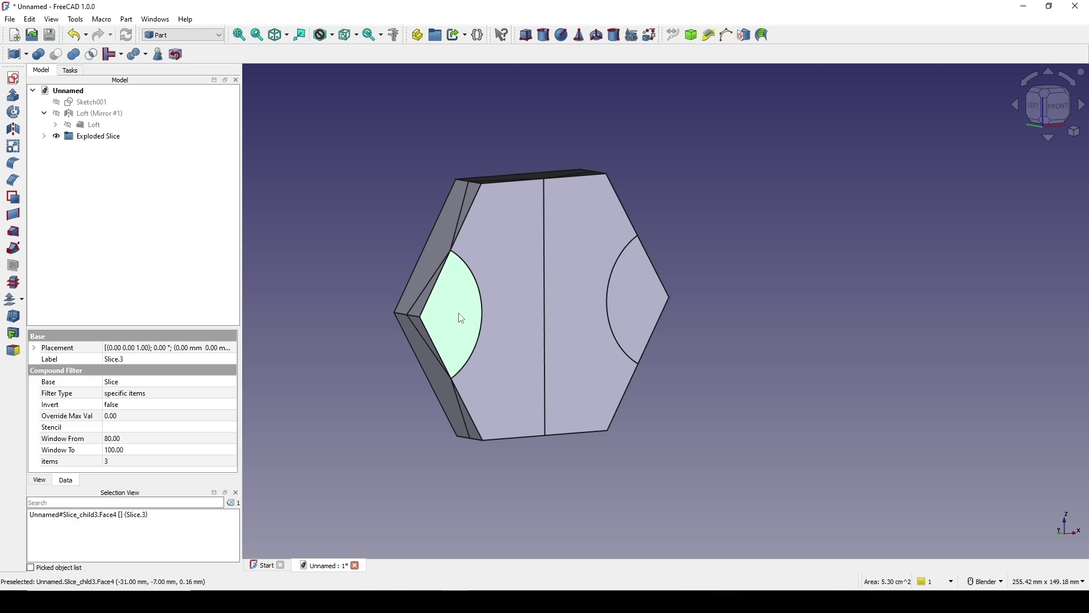
{"action": "left_click", "coordinate": [643, 317]}
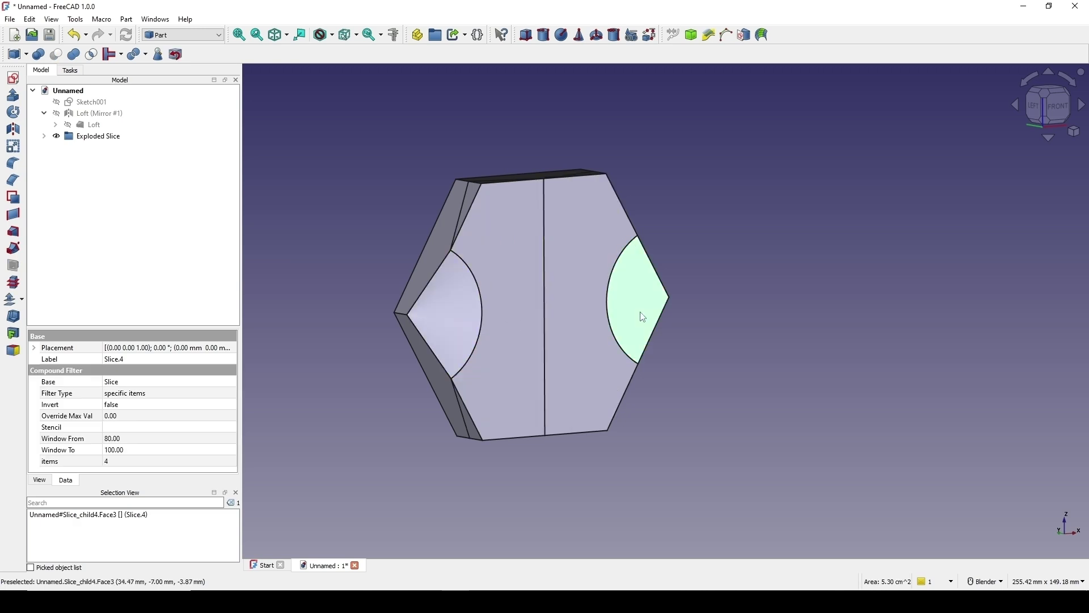
{"action": "middle_click_drag", "start_coordinate": [573, 352], "coordinate": [540, 334]}
{"action": "left_click", "coordinate": [540, 334]}
{"action": "key", "text": "space"}
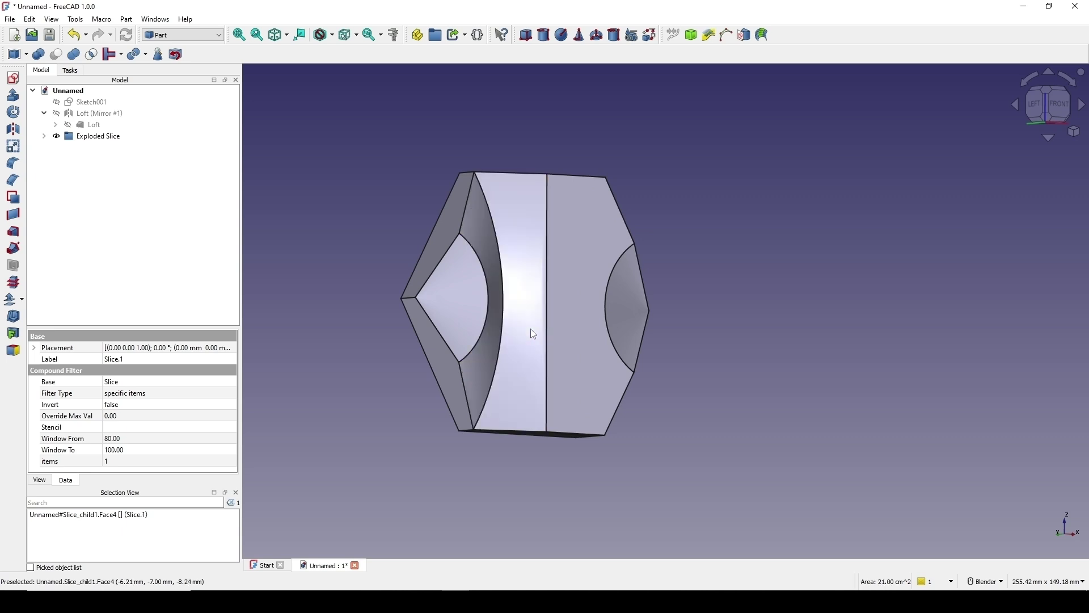
{"action": "left_click", "coordinate": [577, 330]}
{"action": "key", "text": "space"}
{"action": "middle_click_drag", "start_coordinate": [571, 324], "coordinate": [630, 305]}
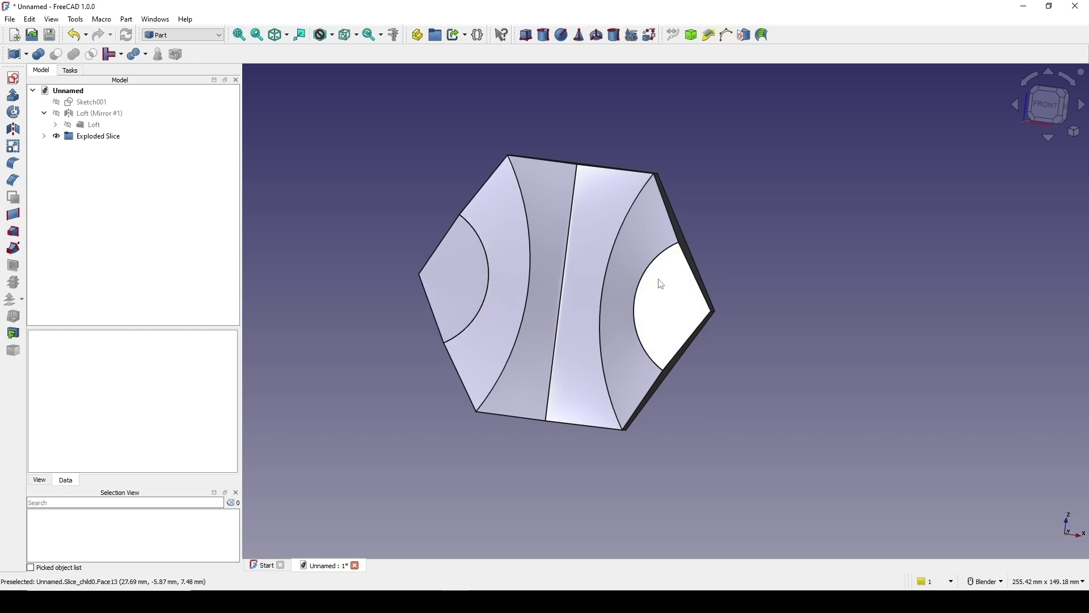
{"action": "left_click", "coordinate": [1047, 111]}
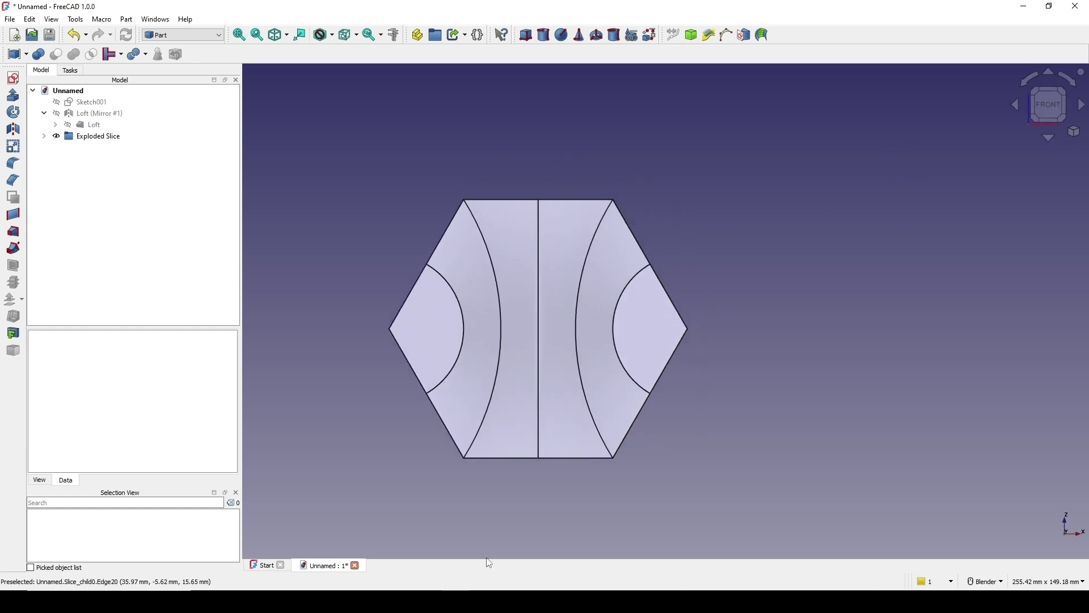
Switch to the Draft workbench and clone the Slice.0 piece from the Exploded Slice group
{"action": "left_click", "coordinate": [44, 137]}
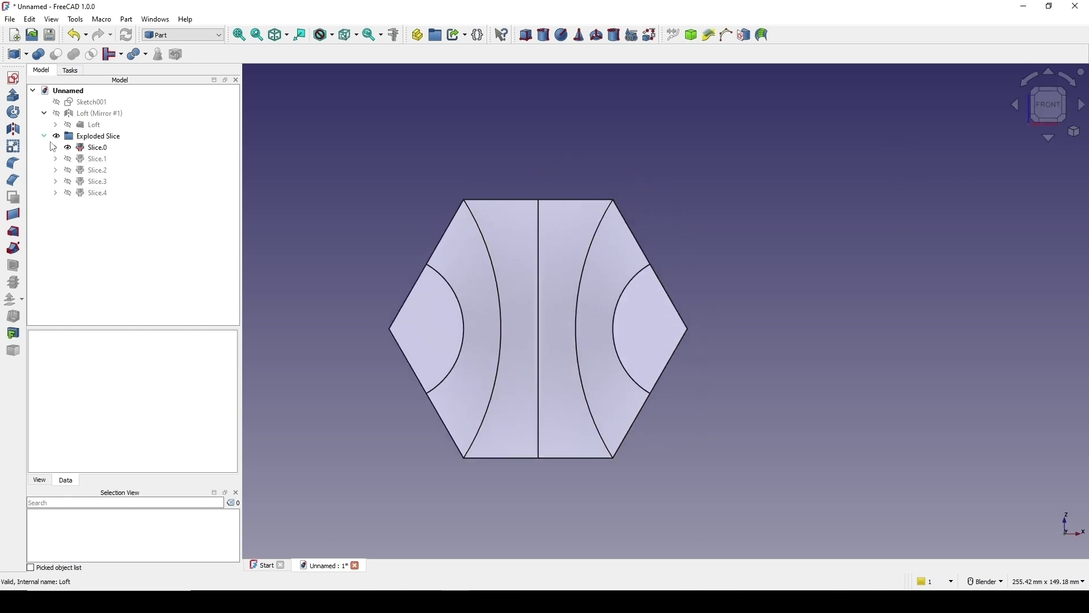
{"action": "left_click", "coordinate": [106, 149]}
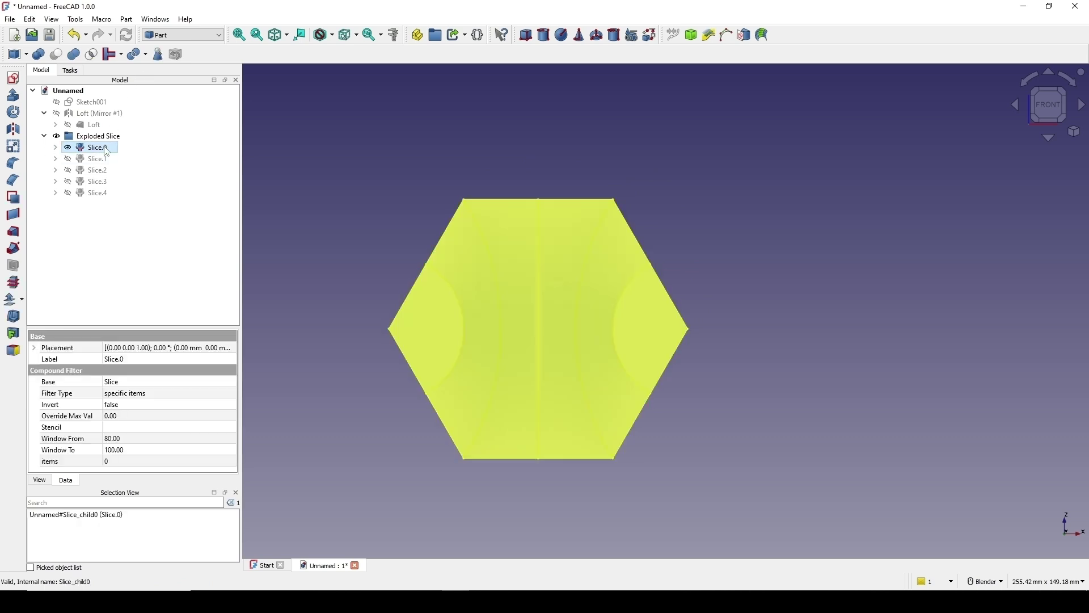
{"action": "left_click", "coordinate": [180, 35]}
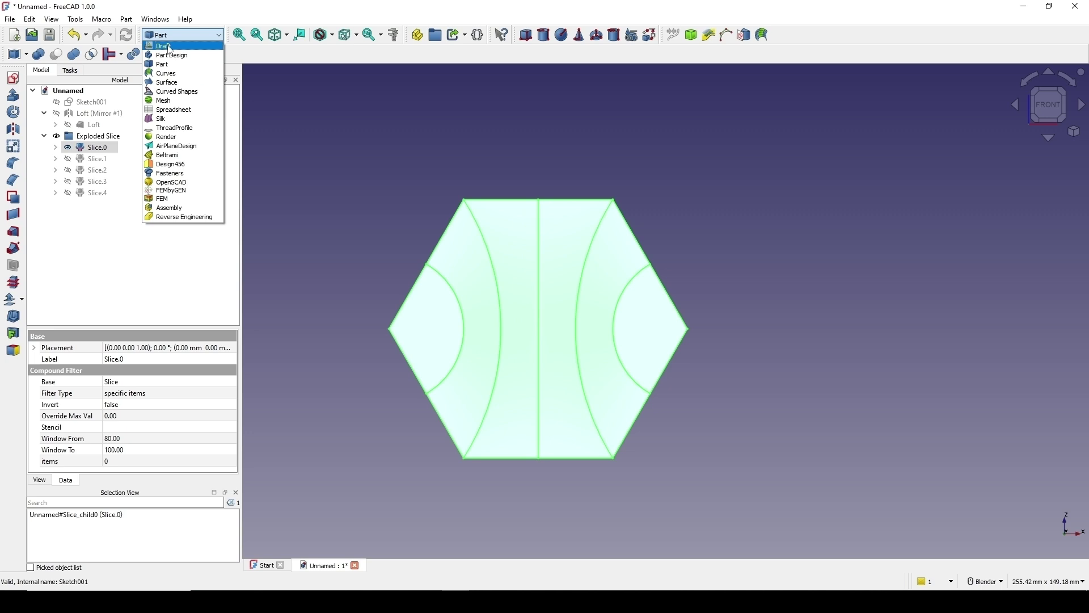
{"action": "left_click", "coordinate": [170, 48]}
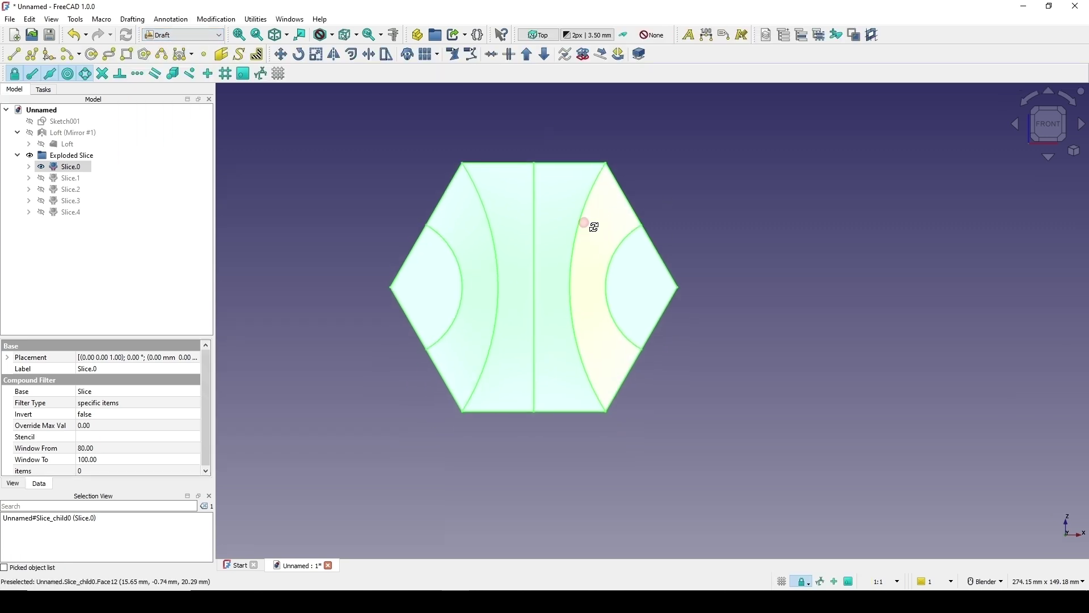
{"action": "mouse_move", "coordinate": [594, 227]}
{"action": "middle_mouse_down"}
{"action": "mouse_move", "coordinate": [627, 238]}
{"action": "mouse_move", "coordinate": [613, 236]}
{"action": "middle_mouse_up"}
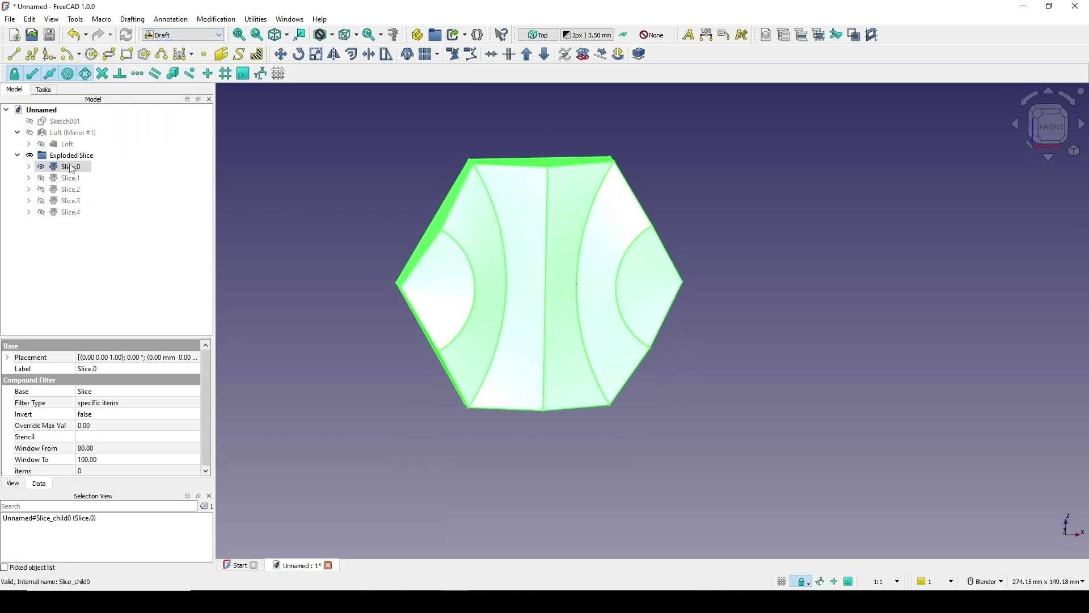
{"action": "left_click", "coordinate": [408, 54]}
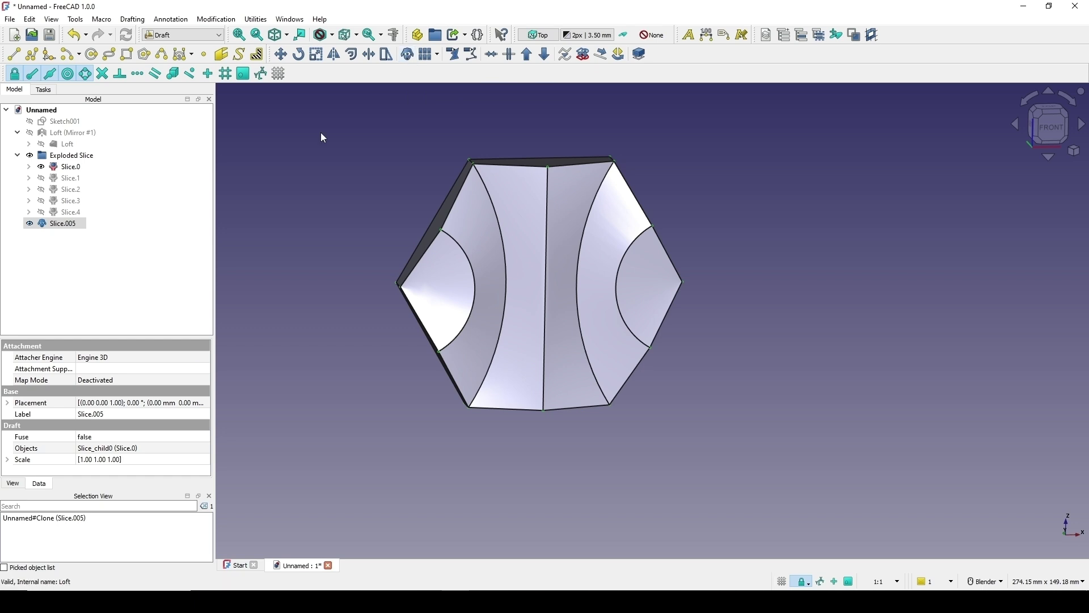
Rename the Slice.0 piece as Original and hide it, leaving its clone selected
{"action": "right_click", "coordinate": [74, 167]}
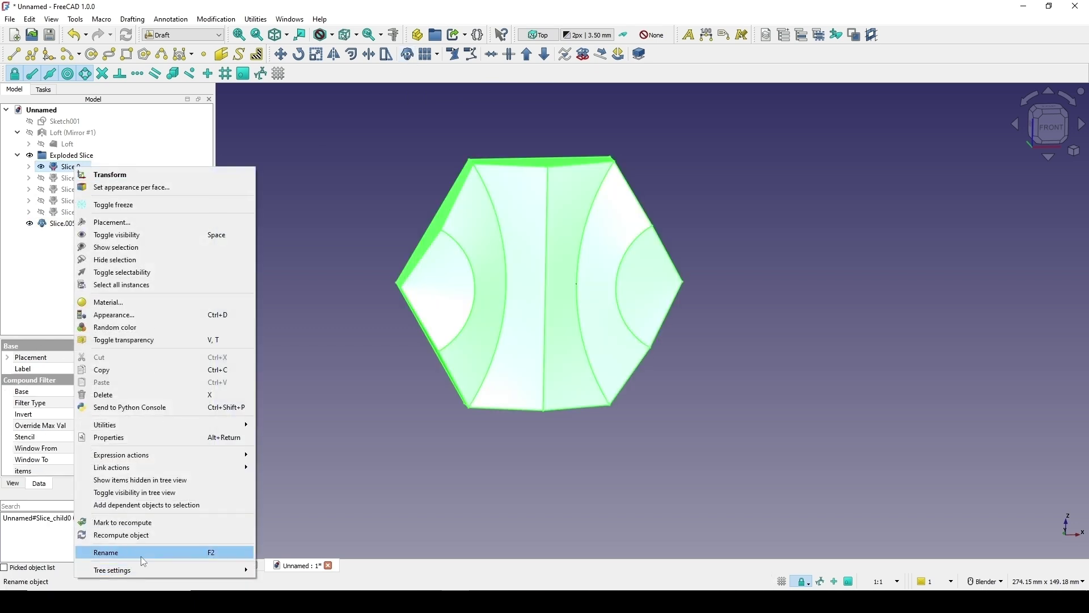
{"action": "left_click", "coordinate": [144, 553]}
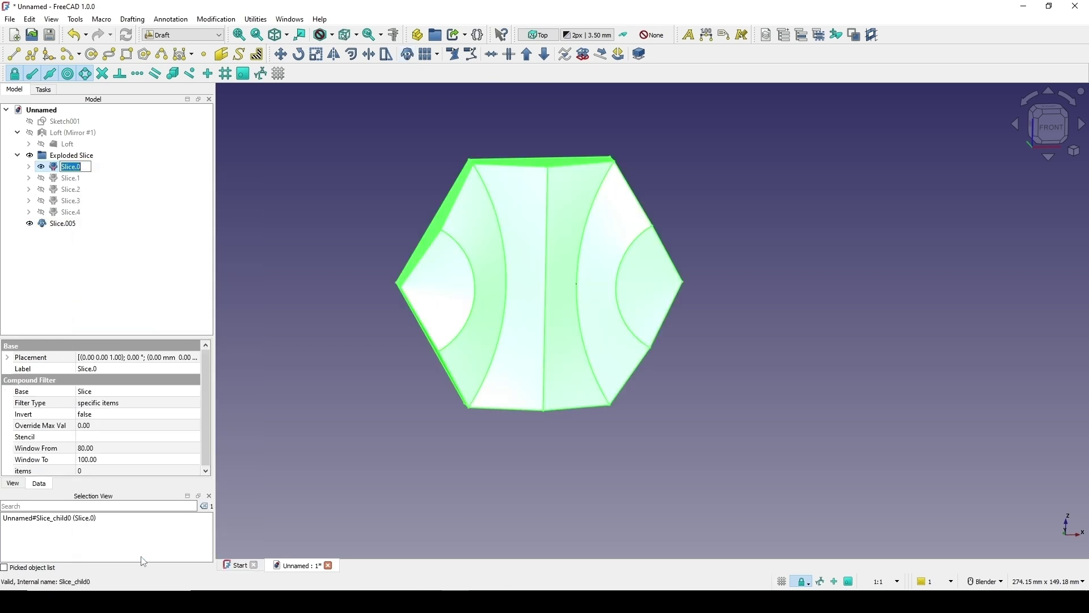
{"action": "type", "text": "Original"}
{"action": "key", "text": "Return"}
{"action": "left_click", "coordinate": [67, 226]}
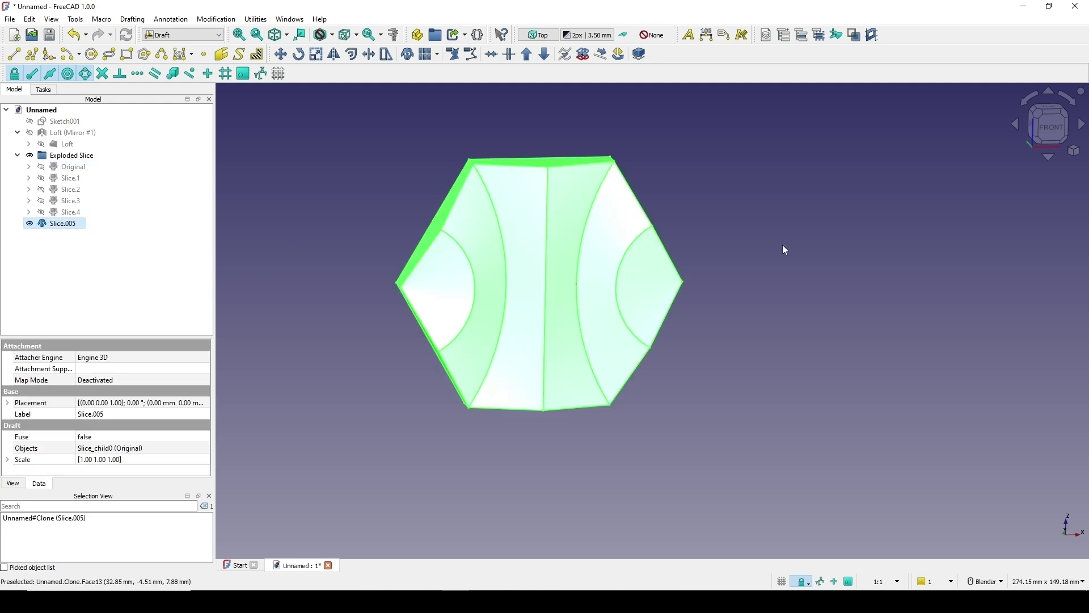
Set the Draft working plane to Front (XZ)
{"action": "middle_click_drag", "start_coordinate": [374, 199], "coordinate": [359, 236], "text": "shift"}
{"action": "left_click", "coordinate": [1050, 123]}
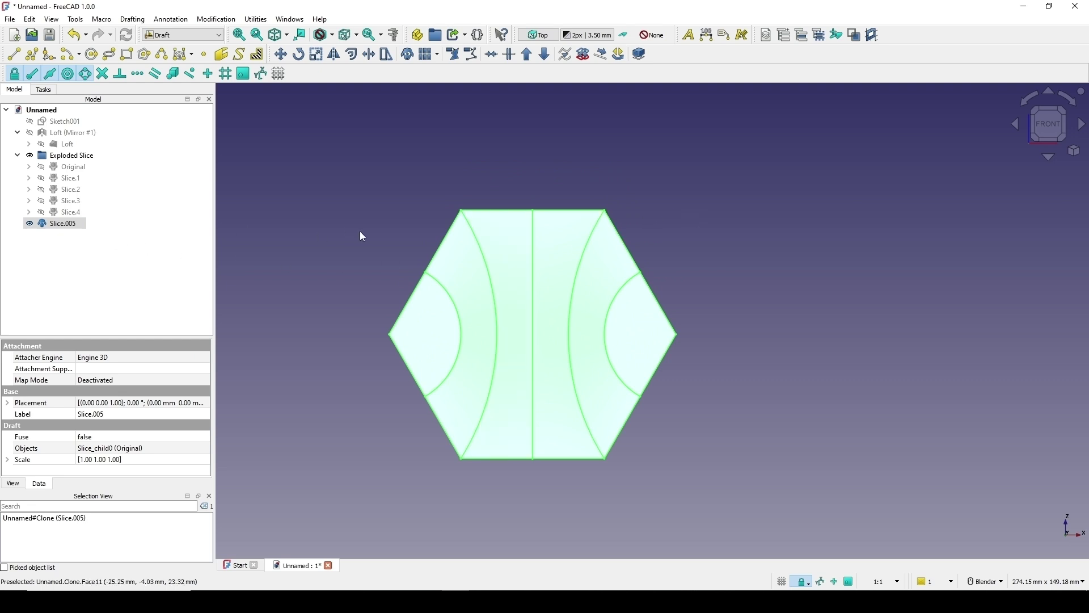
{"action": "scroll", "coordinate": [363, 236], "scroll_direction": "down", "scroll_amount": 2}
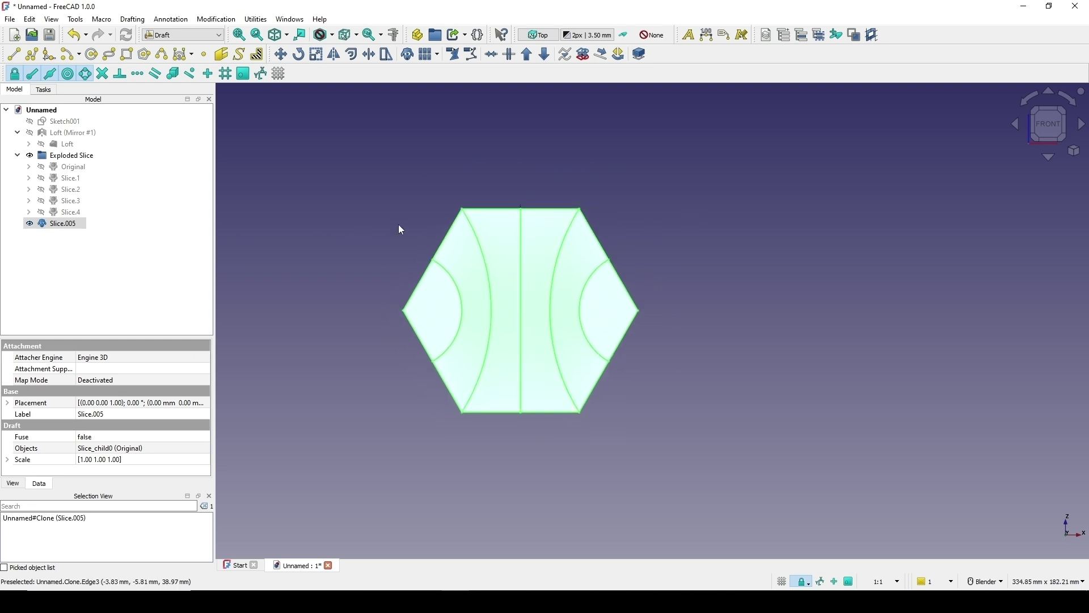
{"action": "middle_click_drag", "start_coordinate": [402, 230], "coordinate": [516, 244]}
{"action": "left_click", "coordinate": [605, 233]}
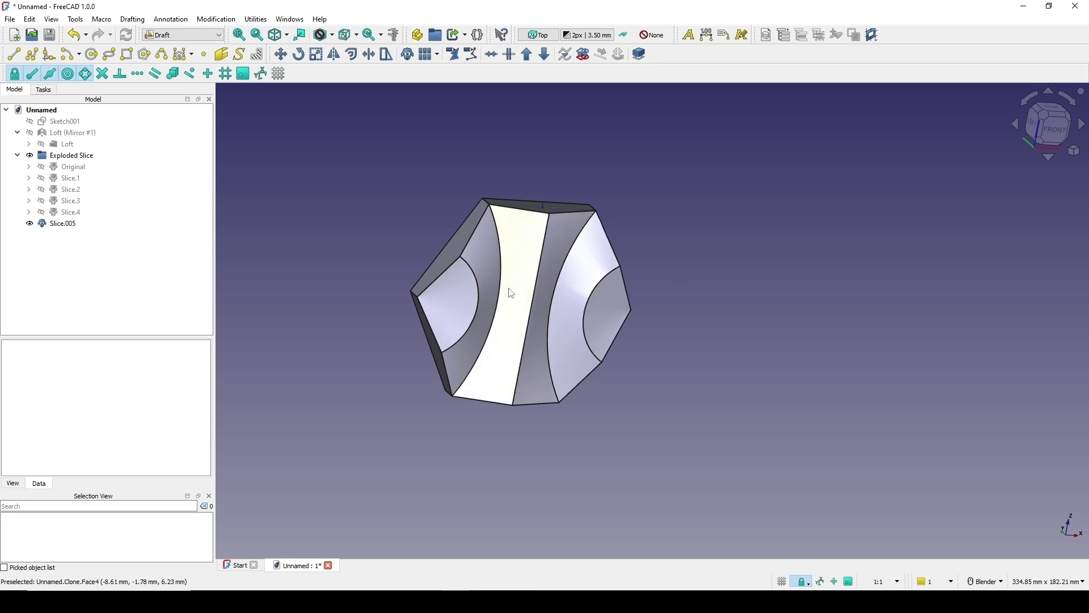
{"action": "middle_click_drag", "start_coordinate": [511, 293], "coordinate": [542, 260]}
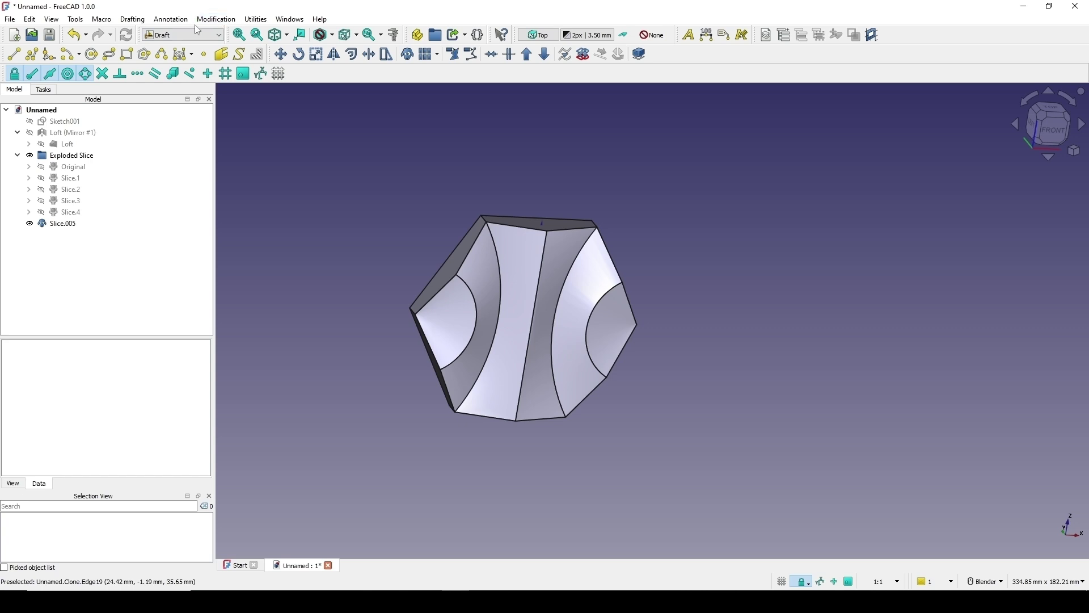
{"action": "left_click", "coordinate": [255, 20]}
{"action": "left_click", "coordinate": [510, 5]}
{"action": "left_click", "coordinate": [266, 21]}
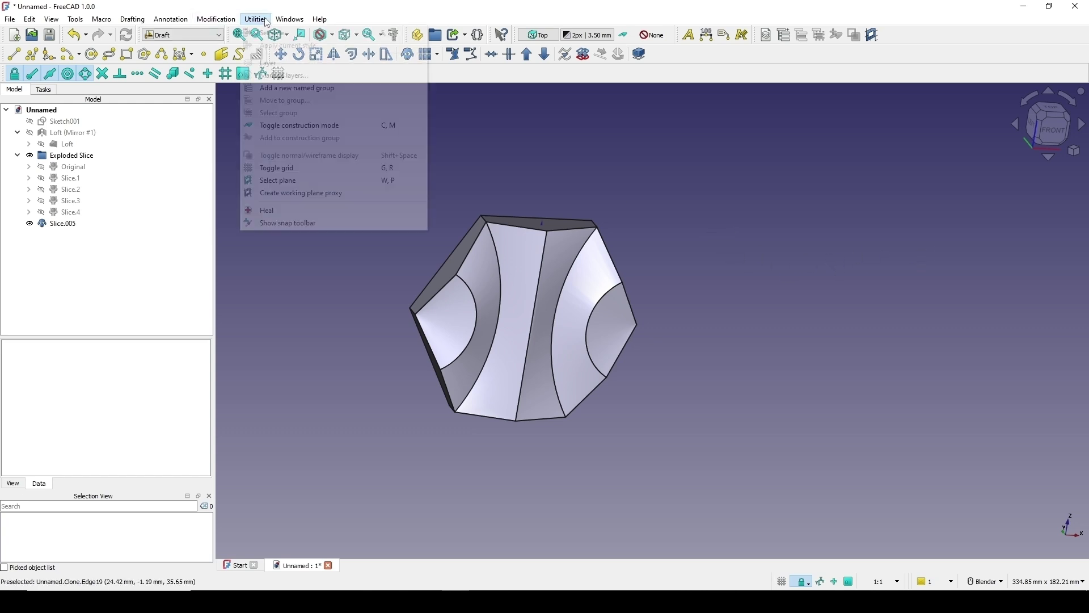
{"action": "left_click", "coordinate": [312, 180]}
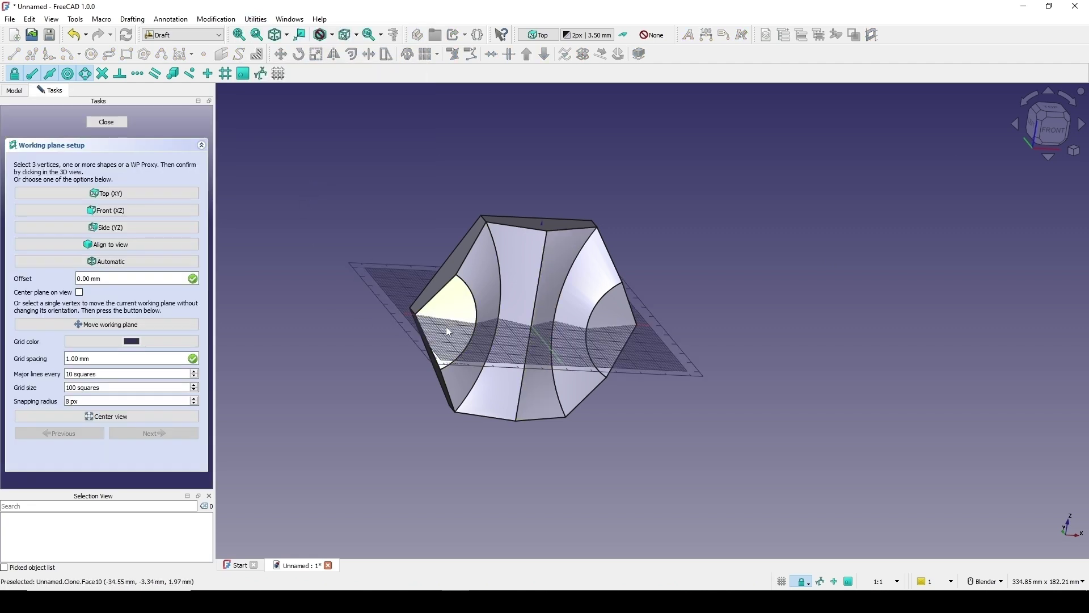
{"action": "left_click", "coordinate": [111, 213]}
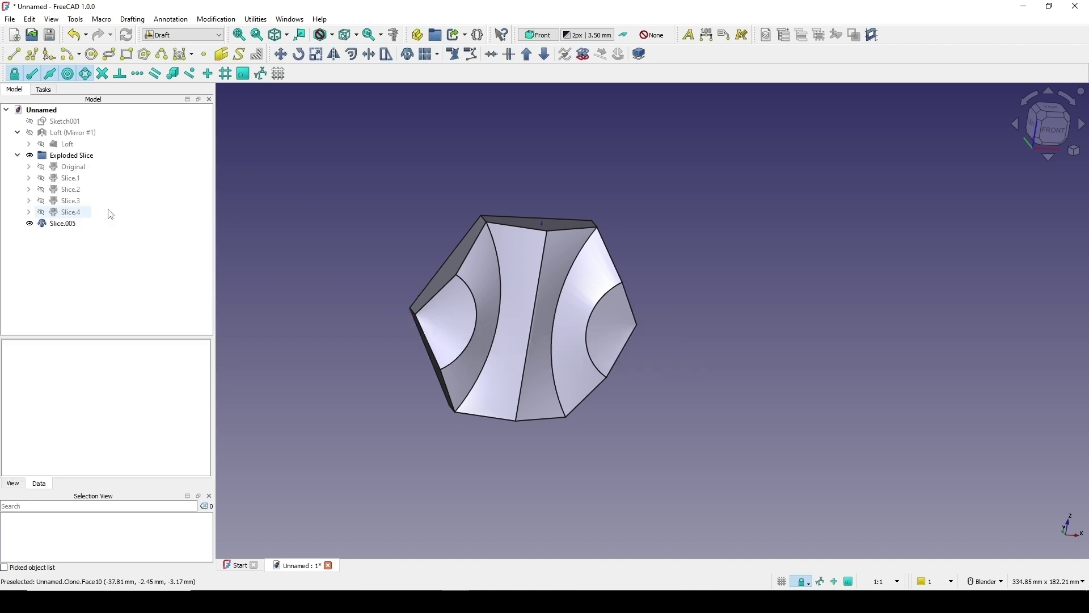
Try to move the cloned tile 77.94 mm upward by snapping its lower-left corner to the original upper-left corner position
{"action": "middle_click_drag", "start_coordinate": [682, 284], "coordinate": [706, 233]}
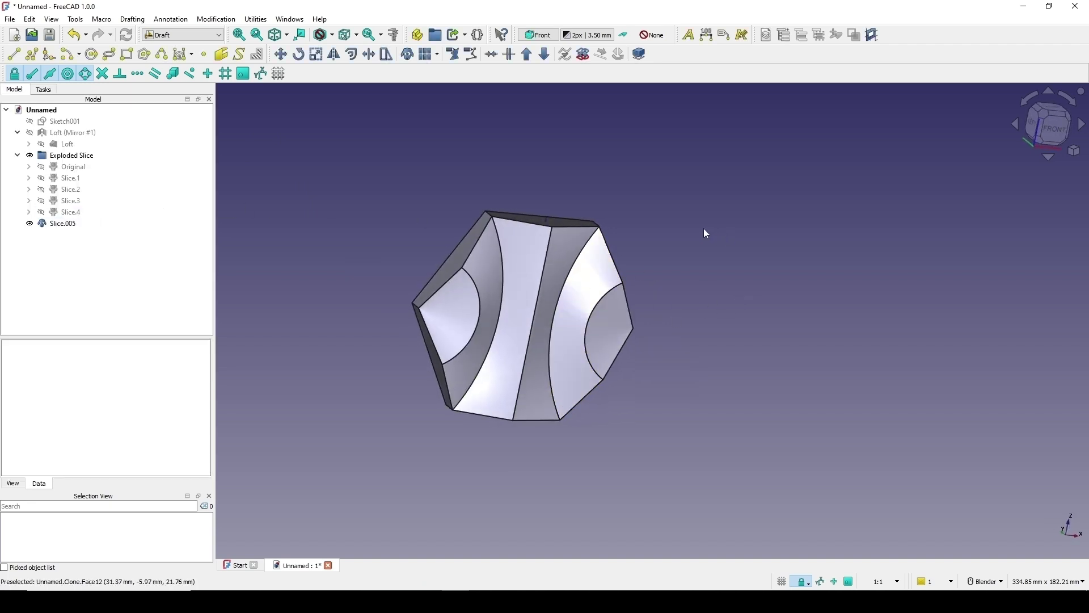
{"action": "left_click", "coordinate": [1049, 138]}
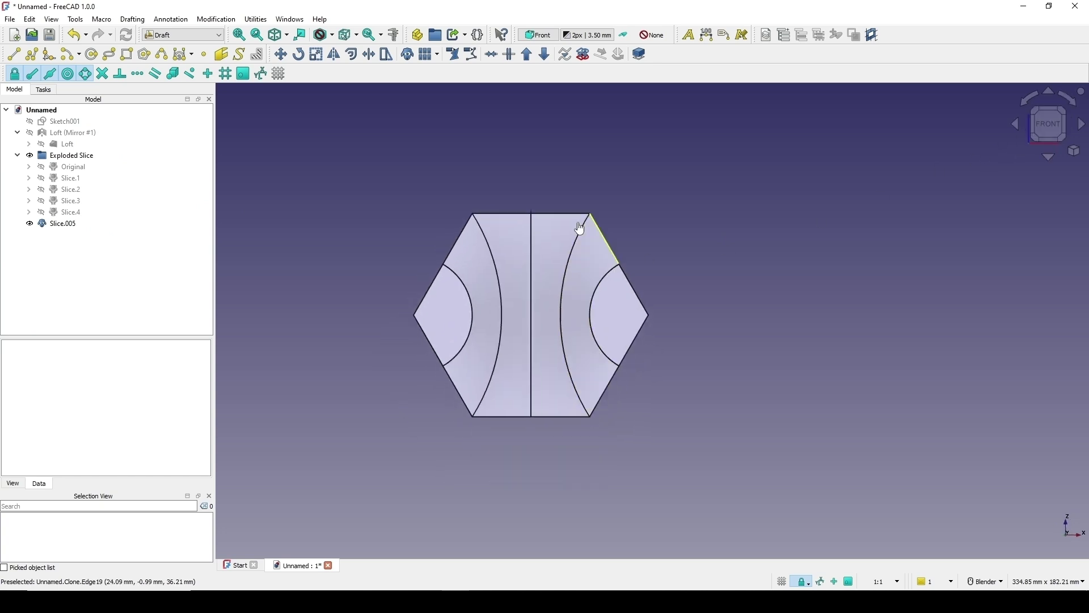
{"action": "left_click", "coordinate": [64, 223]}
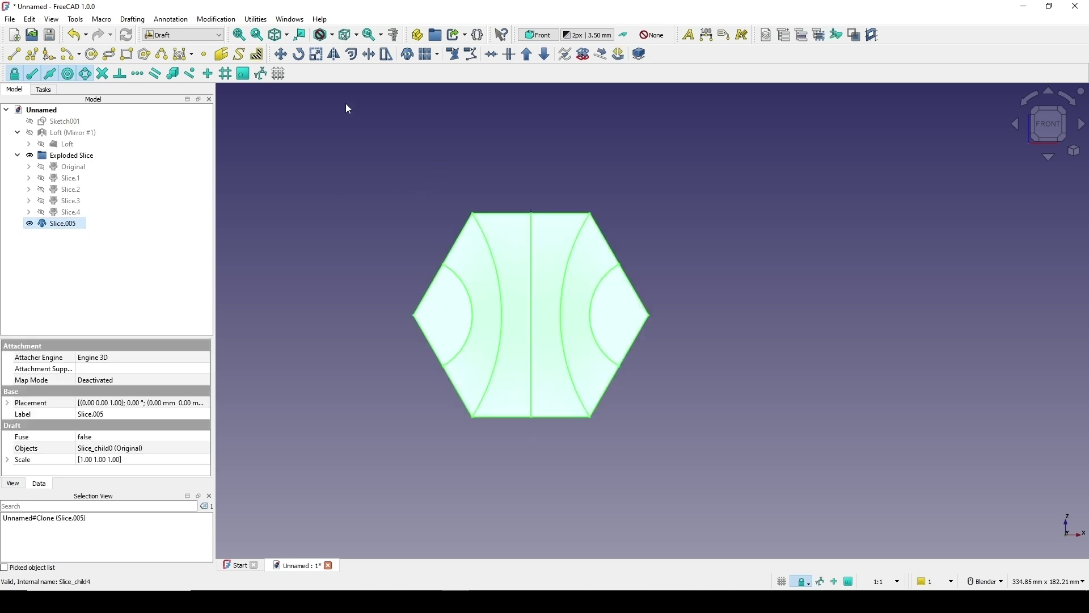
{"action": "left_click", "coordinate": [281, 55]}
{"action": "left_click", "coordinate": [514, 341]}
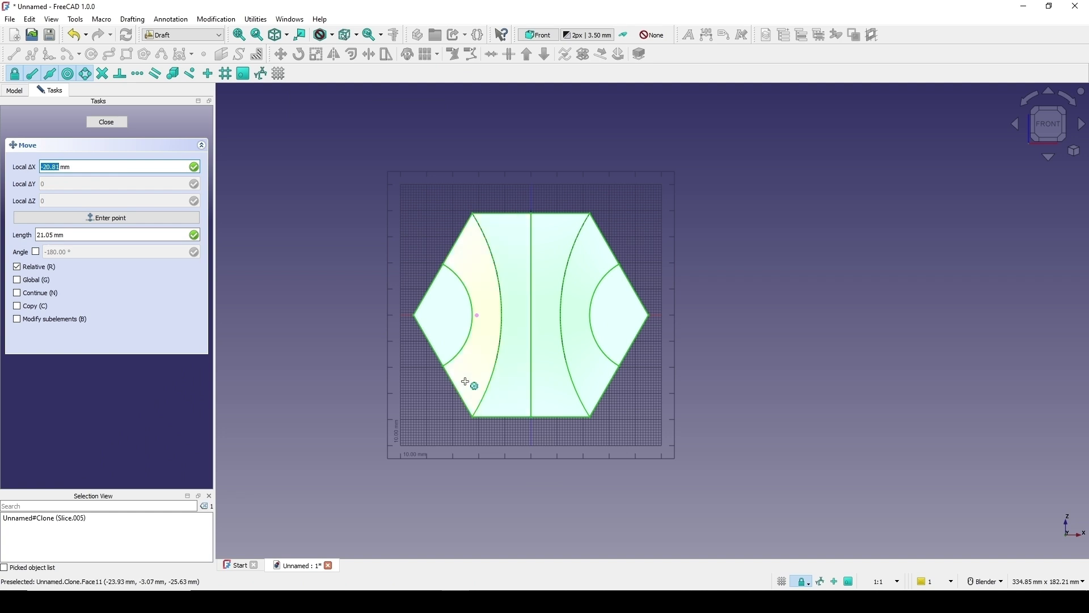
{"action": "left_click", "coordinate": [13, 75]}
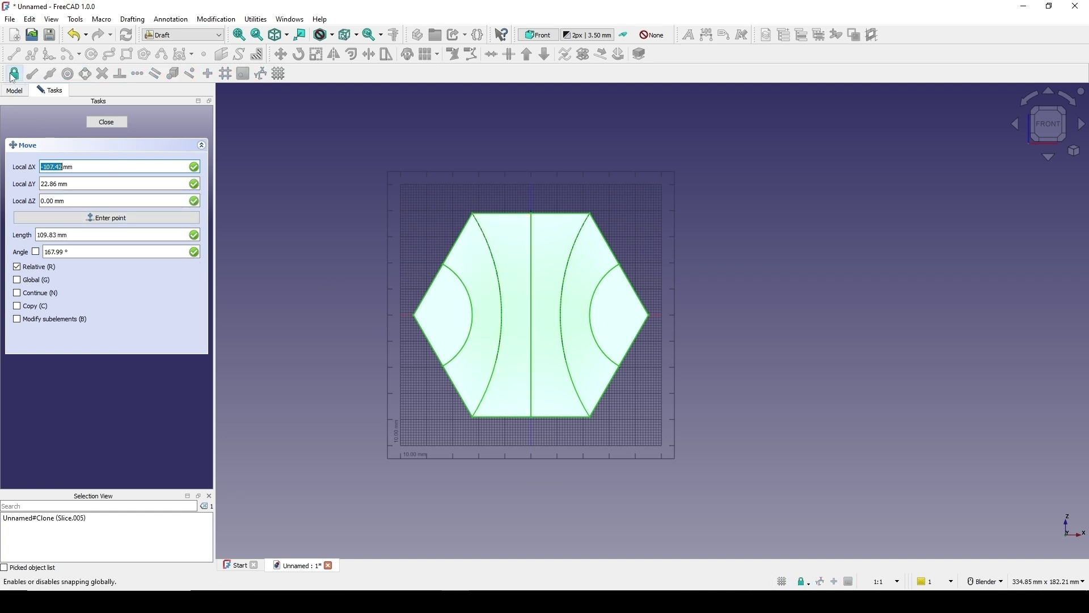
{"action": "left_click", "coordinate": [14, 74]}
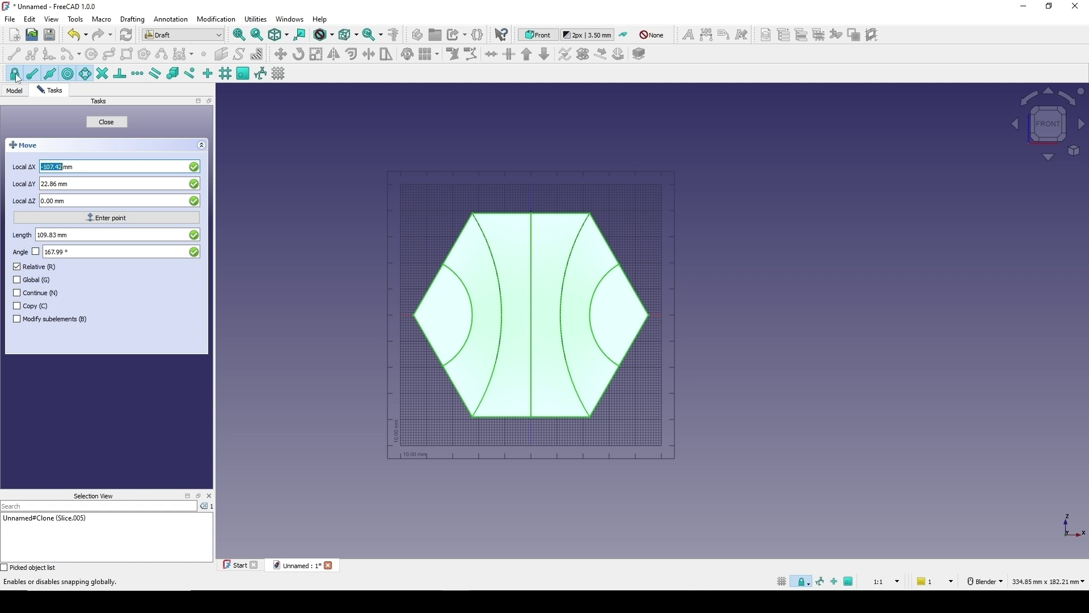
{"action": "key", "text": "shift"}
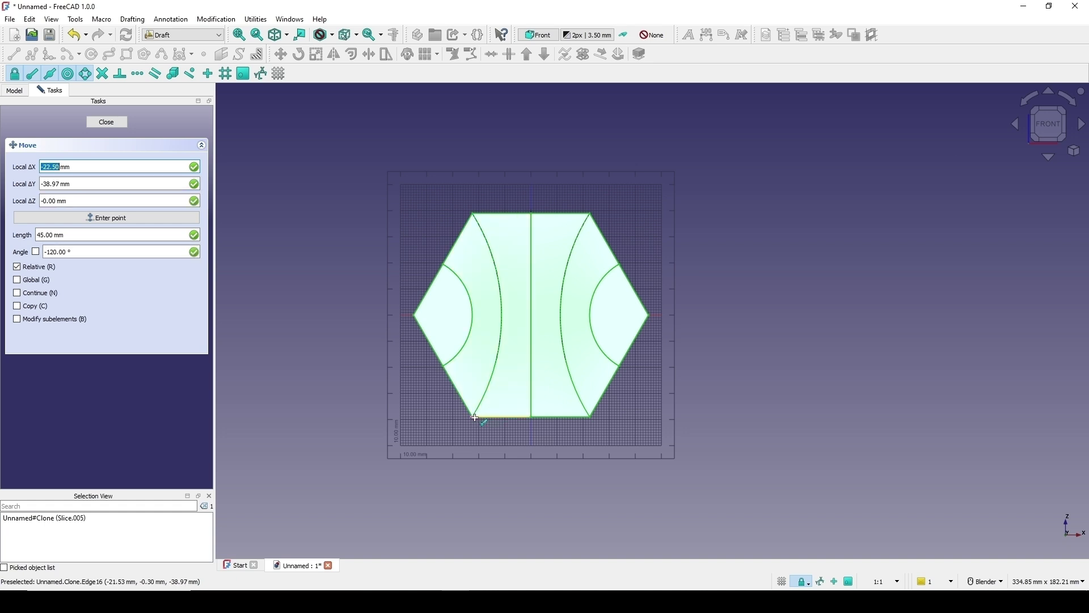
{"action": "left_click", "coordinate": [474, 418]}
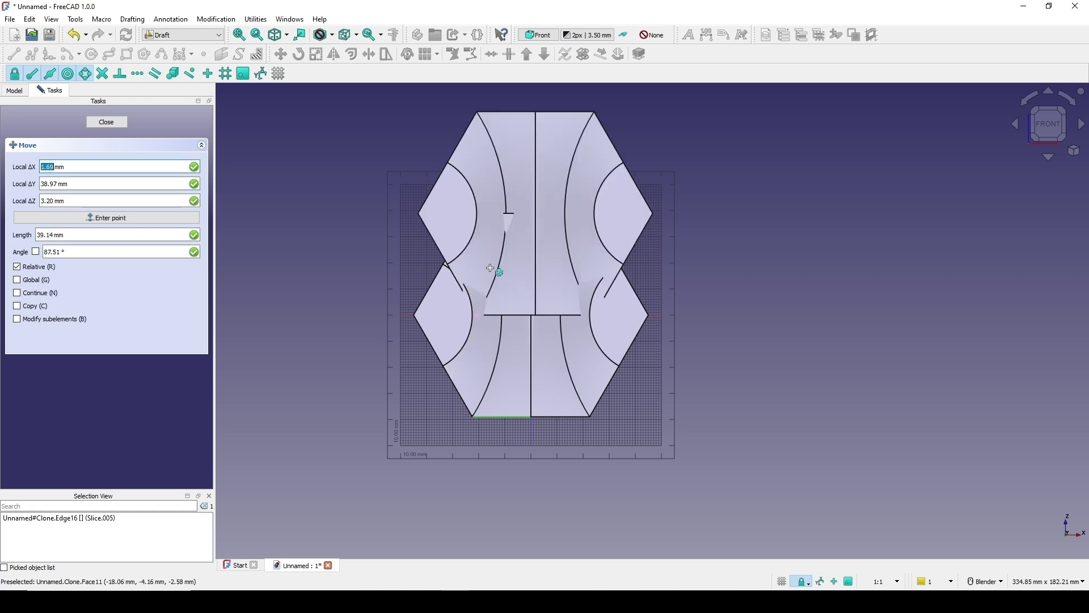
{"action": "key", "text": "shift"}
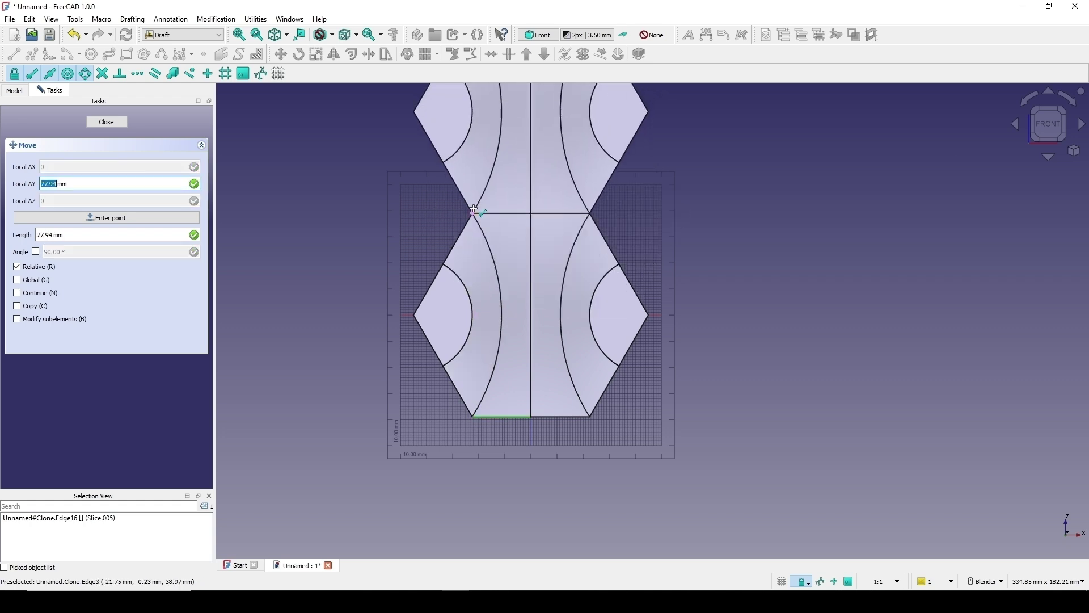
{"action": "left_click", "coordinate": [476, 210]}
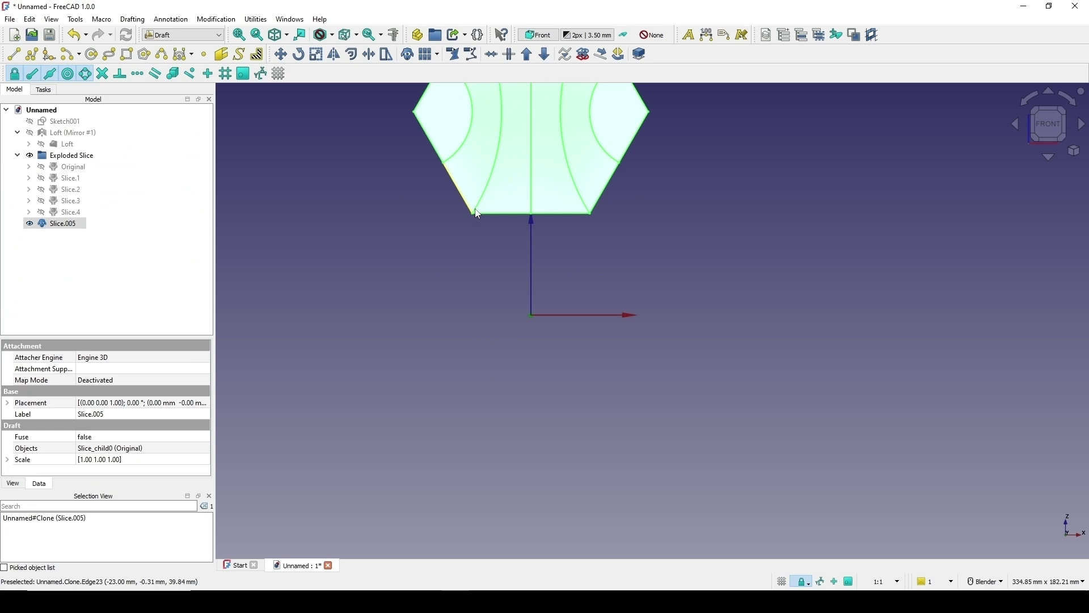
Undo the cloned tile's upward move
{"action": "scroll", "coordinate": [488, 217], "scroll_direction": "down", "scroll_amount": 3}
{"action": "scroll", "coordinate": [529, 135], "scroll_direction": "up", "scroll_amount": 5}
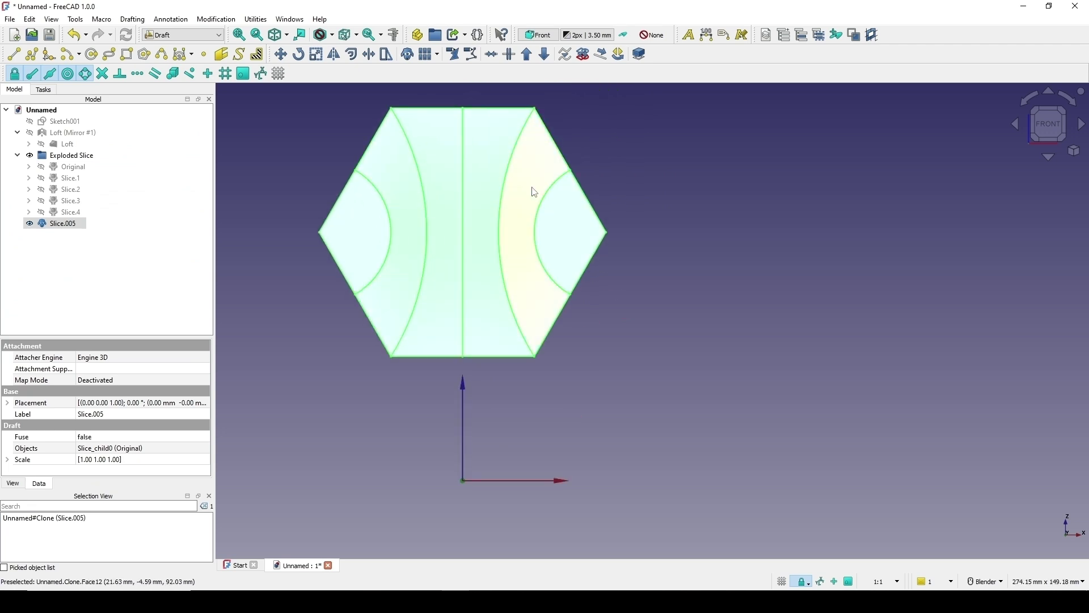
{"action": "scroll", "coordinate": [516, 226], "scroll_direction": "down", "scroll_amount": 2}
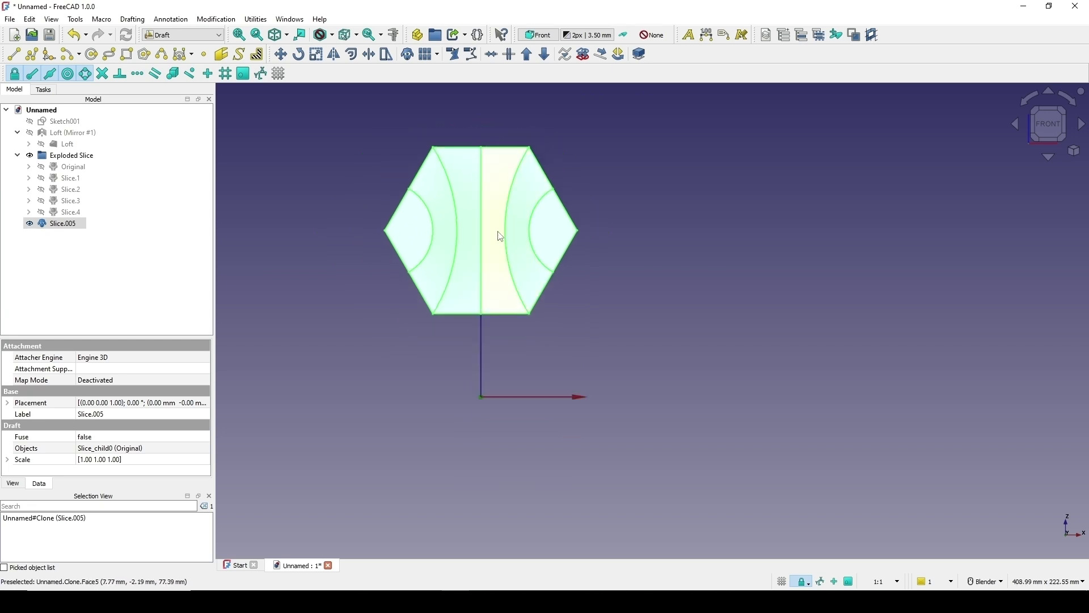
{"action": "key", "text": "ctrl+z"}
{"action": "middle_click_drag", "start_coordinate": [492, 265], "coordinate": [532, 170], "text": "shift"}
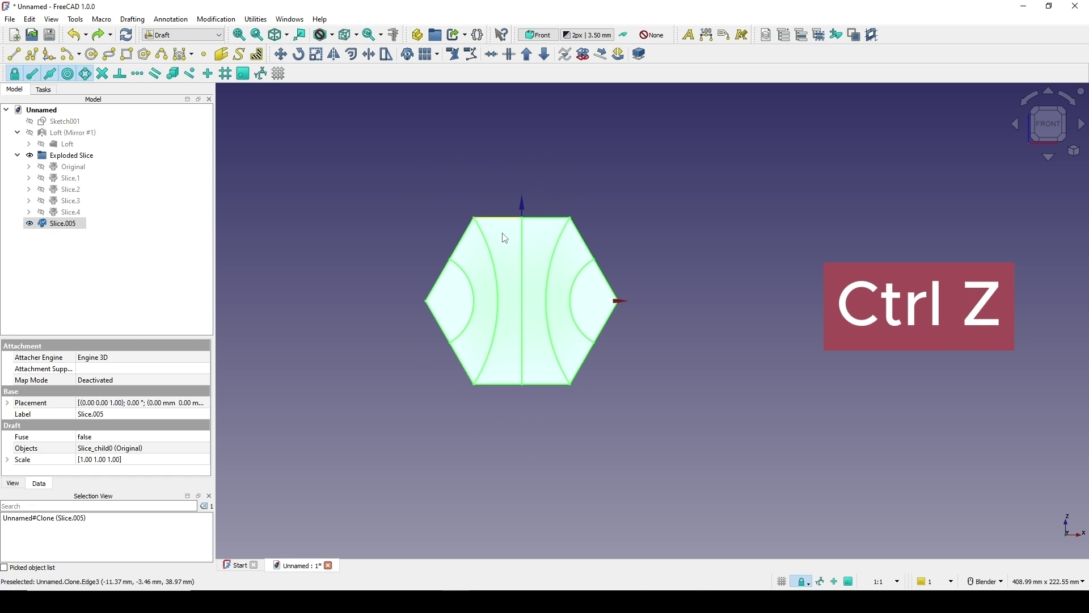
Copy the tile 77.94 mm upward using Move with Continue and Copy enabled, snapping its lower-left corner to its upper-left corner position
{"action": "left_click", "coordinate": [290, 59]}
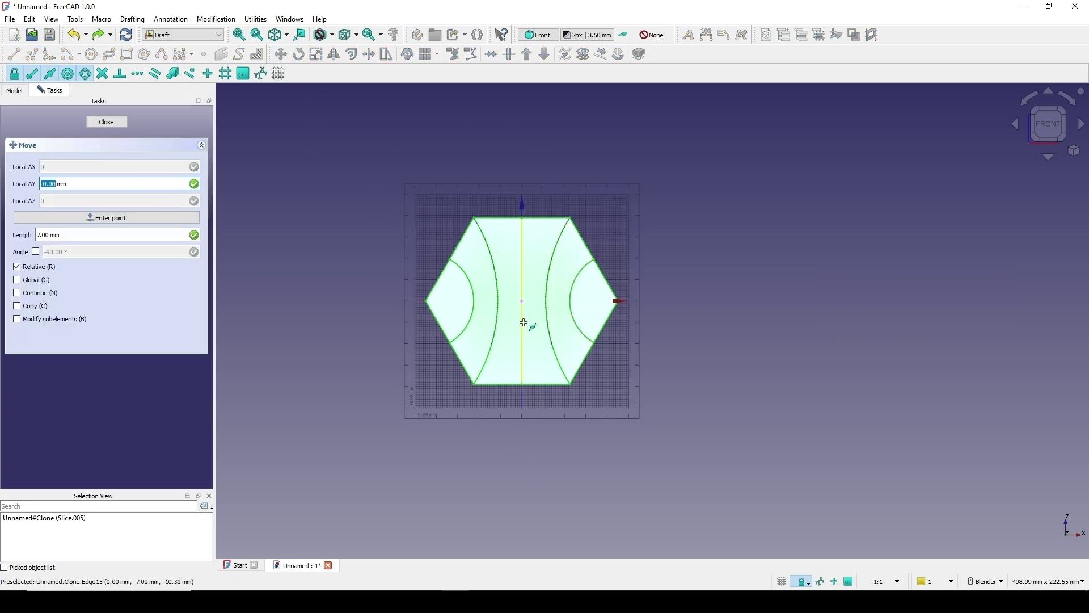
{"action": "scroll", "coordinate": [498, 326], "scroll_direction": "up", "scroll_amount": 1}
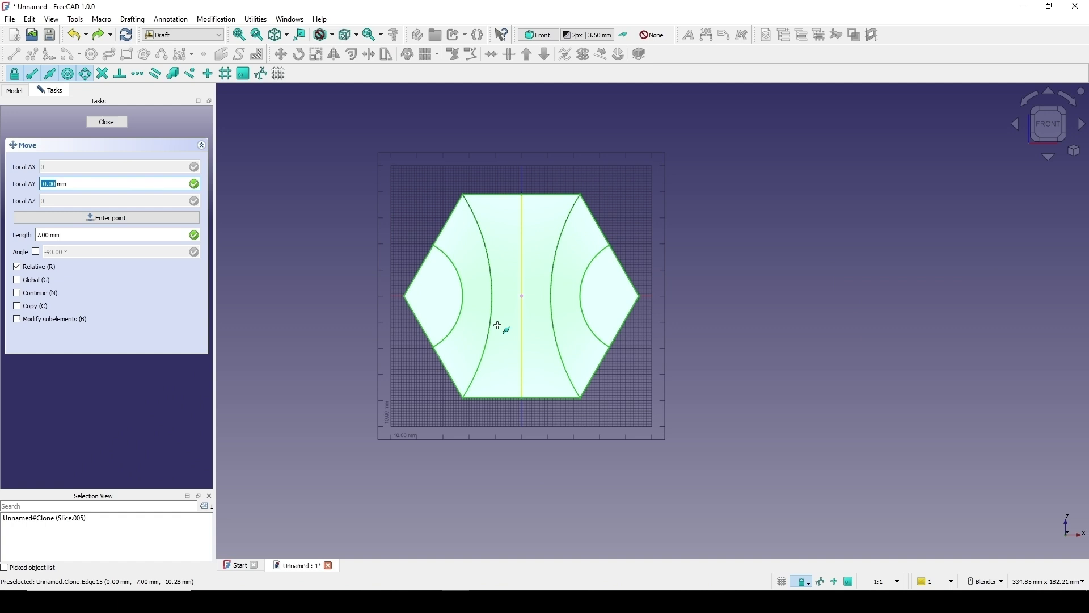
{"action": "left_click", "coordinate": [17, 295]}
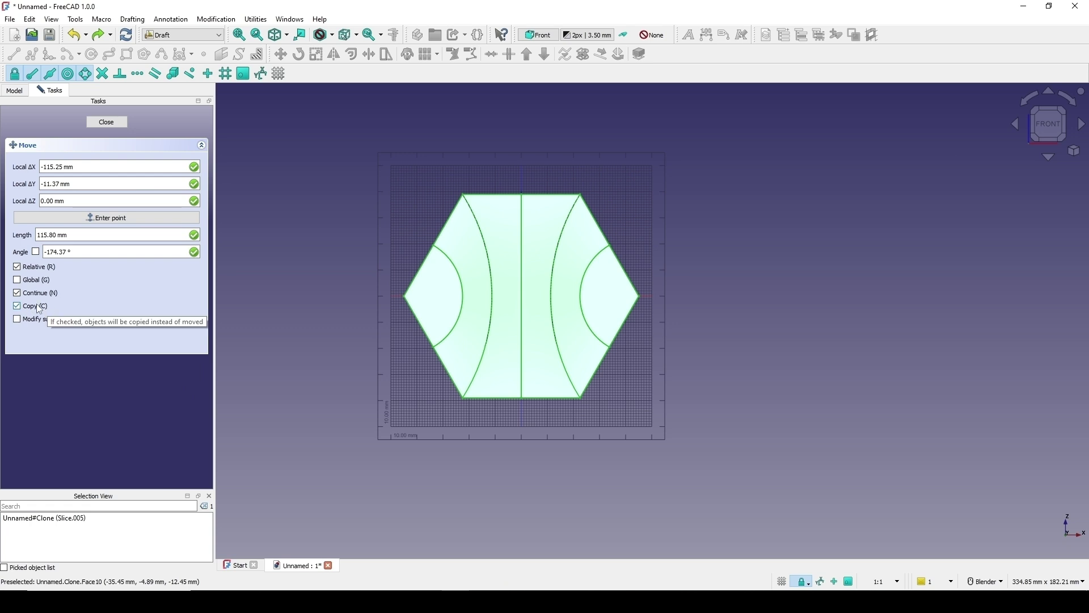
{"action": "left_click", "coordinate": [465, 397]}
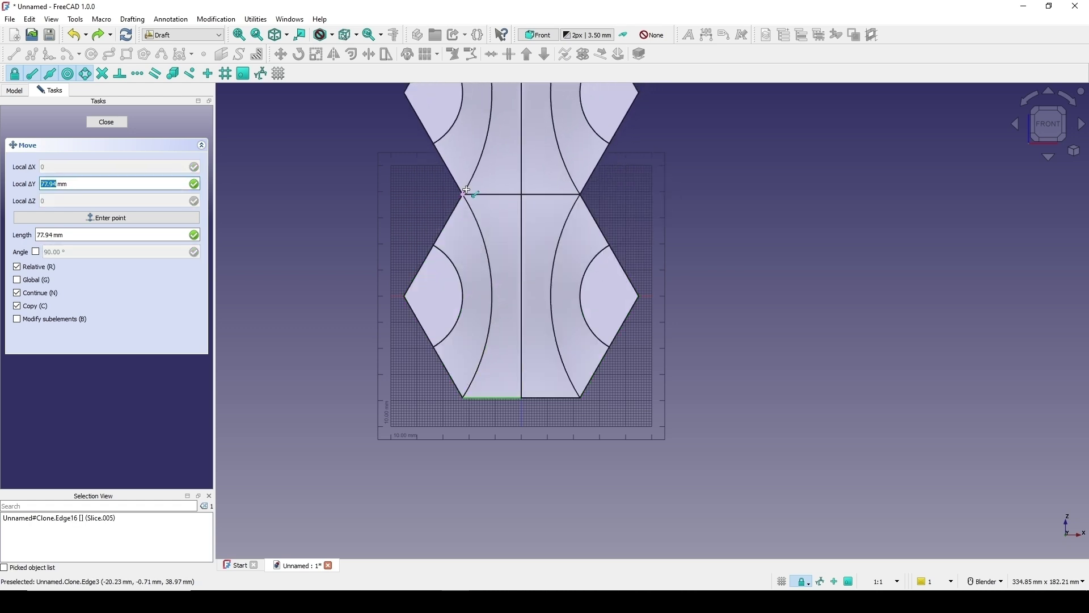
{"action": "left_click", "coordinate": [467, 192]}
Copy the top tile 155.88 mm downward, snapping its upper-left corner to the lower-left corner of the central tile
{"action": "scroll", "coordinate": [559, 210], "scroll_direction": "down", "scroll_amount": 2}
{"action": "middle_click_drag", "start_coordinate": [602, 160], "coordinate": [591, 226], "text": "shift"}
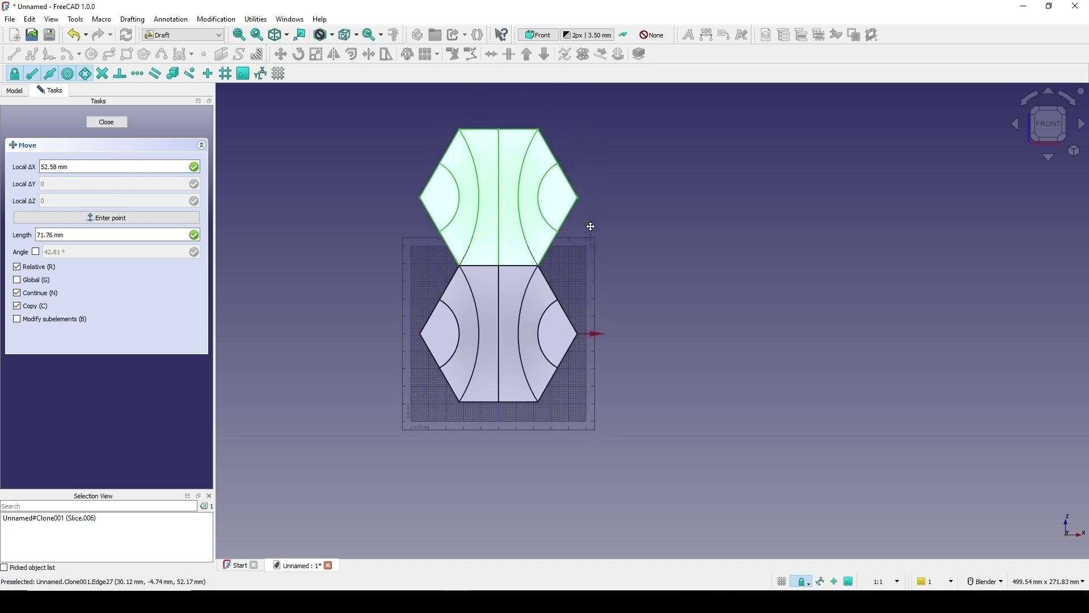
{"action": "scroll", "coordinate": [590, 229], "scroll_direction": "up", "scroll_amount": 1}
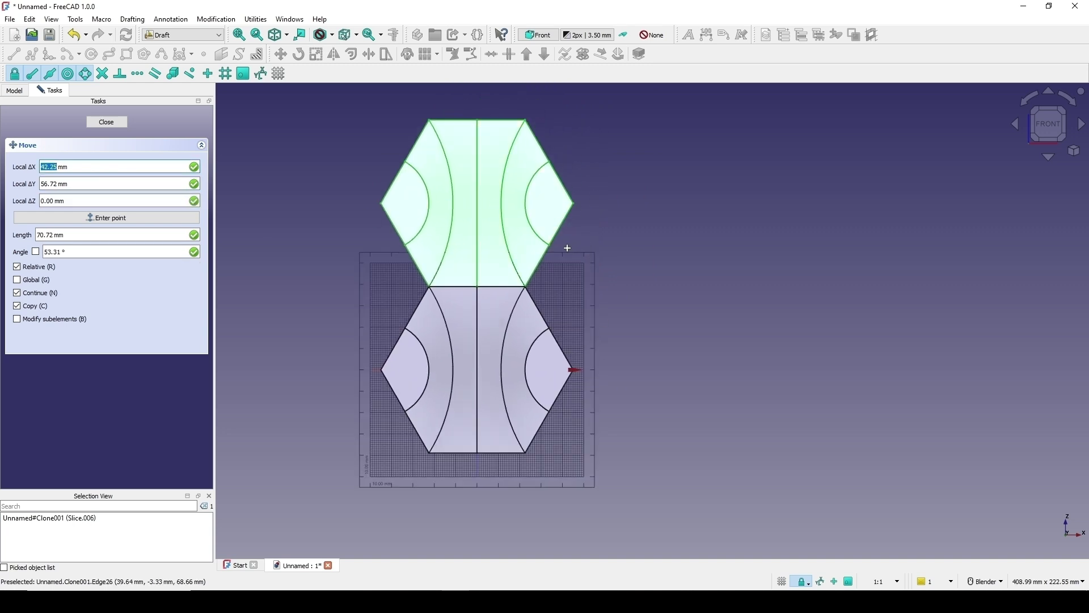
{"action": "key", "text": "y"}
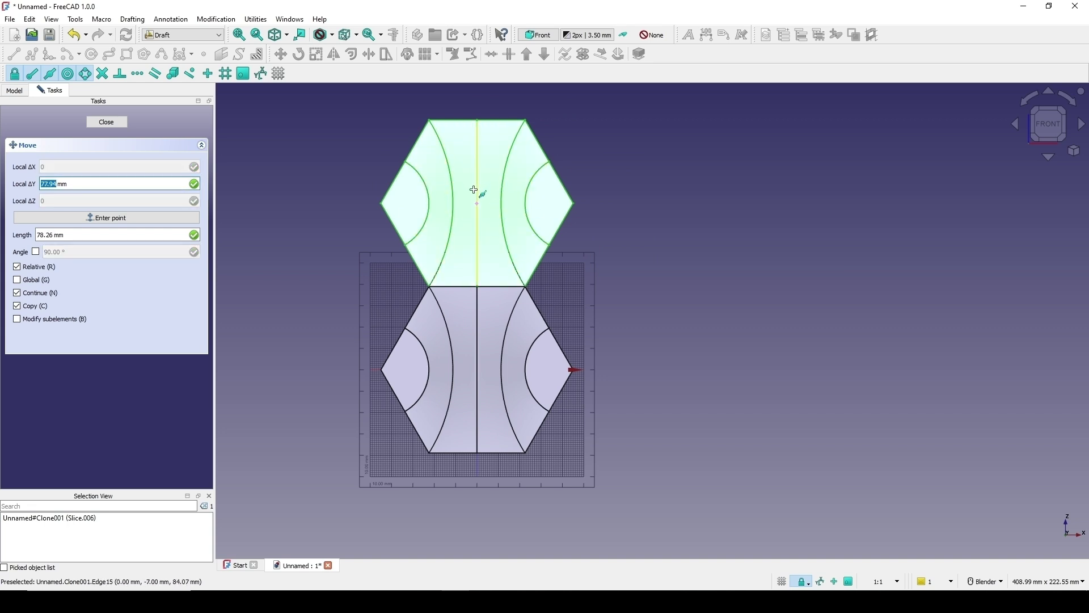
{"action": "key", "text": "y"}
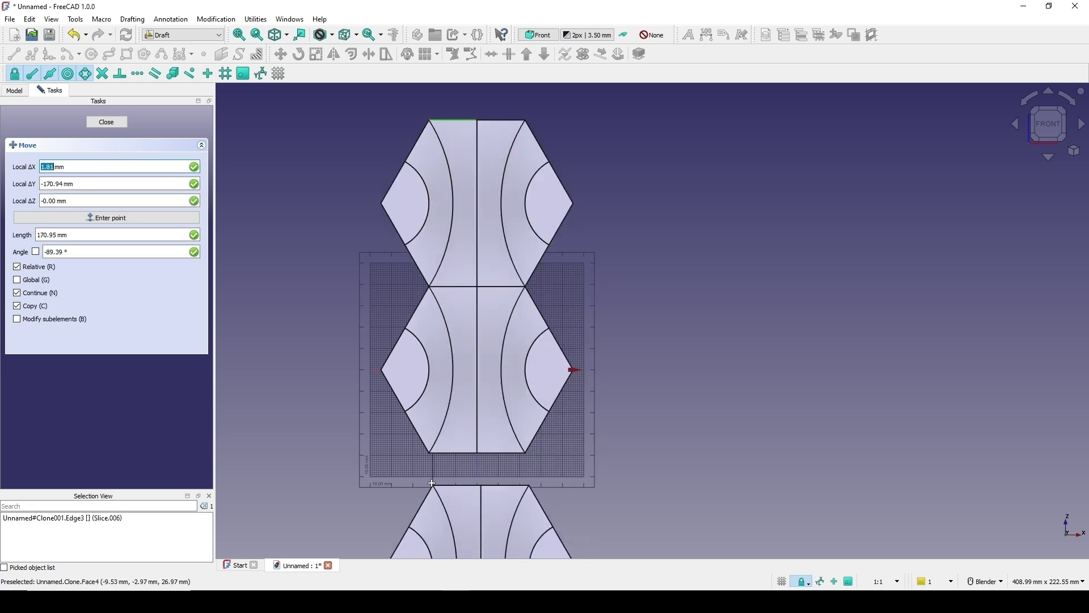
{"action": "key", "text": "y"}
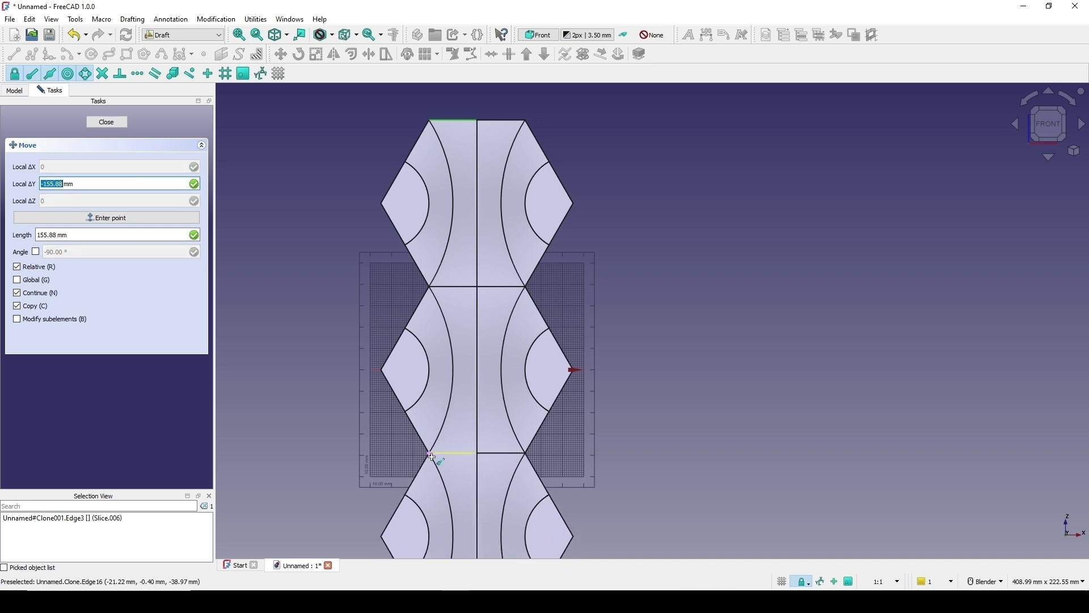
{"action": "left_click", "coordinate": [431, 457]}
Copy the bottom tile to the column's upper-left side, snapping its right corner to the left junction of the top and central tiles
{"action": "scroll", "coordinate": [480, 466], "scroll_direction": "down", "scroll_amount": 2}
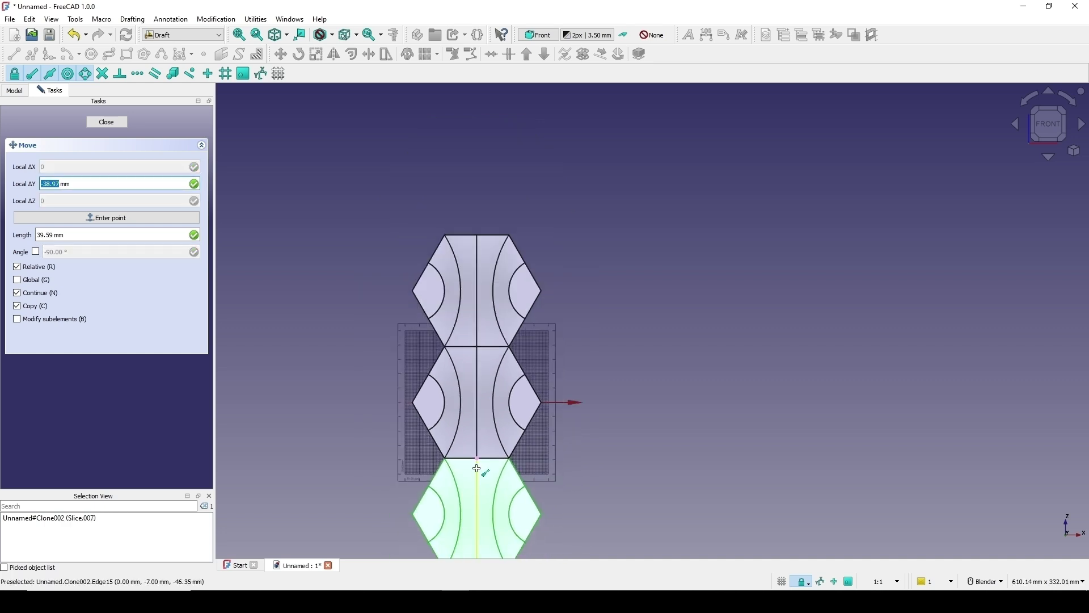
{"action": "key", "text": "x"}
{"action": "scroll", "coordinate": [590, 339], "scroll_direction": "up", "scroll_amount": 1}
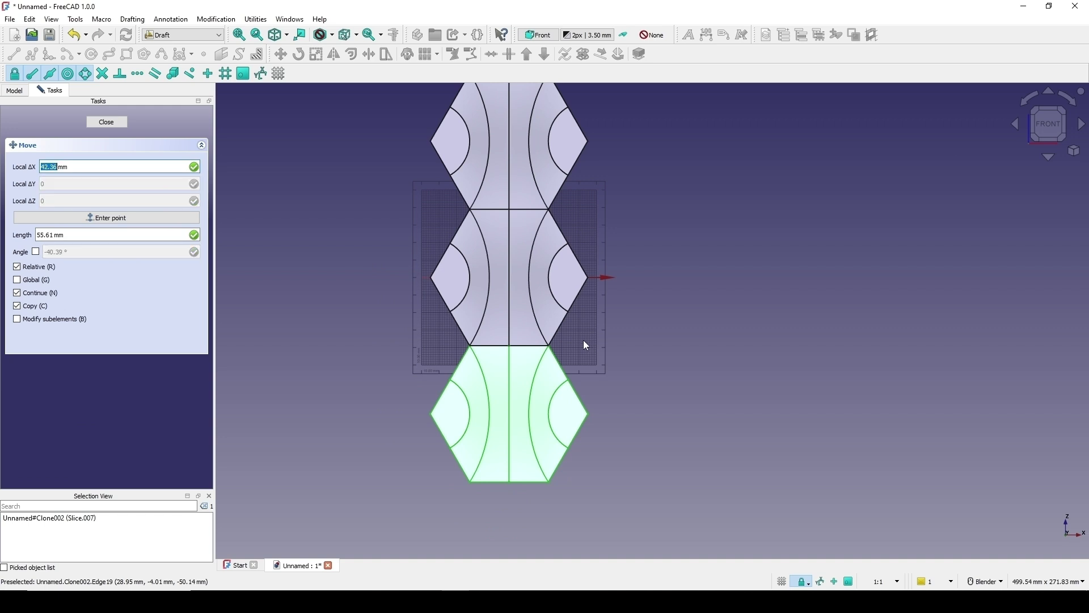
{"action": "key", "text": "y"}
{"action": "key", "text": "y"}
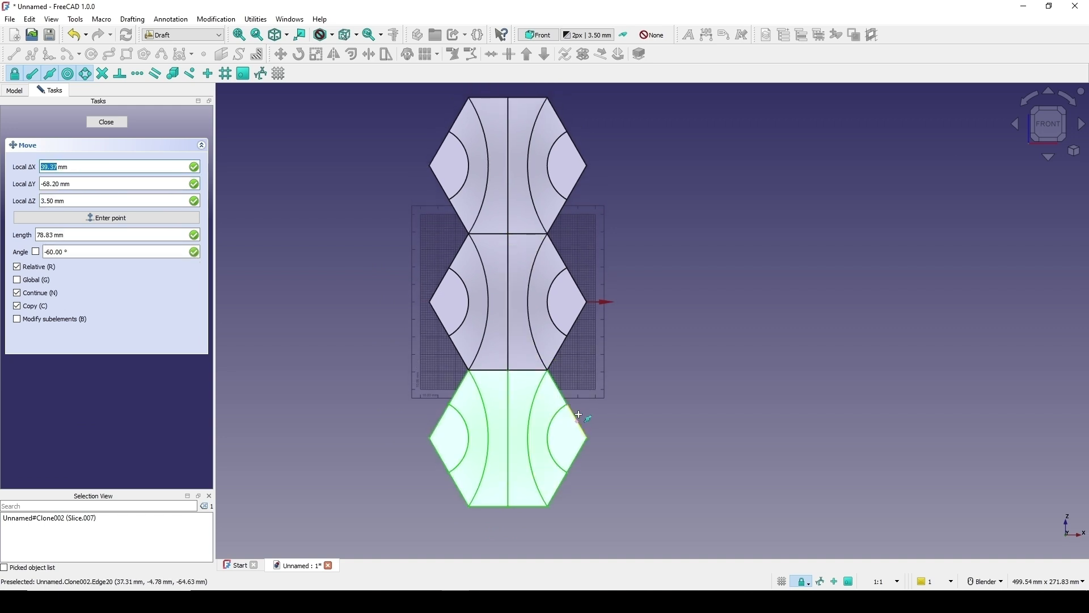
{"action": "left_click", "coordinate": [595, 441]}
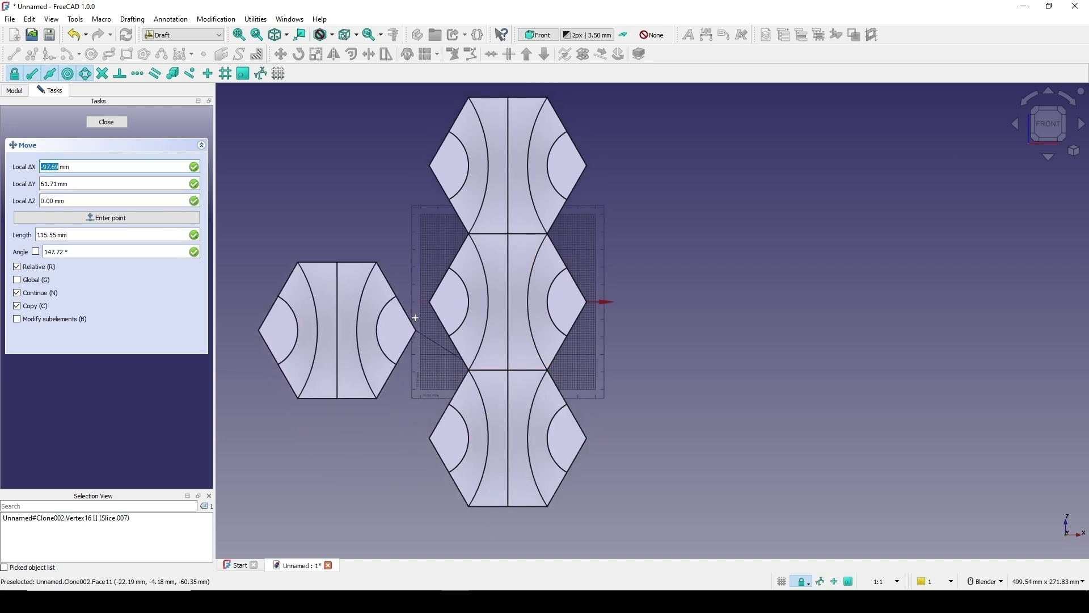
{"action": "left_click", "coordinate": [468, 239]}
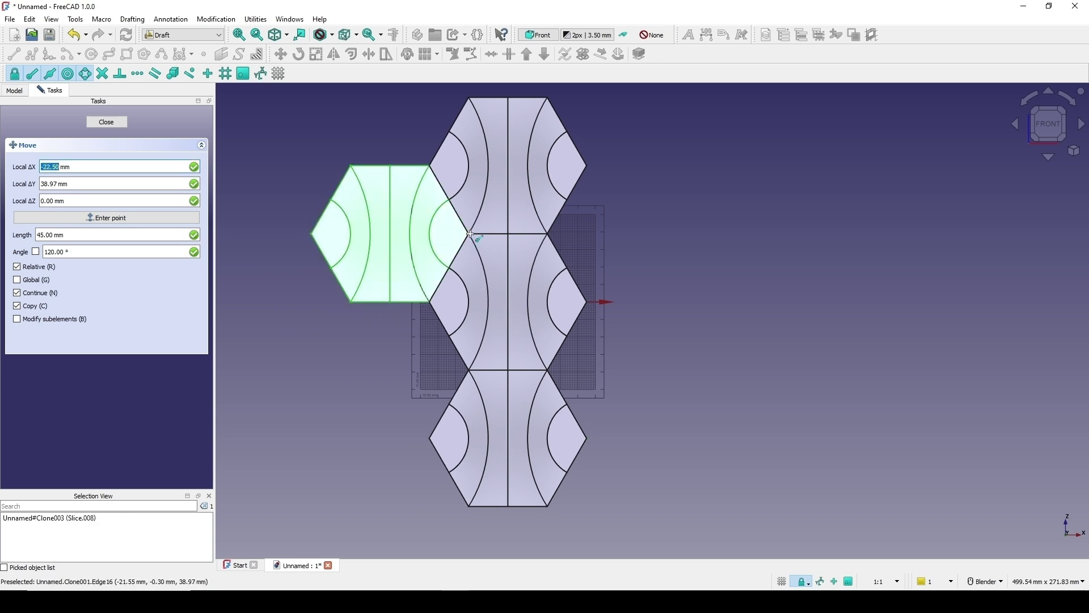
Copy the upper-left tile down to the lower-left gap, and copy that tile across to the lower-right gap, snapping corner to corner
{"action": "left_click", "coordinate": [470, 234]}
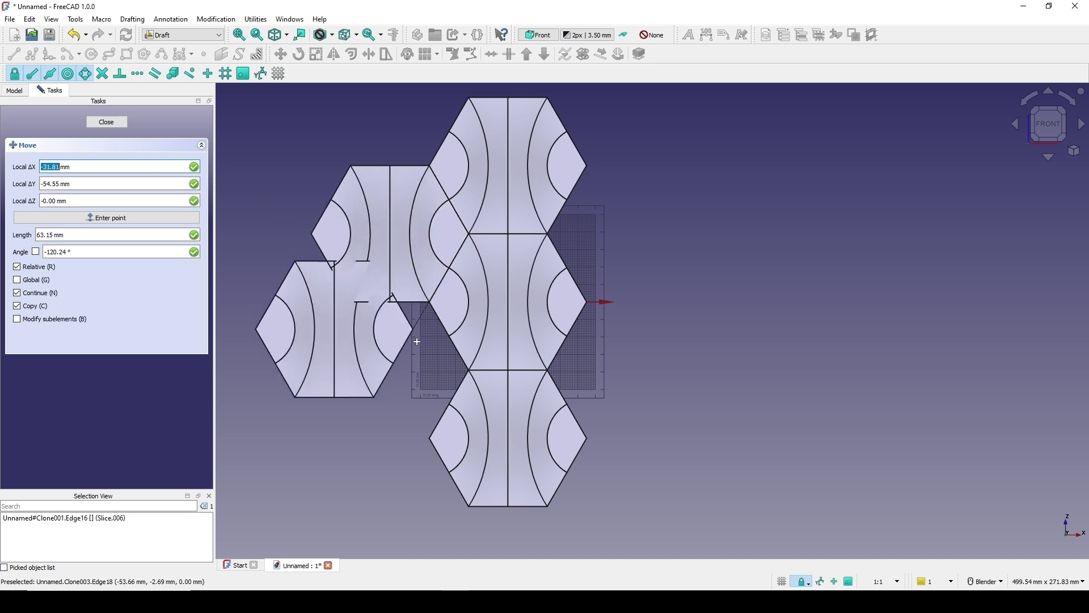
{"action": "left_click", "coordinate": [469, 373]}
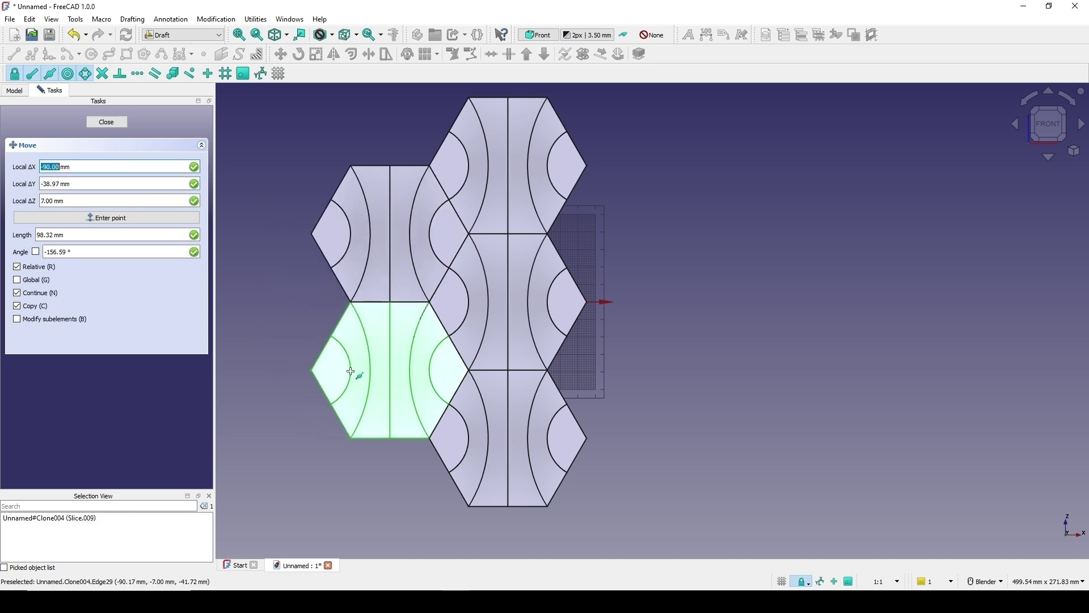
{"action": "left_click", "coordinate": [310, 371]}
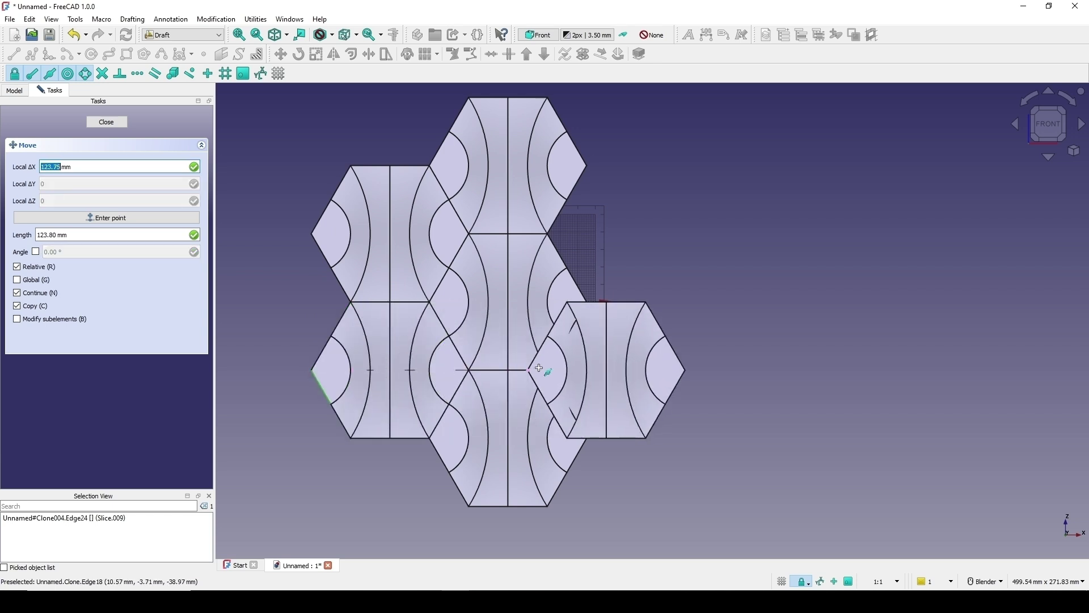
{"action": "left_click", "coordinate": [553, 369]}
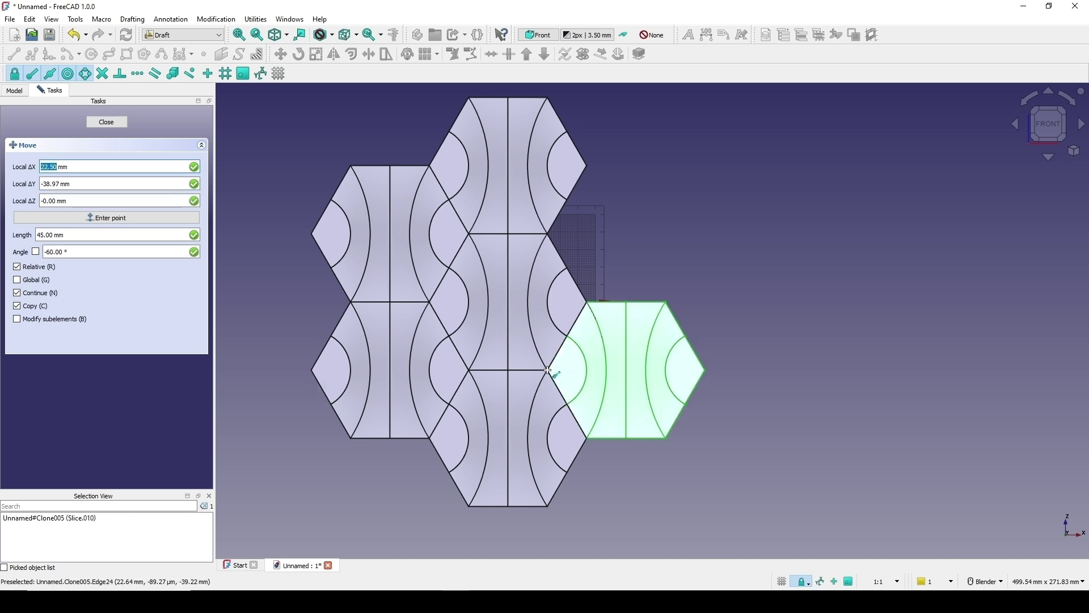
Copy the lower-right tile up to the upper-right gap, snapping its left corner to the top and central tiles' right junction, and finish moving
{"action": "scroll", "coordinate": [650, 372], "scroll_direction": "up", "scroll_amount": 2}
{"action": "scroll", "coordinate": [635, 373], "scroll_direction": "up", "scroll_amount": 1}
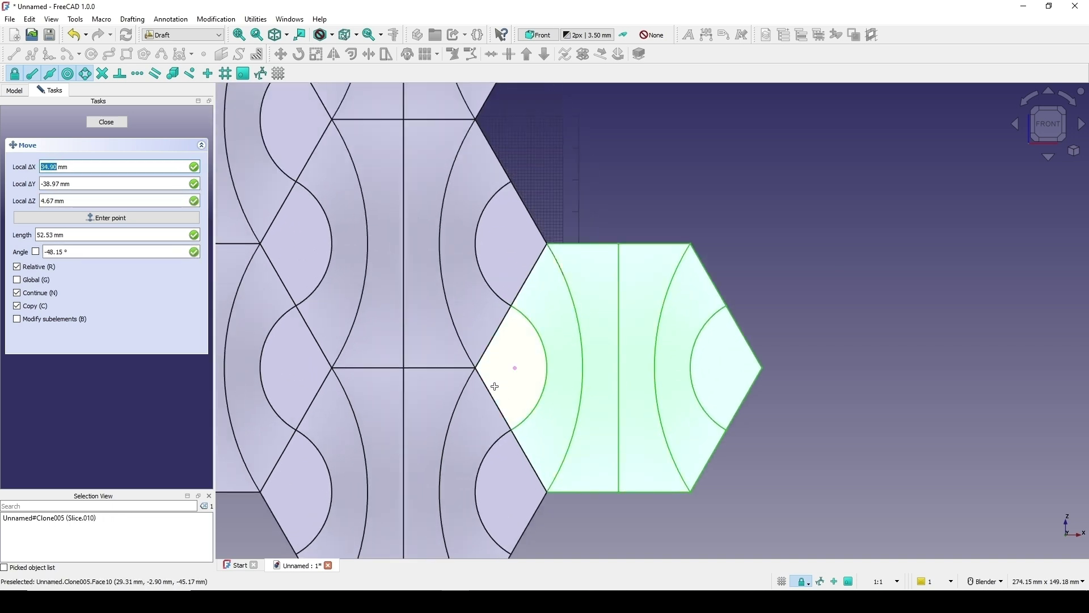
{"action": "left_click", "coordinate": [471, 366]}
{"action": "scroll", "coordinate": [472, 367], "scroll_direction": "down", "scroll_amount": 3}
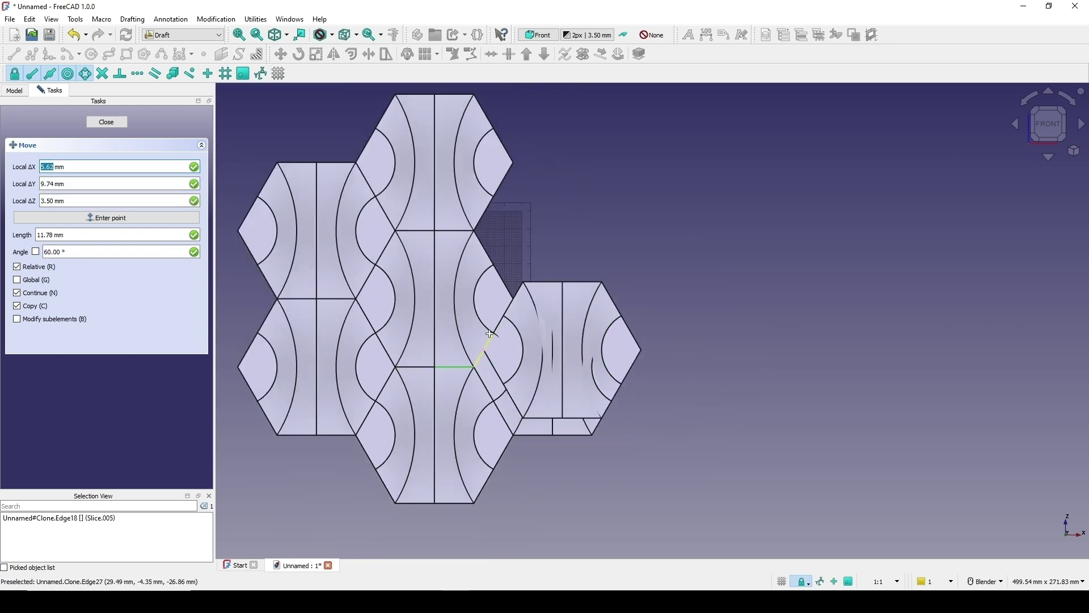
{"action": "left_click", "coordinate": [477, 230]}
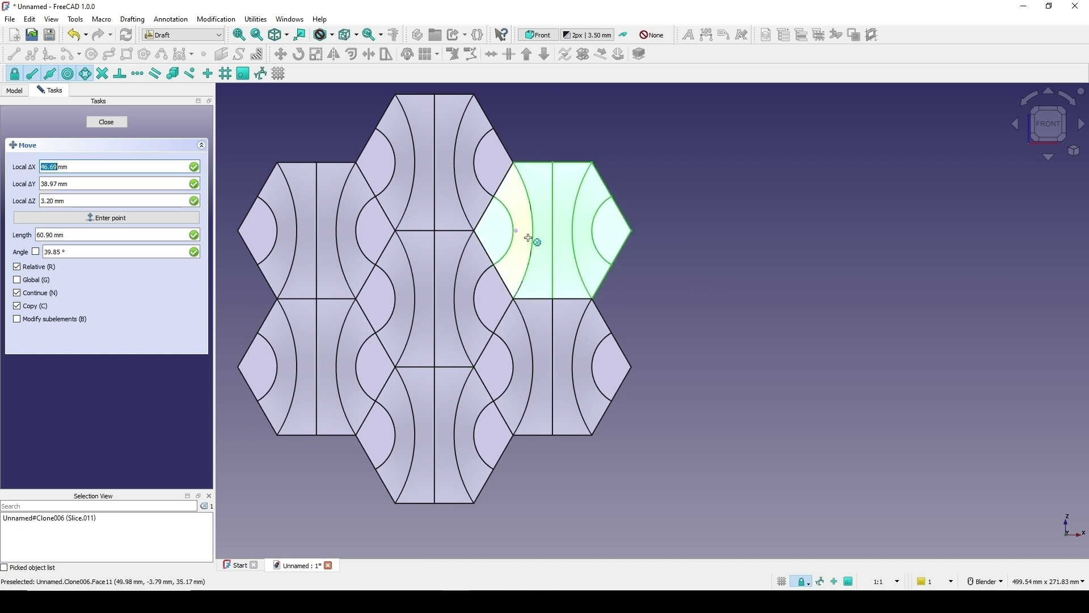
{"action": "left_click", "coordinate": [112, 122]}
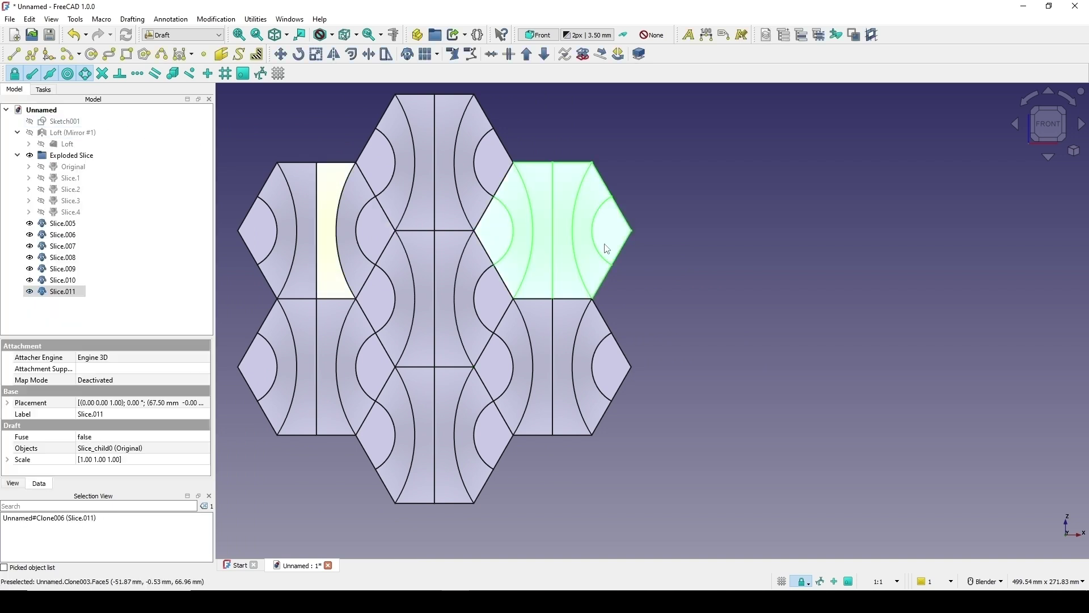
{"action": "left_click", "coordinate": [718, 273]}
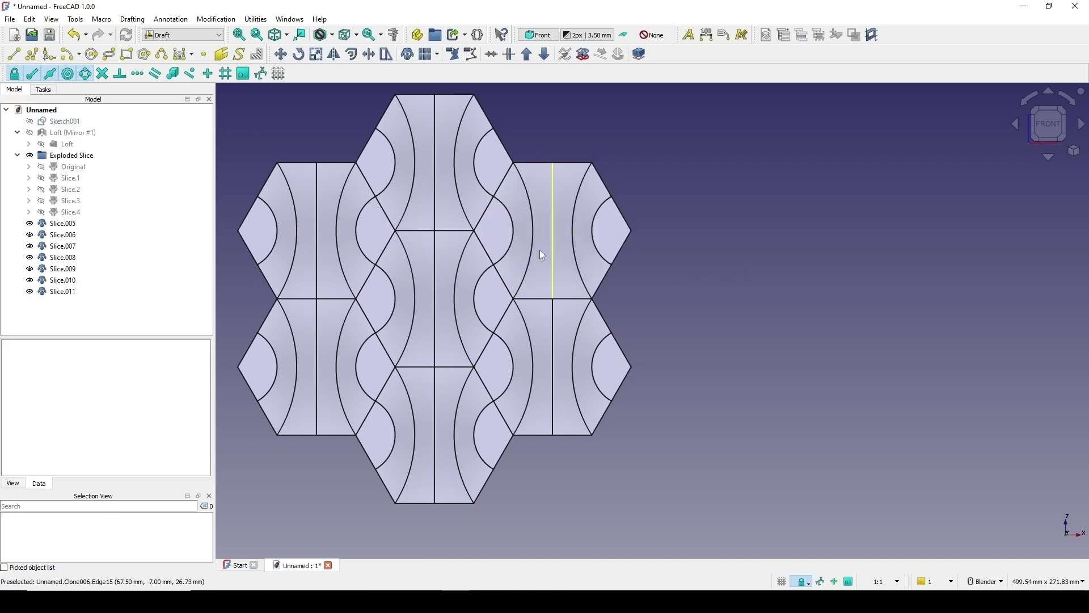
Rotate the top tile clockwise about its centre to a 300° placement angle, turning its upper-left corner onto its upper-right corner
{"action": "middle_click_drag", "start_coordinate": [671, 258], "coordinate": [764, 284], "text": "shift"}
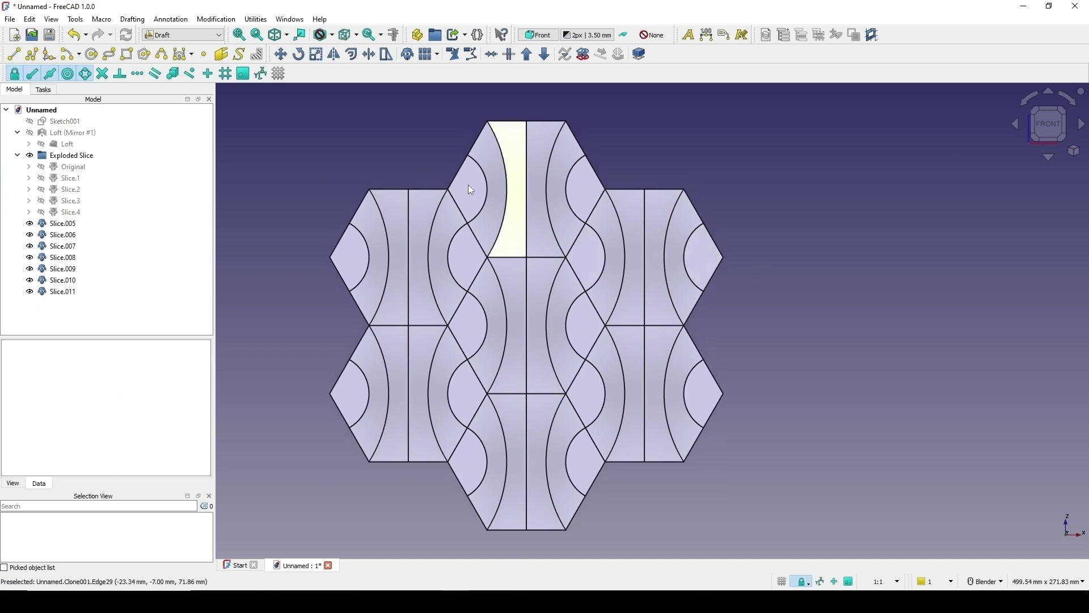
{"action": "middle_click_drag", "start_coordinate": [505, 205], "coordinate": [498, 194], "text": "shift"}
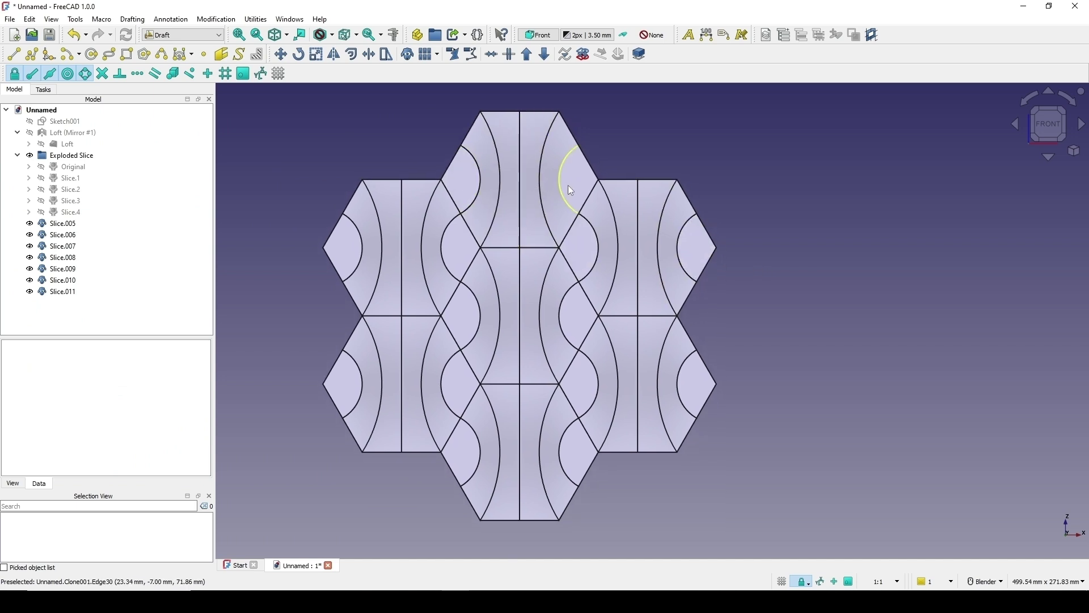
{"action": "middle_click_drag", "start_coordinate": [567, 185], "coordinate": [565, 188], "text": "shift"}
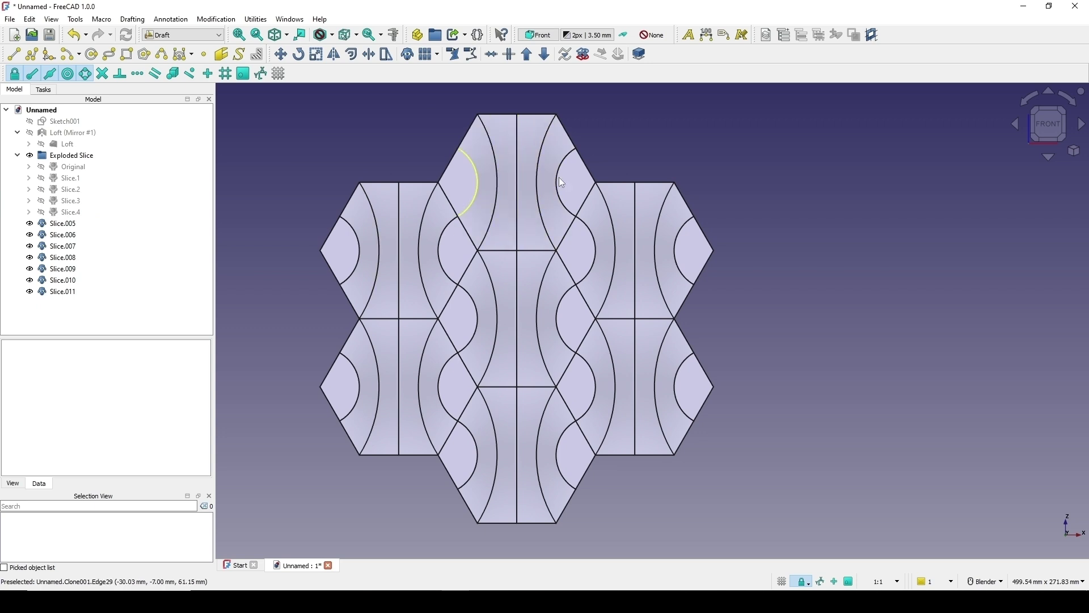
{"action": "left_click", "coordinate": [518, 189]}
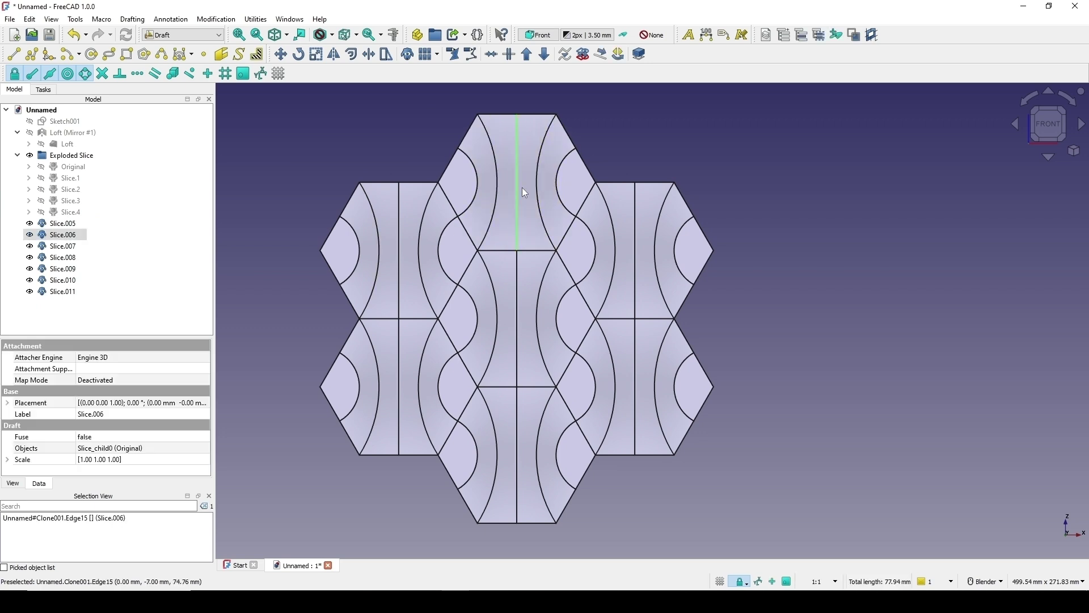
{"action": "left_click", "coordinate": [299, 55]}
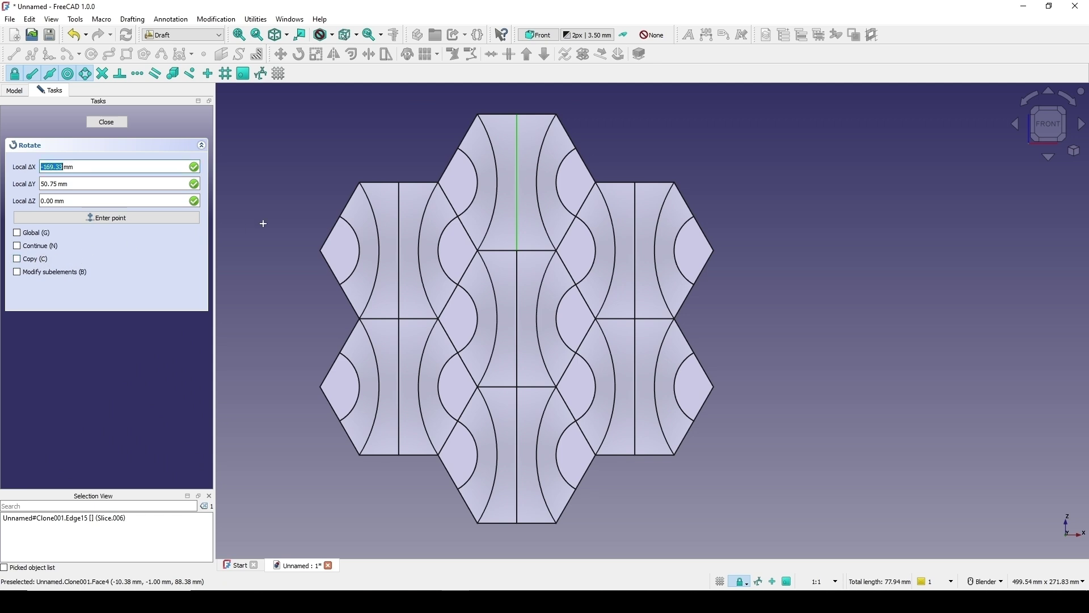
{"action": "key", "text": "y"}
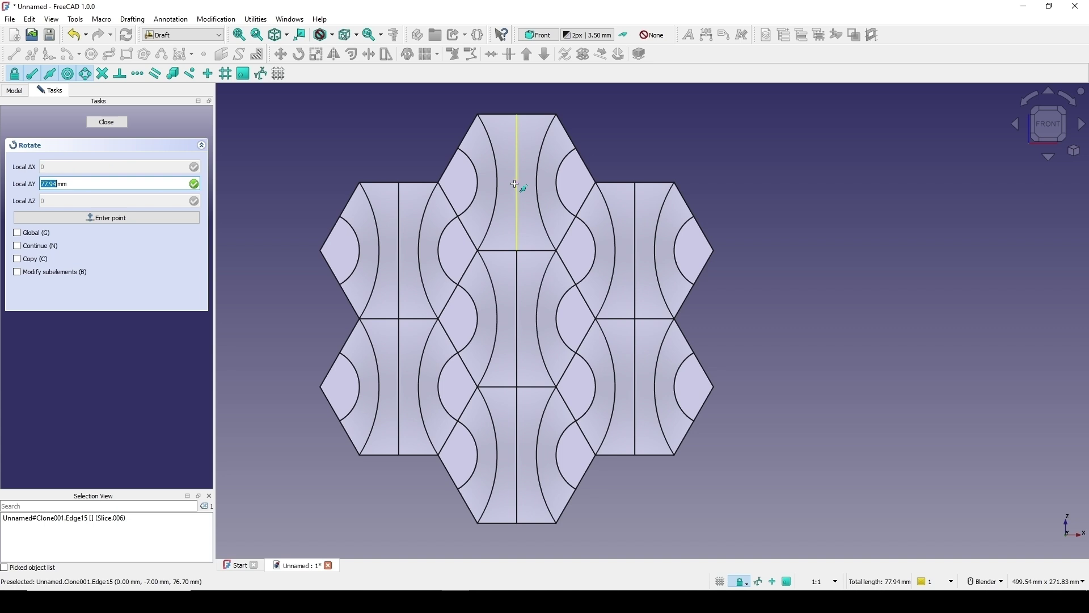
{"action": "left_click", "coordinate": [515, 184]}
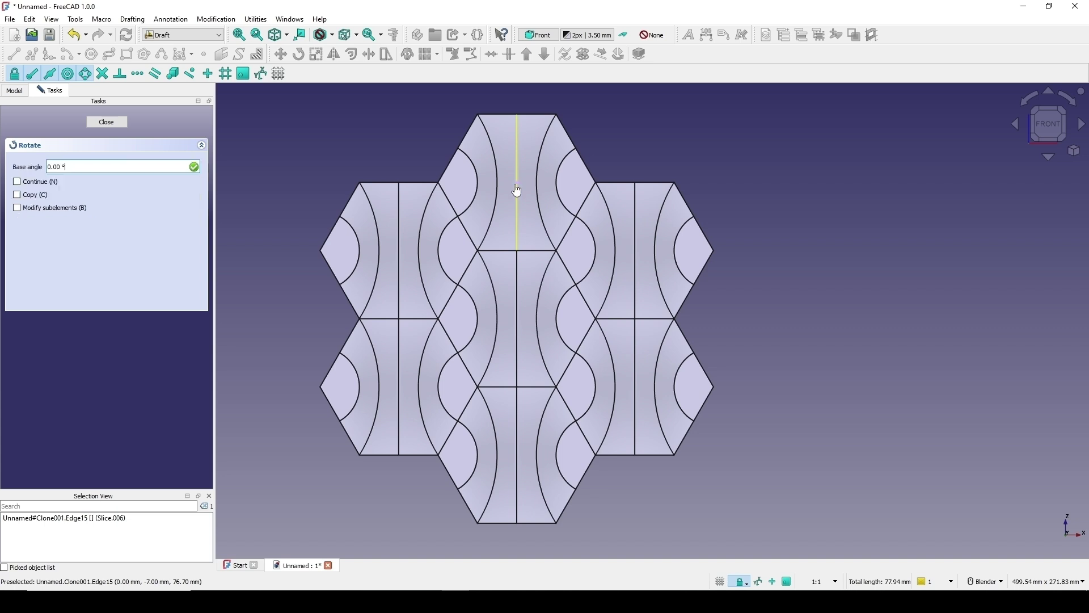
{"action": "left_click", "coordinate": [478, 117]}
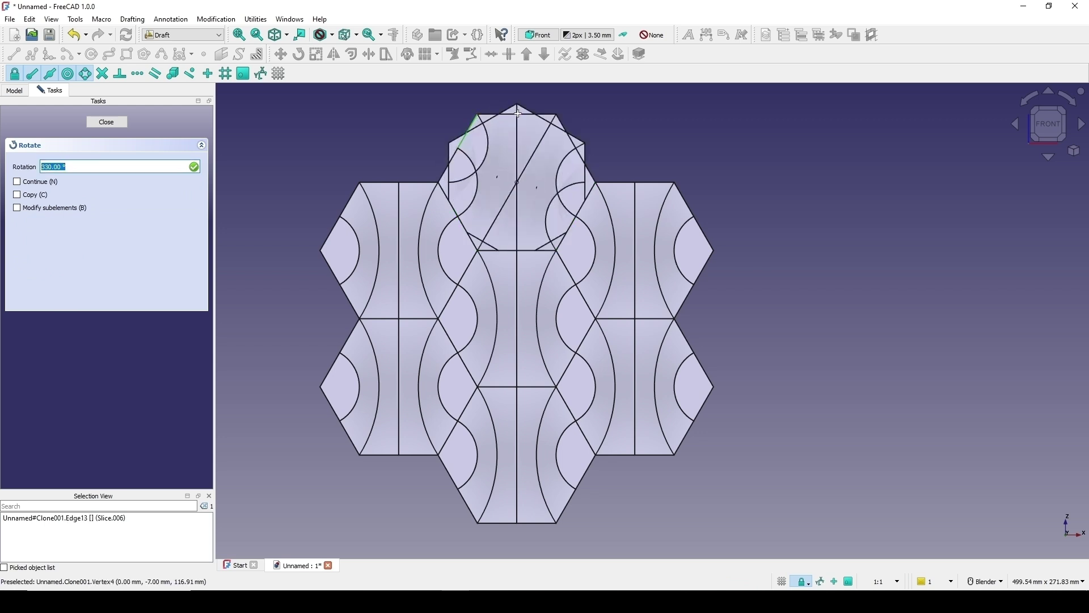
{"action": "left_click", "coordinate": [554, 115]}
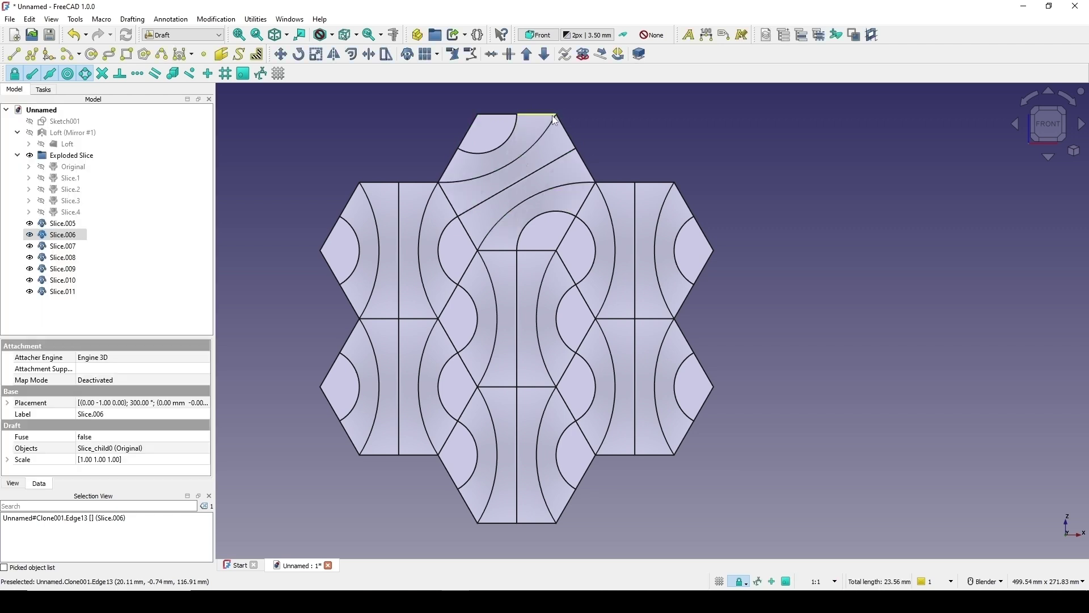
Rotate the upper-right tile counterclockwise about its centre to a 60° placement angle, turning its upper-left corner onto its left corner
{"action": "middle_click_drag", "start_coordinate": [625, 147], "coordinate": [601, 129], "text": "shift"}
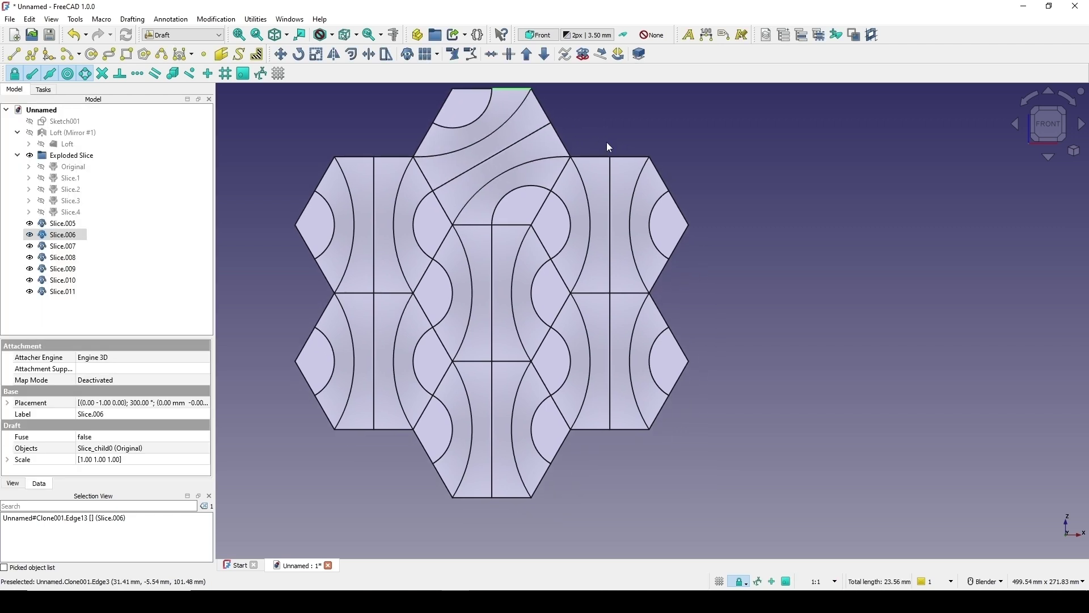
{"action": "left_click", "coordinate": [615, 243]}
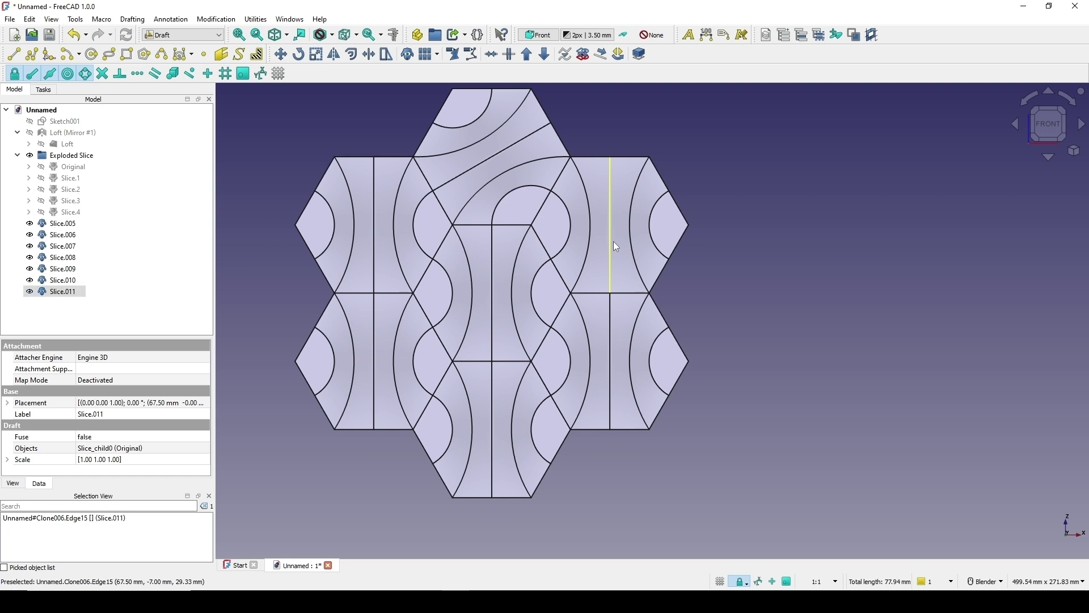
{"action": "left_click", "coordinate": [299, 56]}
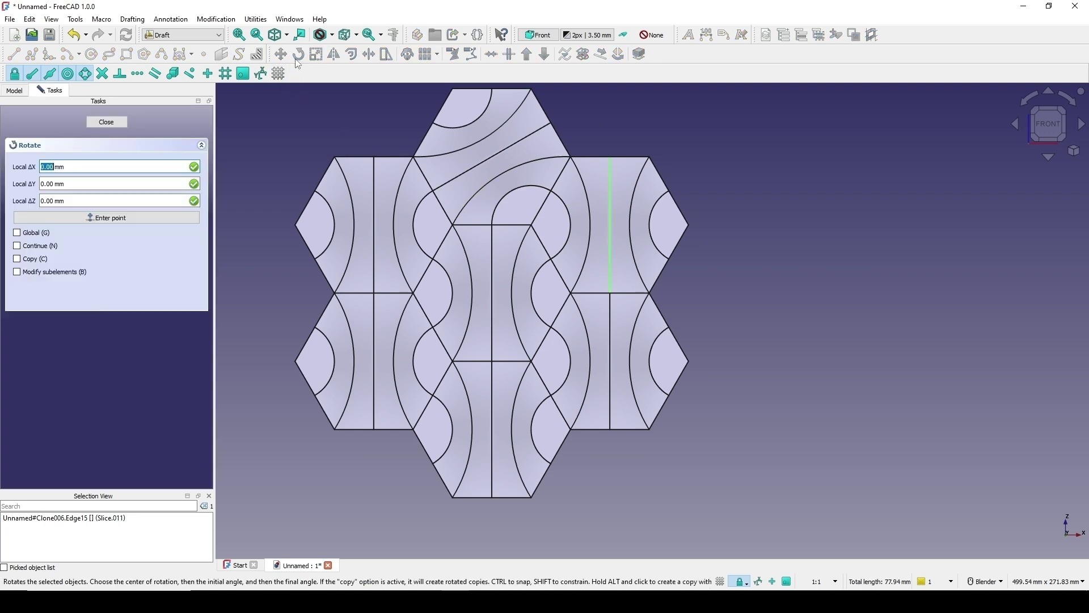
{"action": "left_click", "coordinate": [610, 234]}
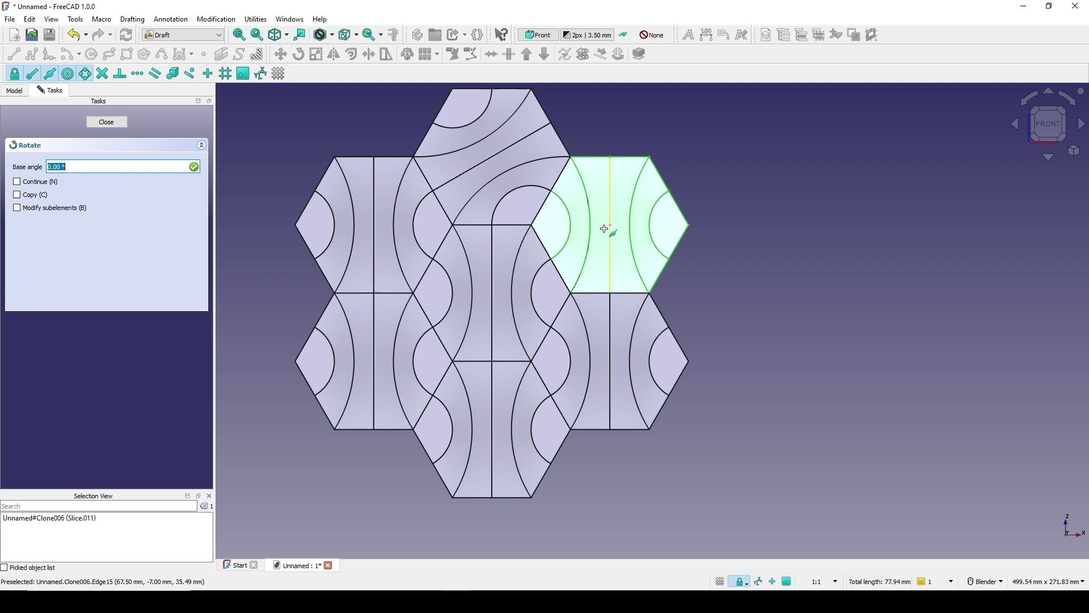
{"action": "left_click", "coordinate": [571, 156]}
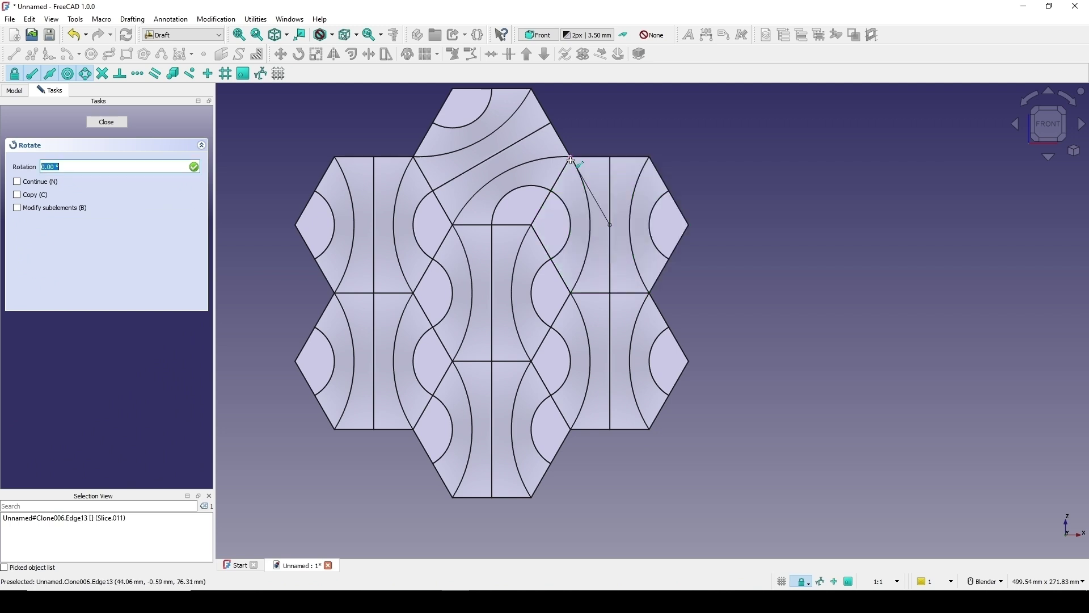
{"action": "left_click", "coordinate": [532, 225]}
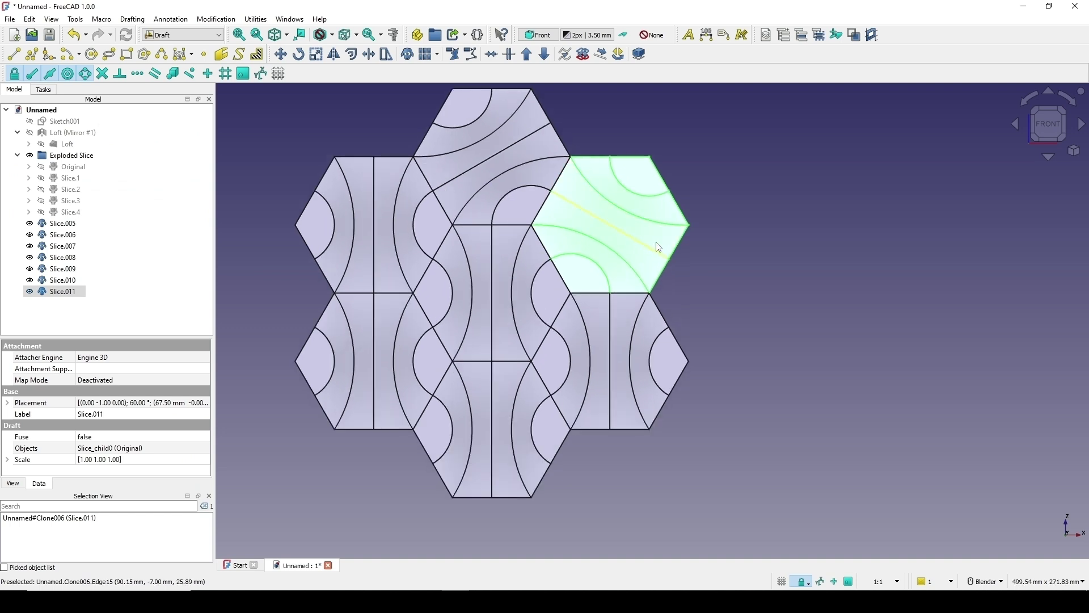
Rotate the lower-right tile clockwise about its centre to a 300° placement angle, turning its upper-left corner onto its upper-right corner
{"action": "middle_click_drag", "start_coordinate": [647, 256], "coordinate": [648, 205], "text": "shift"}
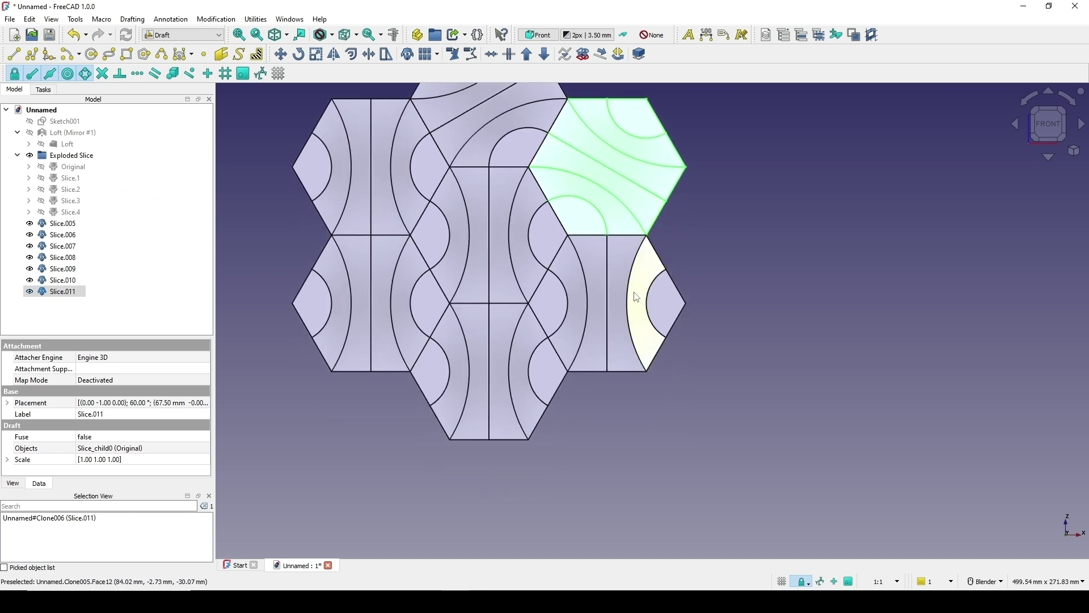
{"action": "left_click", "coordinate": [608, 310]}
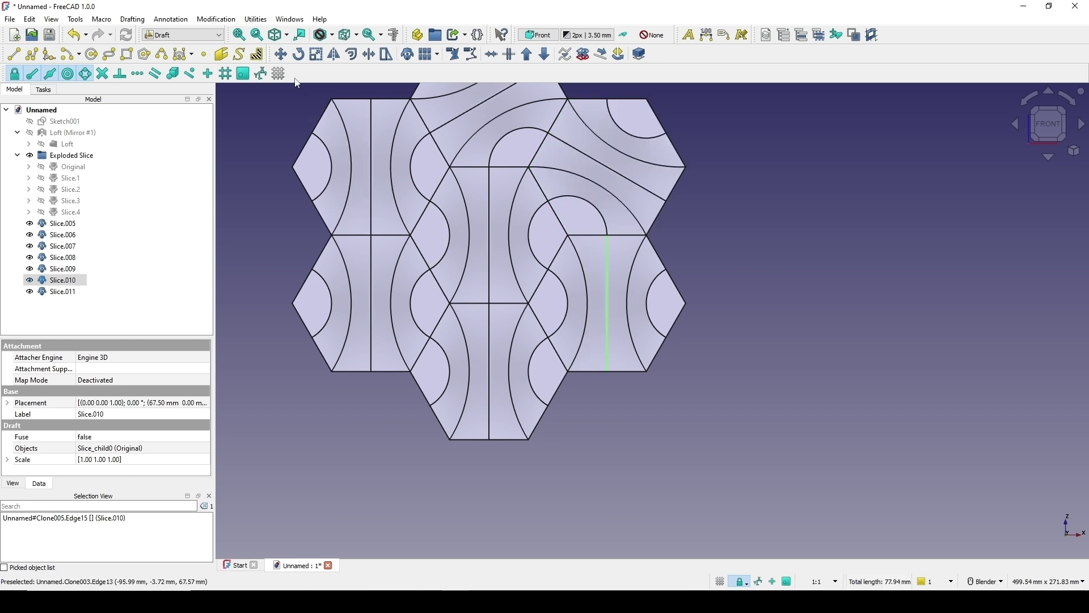
{"action": "left_click", "coordinate": [299, 54]}
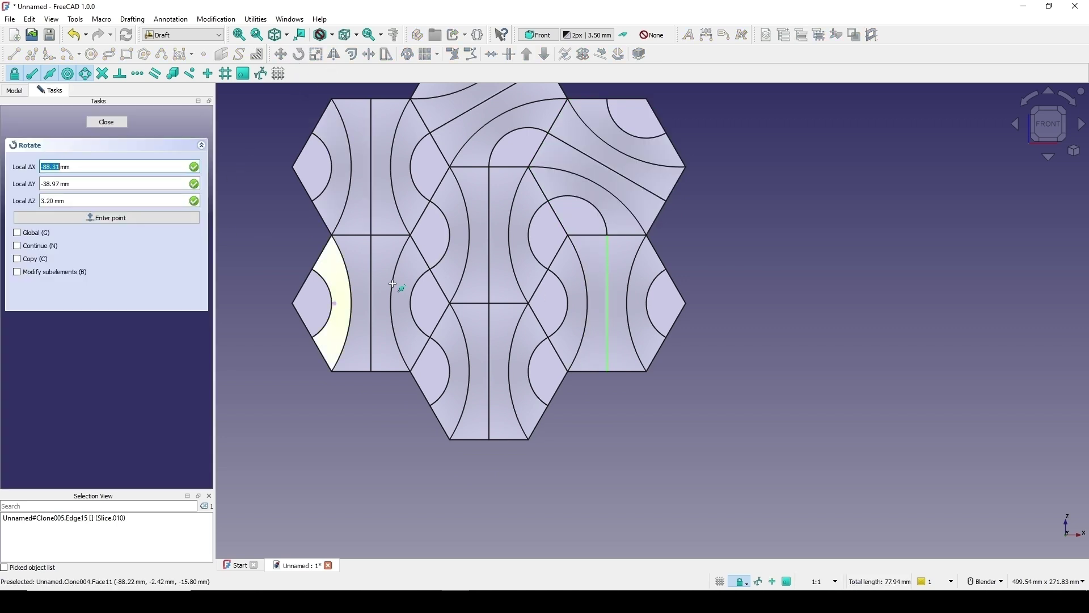
{"action": "left_click", "coordinate": [606, 309]}
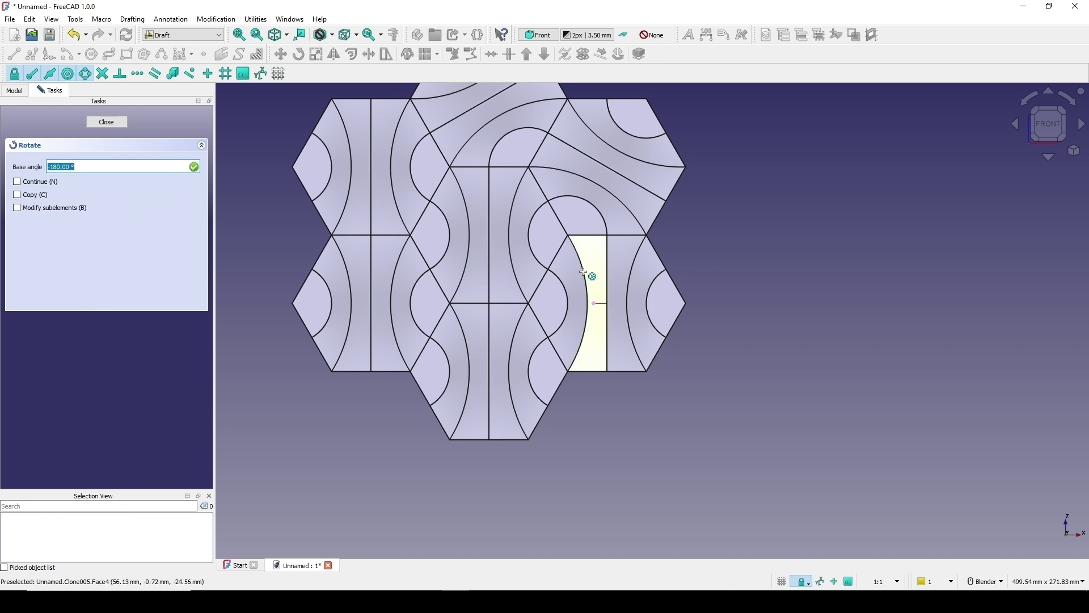
{"action": "left_click", "coordinate": [572, 240]}
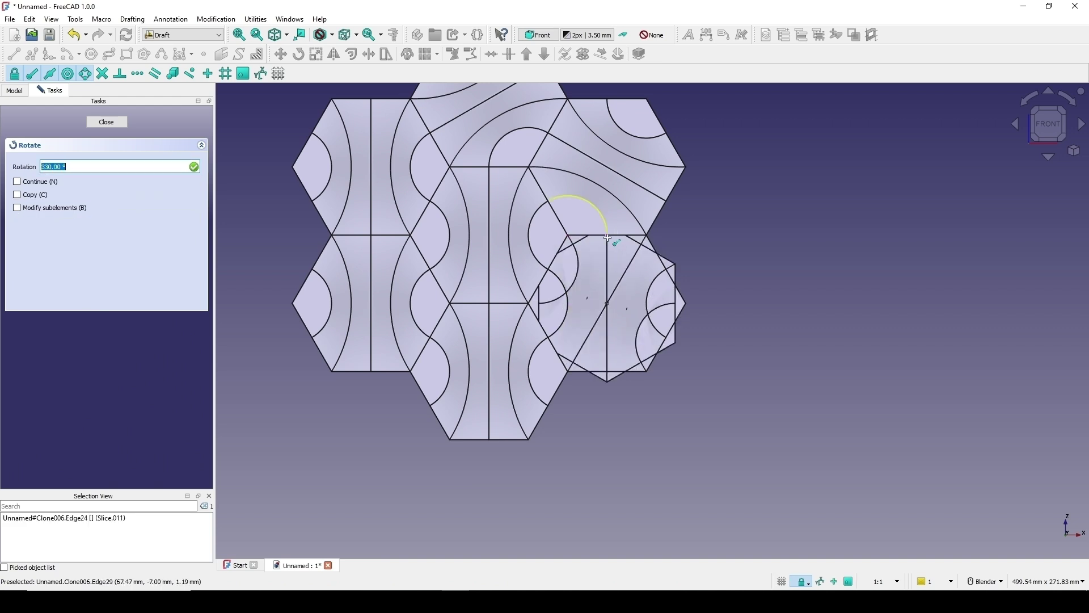
{"action": "left_click", "coordinate": [647, 236]}
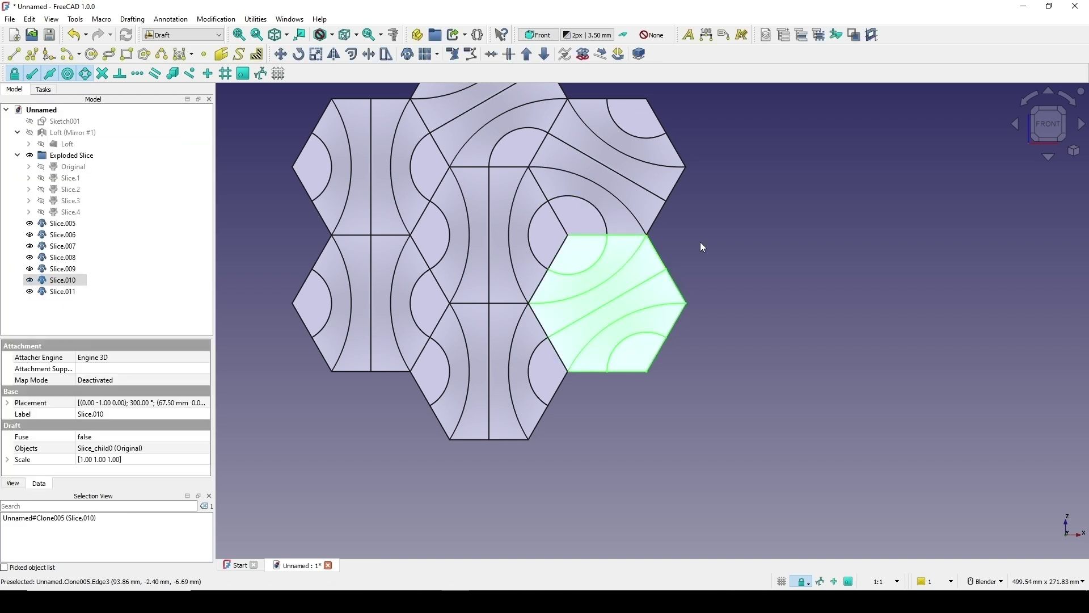
{"action": "mouse_move", "coordinate": [656, 239]}
{"action": "middle_mouse_down", "text": "shift"}
{"action": "mouse_move", "coordinate": [657, 253]}
{"action": "mouse_move", "coordinate": [633, 248]}
{"action": "mouse_move", "coordinate": [640, 241]}
{"action": "middle_mouse_up", "text": "shift"}
{"action": "left_click", "coordinate": [755, 217]}
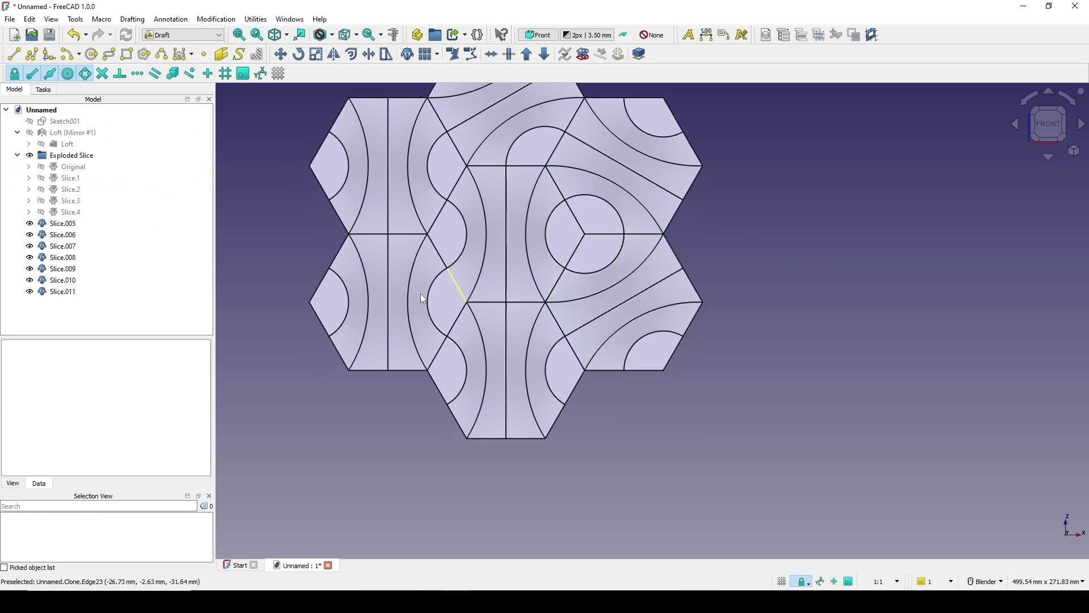
Rotate the lower-left tile clockwise about its centre to a 300° placement angle, snapping from its upper-left to its upper-right corner
{"action": "left_click", "coordinate": [386, 311]}
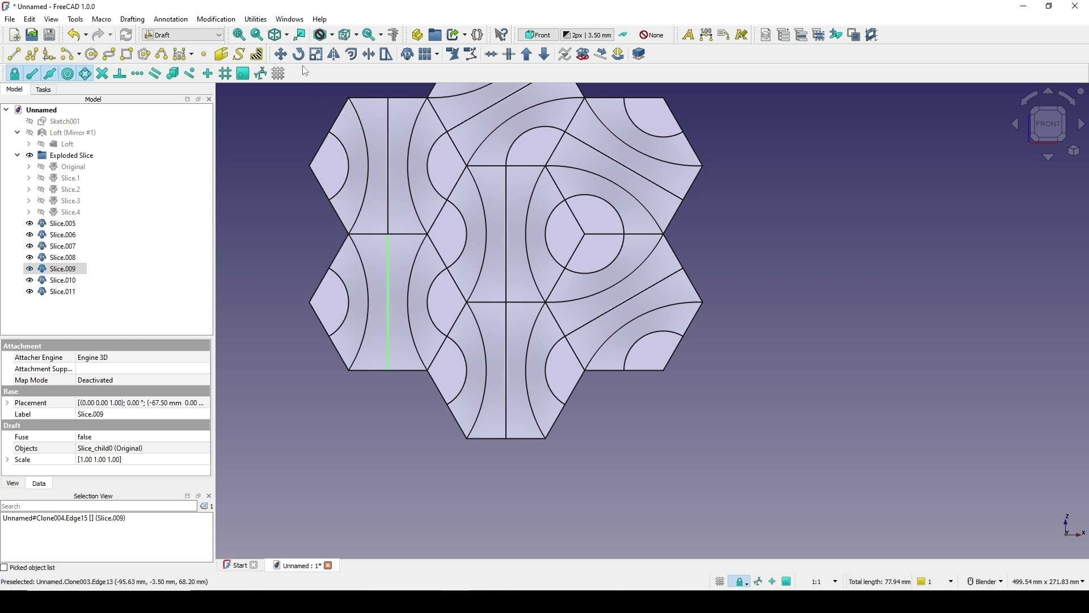
{"action": "key", "text": "r"}
{"action": "key", "text": "o"}
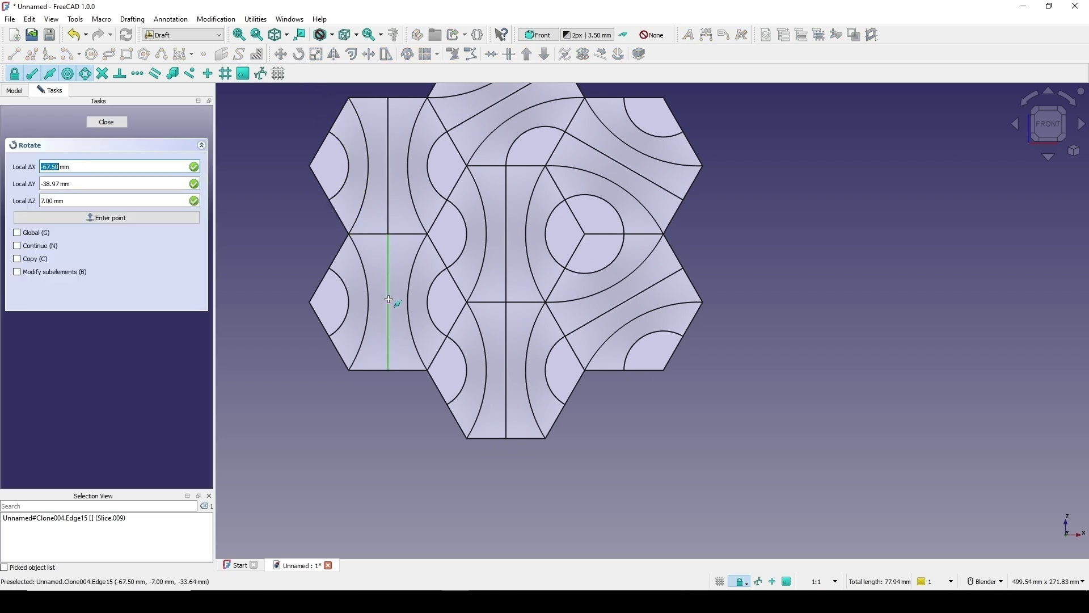
{"action": "left_click", "coordinate": [389, 299]}
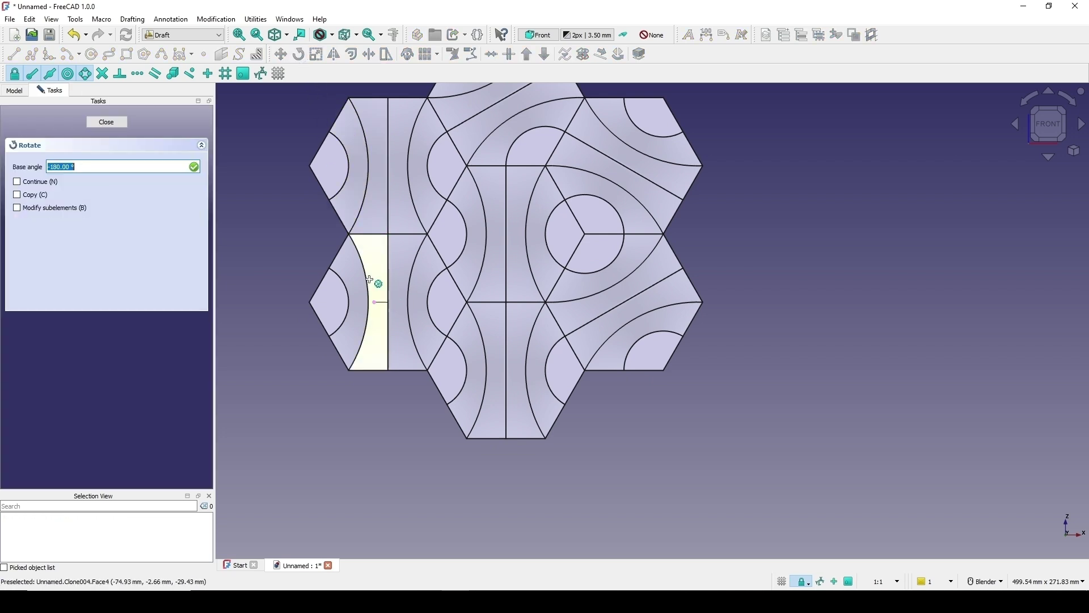
{"action": "left_click", "coordinate": [348, 236]}
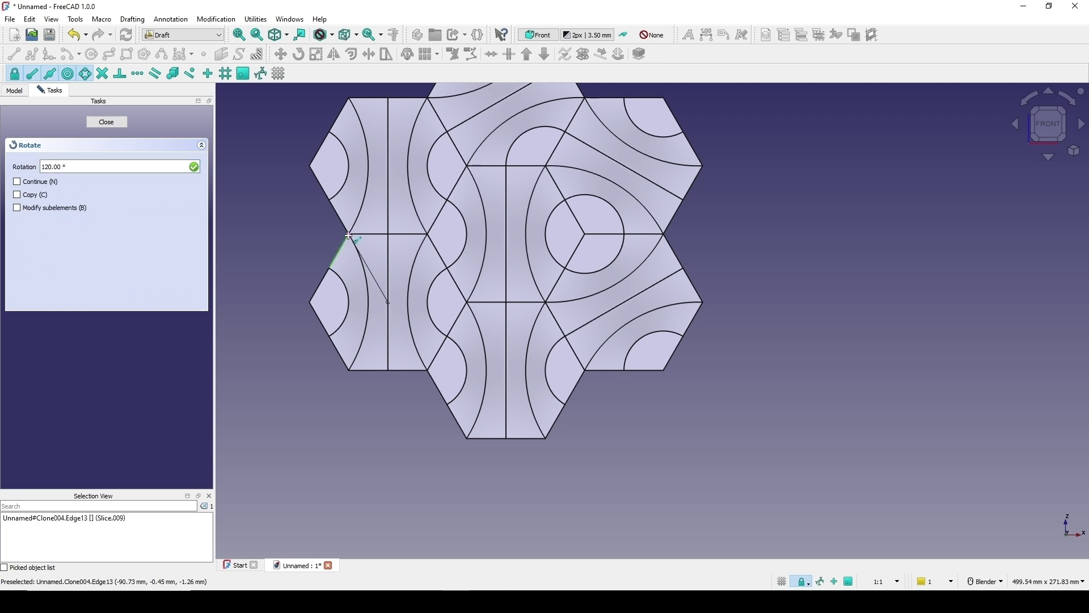
{"action": "left_click", "coordinate": [425, 236]}
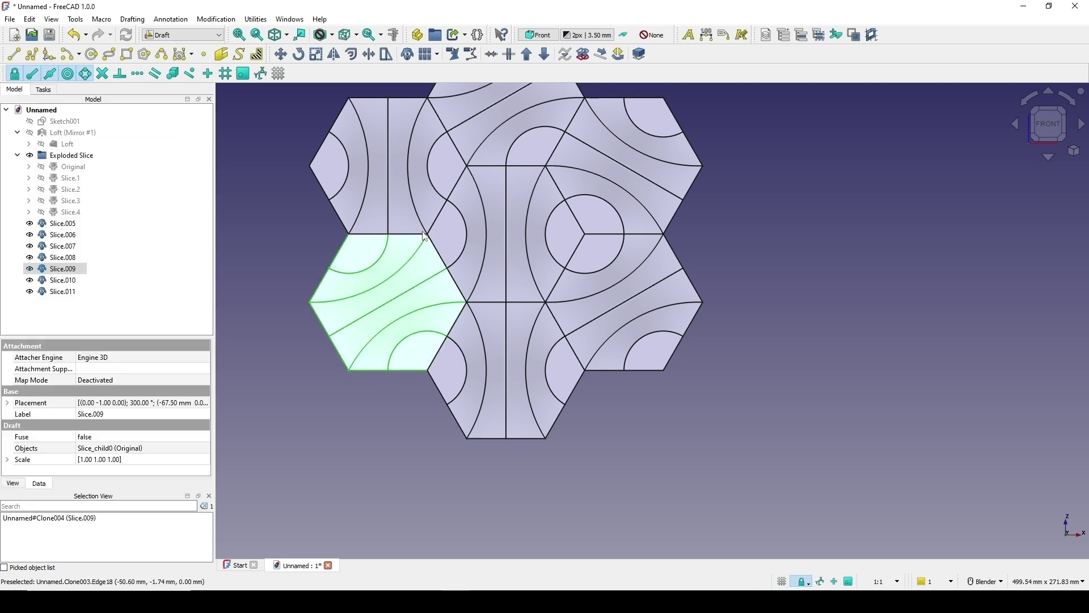
Examine the relief and curve continuity of the seven-tile pattern from several viewing angles
{"action": "scroll", "coordinate": [427, 237], "scroll_direction": "down", "scroll_amount": 2}
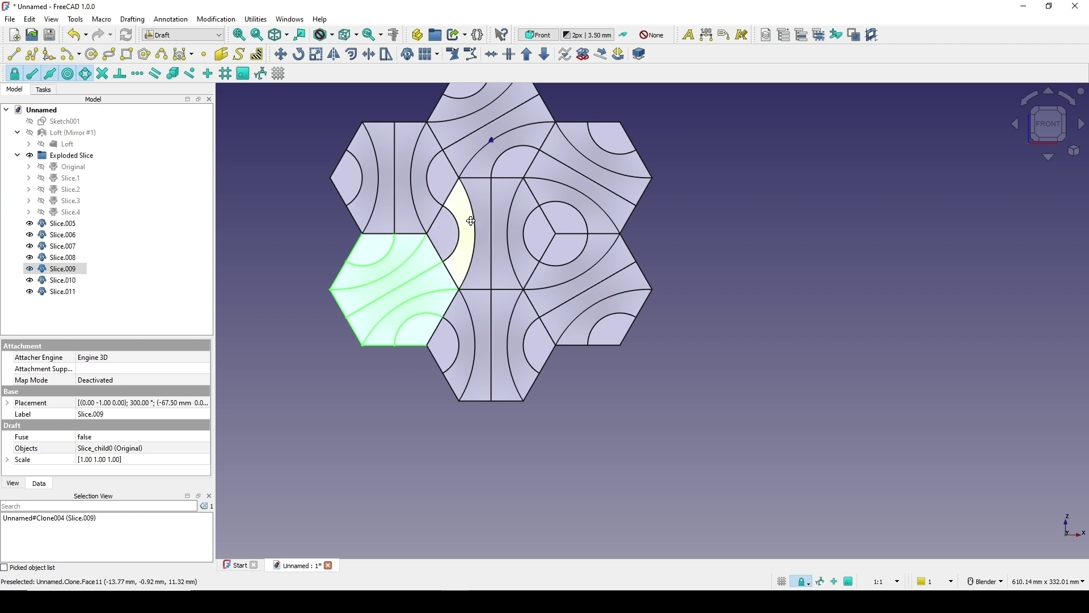
{"action": "left_click", "coordinate": [700, 217]}
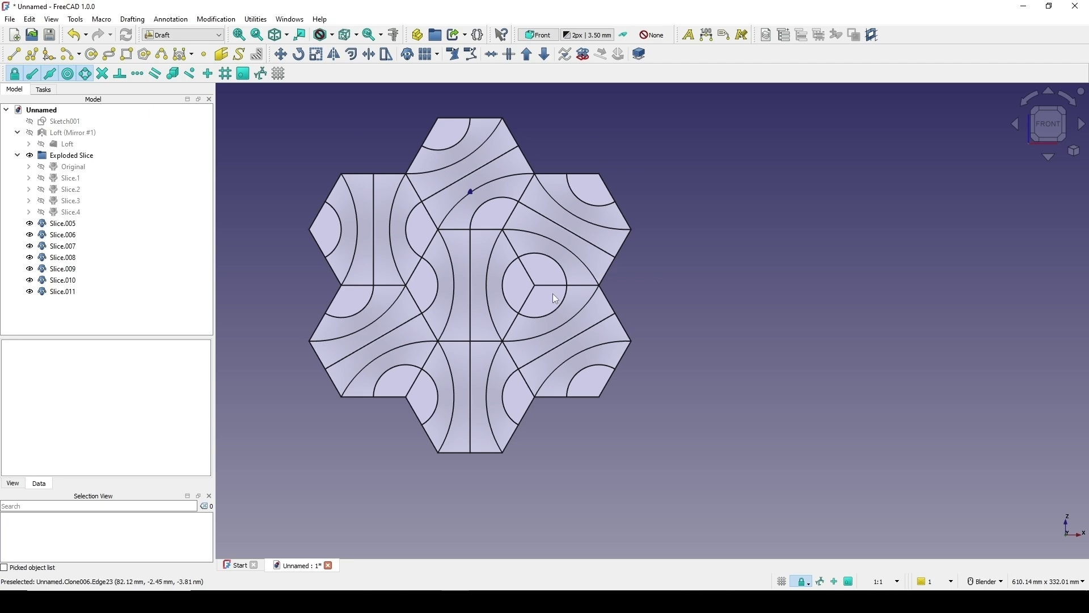
{"action": "middle_click_drag", "start_coordinate": [610, 259], "coordinate": [600, 307]}
{"action": "scroll", "coordinate": [662, 250], "scroll_direction": "up", "scroll_amount": 3}
{"action": "middle_click_drag", "start_coordinate": [681, 274], "coordinate": [460, 263]}
{"action": "scroll", "coordinate": [566, 262], "scroll_direction": "down", "scroll_amount": 2}
{"action": "middle_click_drag", "start_coordinate": [566, 263], "coordinate": [793, 203]}
{"action": "scroll", "coordinate": [567, 249], "scroll_direction": "up", "scroll_amount": 1}
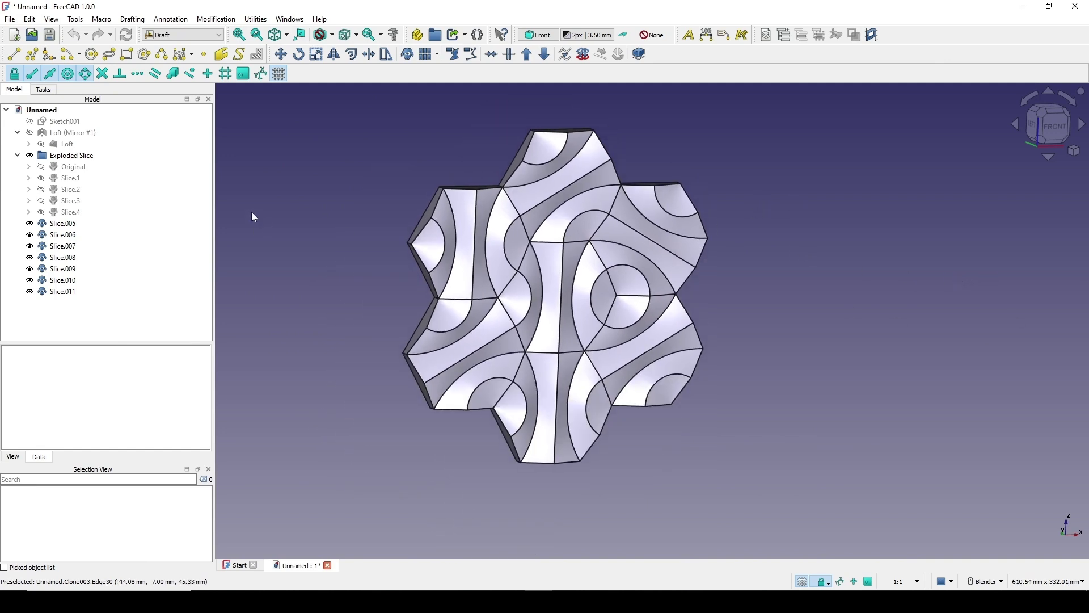
Fuse all seven tile clones, Slice.005 to Slice.011, into one solid with the Part workbench's Union
{"action": "left_click", "coordinate": [56, 224]}
{"action": "left_click", "coordinate": [55, 293], "text": "shift"}
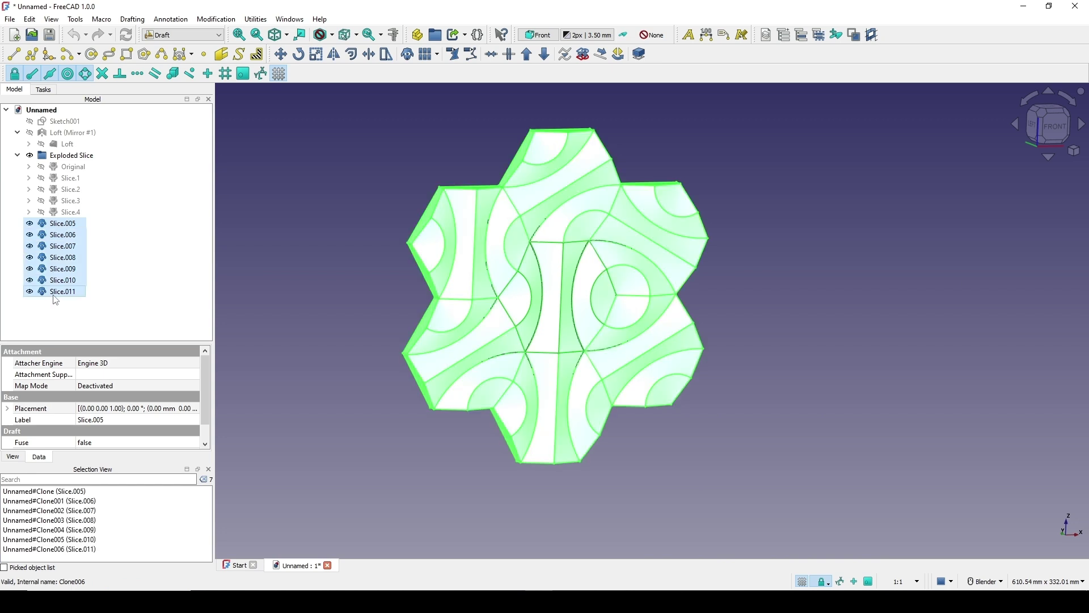
{"action": "left_click", "coordinate": [183, 35]}
{"action": "left_click", "coordinate": [181, 65]}
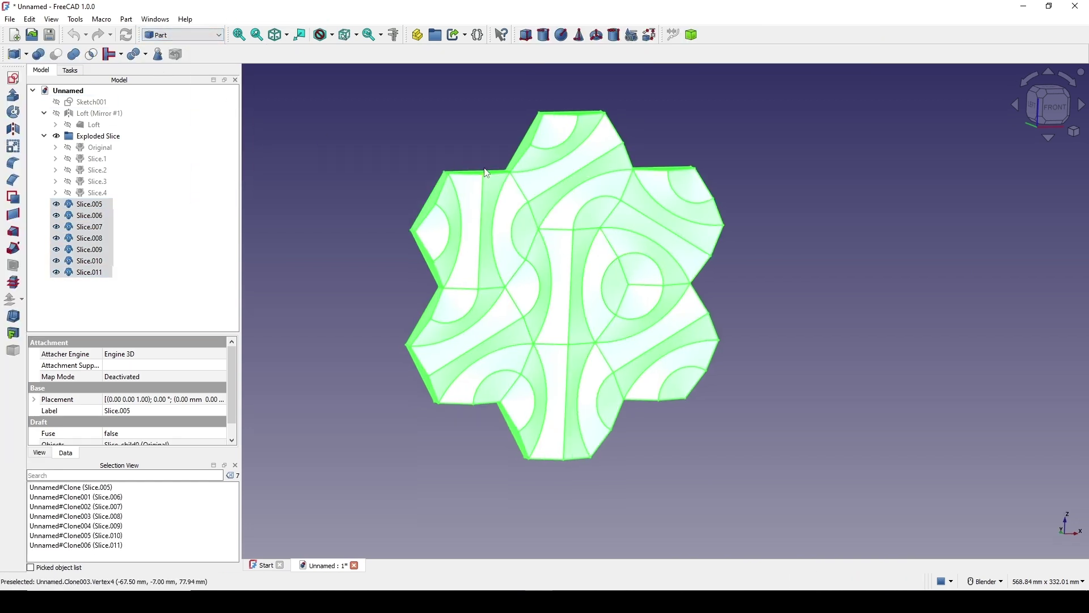
{"action": "left_click", "coordinate": [74, 55]}
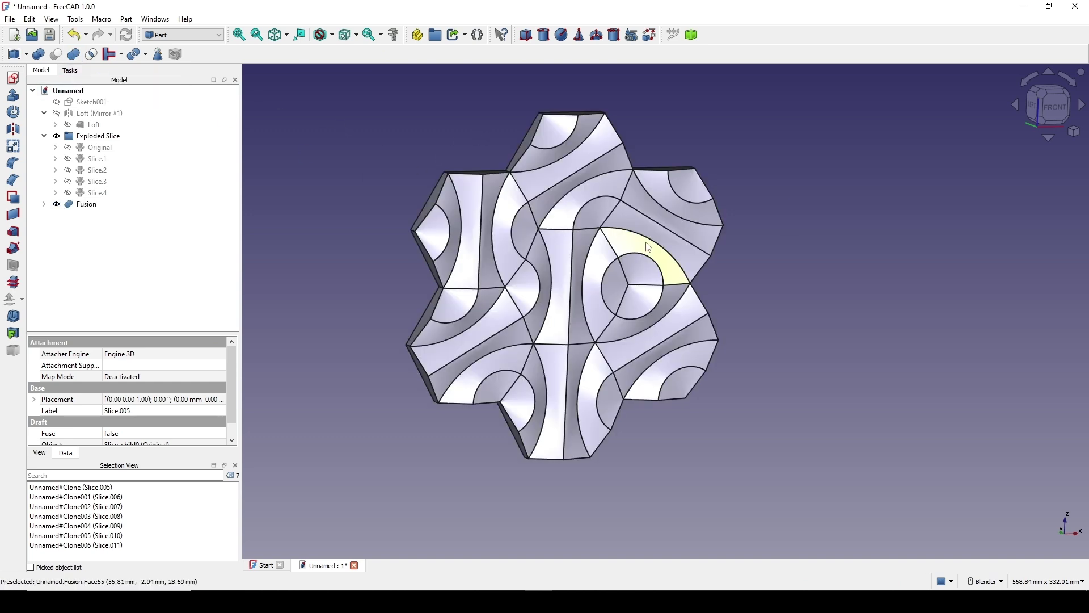
Create a new sketch on the XZ plane in front view and cut the fused tiles with the sketch's section view
{"action": "left_click", "coordinate": [1051, 121]}
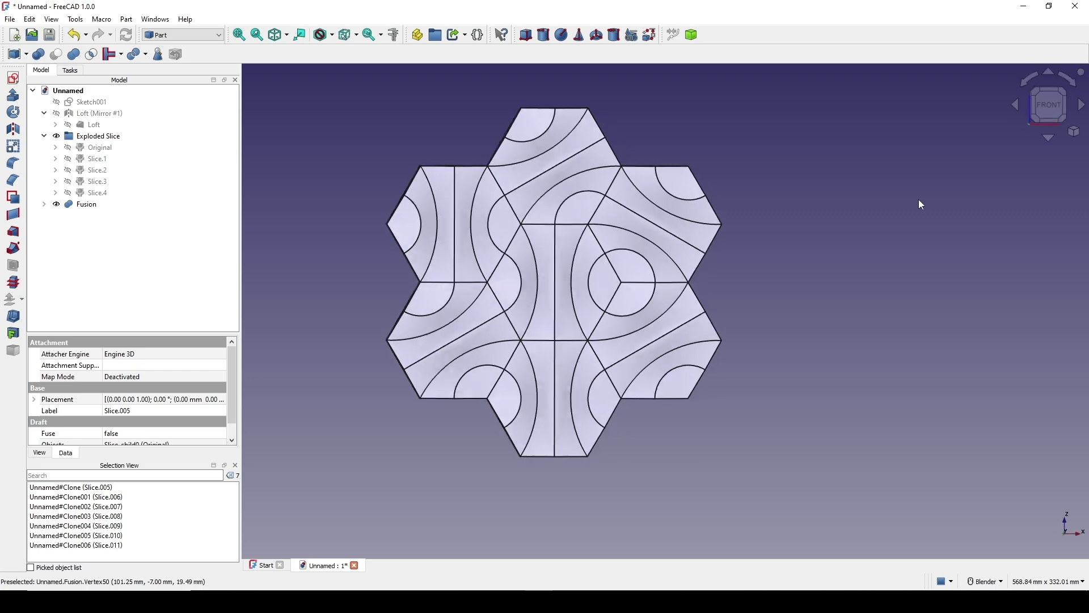
{"action": "left_click", "coordinate": [780, 226]}
{"action": "scroll", "coordinate": [816, 220], "scroll_direction": "up", "scroll_amount": 2}
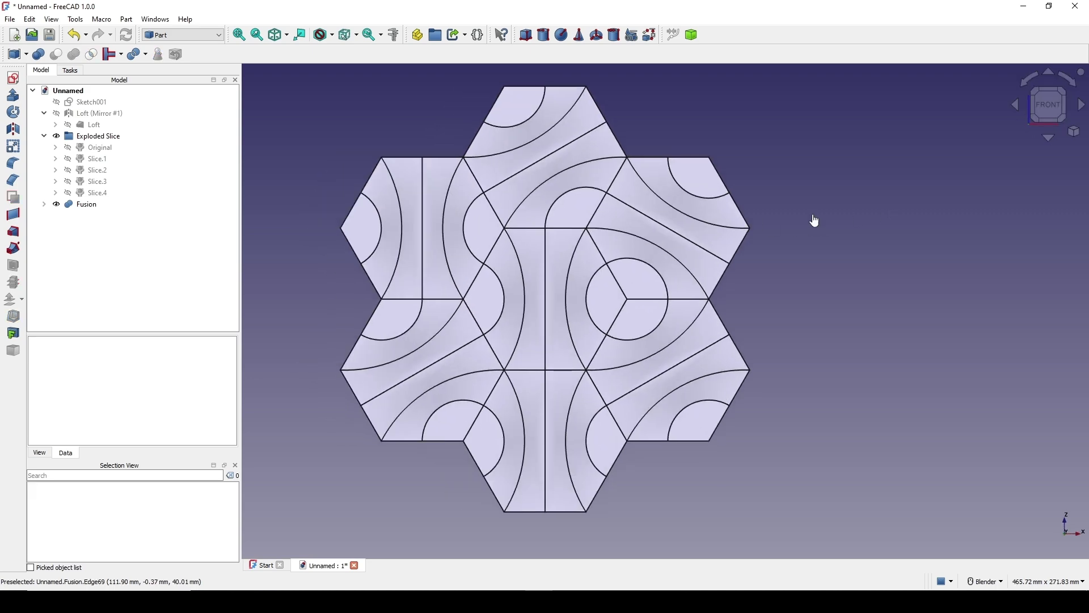
{"action": "left_click", "coordinate": [14, 78]}
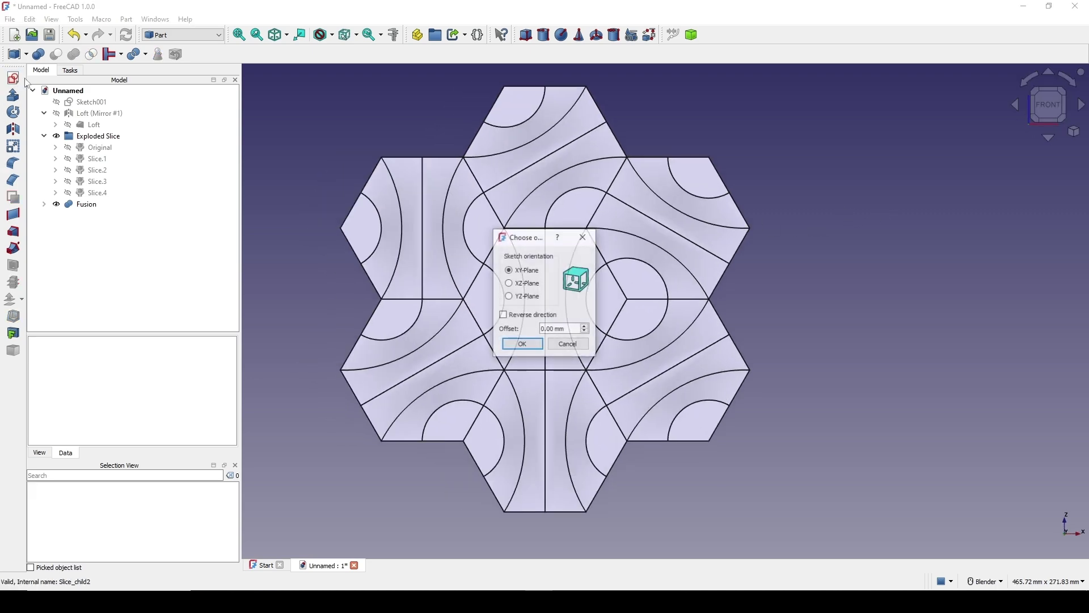
{"action": "left_click", "coordinate": [524, 343]}
{"action": "scroll", "coordinate": [826, 222], "scroll_direction": "down", "scroll_amount": 1}
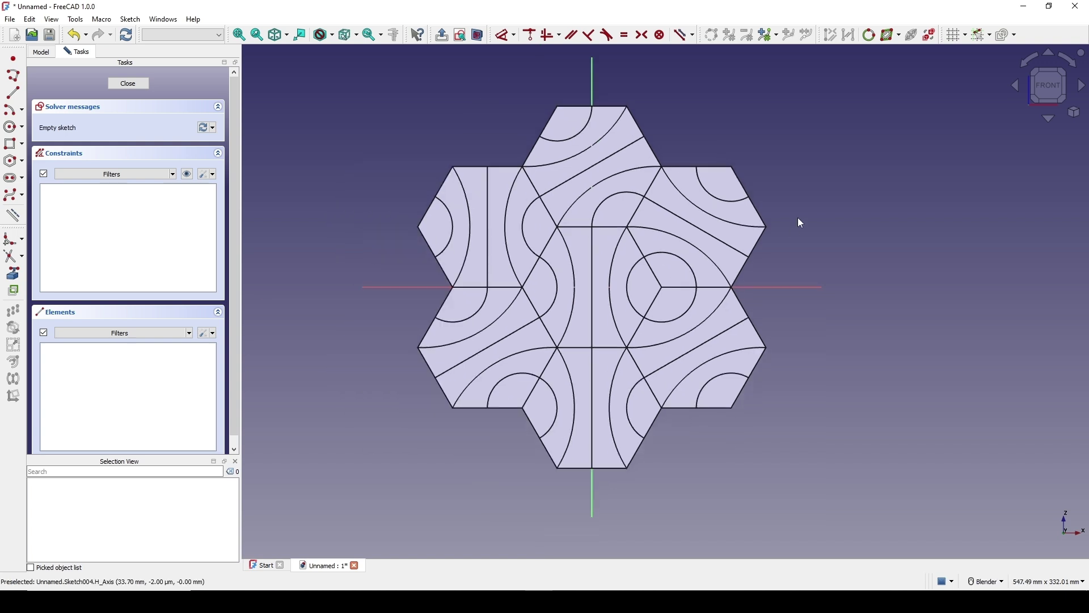
{"action": "left_click", "coordinate": [479, 38]}
{"action": "scroll", "coordinate": [699, 200], "scroll_direction": "up", "scroll_amount": 1}
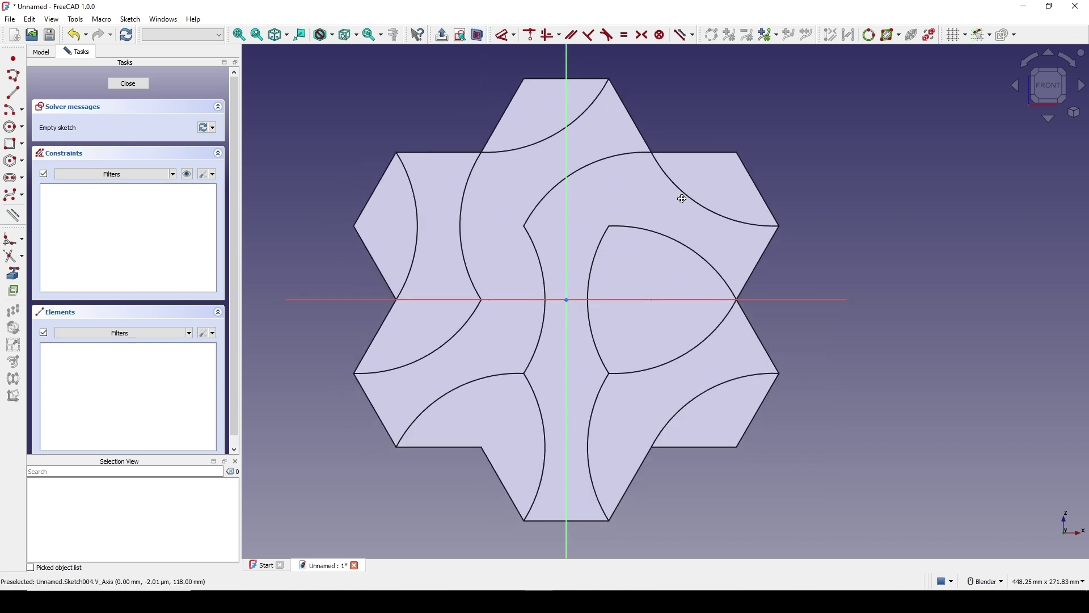
Draw a centered rectangle on the sketch origin, about 174 mm wide and 145 mm high
{"action": "left_click", "coordinate": [24, 147]}
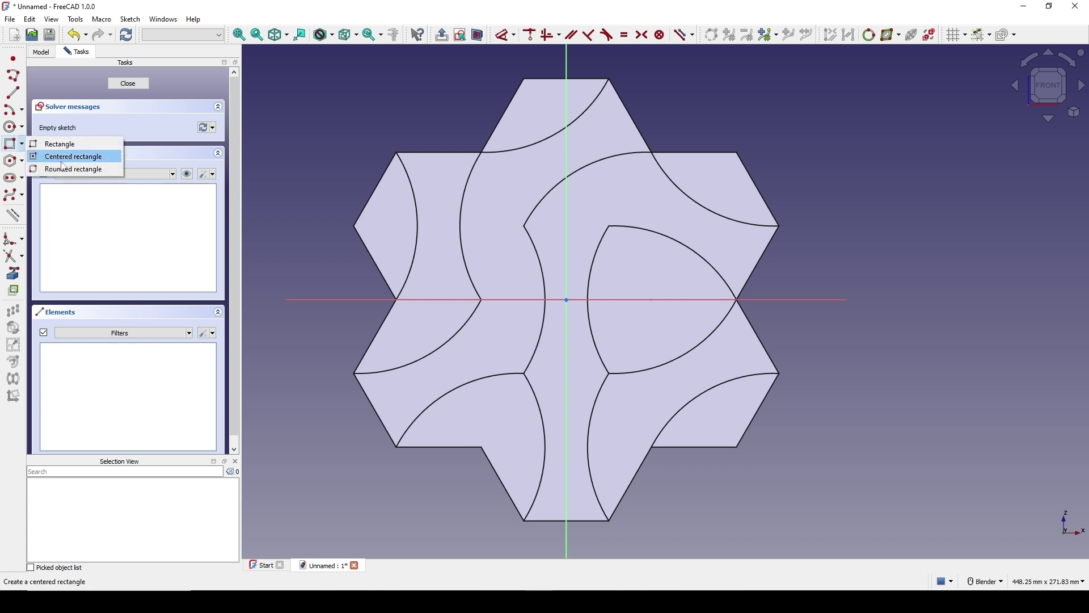
{"action": "left_click", "coordinate": [68, 155]}
{"action": "left_click", "coordinate": [568, 300]}
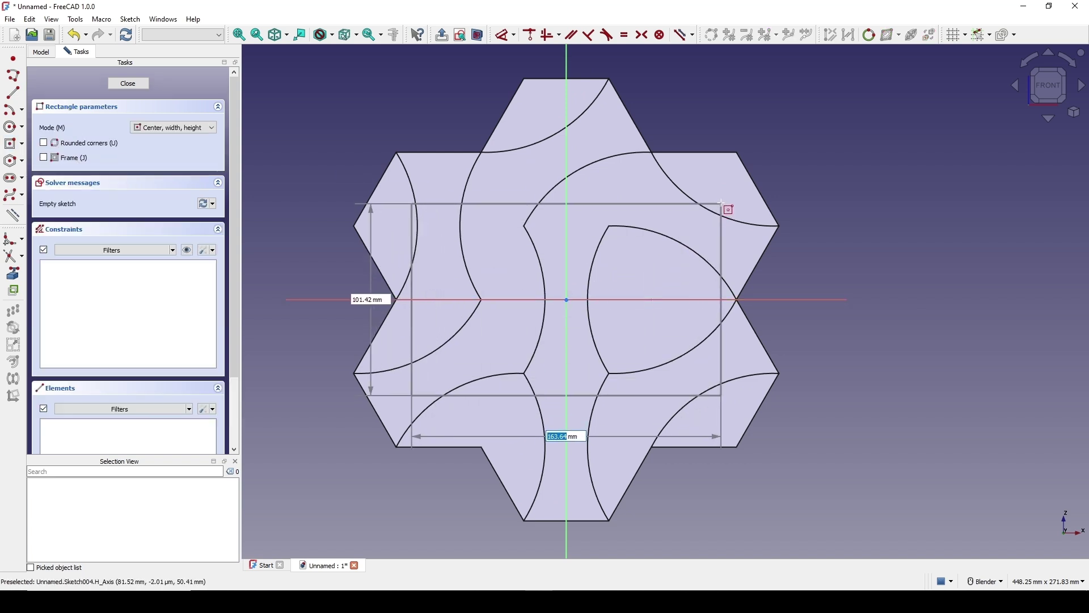
{"action": "left_click", "coordinate": [732, 162]}
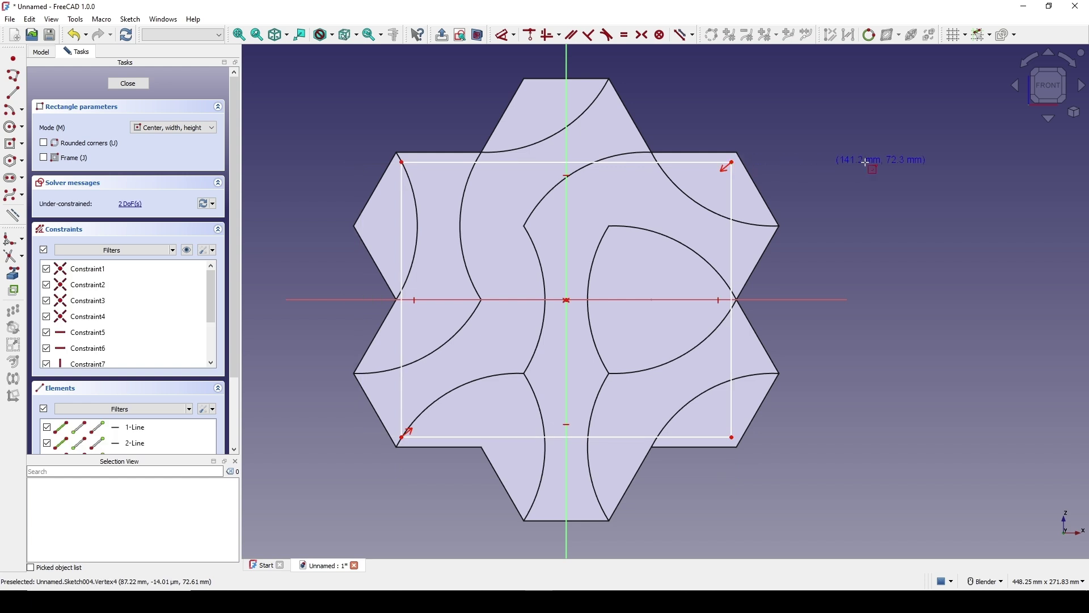
Constrain the horizontal length of the centered rectangle's upper edge to 175 mm
{"action": "middle_click_drag", "start_coordinate": [638, 192], "coordinate": [621, 199], "text": "shift"}
{"action": "left_click", "coordinate": [623, 179]}
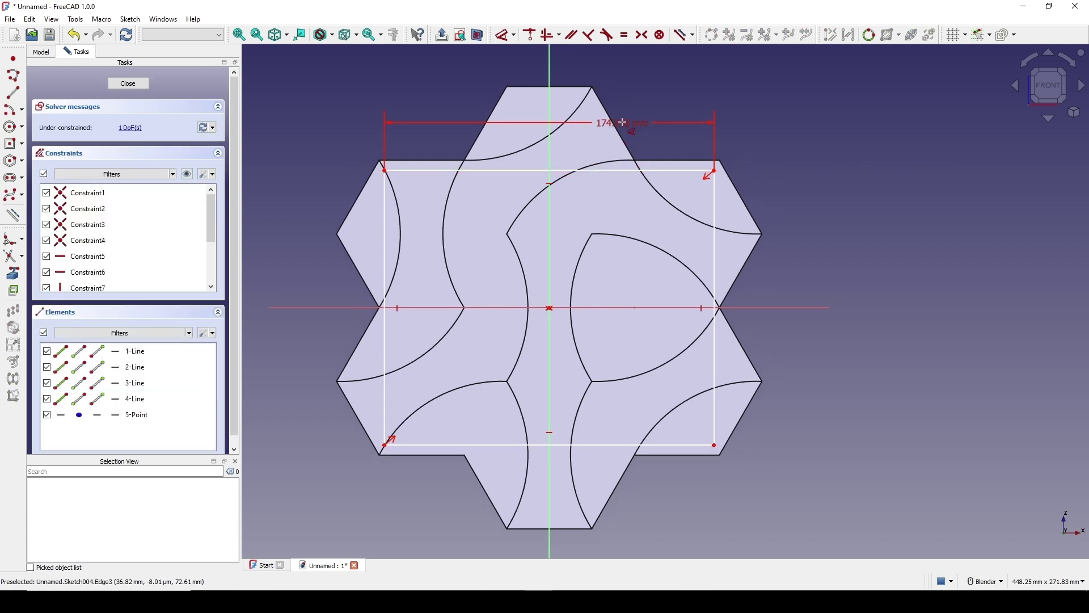
{"action": "left_click", "coordinate": [620, 121]}
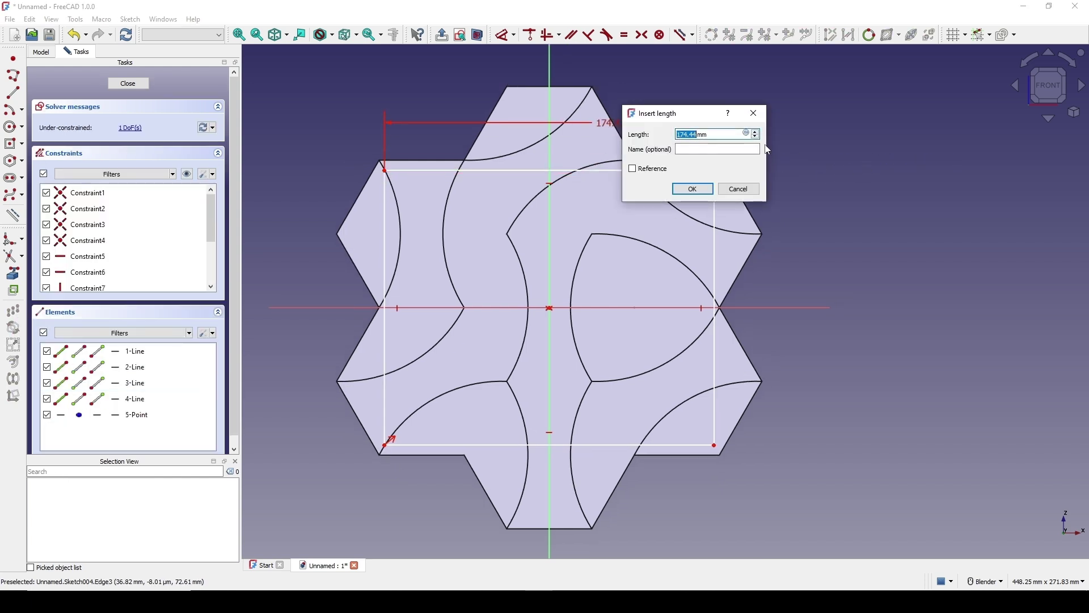
{"action": "type", "text": "175"}
{"action": "key", "text": "Return"}
Constrain the rectangle's vertical side to 145 mm and close the sketch
{"action": "left_click", "coordinate": [715, 242]}
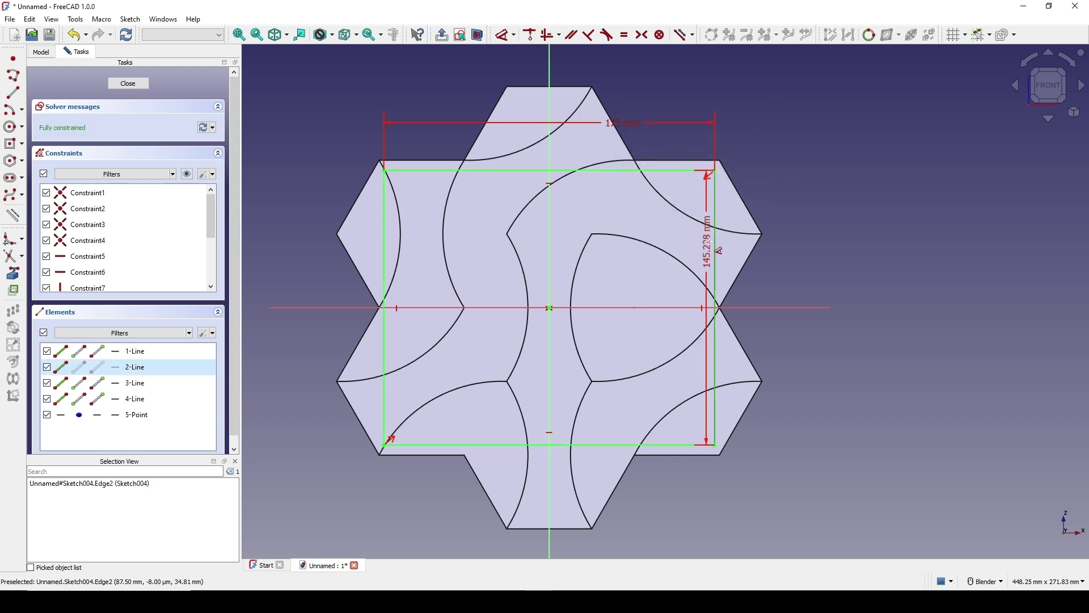
{"action": "left_click", "coordinate": [801, 243]}
{"action": "type", "text": "145"}
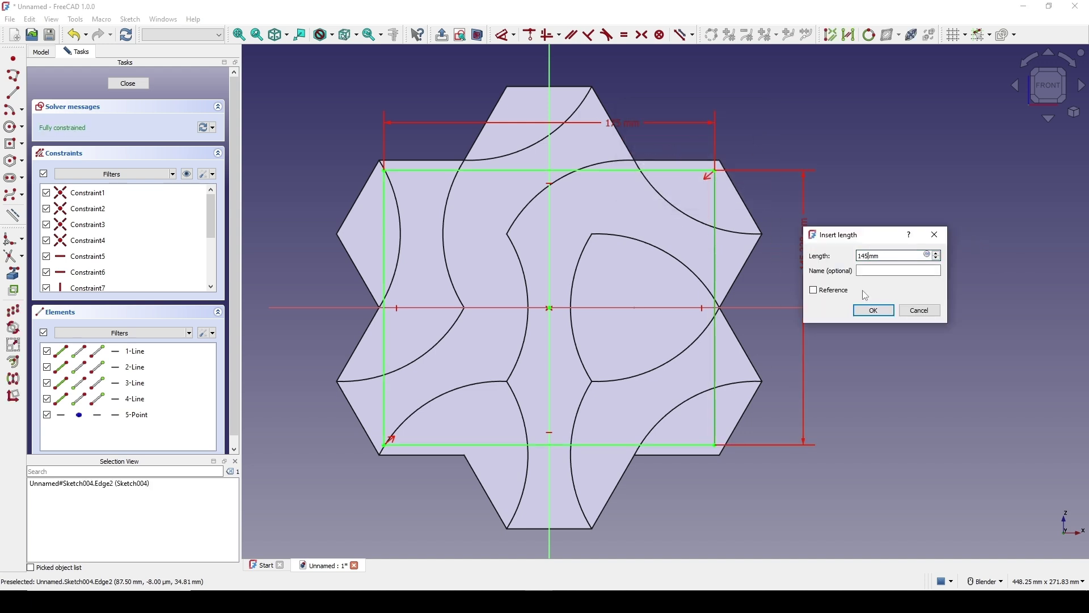
{"action": "key", "text": "Return"}
{"action": "scroll", "coordinate": [860, 218], "scroll_direction": "down", "scroll_amount": 1}
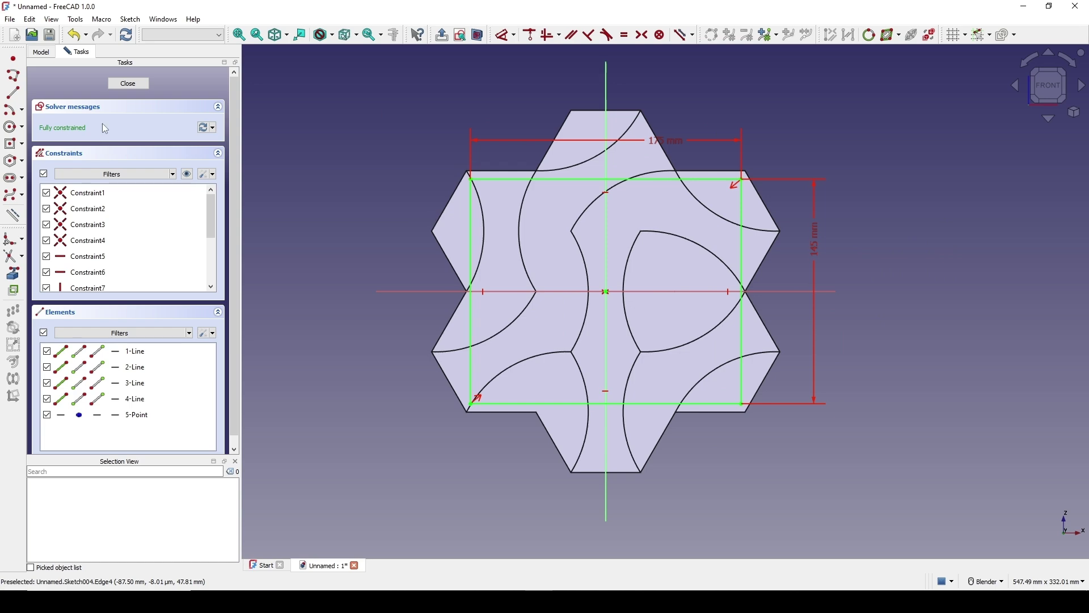
{"action": "left_click", "coordinate": [129, 84]}
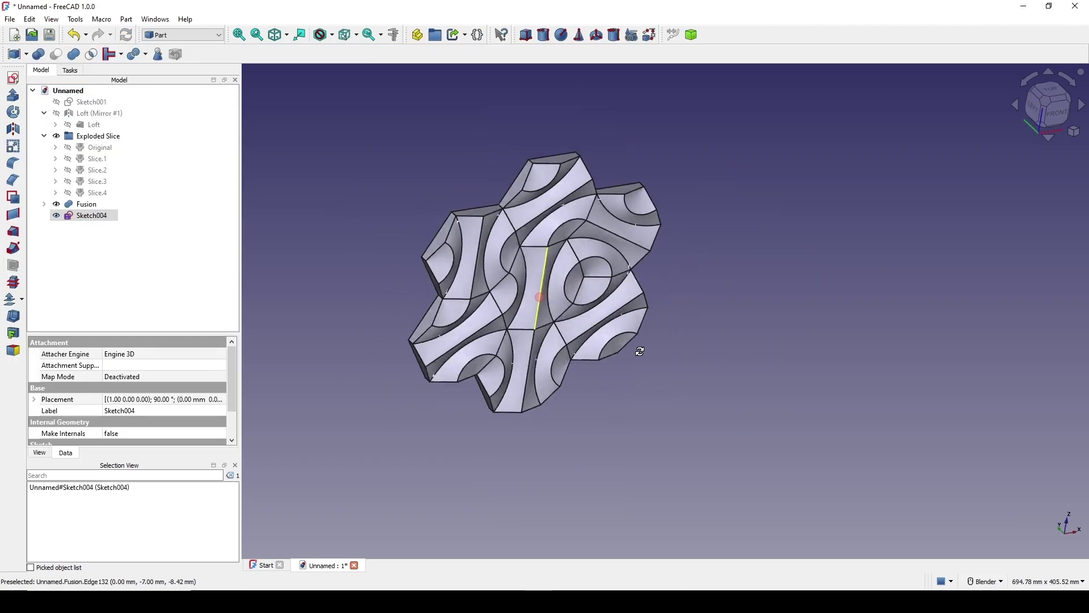
Extrude the rectangle sketch 20 mm along its normal, symmetric about the sketch plane, as a solid
{"action": "left_click", "coordinate": [13, 94]}
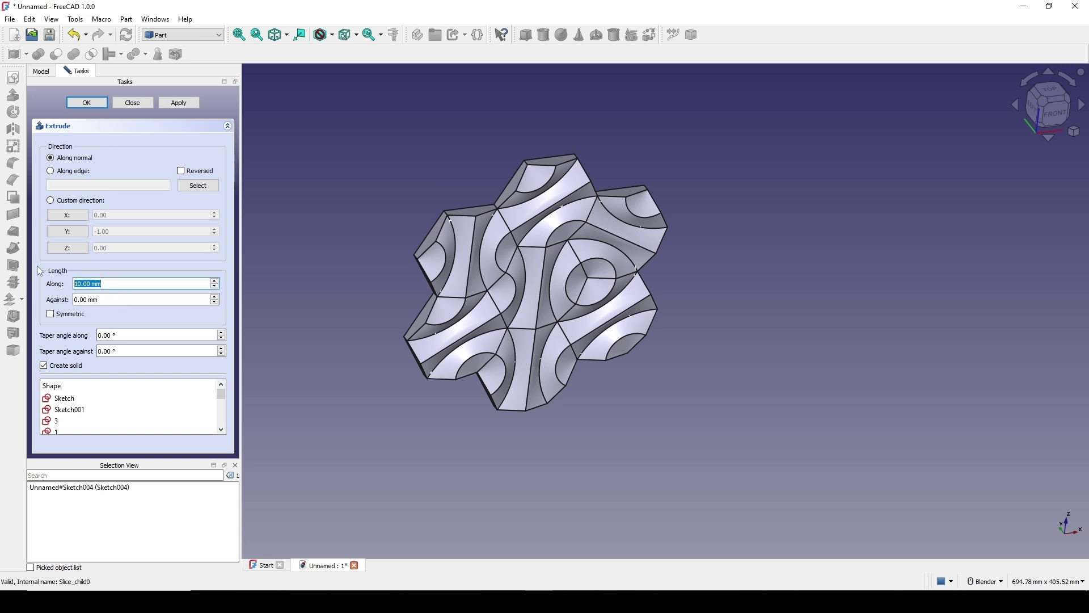
{"action": "type", "text": "20"}
{"action": "left_click", "coordinate": [66, 315]}
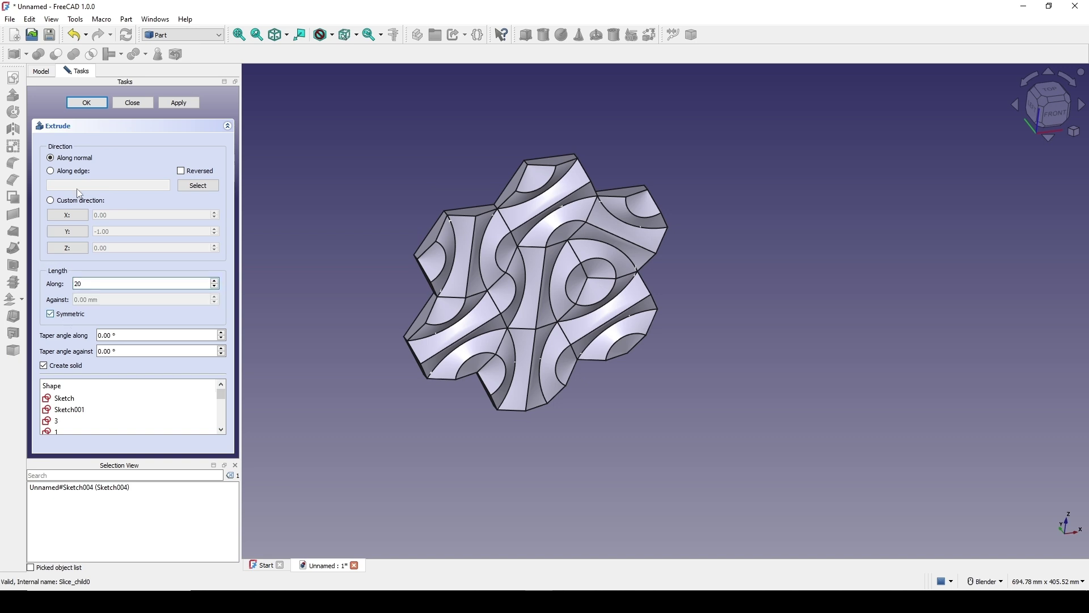
{"action": "left_click", "coordinate": [86, 103]}
Create a Boolean intersection of the fused tiles, Fusion, and the rectangular block, Extrude001, and inspect the trimmed panel
{"action": "middle_click_drag", "start_coordinate": [624, 321], "coordinate": [669, 333]}
{"action": "left_click", "coordinate": [87, 204]}
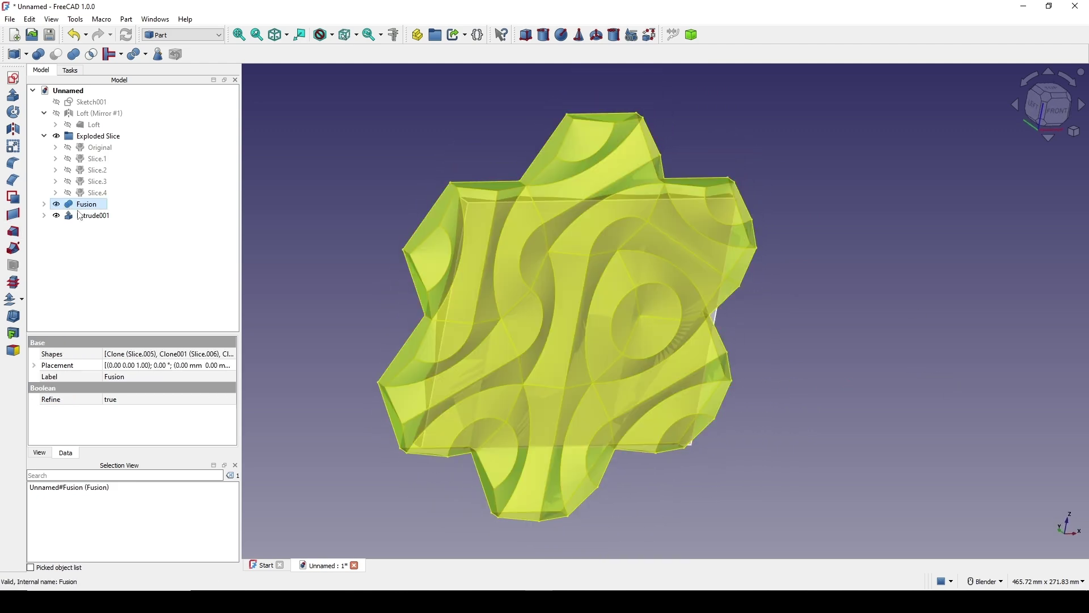
{"action": "left_click", "coordinate": [86, 218], "text": "ctrl"}
{"action": "scroll", "coordinate": [675, 303], "scroll_direction": "down", "scroll_amount": 2}
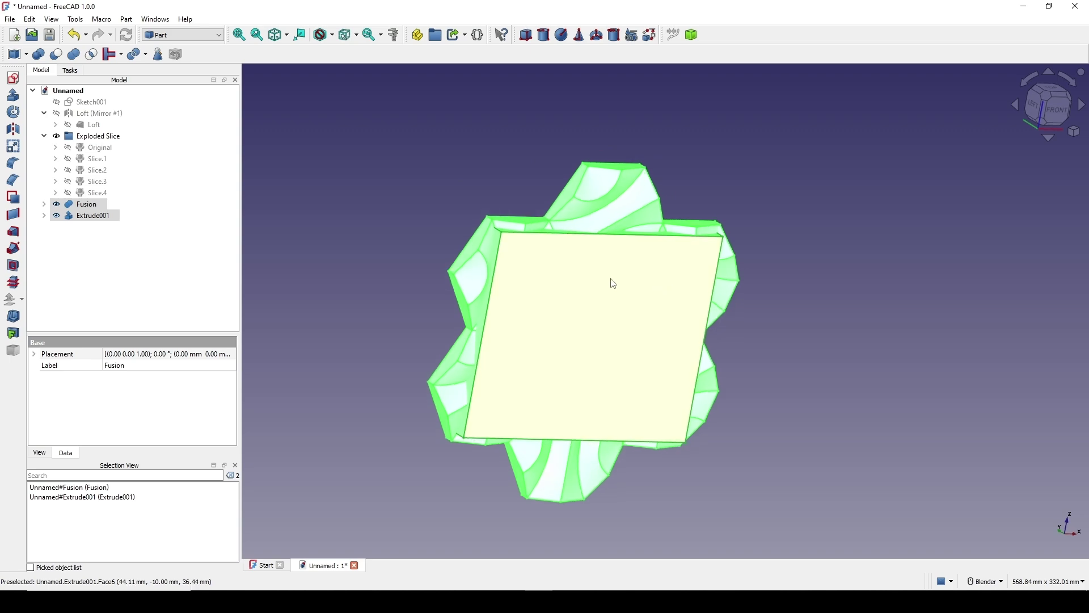
{"action": "left_click", "coordinate": [92, 54]}
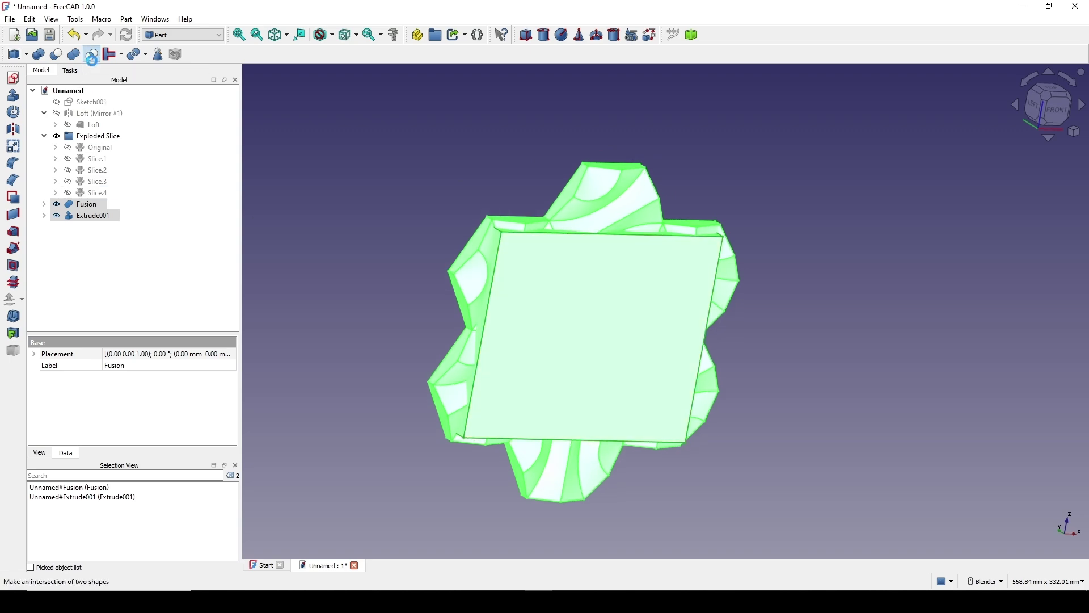
{"action": "middle_click_drag", "start_coordinate": [729, 335], "coordinate": [656, 365]}
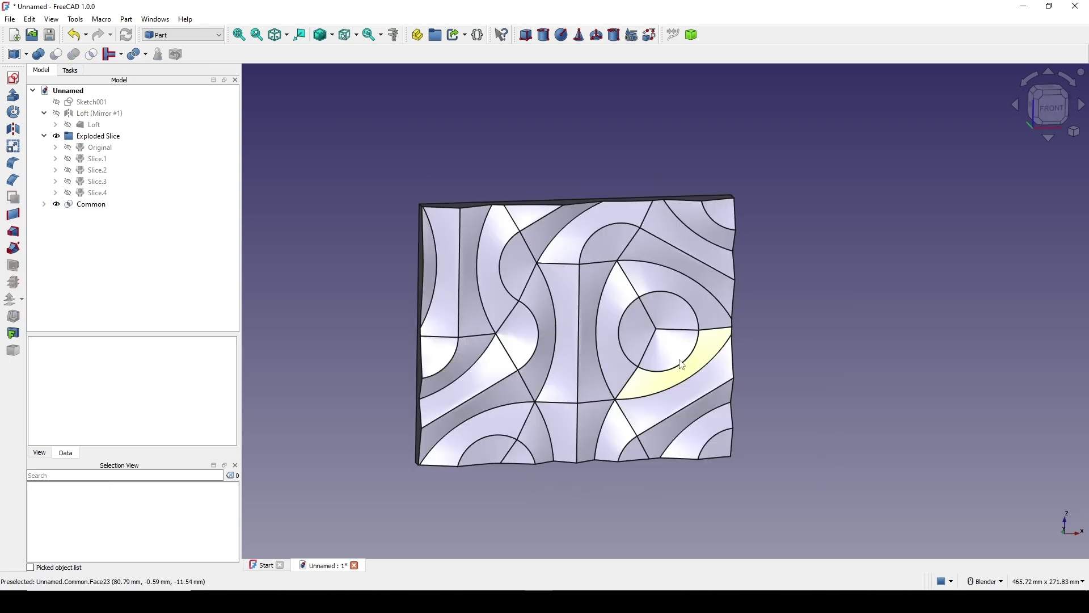
{"action": "scroll", "coordinate": [656, 365], "scroll_direction": "up", "scroll_amount": 3}
{"action": "scroll", "coordinate": [584, 295], "scroll_direction": "down", "scroll_amount": 1}
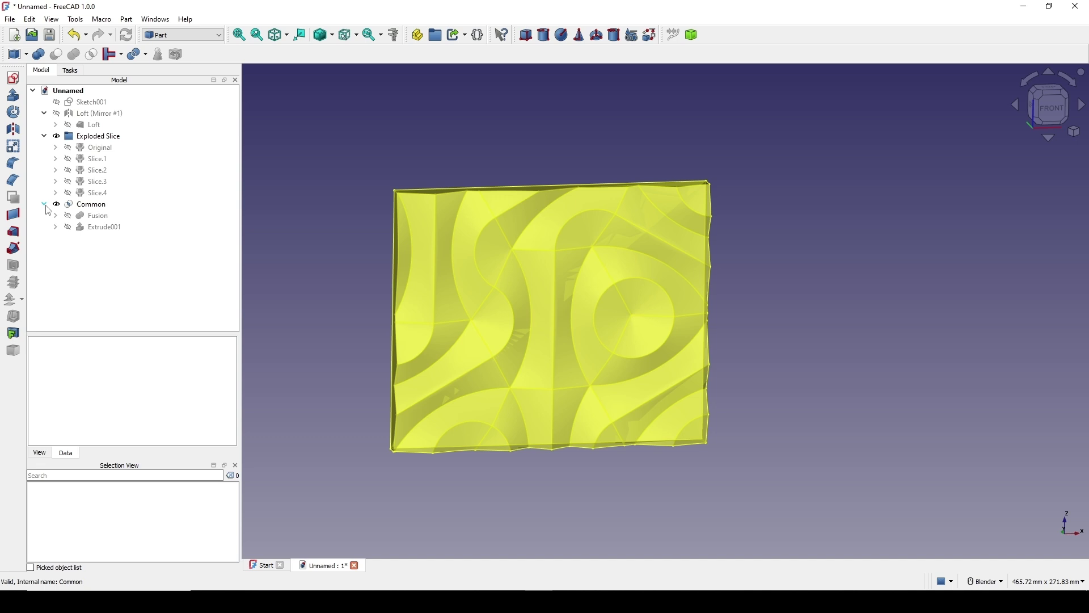
Hide the Common panel and show the seven tile clones, Slice.005 to Slice.011, in front view
{"action": "left_click", "coordinate": [55, 216]}
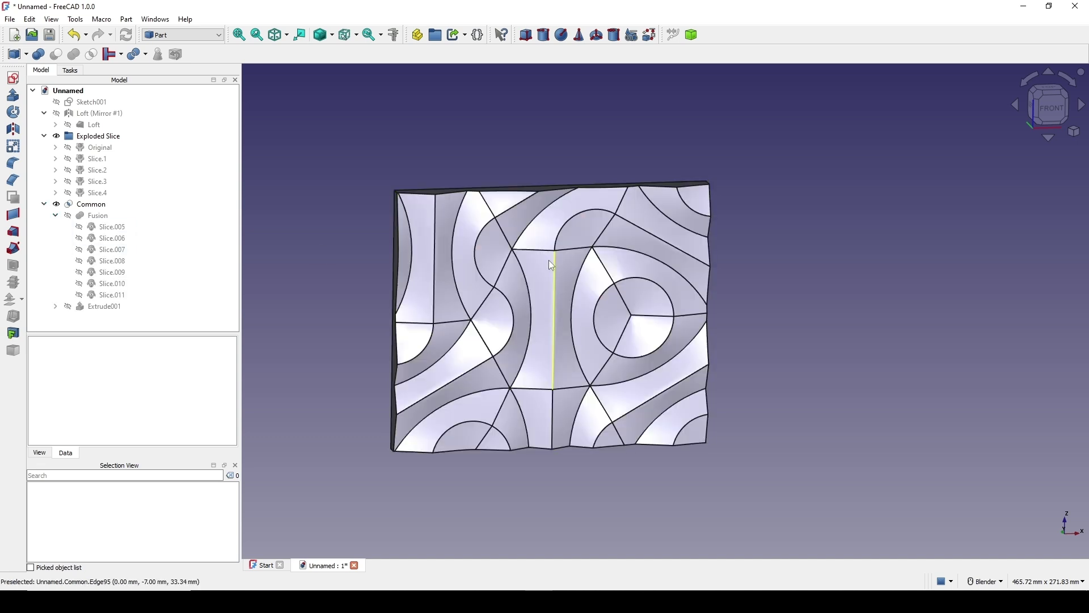
{"action": "left_click", "coordinate": [85, 205]}
{"action": "key", "text": "space"}
{"action": "left_click", "coordinate": [106, 228]}
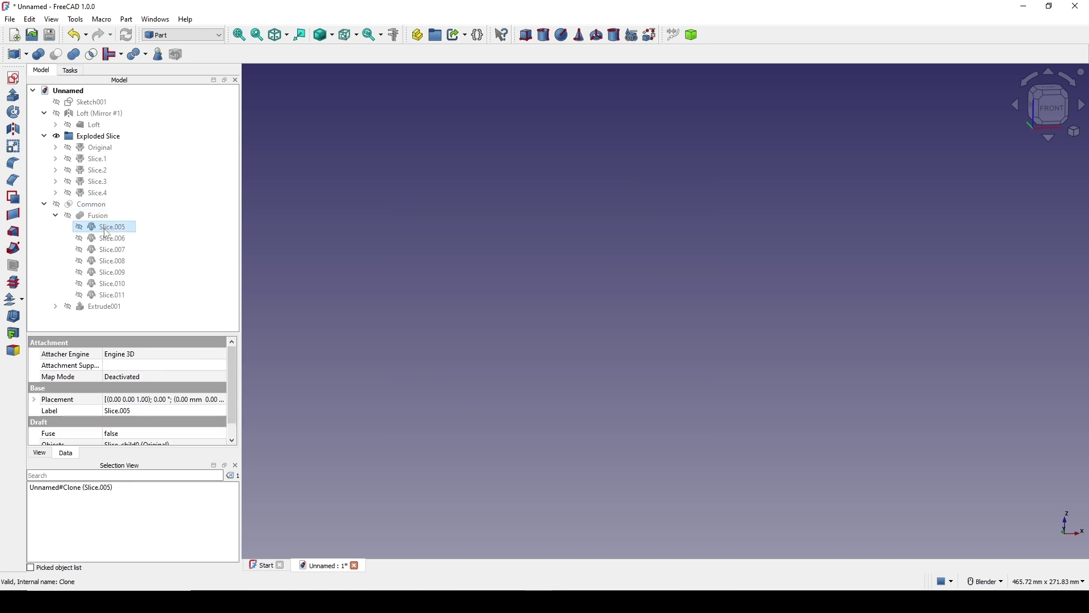
{"action": "left_click", "coordinate": [108, 296], "text": "shift"}
{"action": "key", "text": "space"}
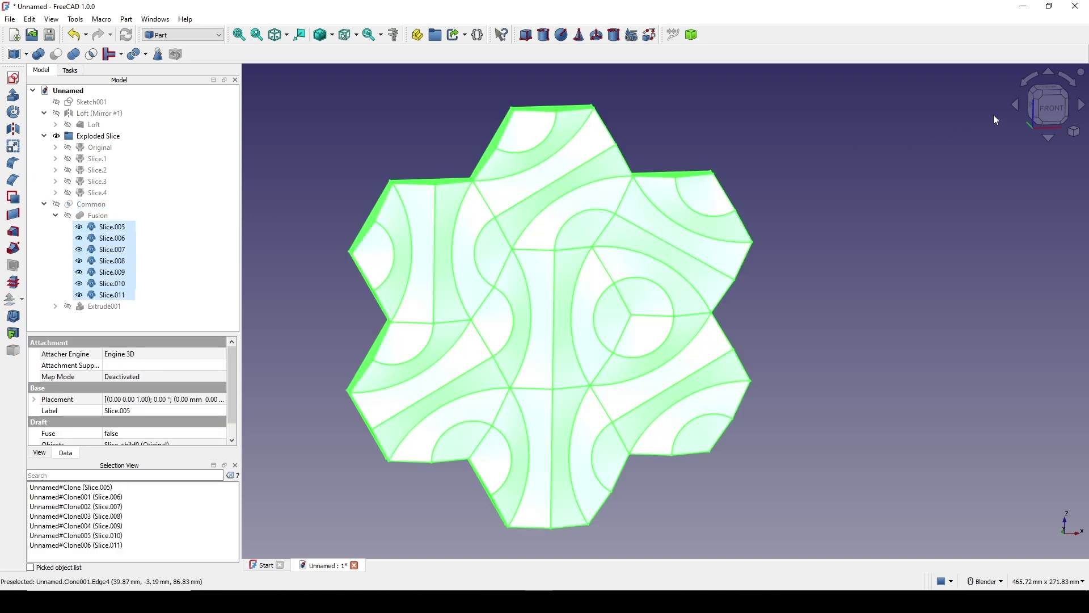
{"action": "left_click", "coordinate": [1050, 106]}
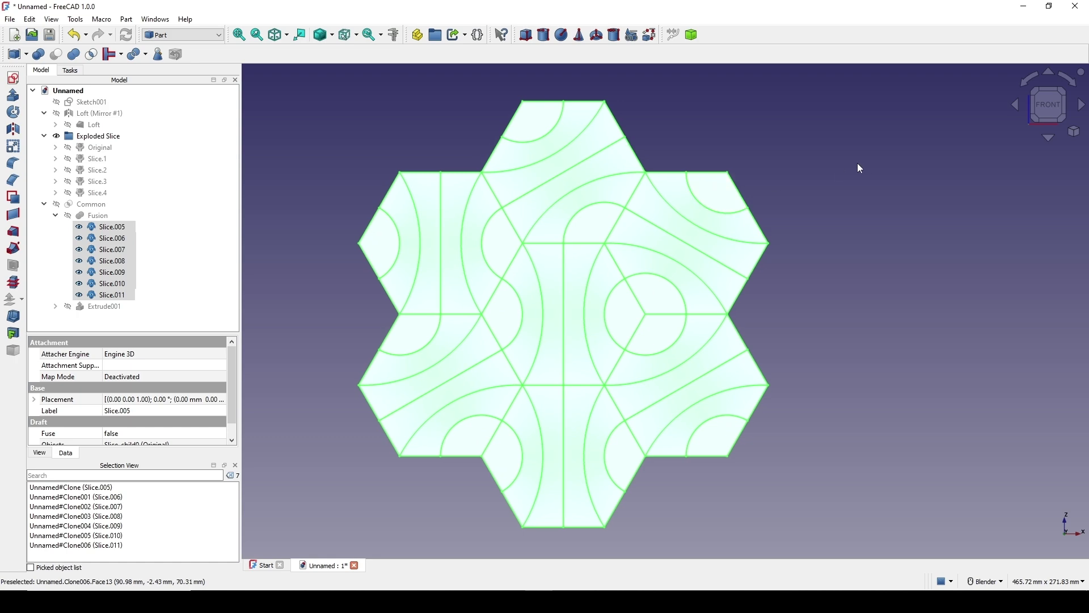
{"action": "left_click", "coordinate": [855, 168]}
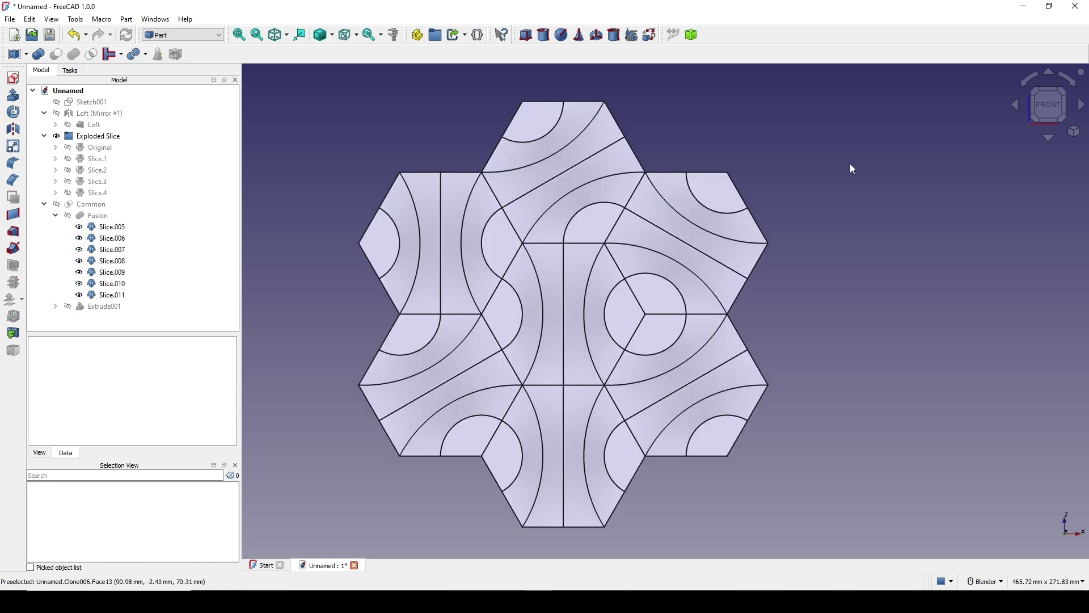
Switch to the Draft workbench and rotate the lower-left tile, Slice.009, one hexagon corner clockwise about its centre
{"action": "left_click", "coordinate": [196, 32]}
{"action": "left_click", "coordinate": [191, 50]}
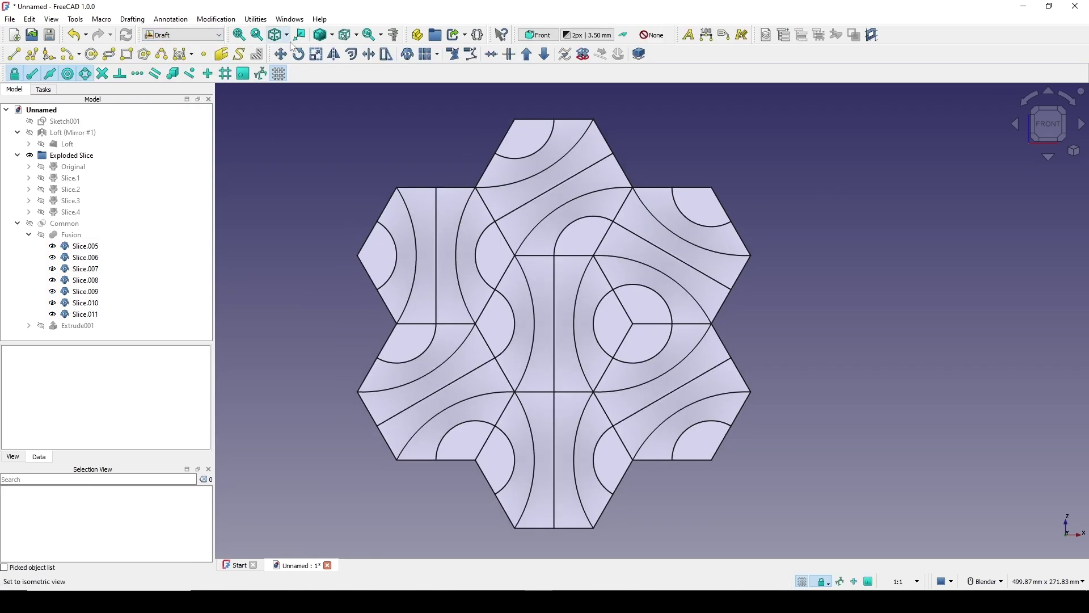
{"action": "middle_click_drag", "start_coordinate": [681, 214], "coordinate": [680, 205], "text": "shift"}
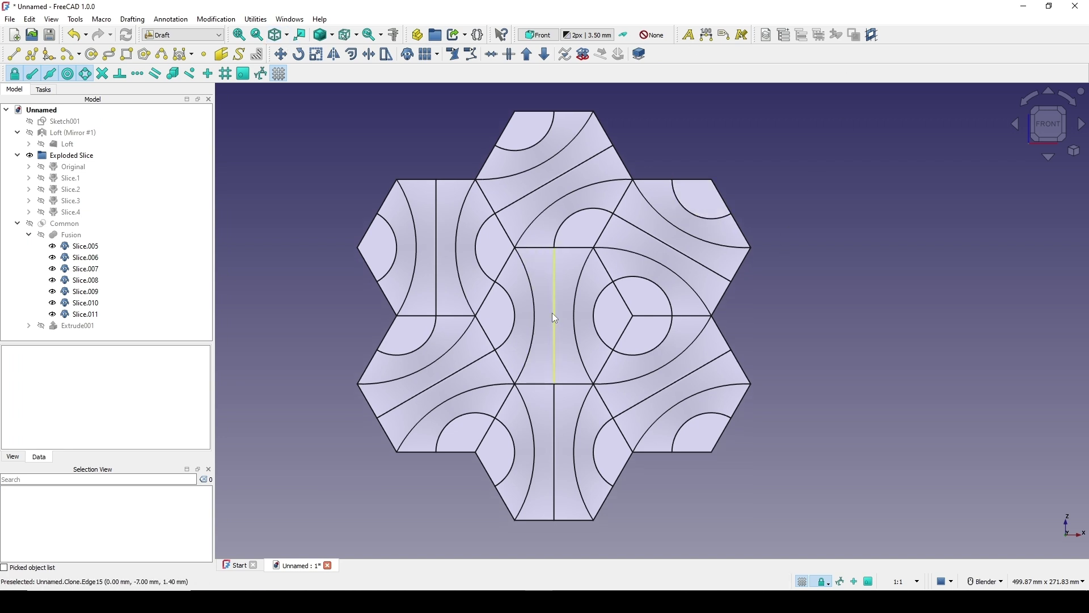
{"action": "left_click", "coordinate": [446, 378]}
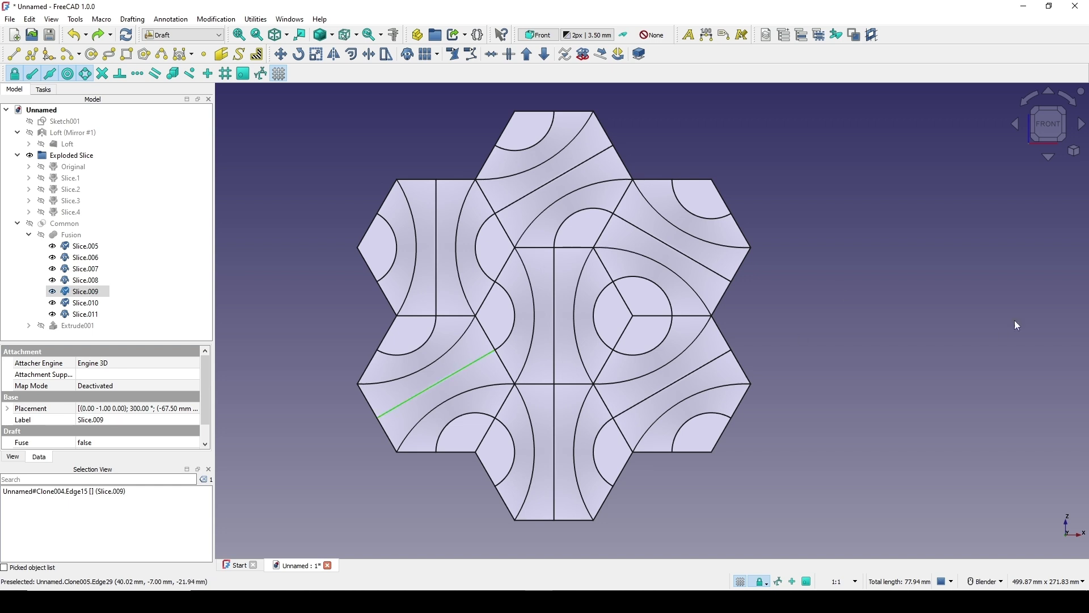
{"action": "left_click", "coordinate": [299, 53]}
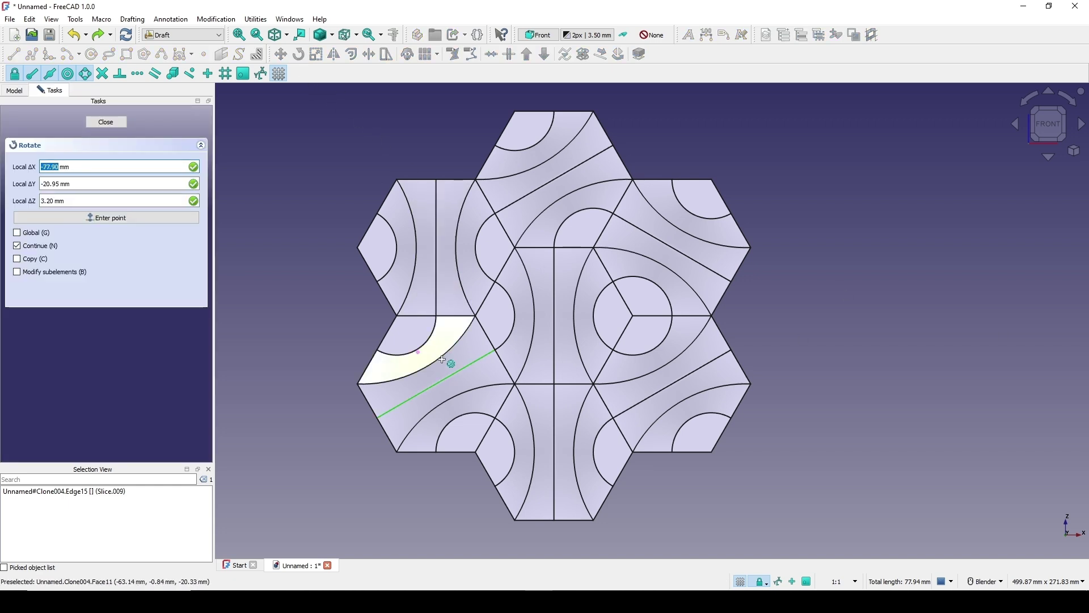
{"action": "left_click", "coordinate": [437, 382]}
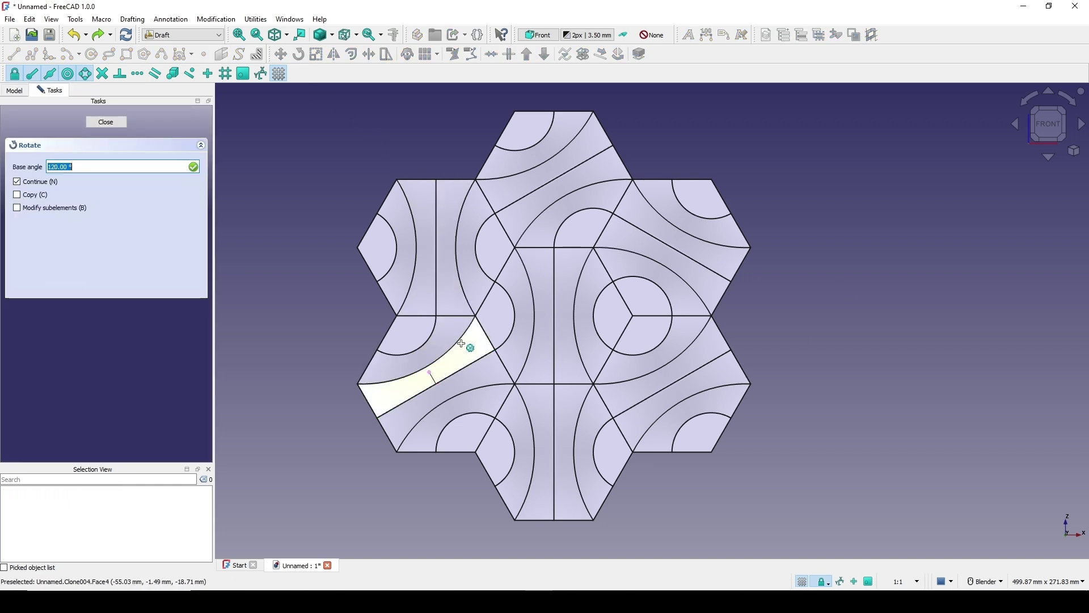
{"action": "left_click", "coordinate": [477, 318]}
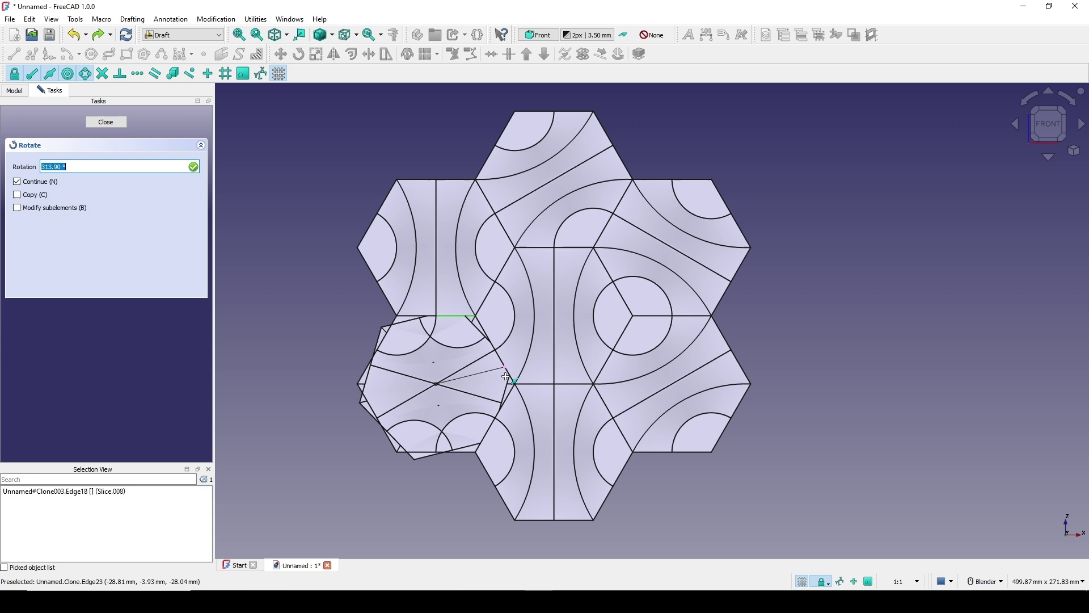
{"action": "left_click", "coordinate": [672, 366]}
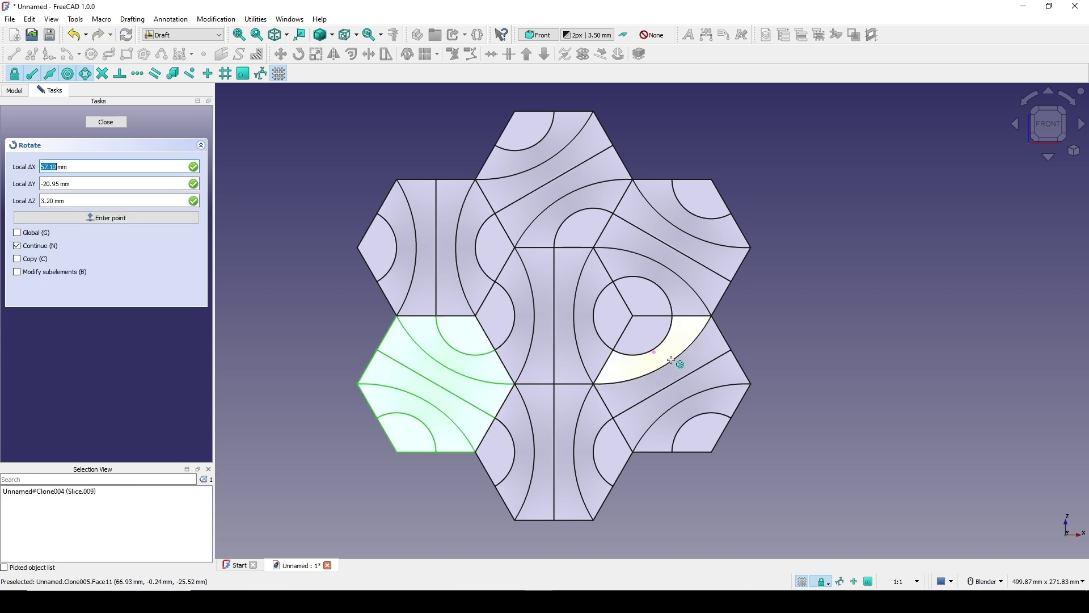
{"action": "left_click", "coordinate": [105, 123]}
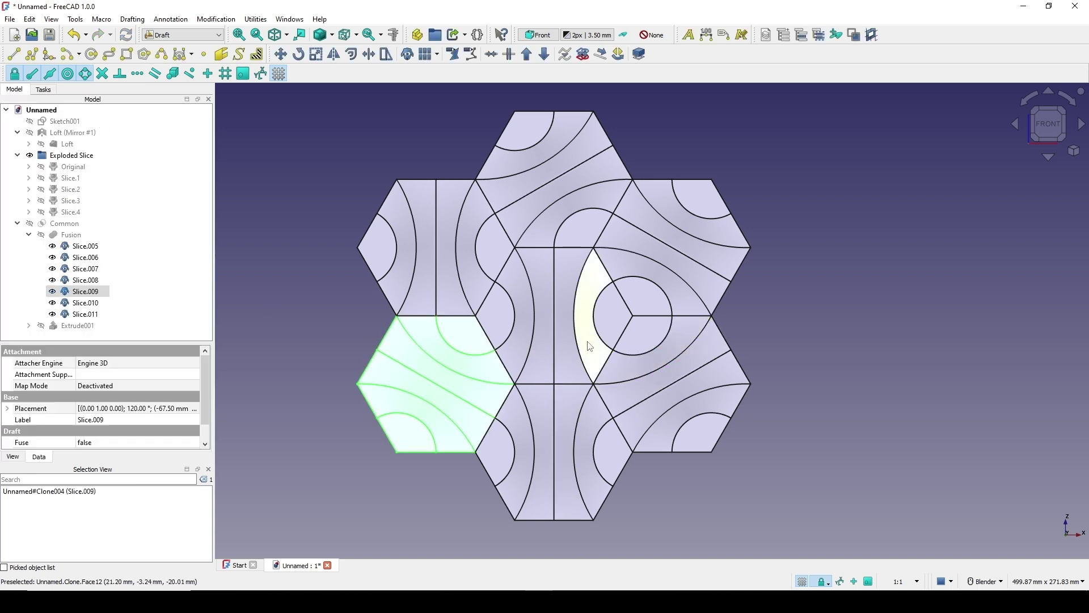
Rotate the lower-right tile, Slice.010, one hexagon corner clockwise about its centre
{"action": "left_click", "coordinate": [674, 378]}
{"action": "key", "text": "r"}
{"action": "key", "text": "o"}
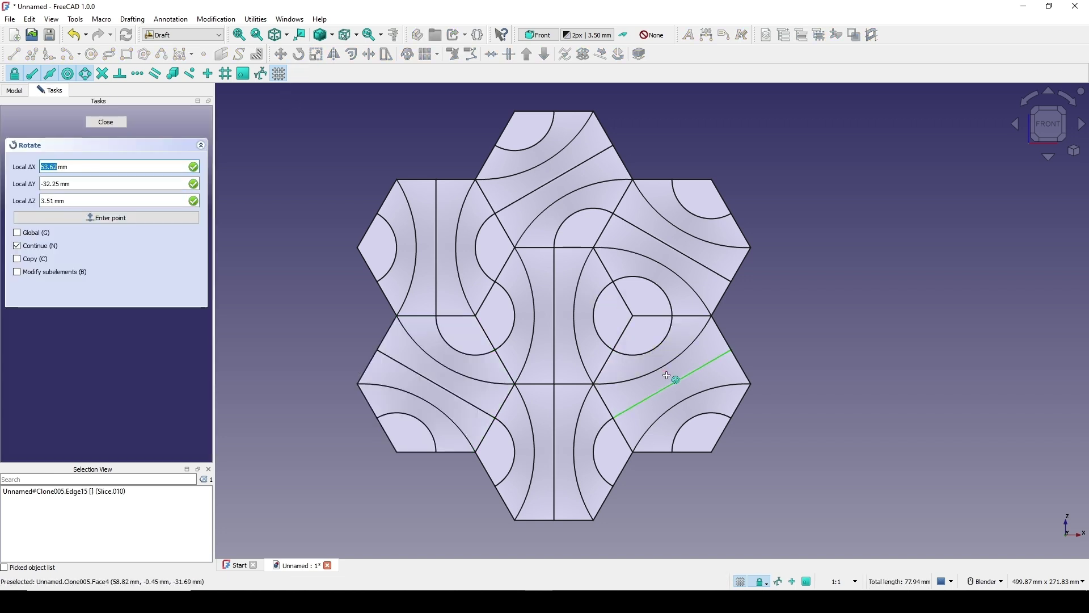
{"action": "left_click", "coordinate": [669, 376]}
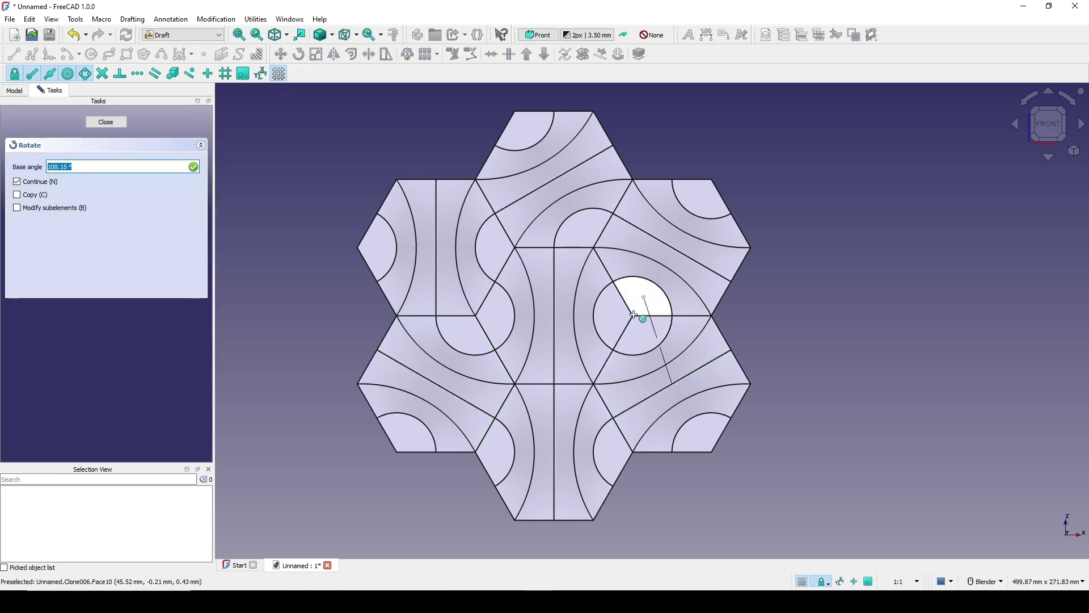
{"action": "scroll", "coordinate": [639, 318], "scroll_direction": "up", "scroll_amount": 3}
{"action": "left_click", "coordinate": [802, 312]}
{"action": "scroll", "coordinate": [821, 334], "scroll_direction": "down", "scroll_amount": 3}
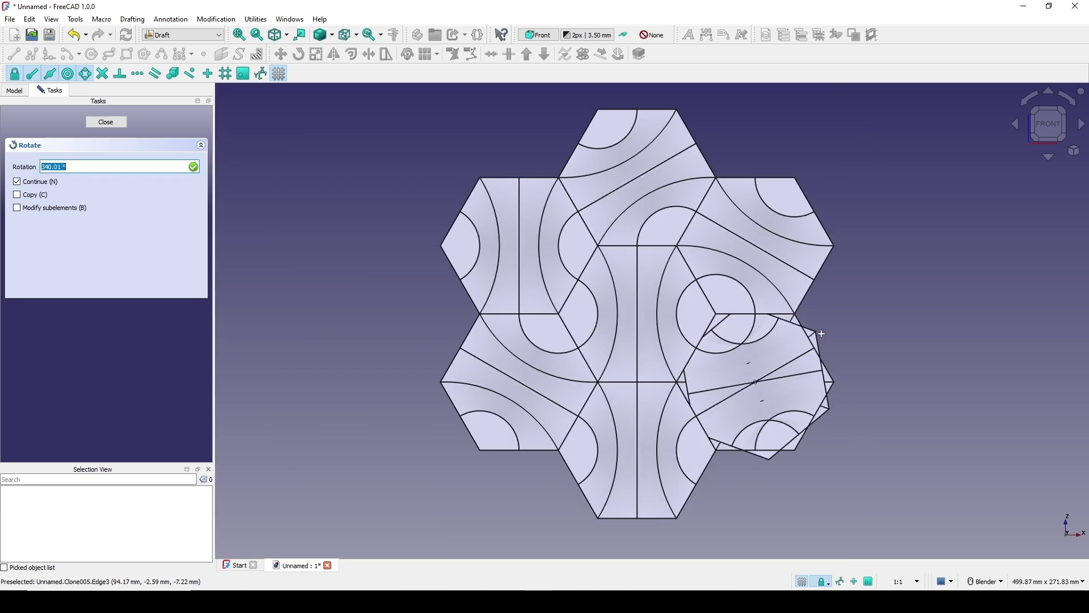
{"action": "left_click", "coordinate": [924, 384]}
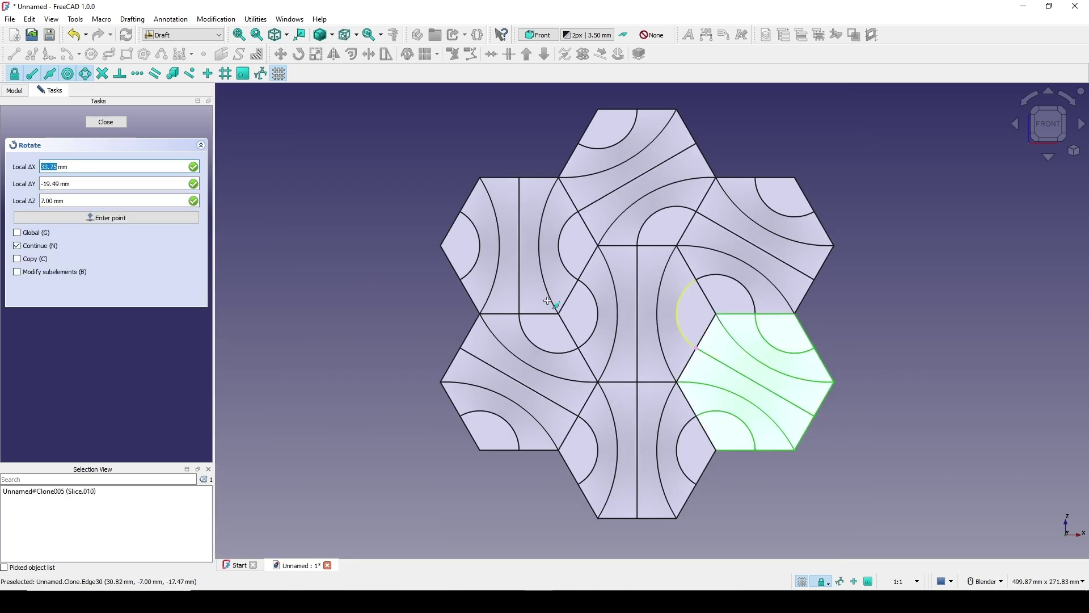
{"action": "left_click", "coordinate": [106, 122]}
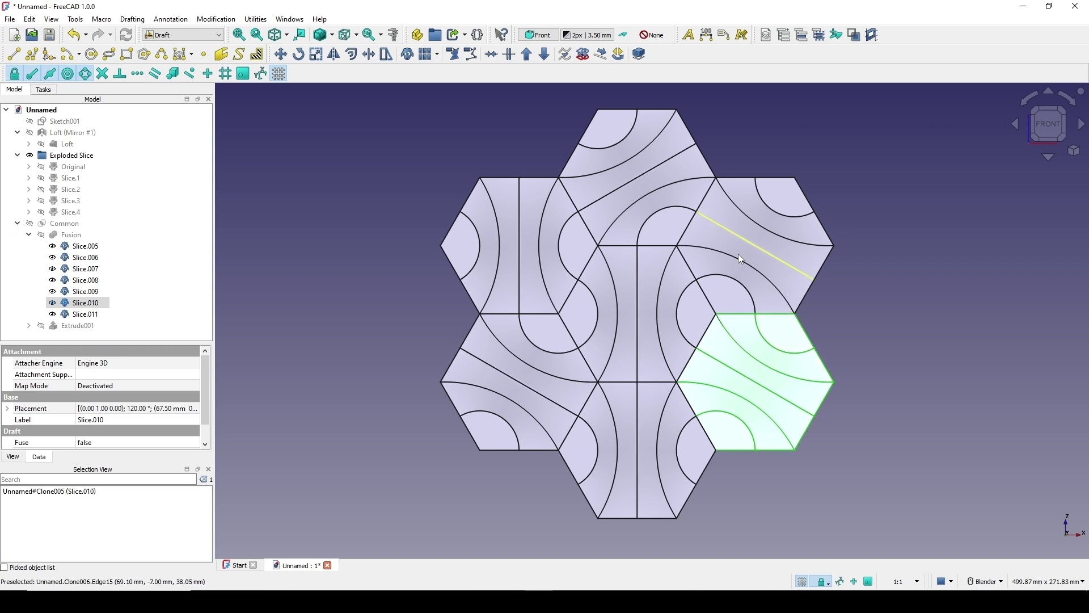
Rotate the top tile, Slice.006, one hexagon corner clockwise about its centre
{"action": "left_click", "coordinate": [935, 264]}
{"action": "left_click", "coordinate": [632, 201]}
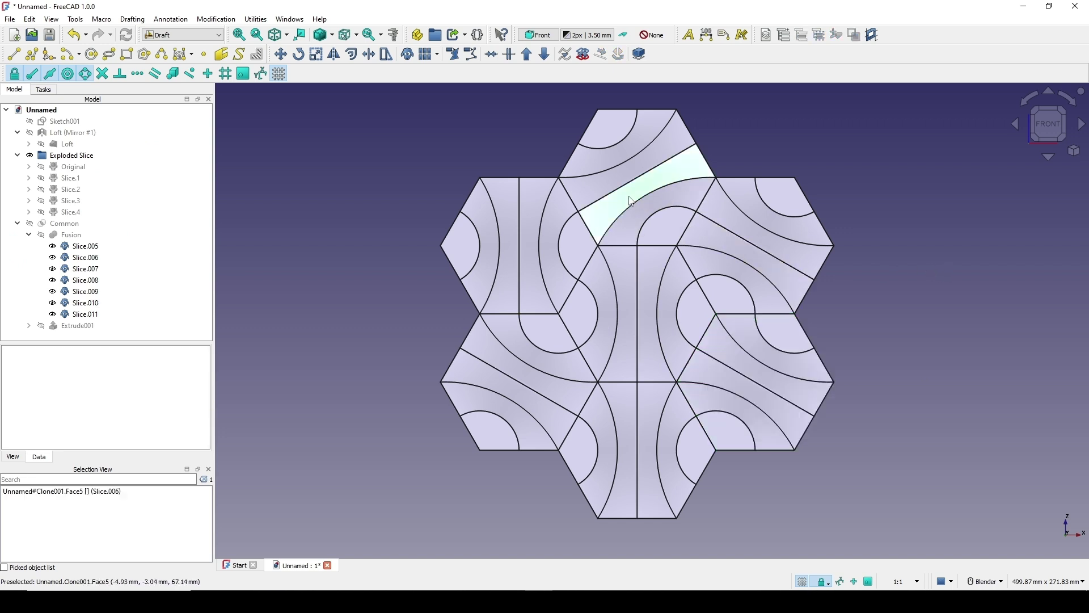
{"action": "left_click", "coordinate": [299, 54]}
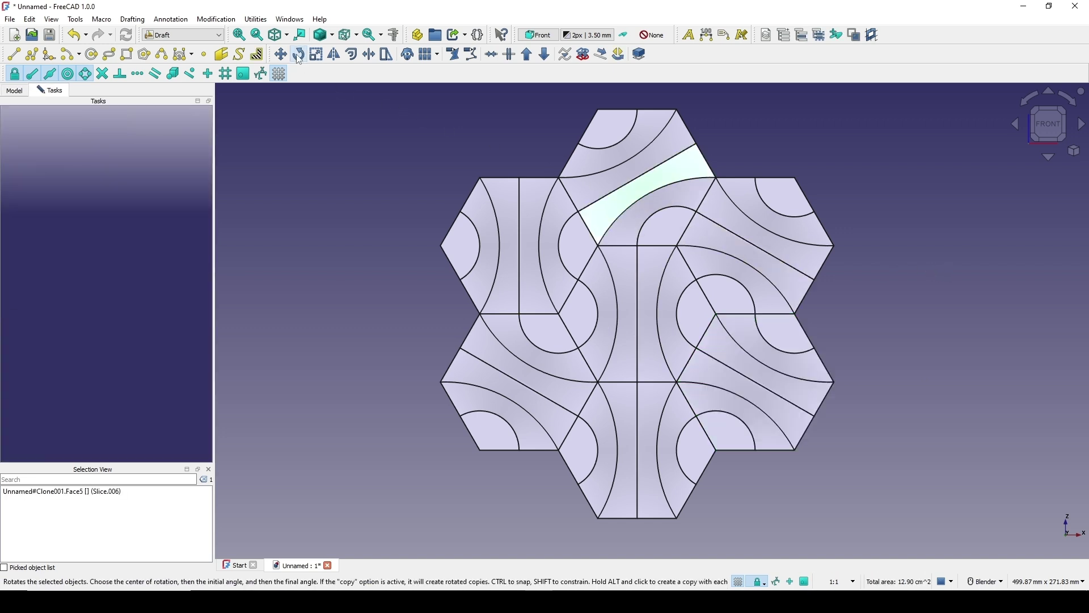
{"action": "left_click", "coordinate": [640, 176]}
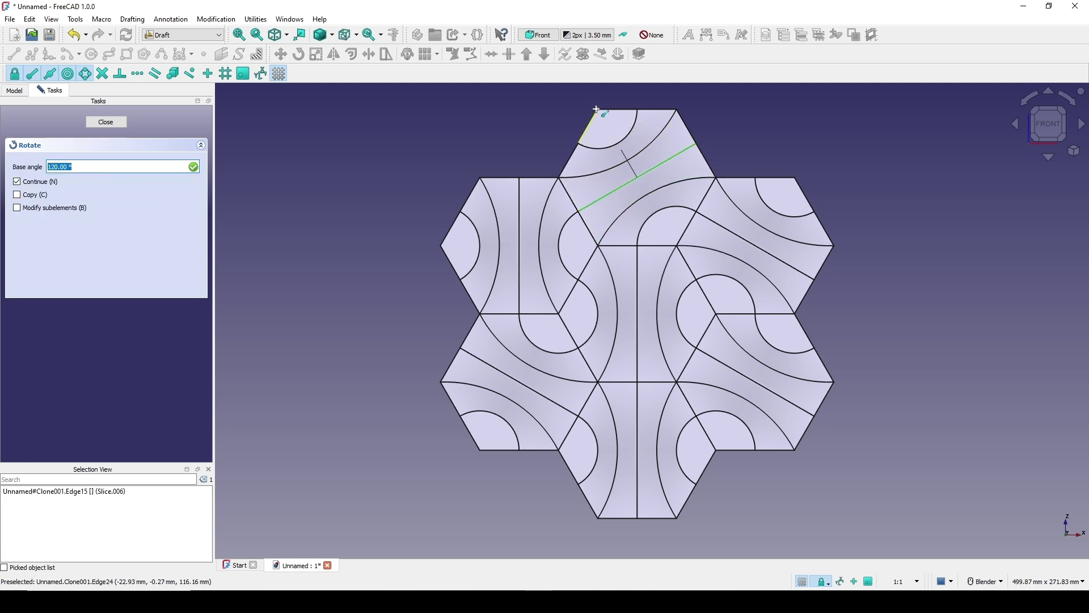
{"action": "scroll", "coordinate": [599, 104], "scroll_direction": "up", "scroll_amount": 4}
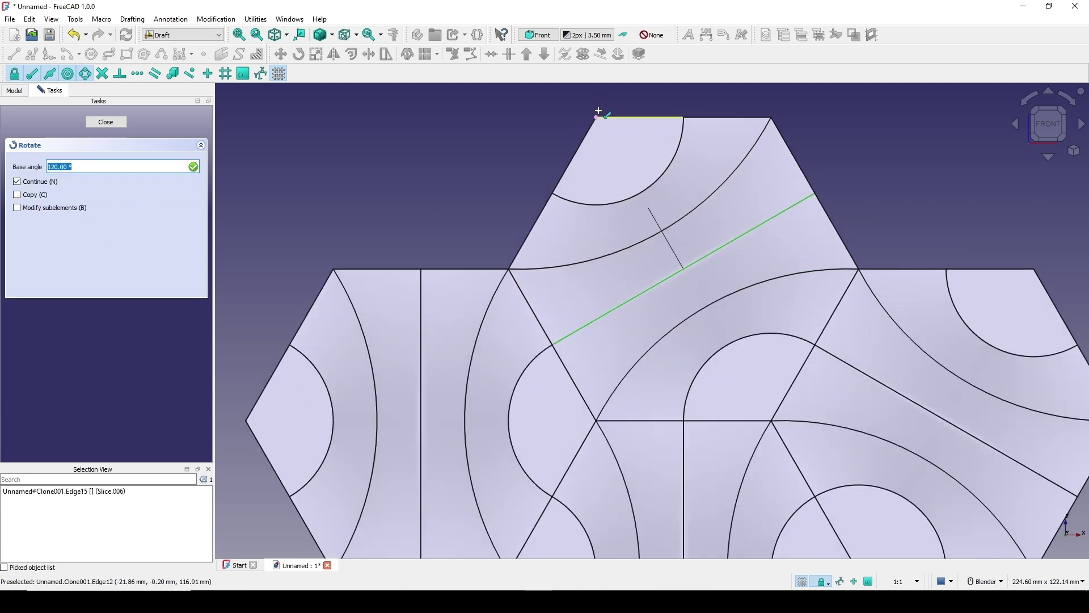
{"action": "left_click", "coordinate": [599, 112]}
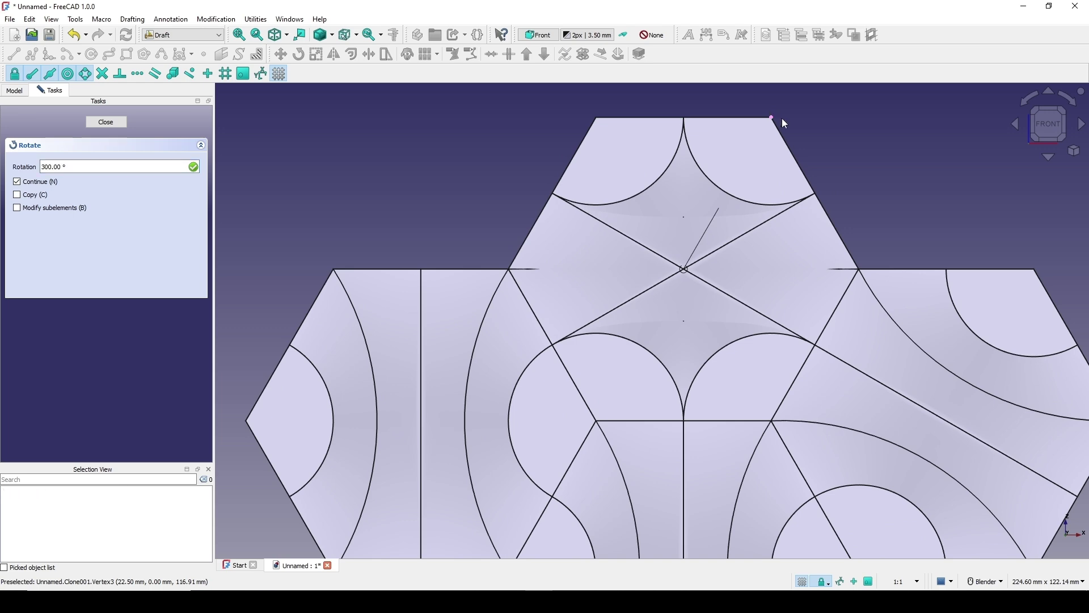
{"action": "left_click", "coordinate": [807, 159]}
{"action": "scroll", "coordinate": [810, 163], "scroll_direction": "down", "scroll_amount": 4}
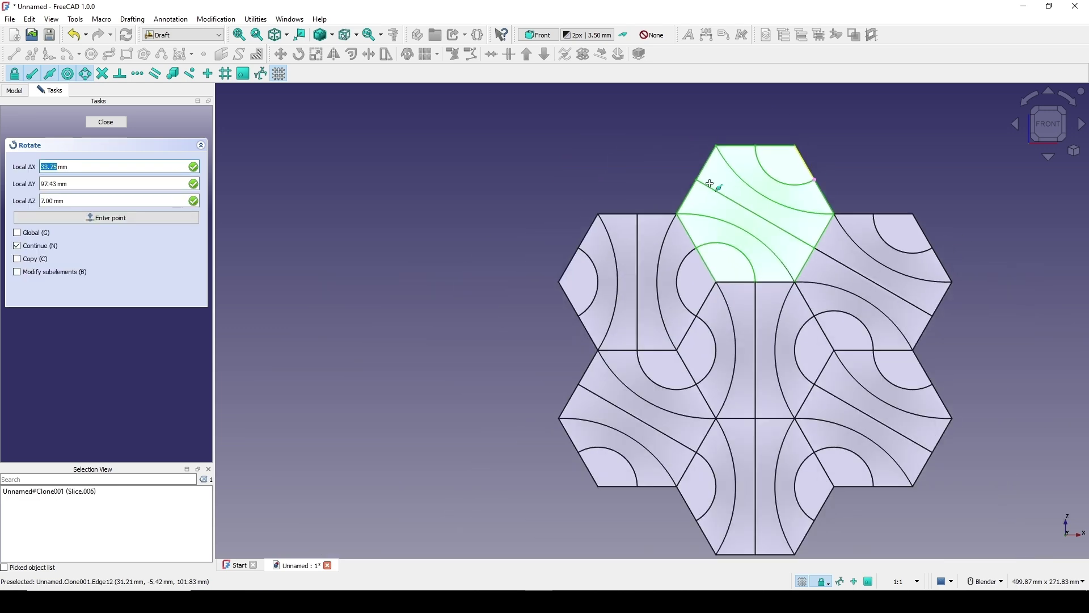
{"action": "left_click", "coordinate": [107, 122]}
{"action": "middle_click_drag", "start_coordinate": [881, 236], "coordinate": [761, 159], "text": "shift"}
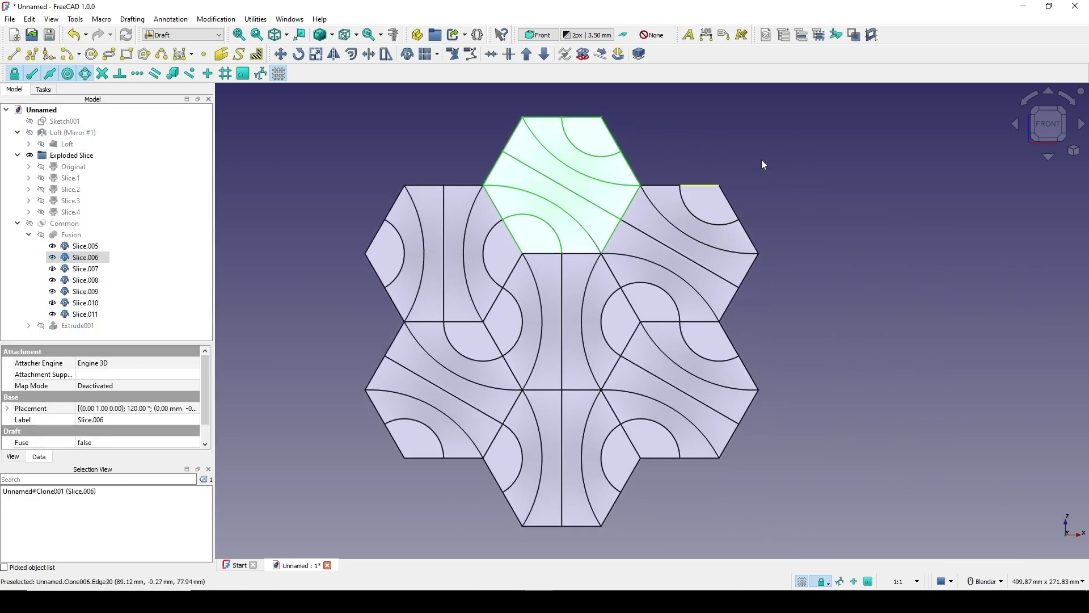
{"action": "left_click", "coordinate": [762, 159]}
{"action": "middle_click_drag", "start_coordinate": [612, 272], "coordinate": [609, 260], "text": "shift"}
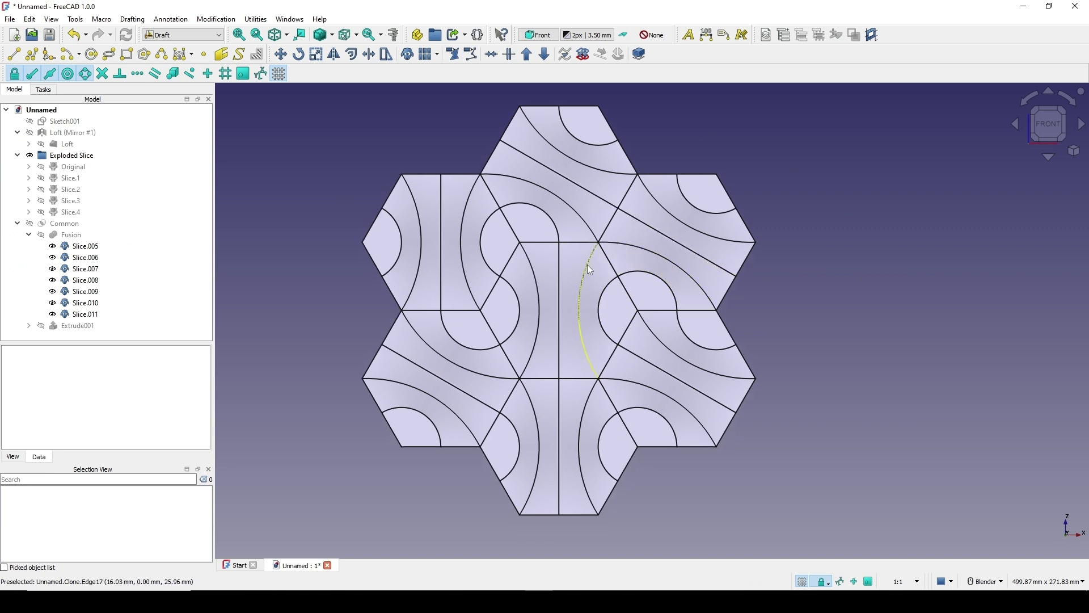
Hide the seven tile clones, Slice.005 to Slice.011, and show the trimmed Common panel again
{"action": "left_click", "coordinate": [72, 250]}
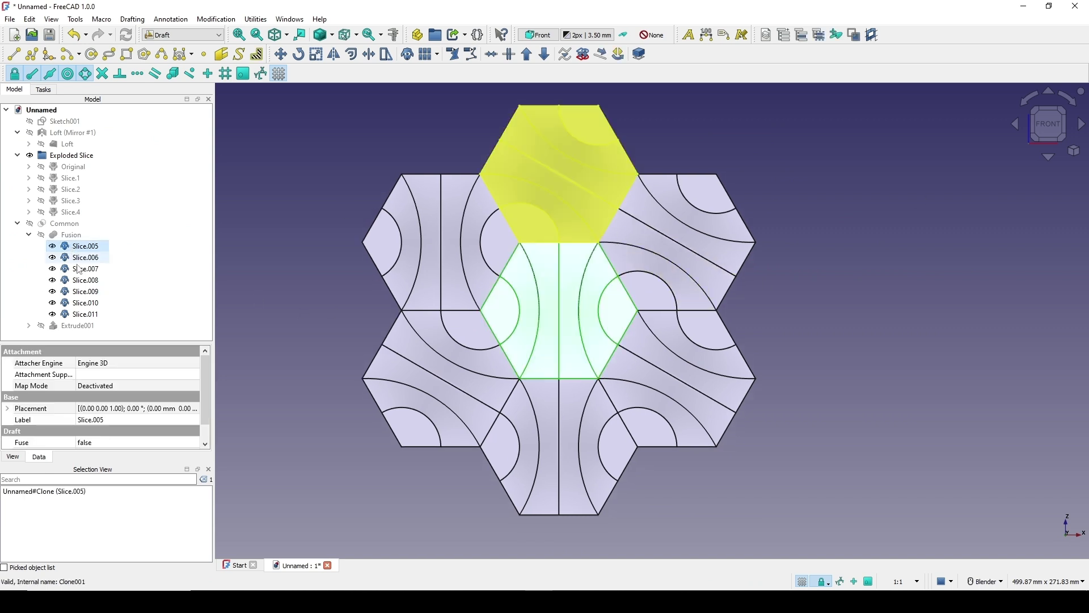
{"action": "left_click", "coordinate": [85, 314], "text": "shift"}
{"action": "key", "text": "space"}
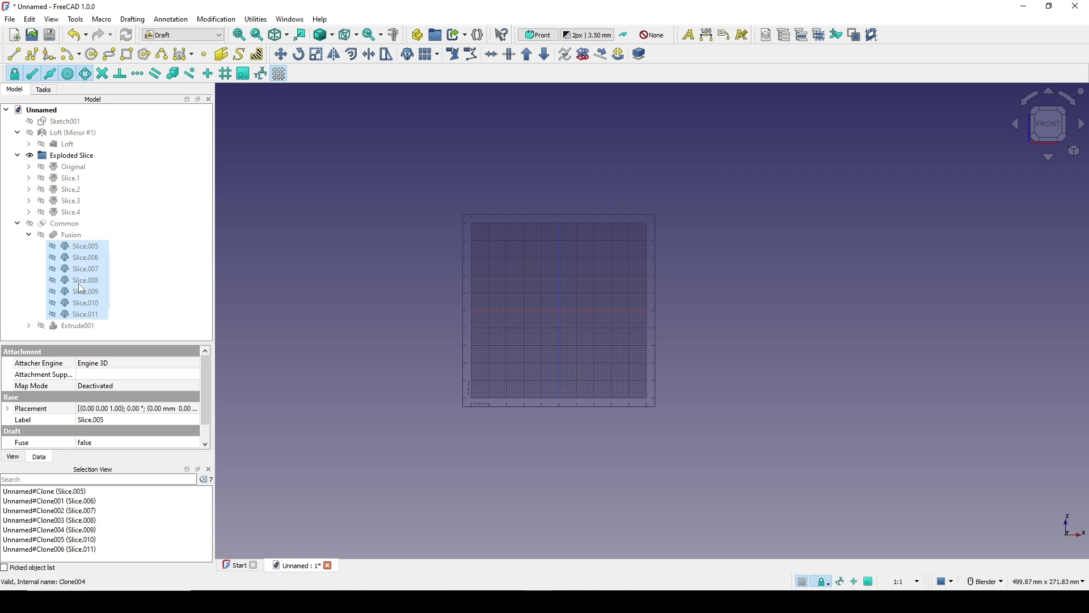
{"action": "left_click", "coordinate": [54, 224]}
{"action": "key", "text": "space"}
{"action": "left_click", "coordinate": [815, 231]}
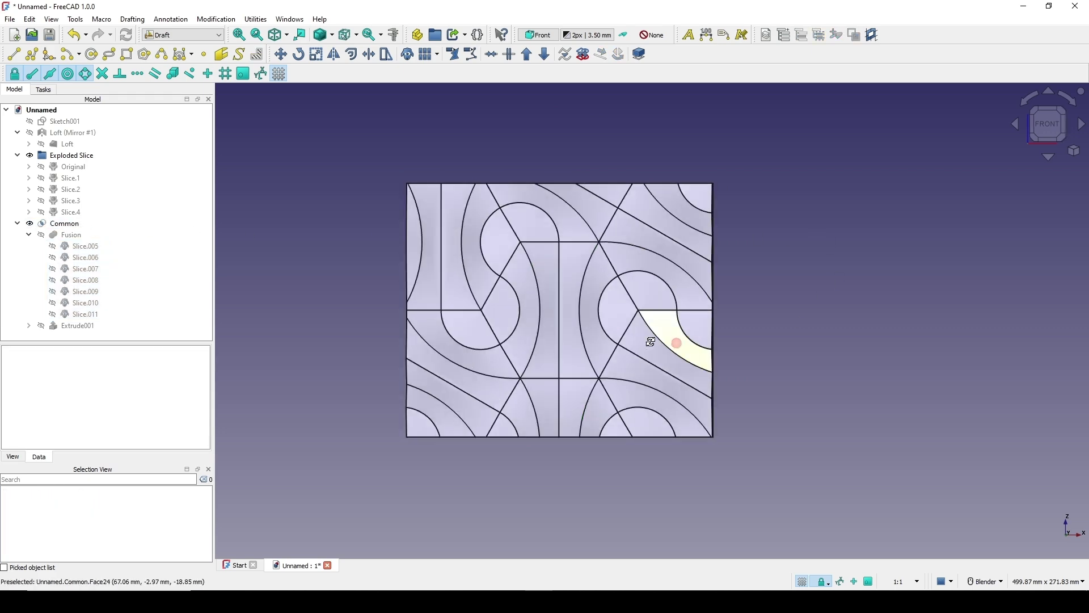